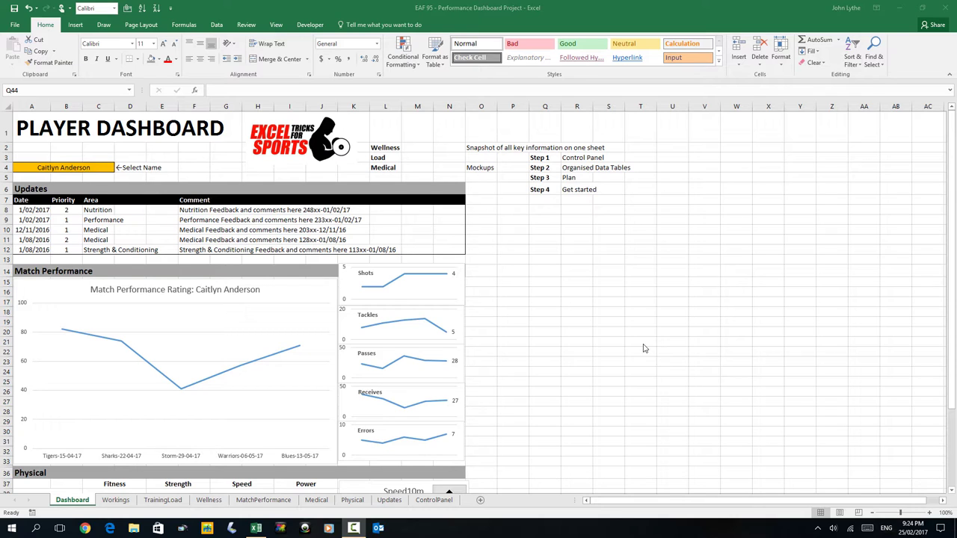
Delete the planning notes block in O2:S7 at the top of the Dashboard sheet.
{"action": "left_click_drag", "start_coordinate": [481, 147], "coordinate": [609, 200]}
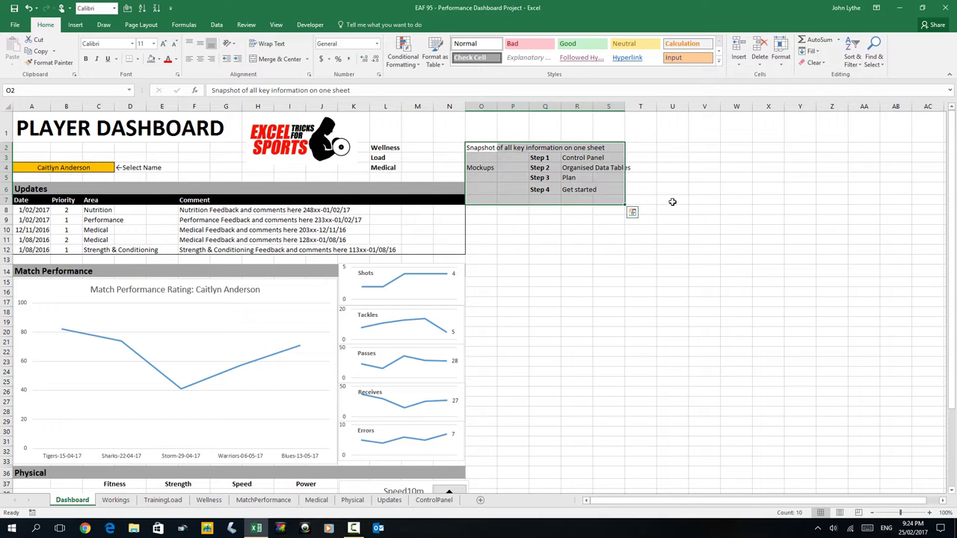
{"action": "key", "text": "Delete"}
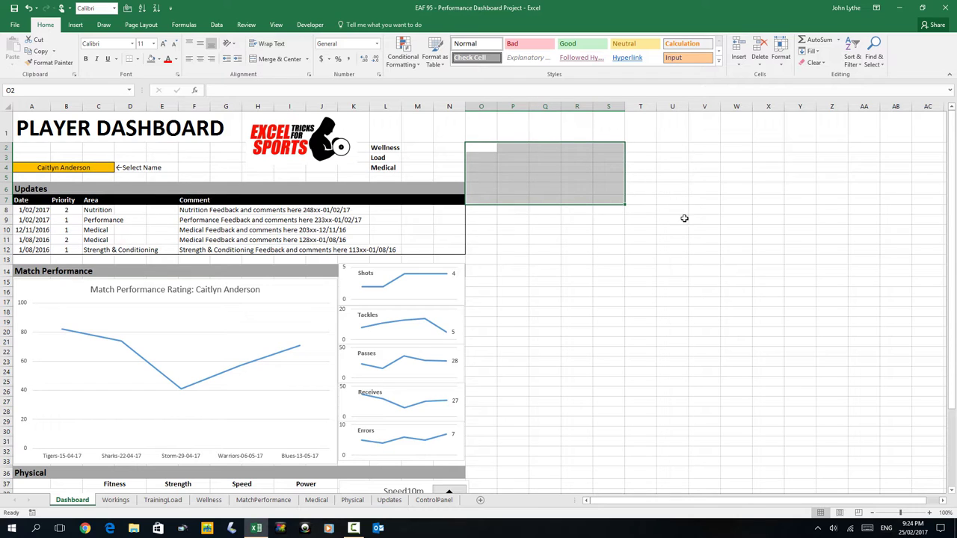
{"action": "left_click", "coordinate": [576, 303]}
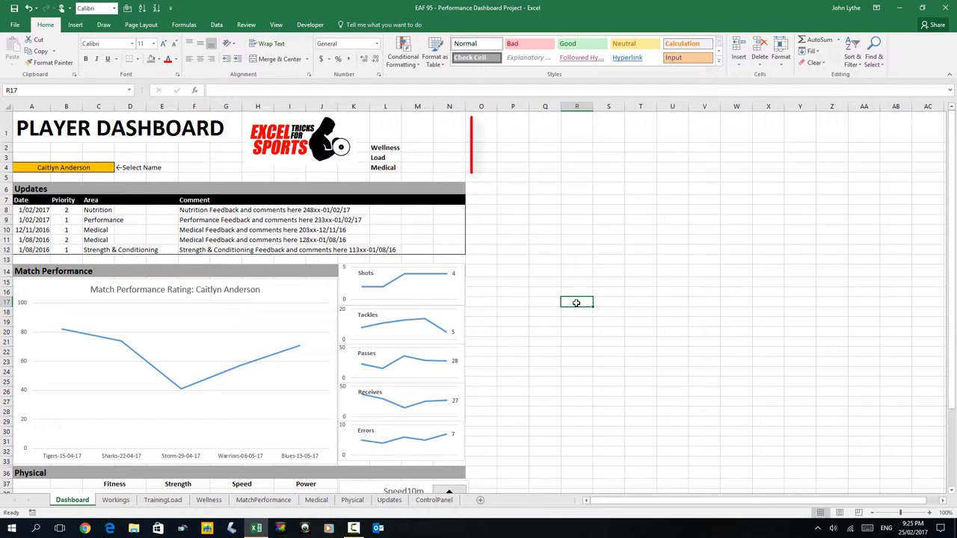
{"action": "scroll", "coordinate": [576, 303], "scroll_direction": "down", "scroll_amount": 15}
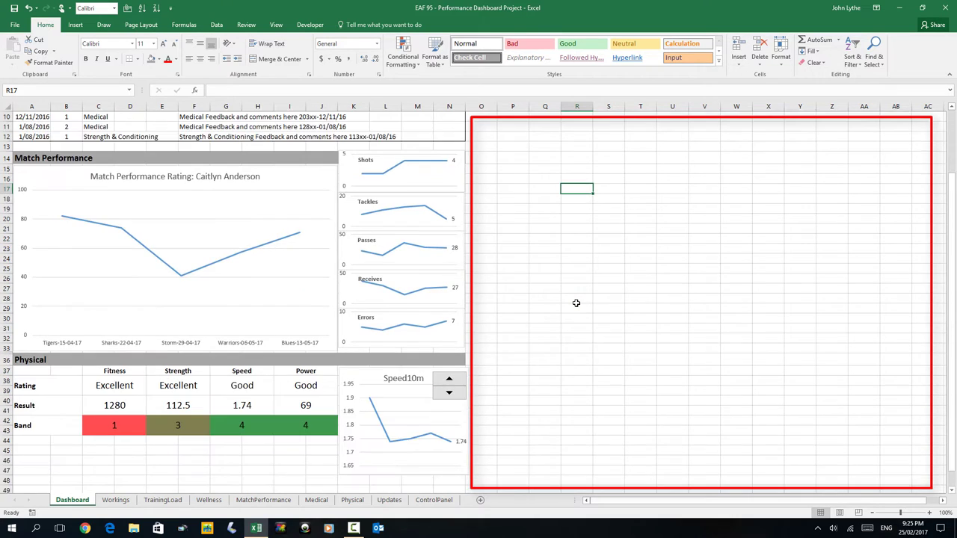
{"action": "scroll", "coordinate": [576, 302], "scroll_direction": "down", "scroll_amount": 3}
{"action": "scroll", "coordinate": [583, 305], "scroll_direction": "up", "scroll_amount": 4}
{"action": "scroll", "coordinate": [584, 306], "scroll_direction": "up", "scroll_amount": 14}
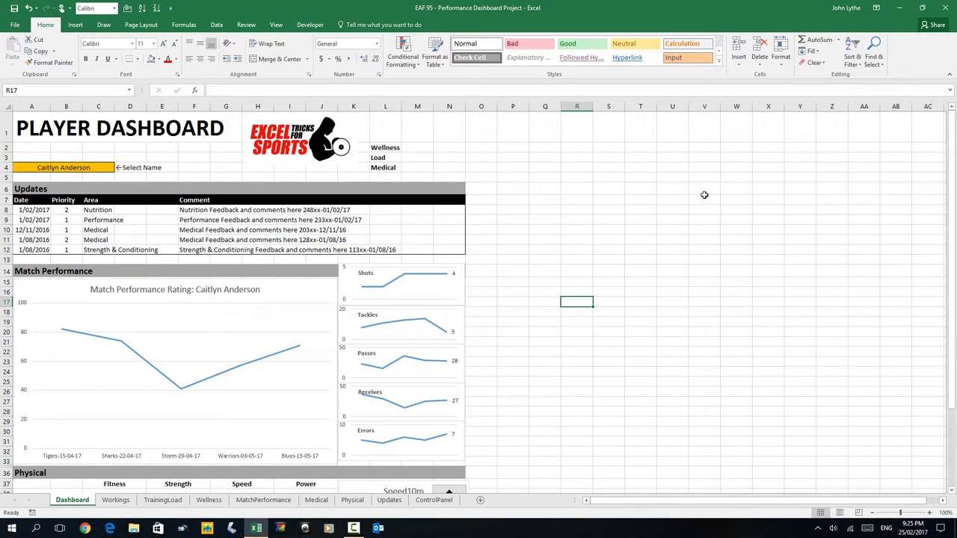
Move the Wellness label from L2 to P6 and narrow column O into a thin spacer.
{"action": "left_click", "coordinate": [385, 148]}
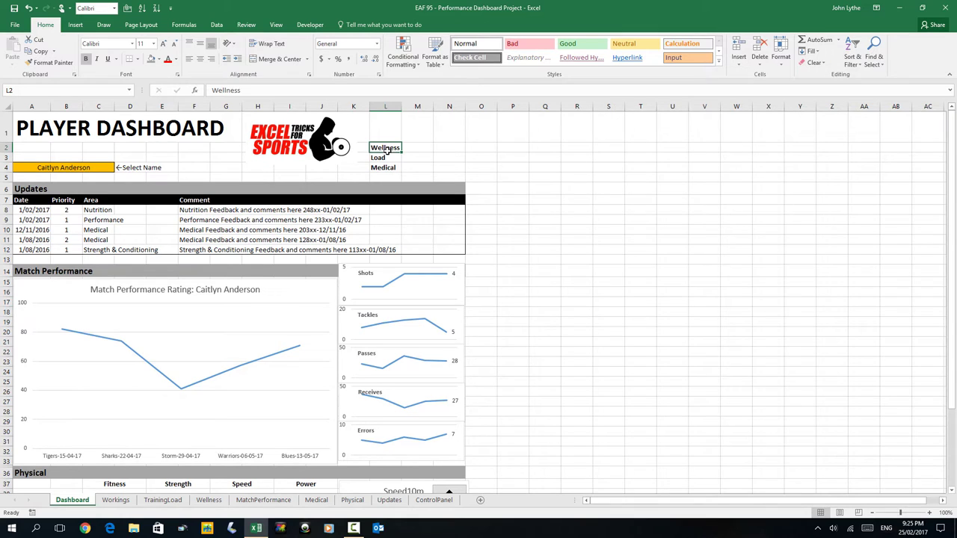
{"action": "left_click_drag", "start_coordinate": [401, 152], "coordinate": [504, 192]}
{"action": "left_click_drag", "start_coordinate": [496, 107], "coordinate": [469, 117]}
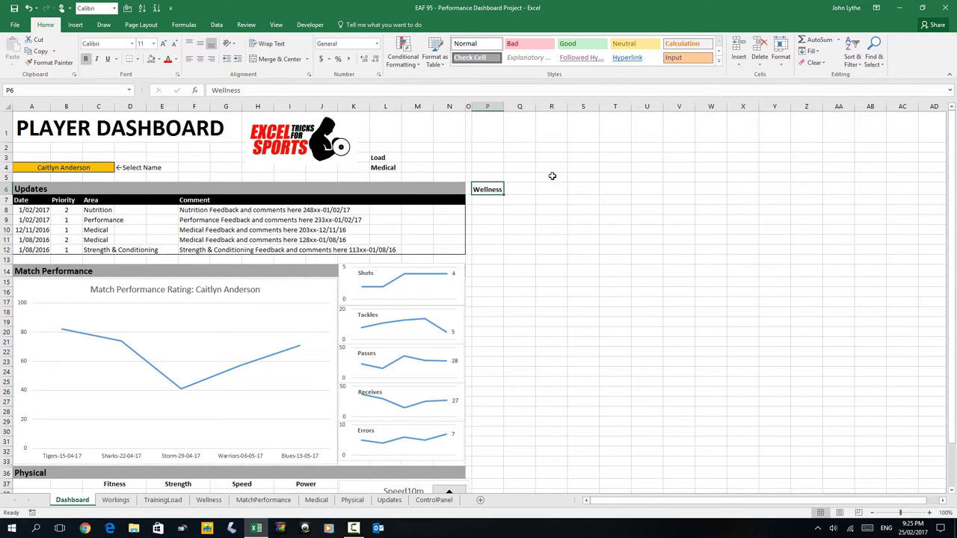
Copy the grey Updates header band to P6 and title it Wellness.
{"action": "left_click", "coordinate": [451, 188]}
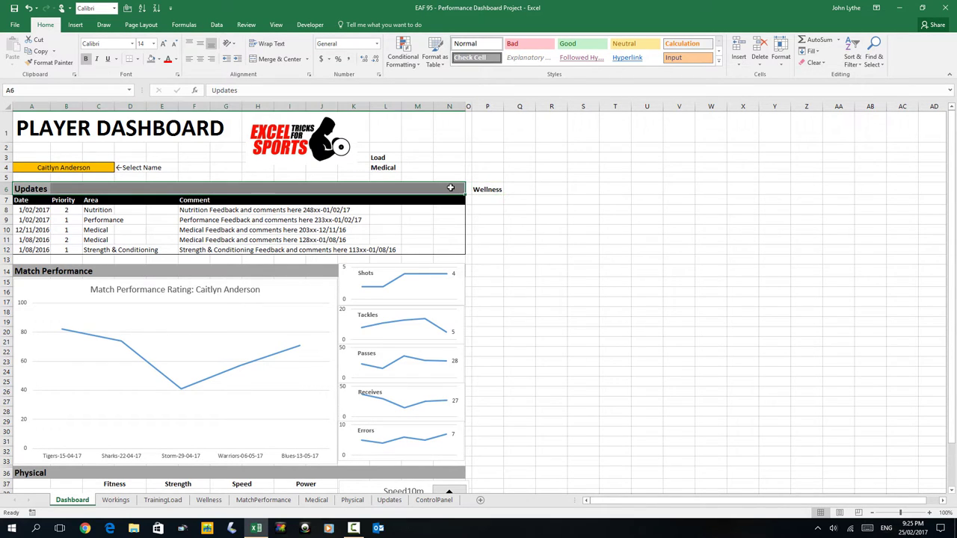
{"action": "key", "text": "ctrl+c"}
{"action": "left_click", "coordinate": [492, 190]}
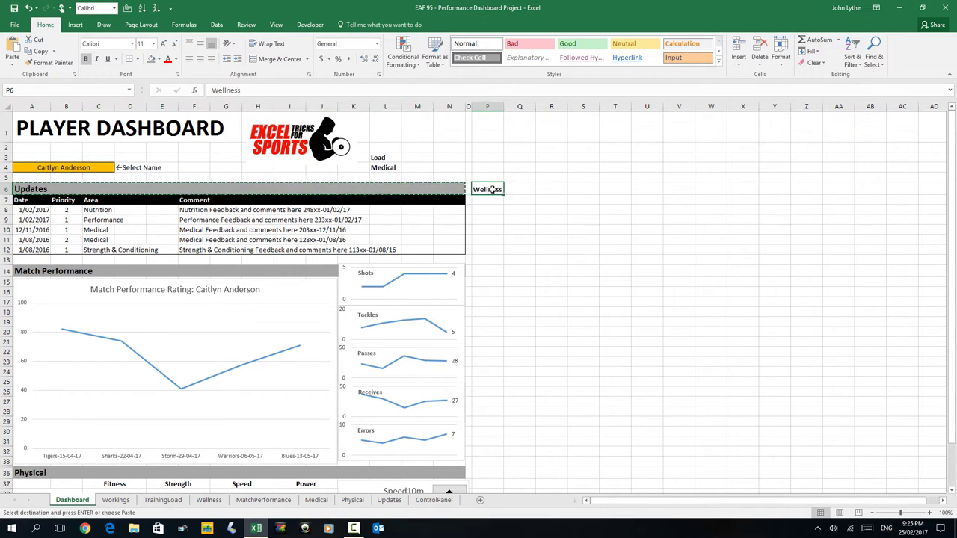
{"action": "key", "text": "ctrl+v"}
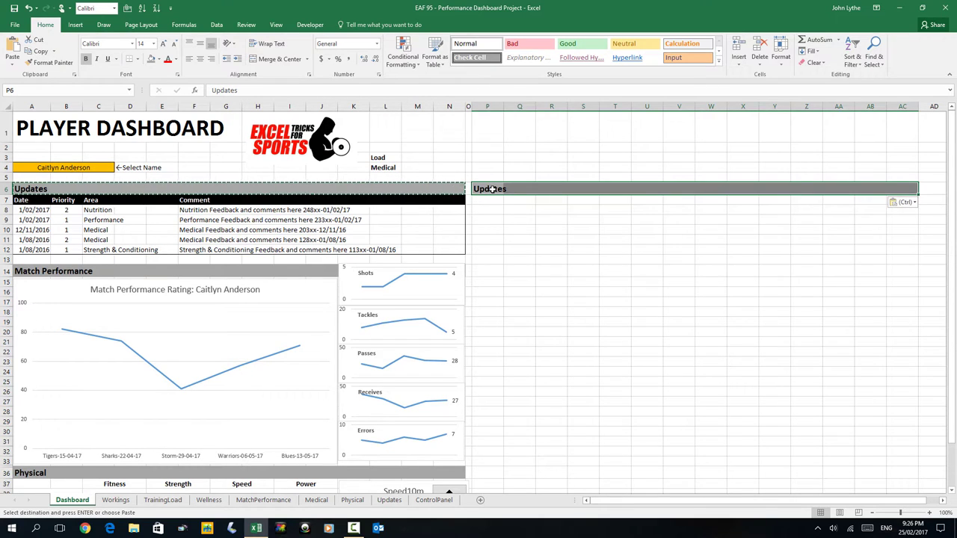
{"action": "type", "text": "Welln"}
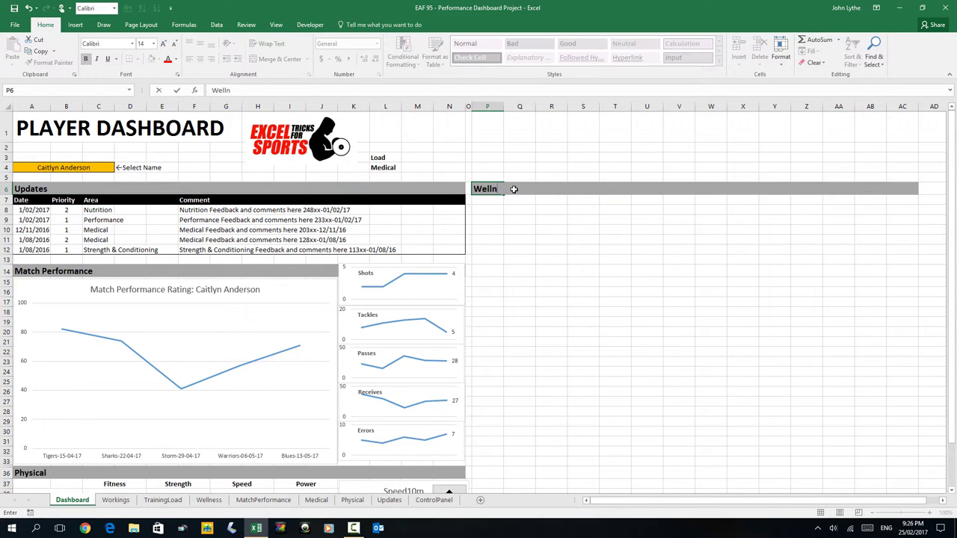
{"action": "type", "text": "ess"}
{"action": "key", "text": "Return"}
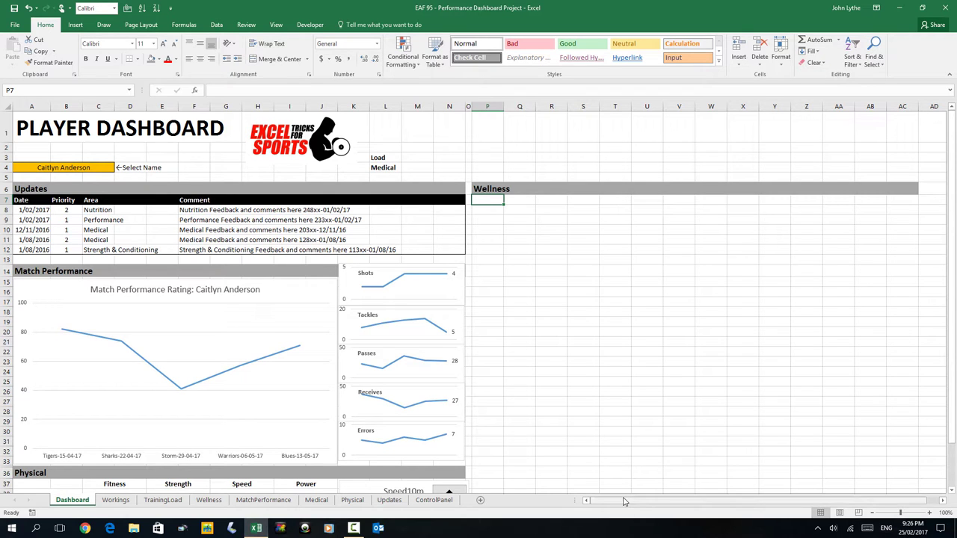
On the Wellness sheet, insert a blank column at I before the notes.
{"action": "left_click", "coordinate": [210, 501]}
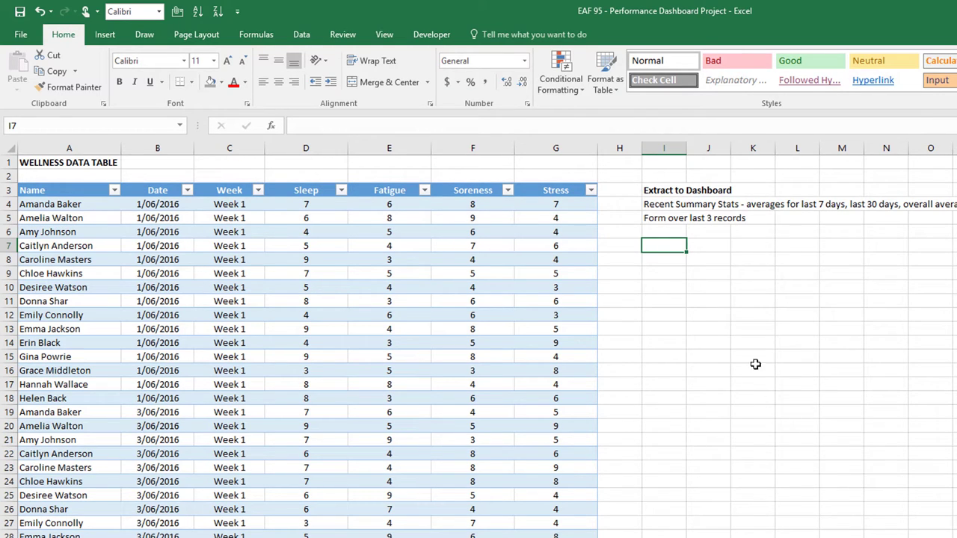
{"action": "right_click", "coordinate": [654, 151]}
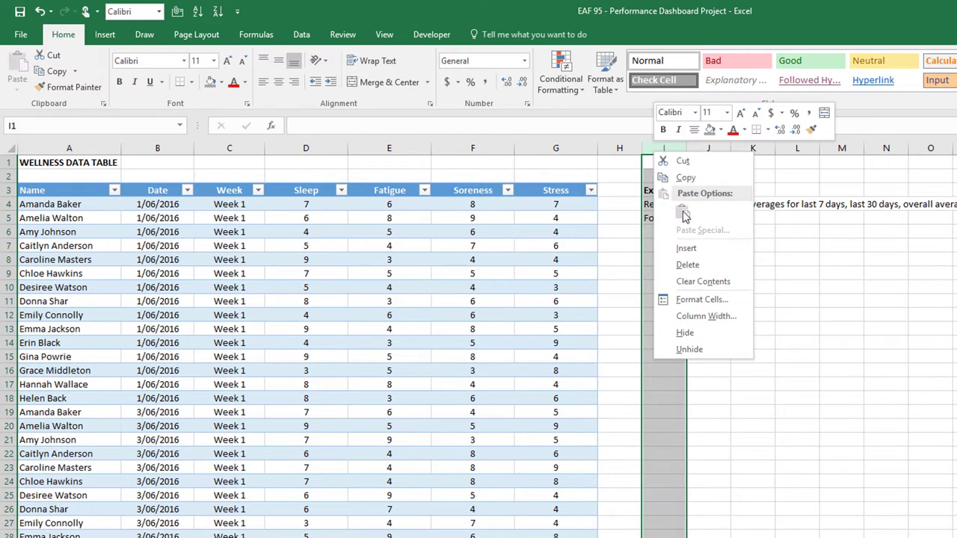
{"action": "left_click", "coordinate": [685, 248]}
{"action": "left_click", "coordinate": [613, 189]}
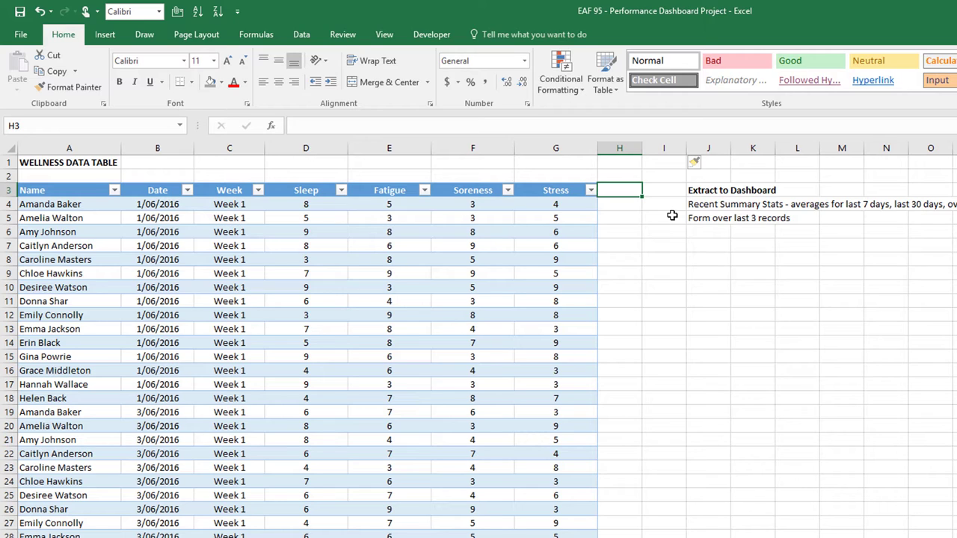
Replace the Sleep to Stress scores from D4 downward with pasted fixed values.
{"action": "left_click", "coordinate": [305, 204]}
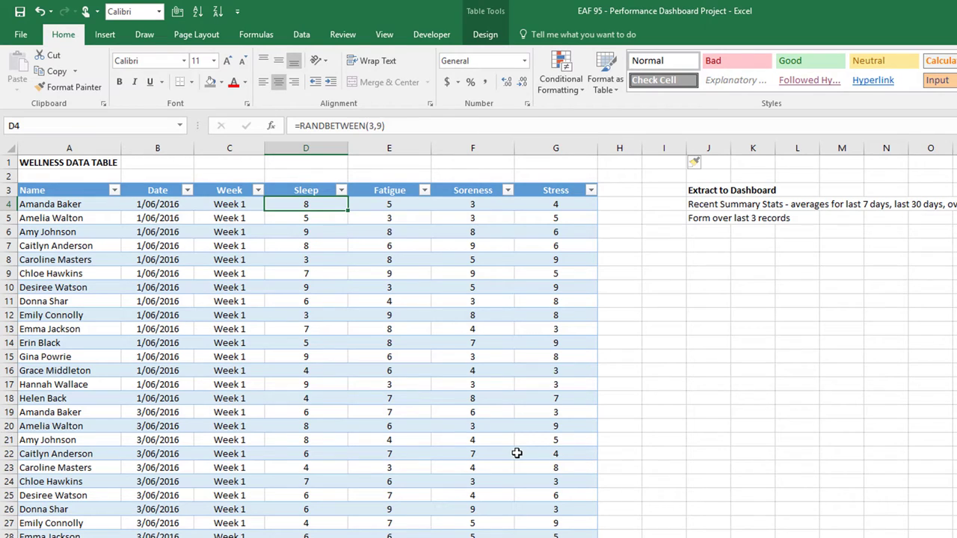
{"action": "left_click_drag", "start_coordinate": [306, 204], "coordinate": [568, 204]}
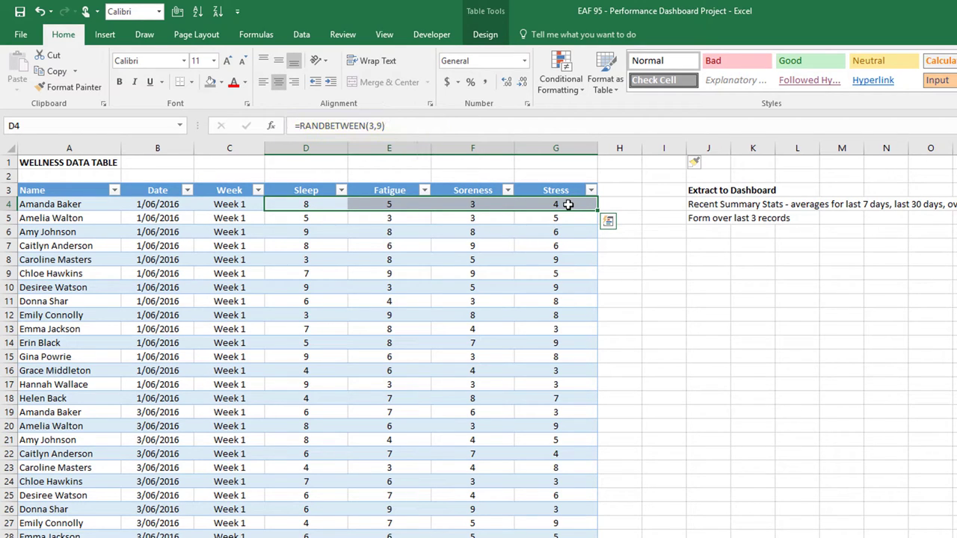
{"action": "key", "text": "ctrl+shift+Down"}
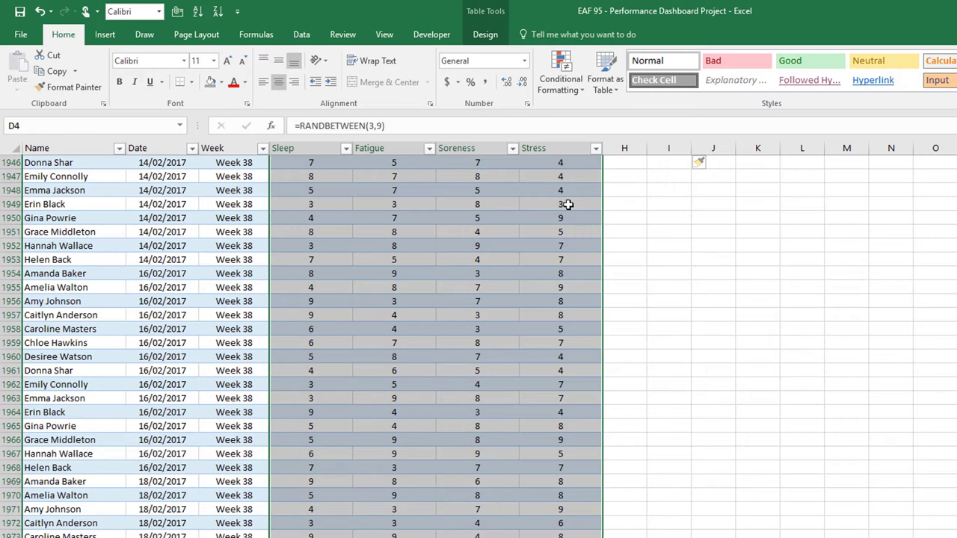
{"action": "key", "text": "ctrl+c"}
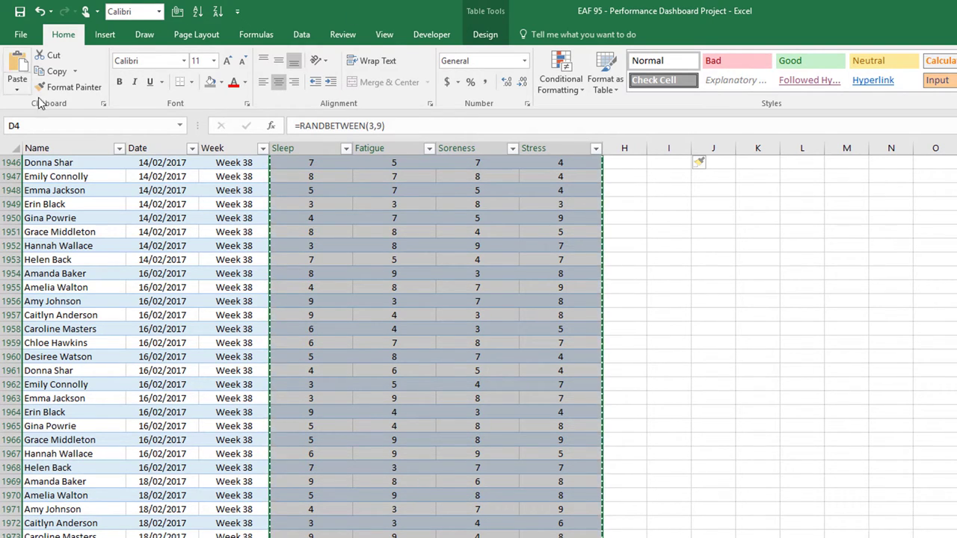
{"action": "left_click", "coordinate": [17, 90]}
{"action": "left_click", "coordinate": [15, 179]}
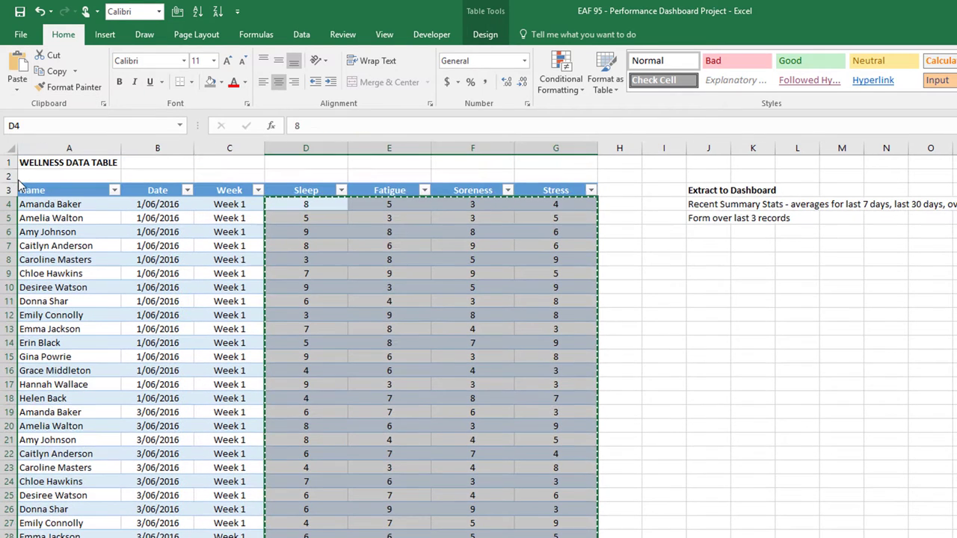
{"action": "left_click", "coordinate": [286, 205]}
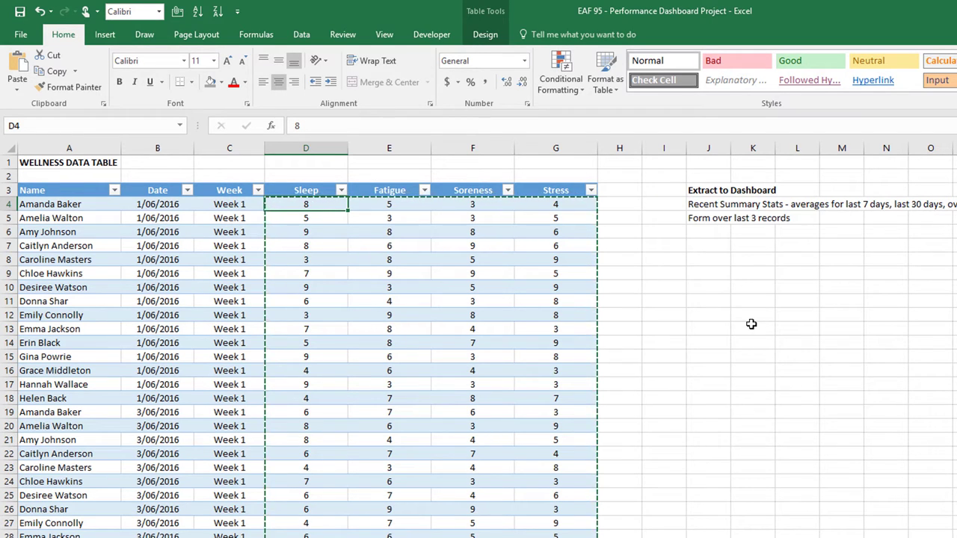
{"action": "key", "text": "Right"}
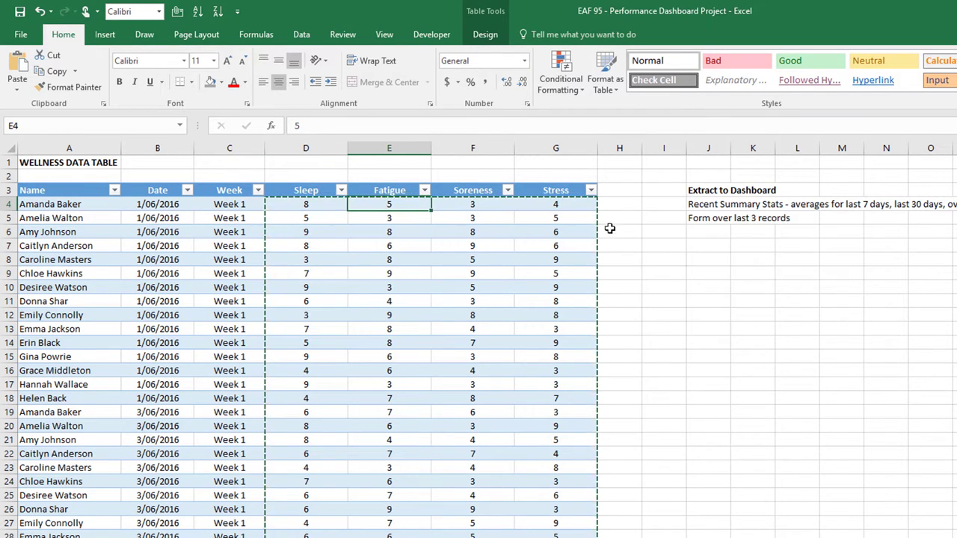
Add a Wellness Sum column in H3 with =SUM of Sleep through Stress for each row.
{"action": "left_click", "coordinate": [620, 193]}
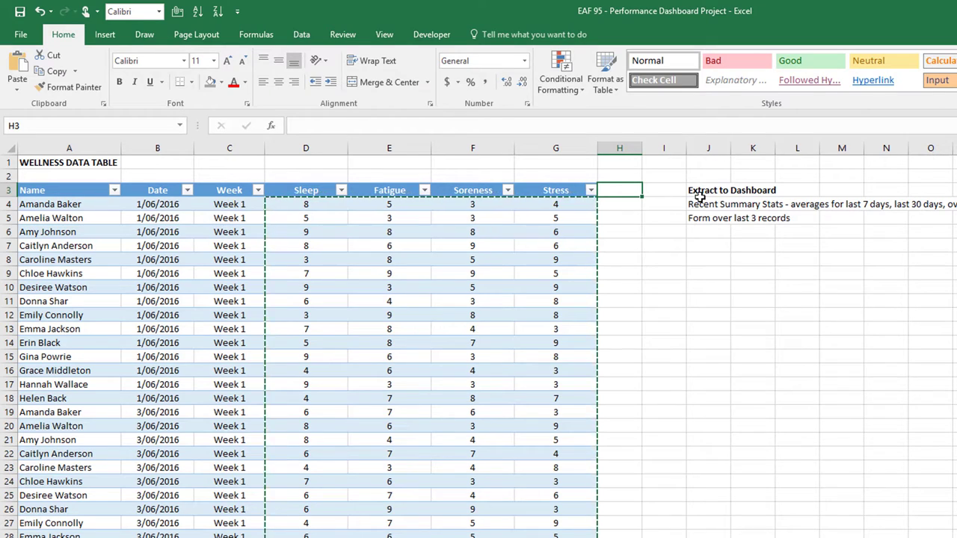
{"action": "type", "text": "Wellness"}
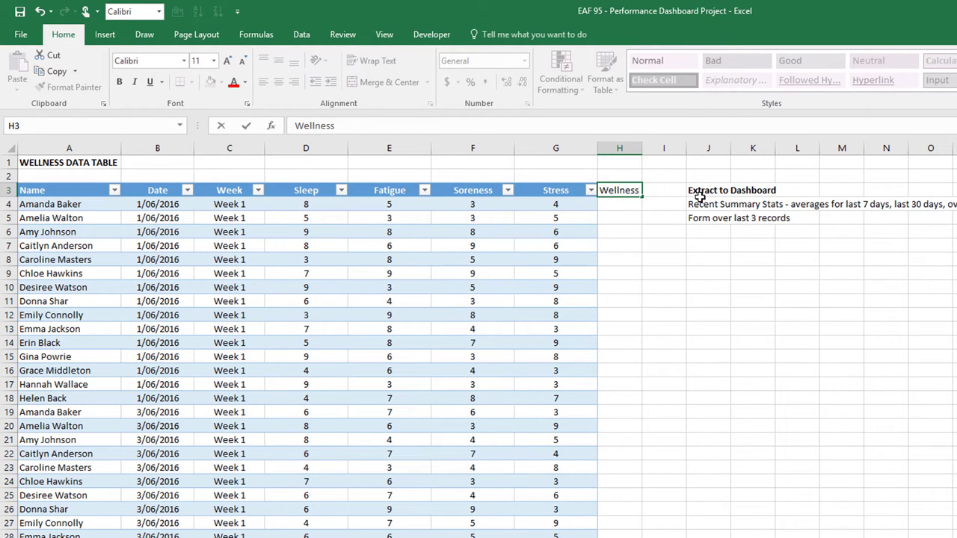
{"action": "type", "text": " Sum"}
{"action": "key", "text": "Return"}
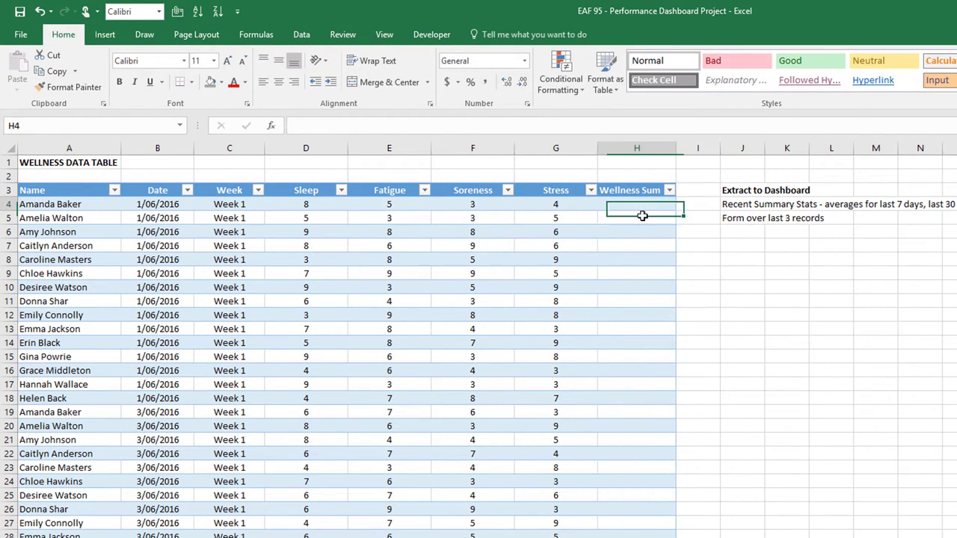
{"action": "type", "text": "=su"}
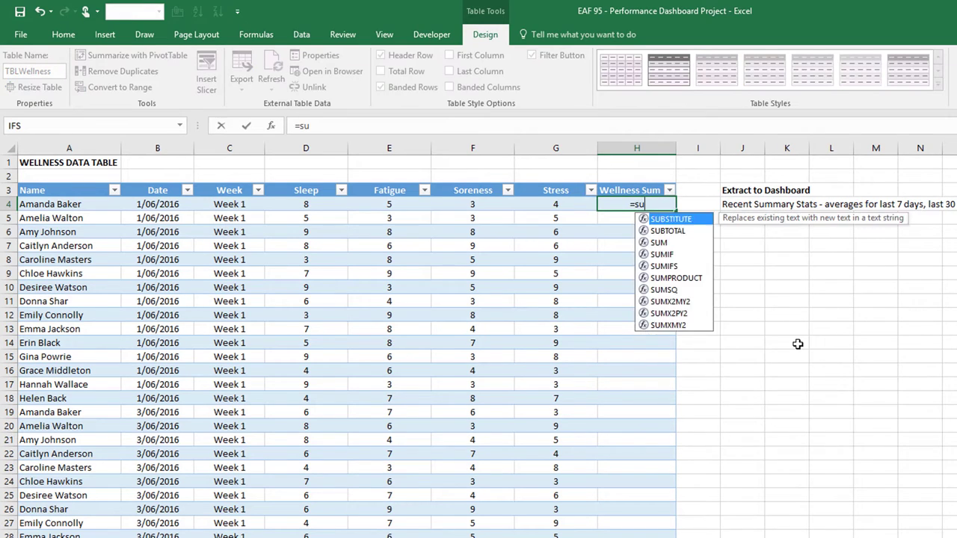
{"action": "type", "text": "m("}
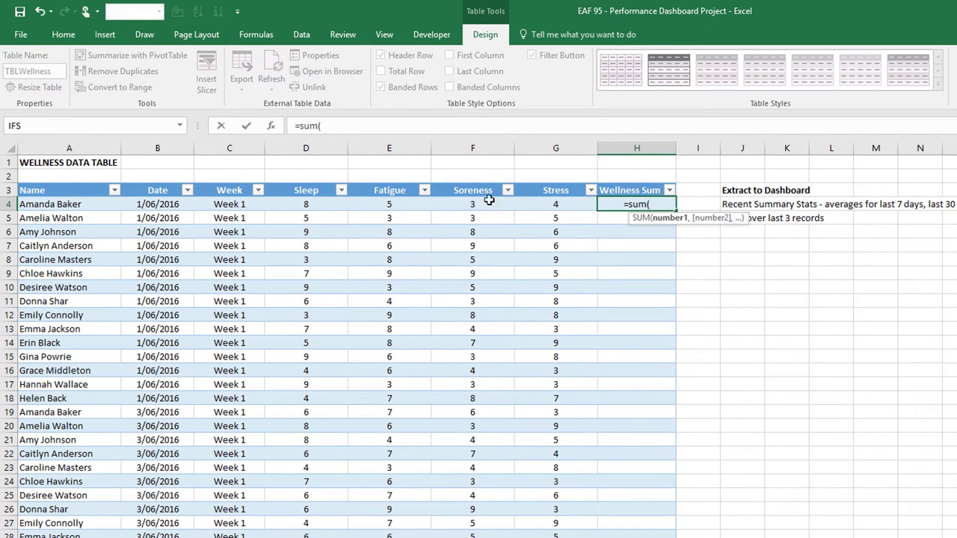
{"action": "left_click", "coordinate": [307, 204]}
{"action": "left_click_drag", "start_coordinate": [394, 204], "coordinate": [556, 204]}
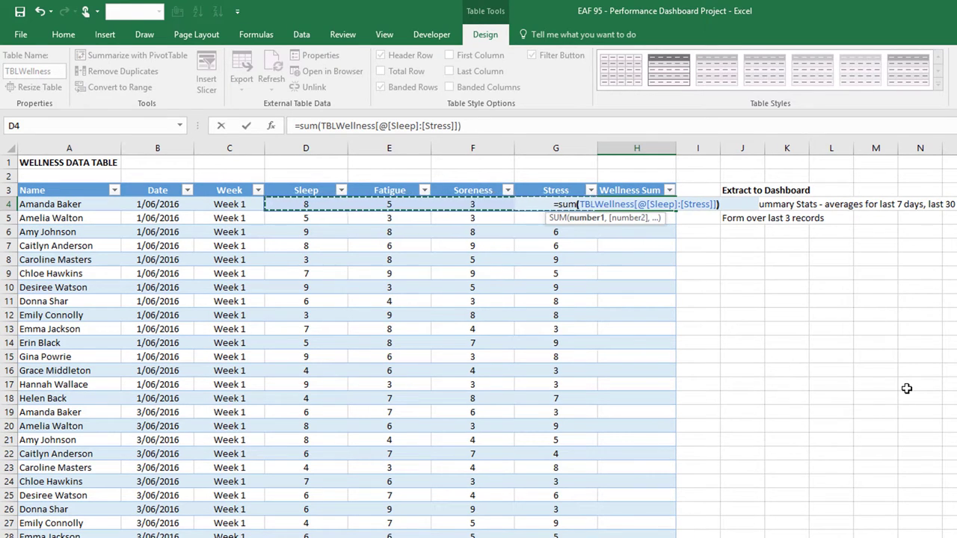
{"action": "key", "text": "Return"}
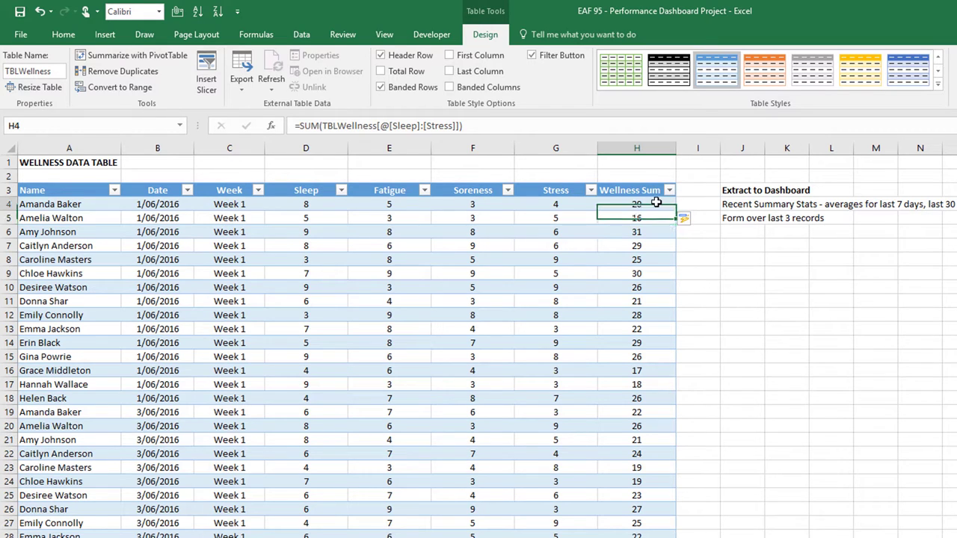
{"action": "key", "text": "ctrl+Page_Down"}
Narrow column M and enter the Avg 7 row label in the workings block.
{"action": "scroll", "coordinate": [478, 346], "scroll_direction": "up", "scroll_amount": 1}
{"action": "scroll", "coordinate": [479, 336], "scroll_direction": "up", "scroll_amount": 3}
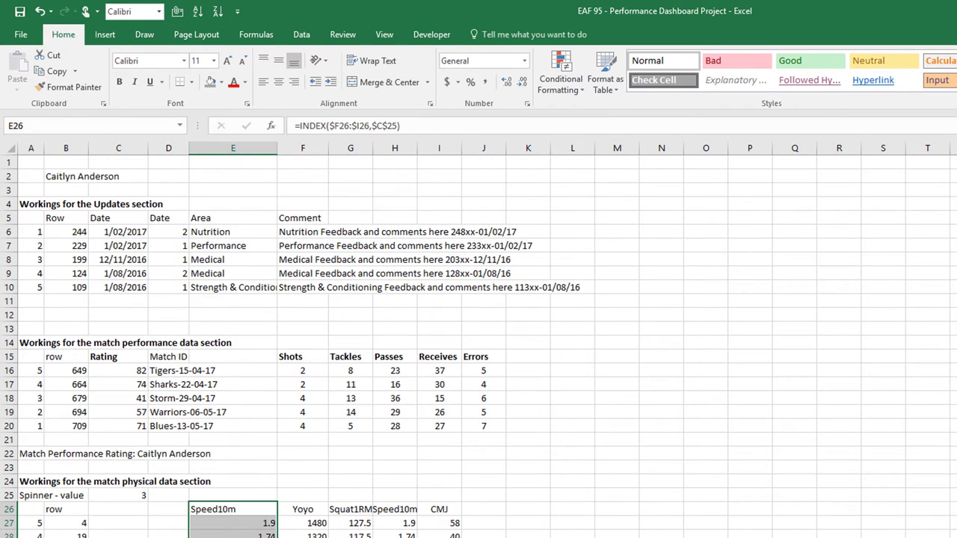
{"action": "left_click", "coordinate": [651, 203]}
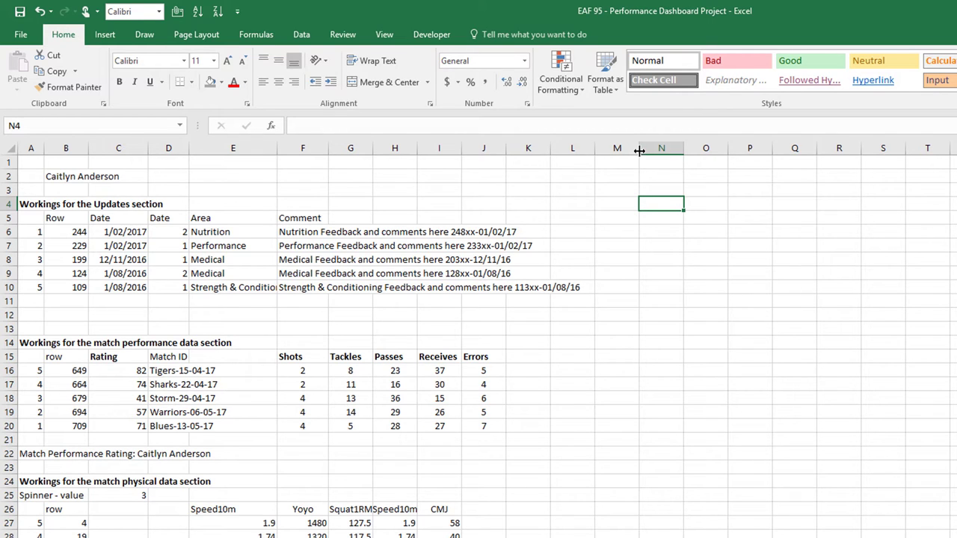
{"action": "left_click_drag", "start_coordinate": [639, 151], "coordinate": [613, 150]}
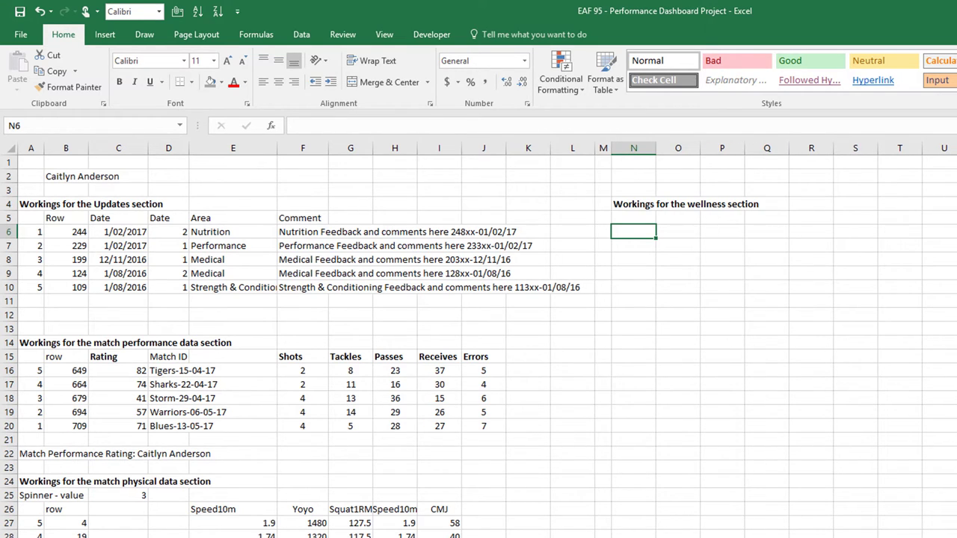
{"action": "type", "text": "Avg 7"}
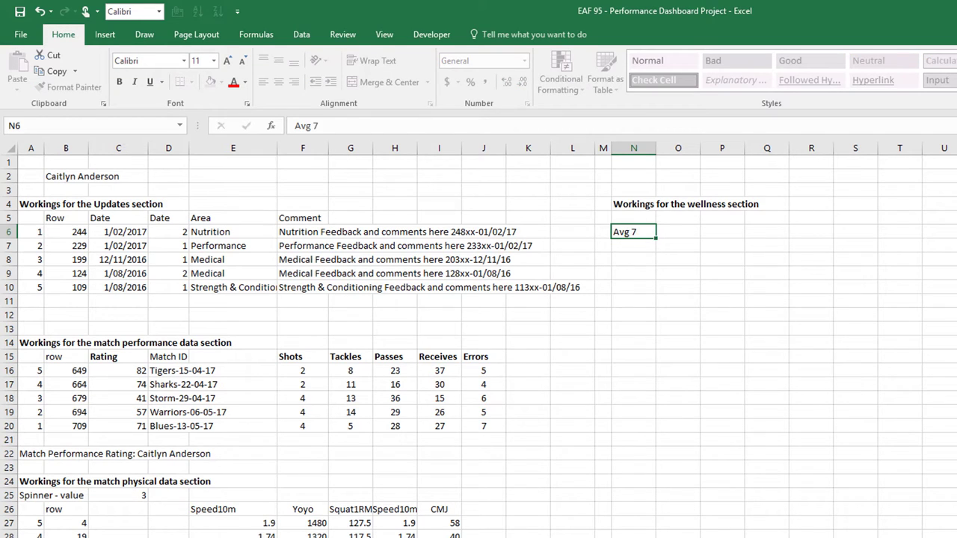
{"action": "key", "text": "Return"}
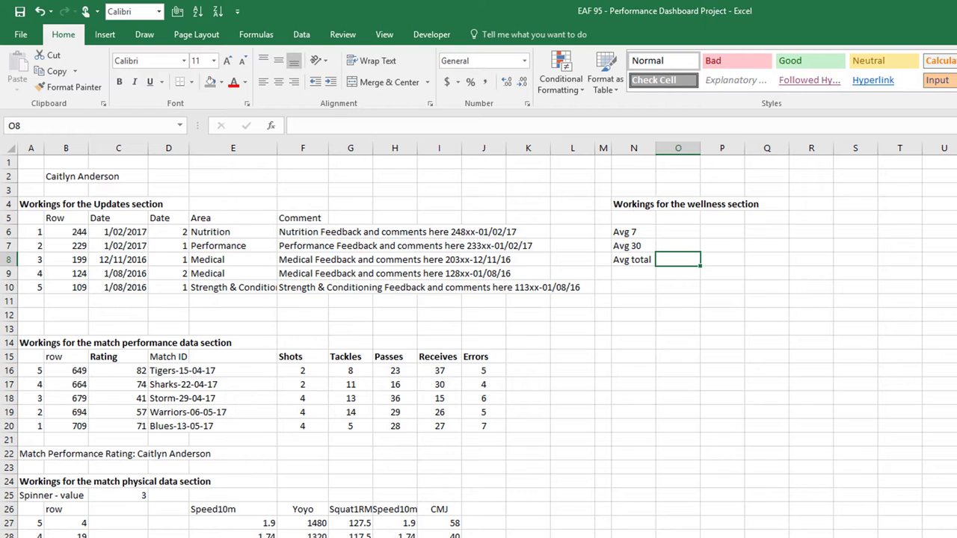
Paste the Sleep through Wellness Sum headers from the Wellness sheet into O5:S5.
{"action": "key", "text": "ctrl+Page_Up"}
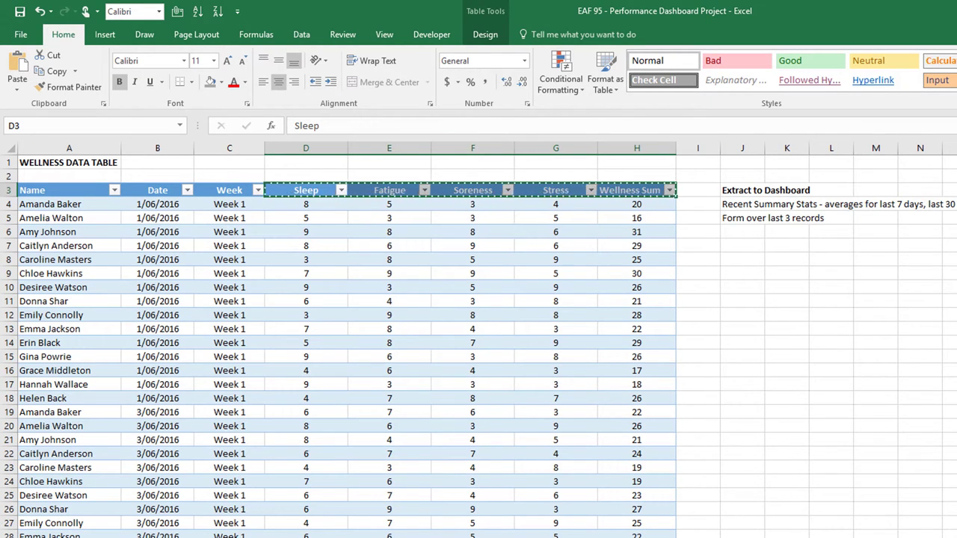
{"action": "key", "text": "ctrl+Page_Down"}
{"action": "left_click", "coordinate": [678, 217]}
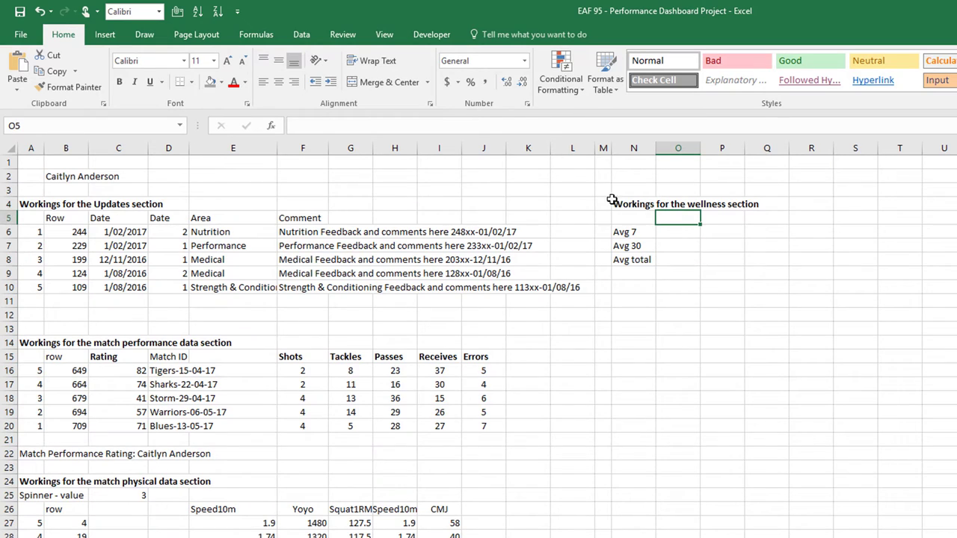
{"action": "left_click", "coordinate": [16, 88]}
{"action": "left_click", "coordinate": [17, 181]}
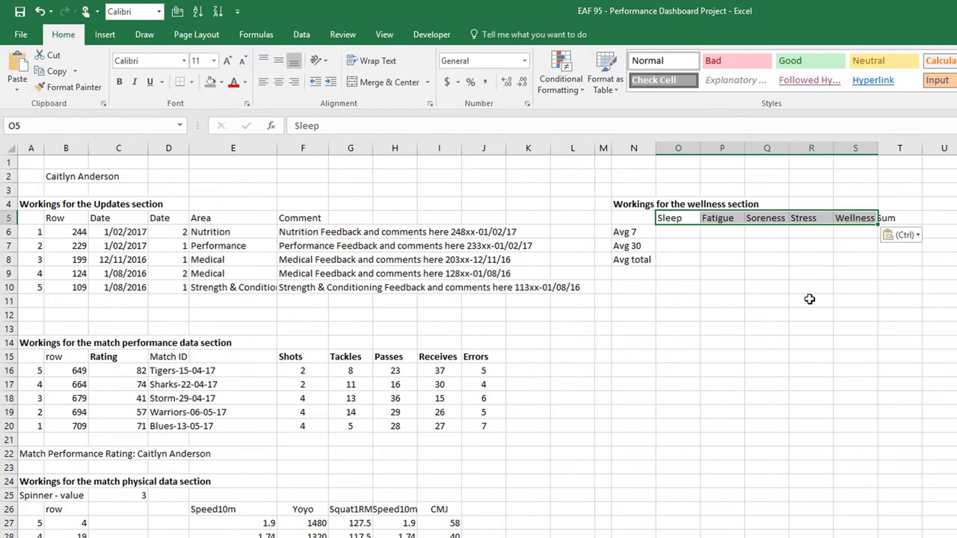
{"action": "left_click", "coordinate": [691, 233]}
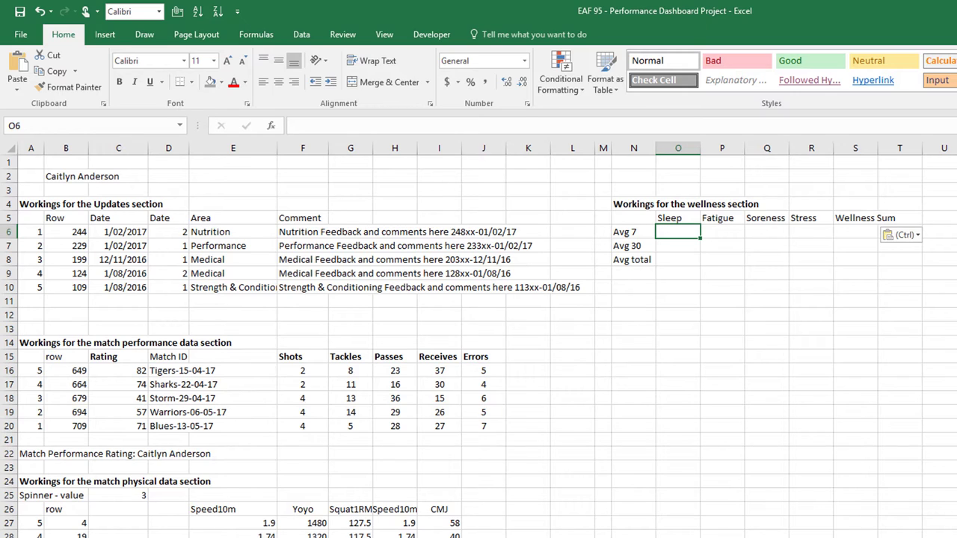
Enter =MAX(TBLWellness[Date]) in N2 to get the latest wellness date.
{"action": "left_click", "coordinate": [642, 177]}
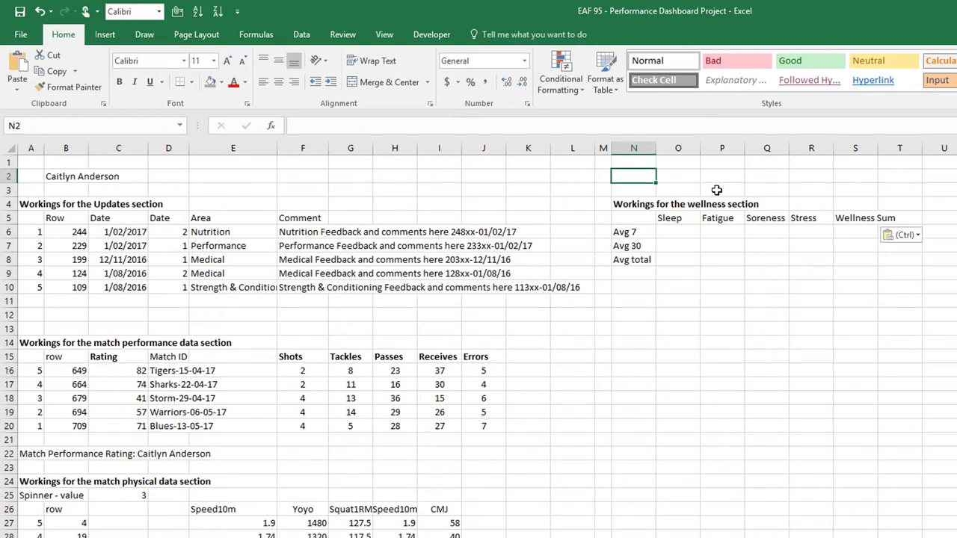
{"action": "type", "text": "=max("}
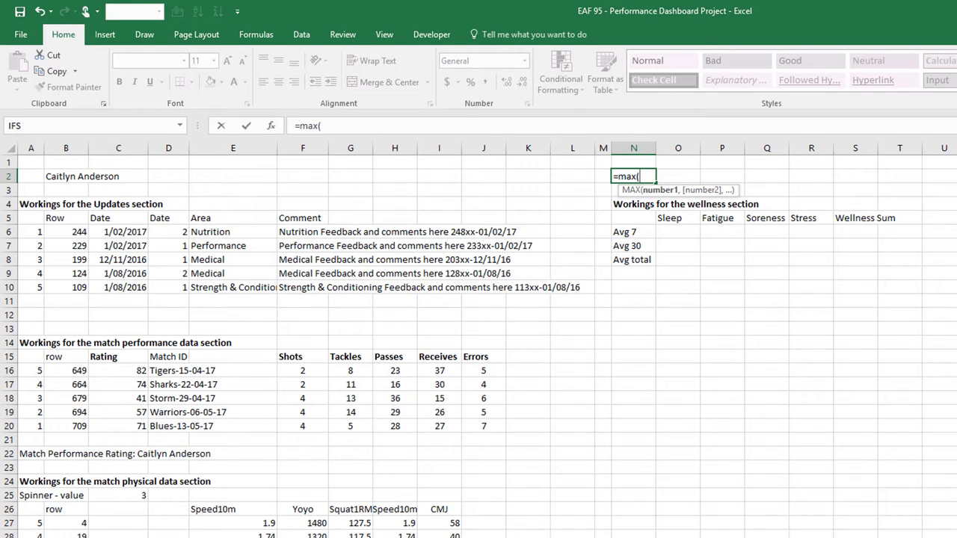
{"action": "type", "text": "tbl"}
{"action": "key", "text": "Down"}
{"action": "key", "text": "Down"}
{"action": "key", "text": "Down"}
{"action": "key", "text": "Down"}
{"action": "key", "text": "Down"}
{"action": "key", "text": "Down"}
{"action": "key", "text": "Down"}
{"action": "key", "text": "Down"}
{"action": "key", "text": "Down"}
{"action": "key", "text": "Down"}
{"action": "key", "text": "Down"}
{"action": "key", "text": "Down"}
{"action": "key", "text": "Down"}
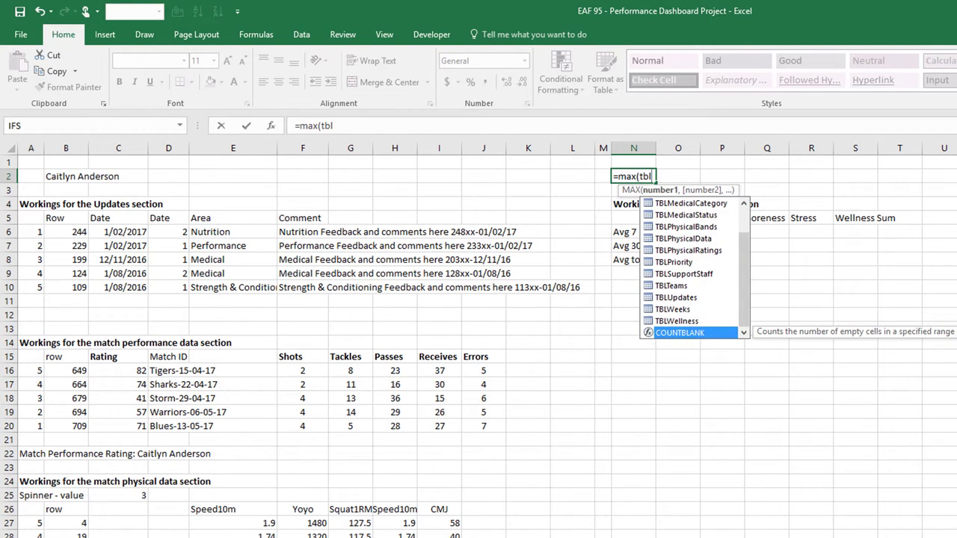
{"action": "key", "text": "Up"}
{"action": "key", "text": "Tab"}
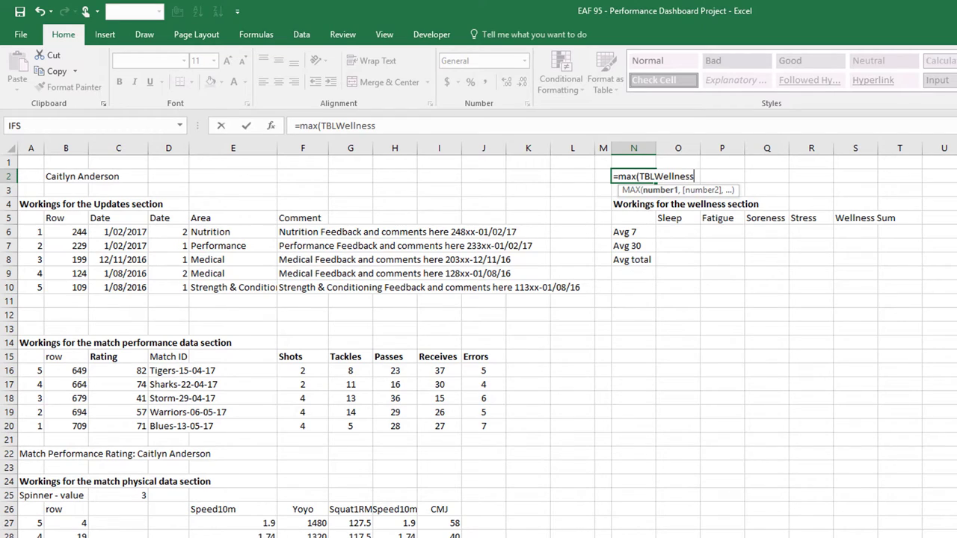
{"action": "type", "text": "["}
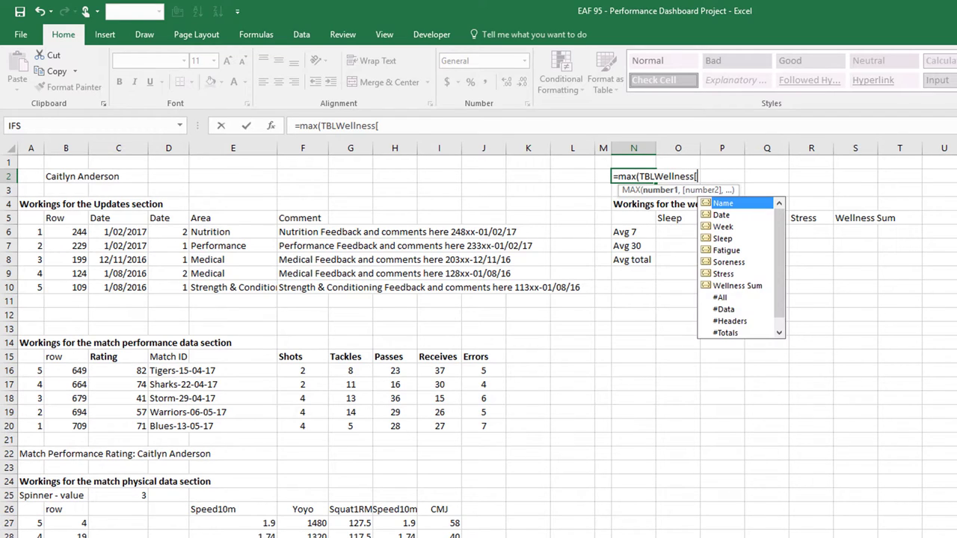
{"action": "key", "text": "Down"}
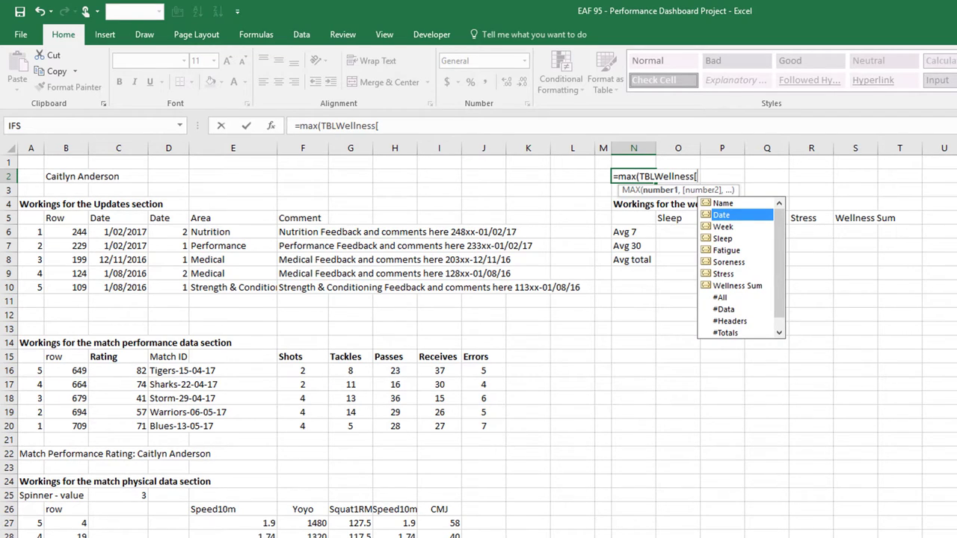
{"action": "key", "text": "Tab"}
{"action": "type", "text": "]"}
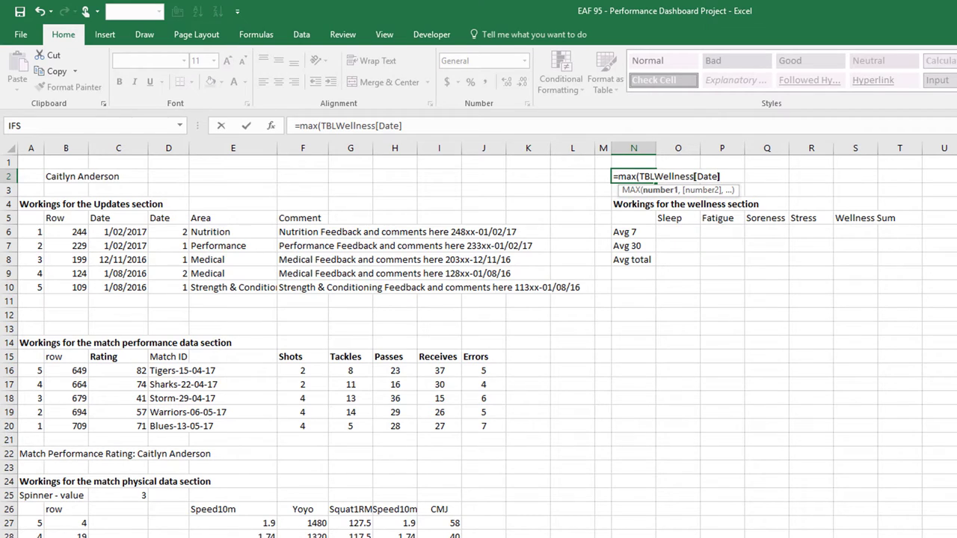
{"action": "type", "text": ")"}
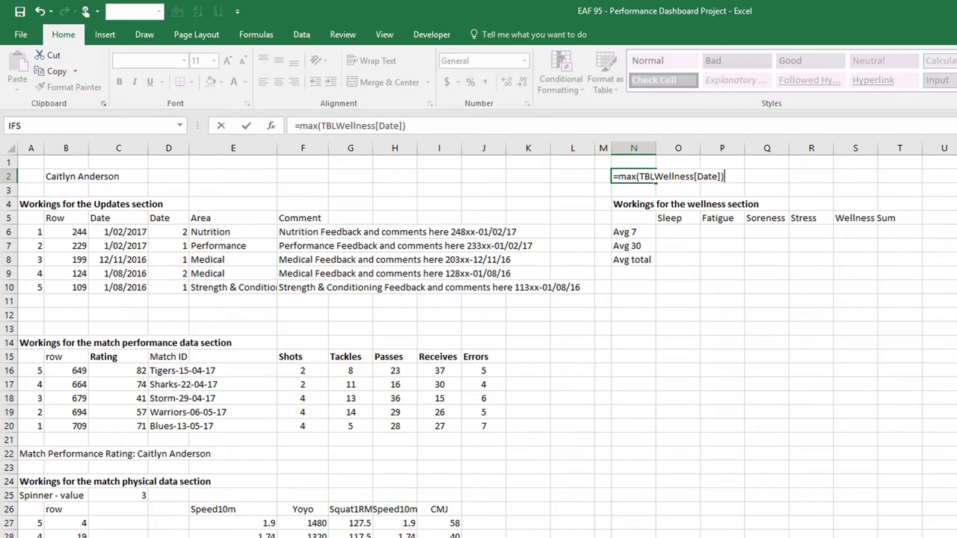
{"action": "key", "text": "Return"}
Format N2 as Short Date so it shows 18/02/2017.
{"action": "left_click", "coordinate": [633, 177]}
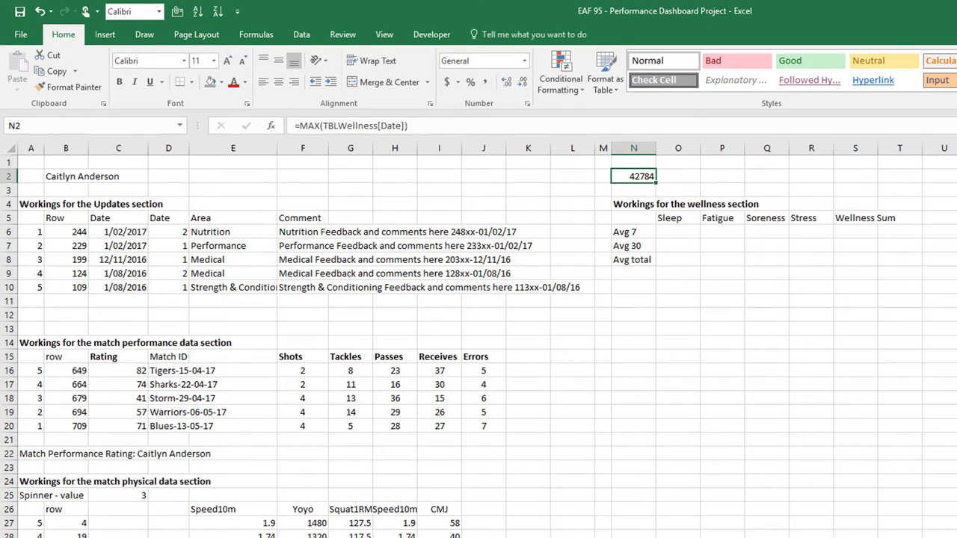
{"action": "left_click", "coordinate": [524, 61]}
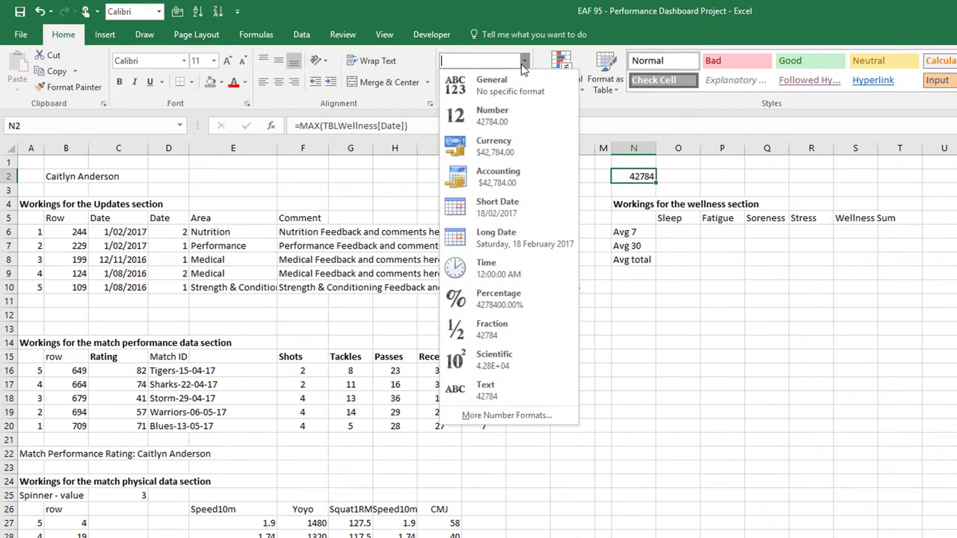
{"action": "left_click", "coordinate": [510, 204]}
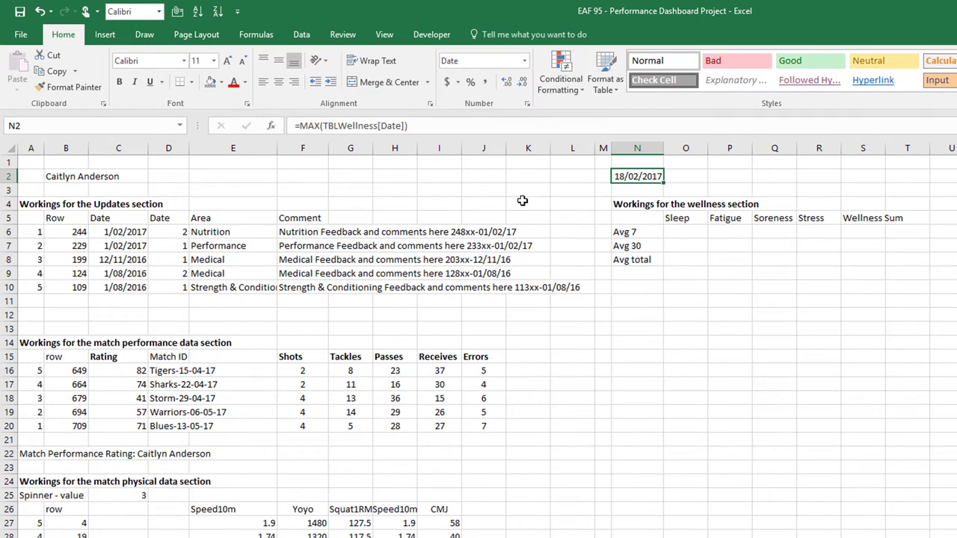
{"action": "left_click", "coordinate": [669, 379]}
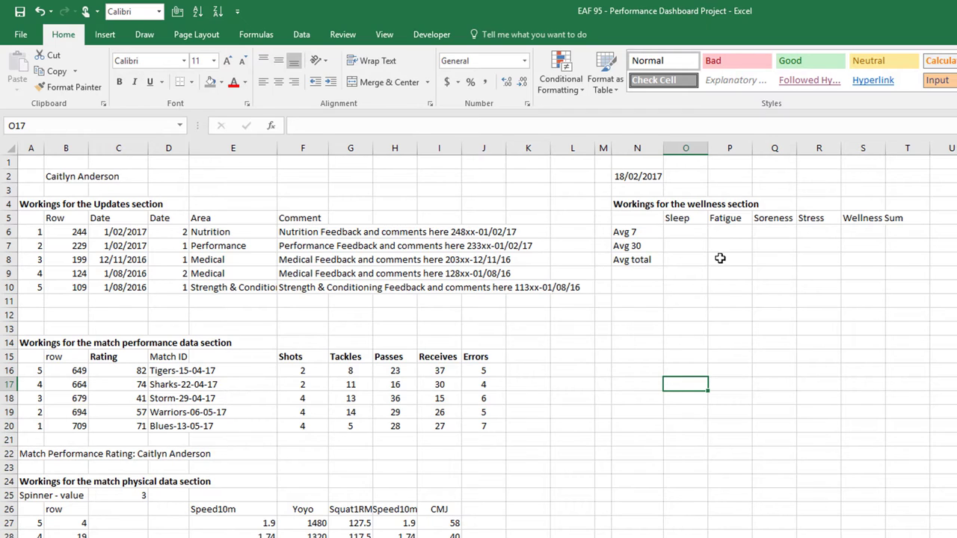
Start =AVERAGEIFS(TBLWellness[Sleep],TBLWellness[Name],B2 in O6.
{"action": "left_click", "coordinate": [699, 234]}
{"action": "type", "text": "=ave"}
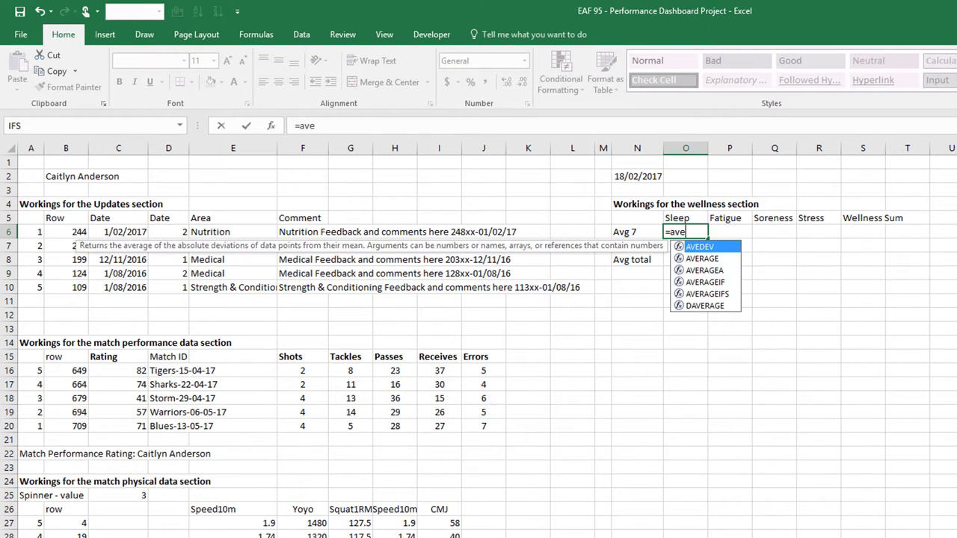
{"action": "type", "text": "rageifs"}
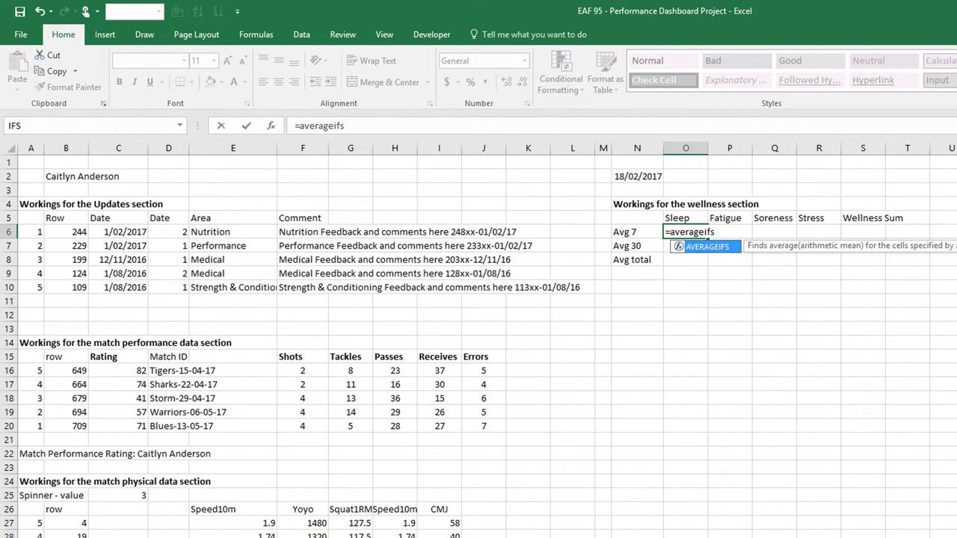
{"action": "type", "text": "("}
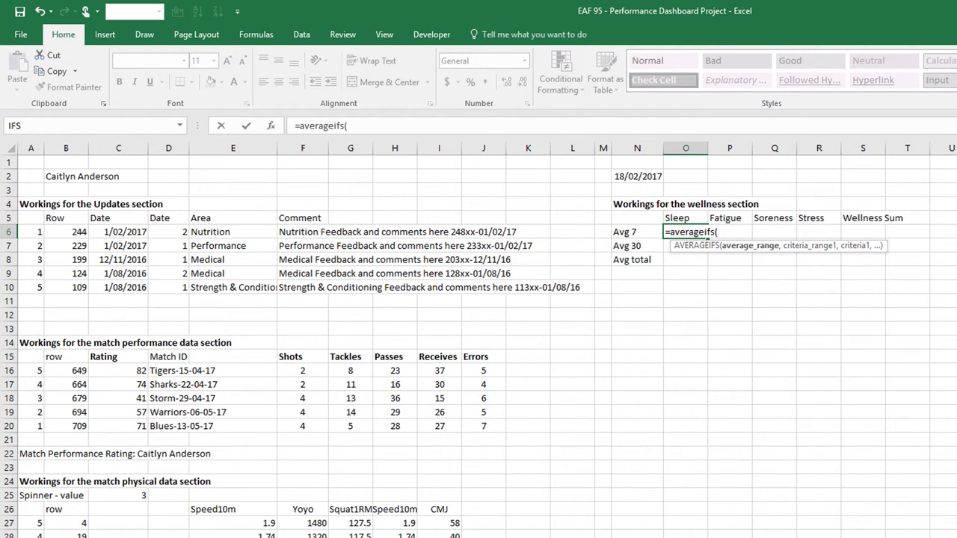
{"action": "type", "text": "TBLWellness"}
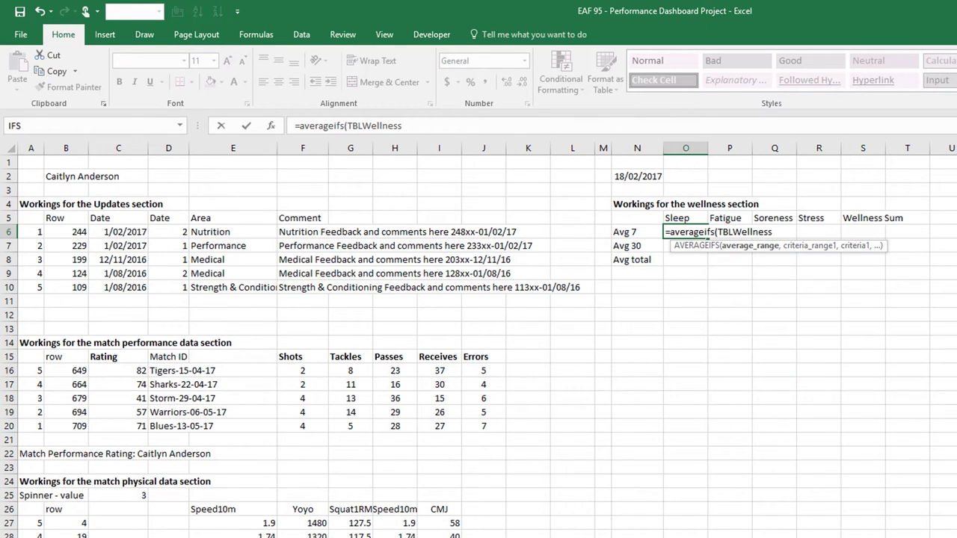
{"action": "type", "text": "["}
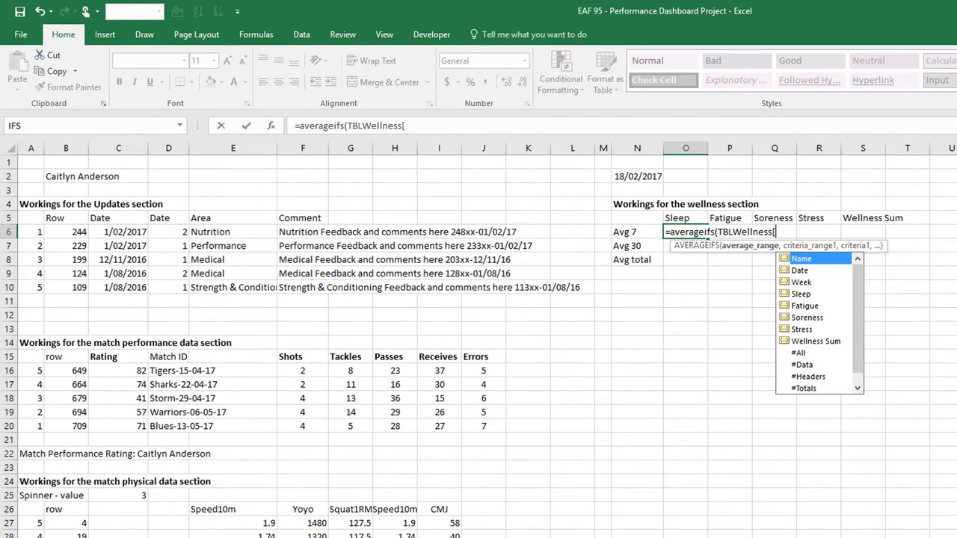
{"action": "key", "text": "Down"}
{"action": "key", "text": "Down"}
{"action": "key", "text": "Down"}
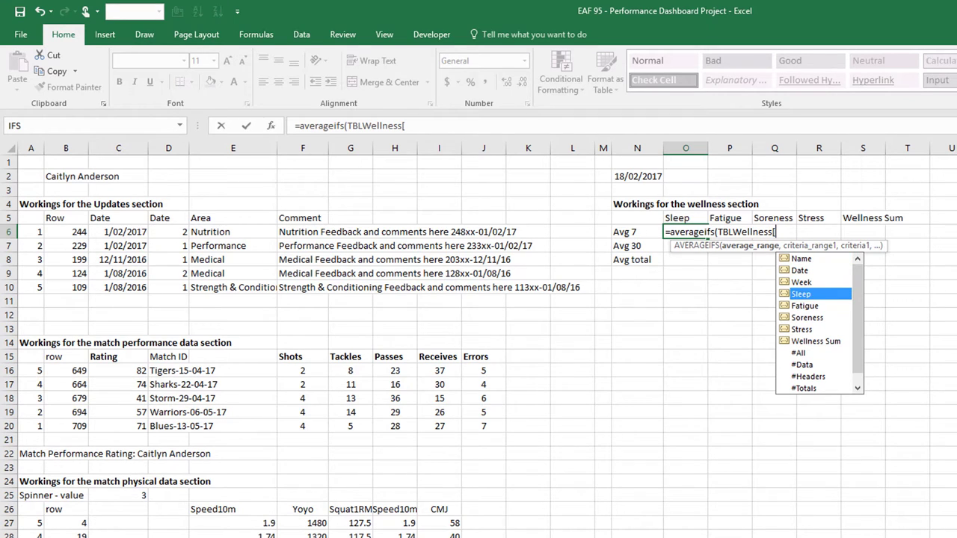
{"action": "key", "text": "Tab"}
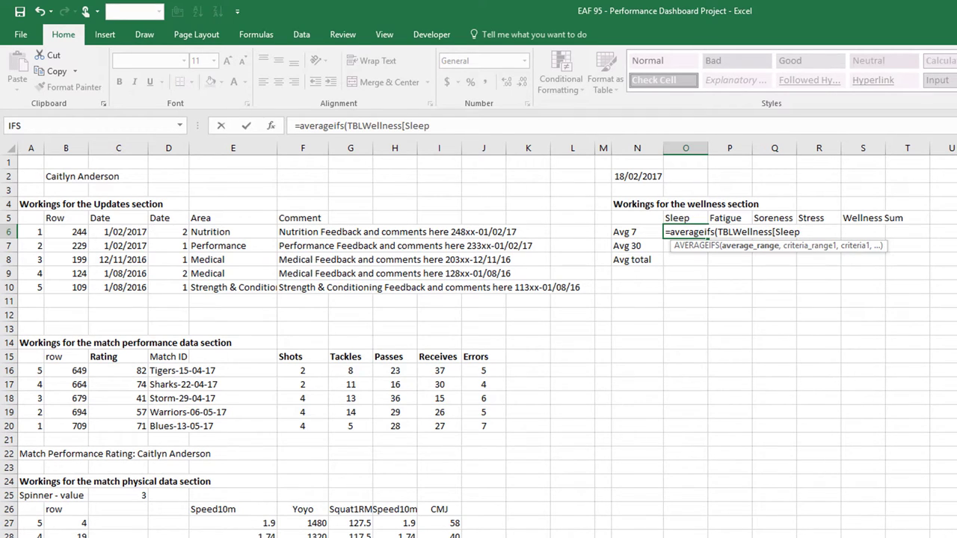
{"action": "type", "text": "],TBLWellness[Name]"}
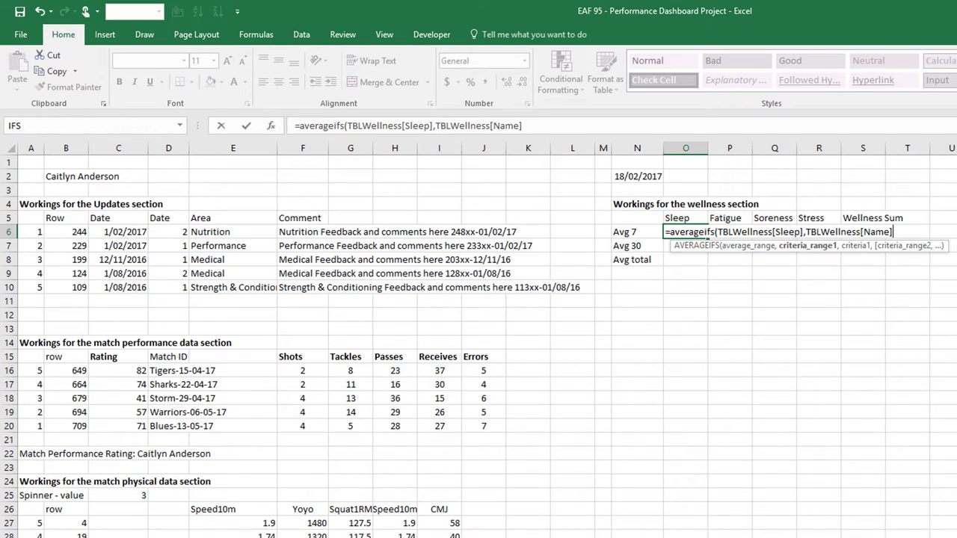
{"action": "type", "text": ","}
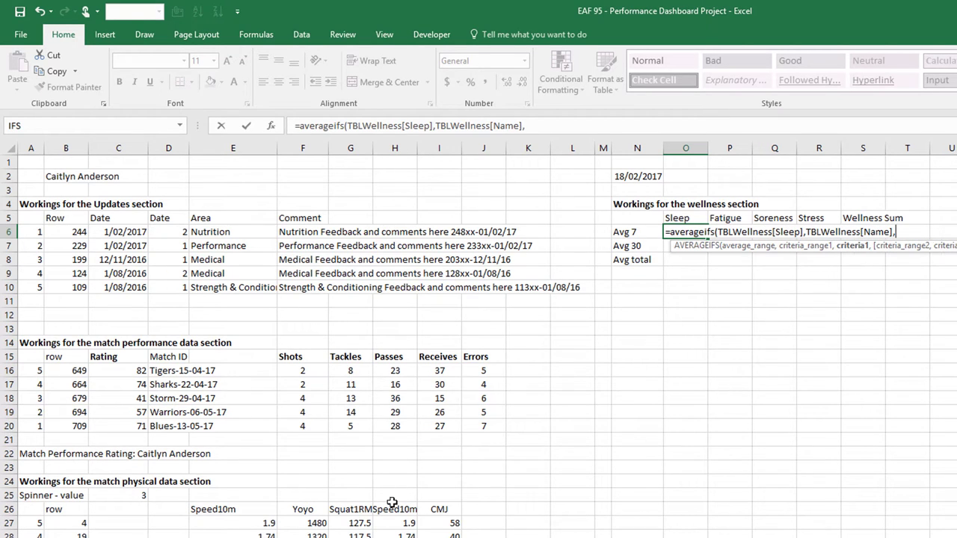
{"action": "left_click", "coordinate": [65, 177]}
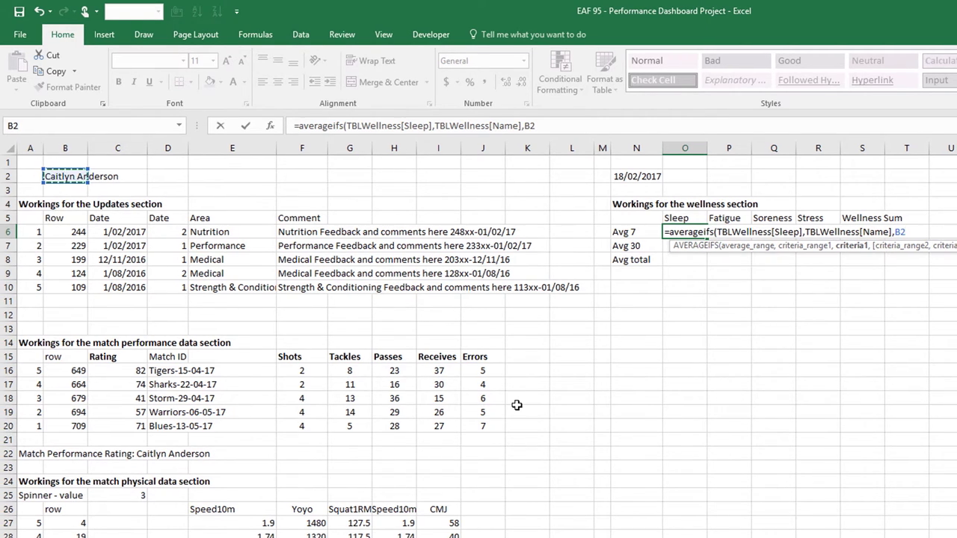
Lock B2 as $B$2 and add the TBLWellness[Date] "<="&$N$2 criterion.
{"action": "key", "text": "F4"}
{"action": "type", "text": ",TBLWellness["}
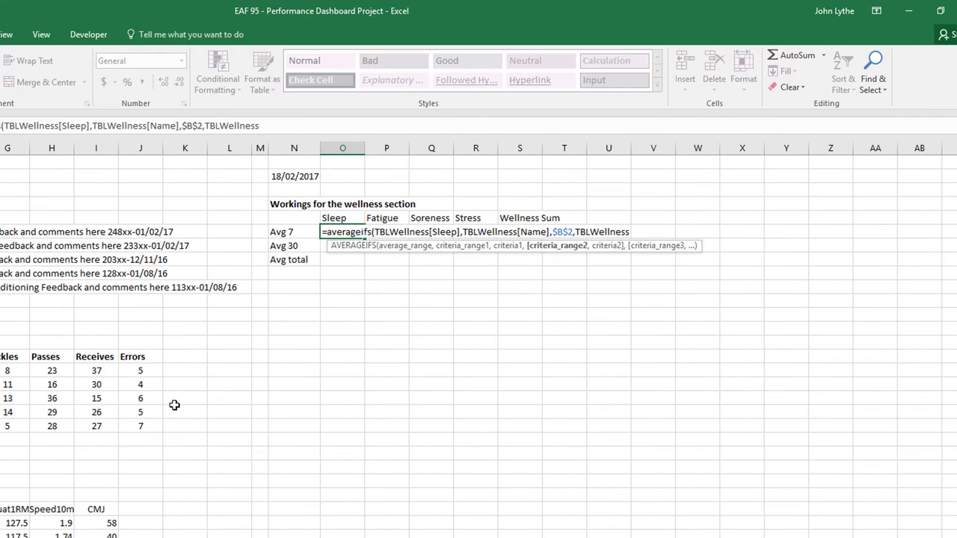
{"action": "key", "text": "Down"}
{"action": "key", "text": "Tab"}
{"action": "type", "text": "],"}
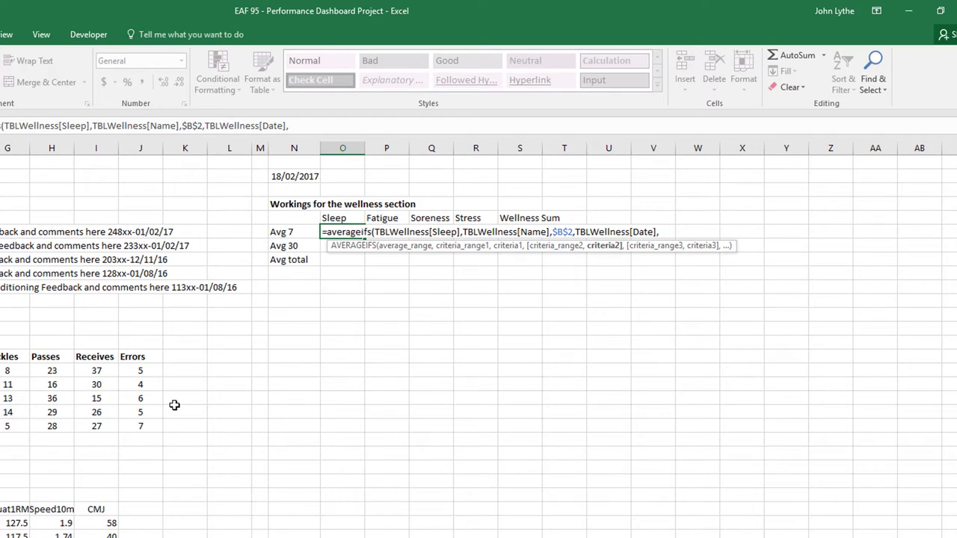
{"action": "type", "text": "\"<=\"&"}
{"action": "left_click", "coordinate": [287, 176]}
{"action": "key", "text": "F4"}
Add the Date ">"&$N$2-7 criterion and commit, giving a 7-day Sleep average of 5.25.
{"action": "type", "text": ","}
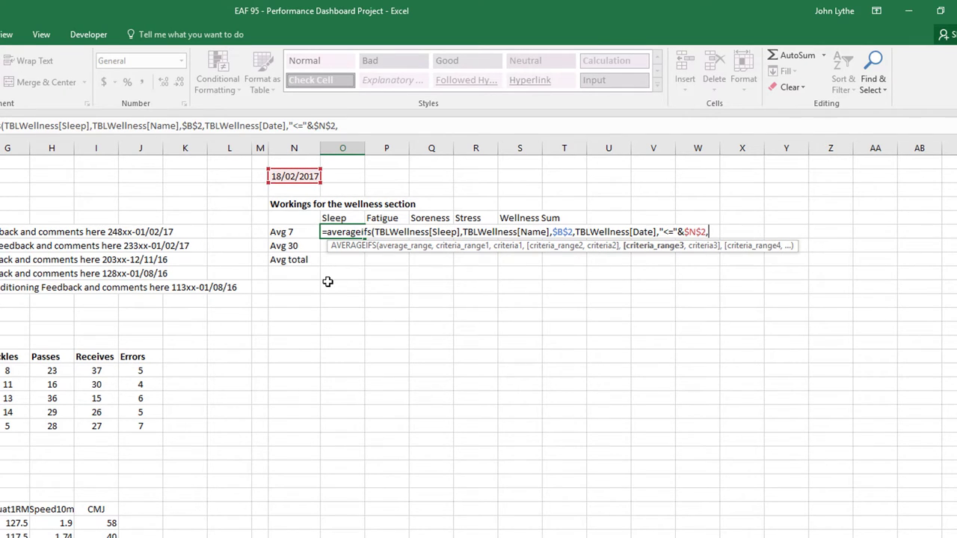
{"action": "type", "text": "tblwe"}
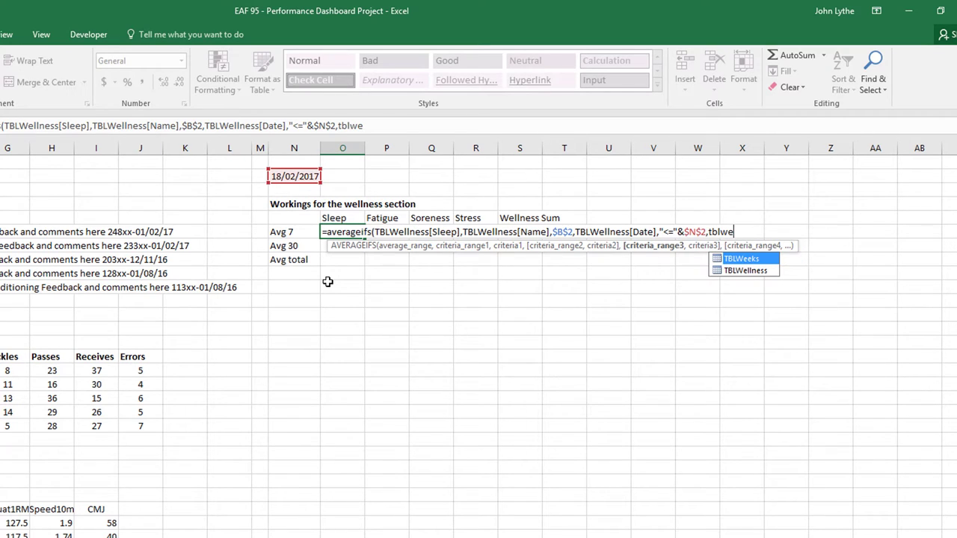
{"action": "key", "text": "Down"}
{"action": "key", "text": "Tab"}
{"action": "type", "text": "["}
{"action": "key", "text": "Down"}
{"action": "key", "text": "Tab"}
{"action": "type", "text": "]"}
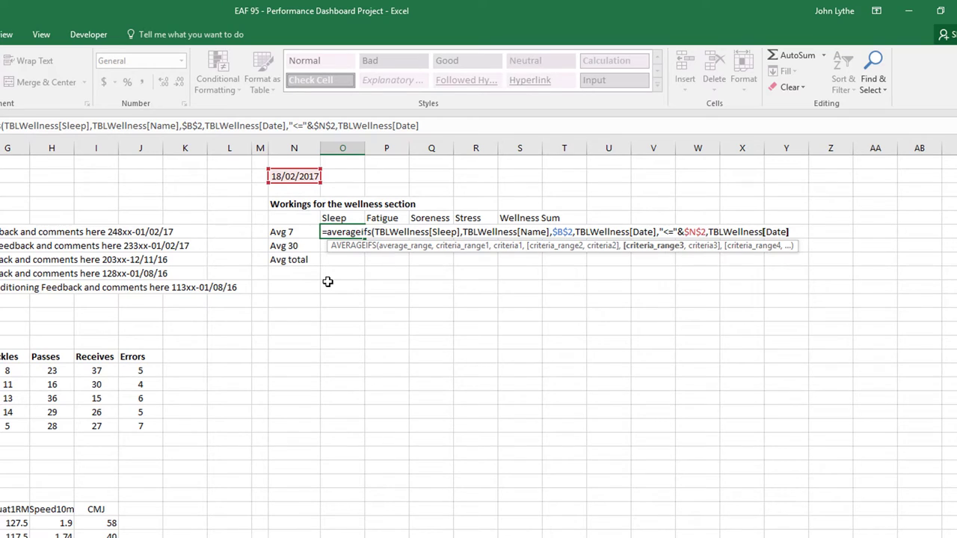
{"action": "type", "text": ","}
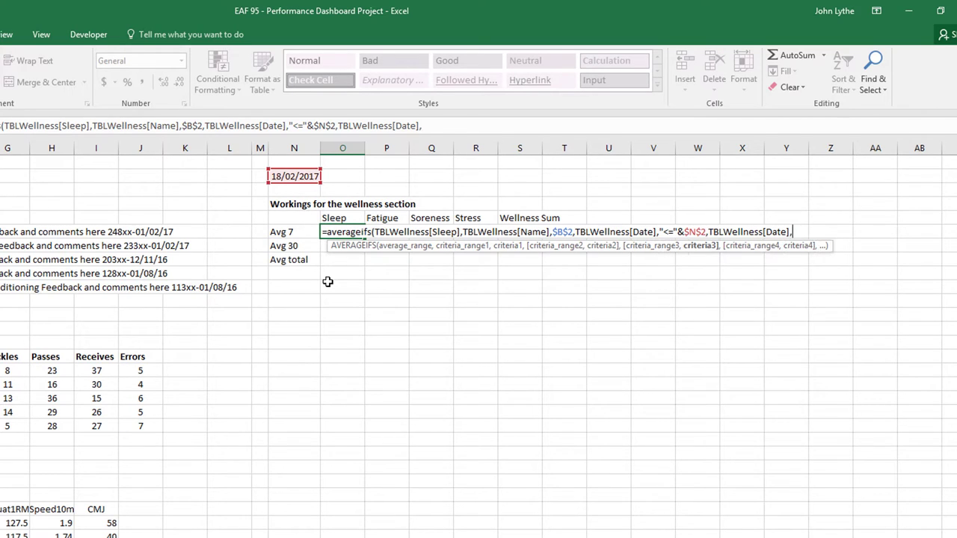
{"action": "type", "text": "\">\" &"}
{"action": "left_click", "coordinate": [281, 173]}
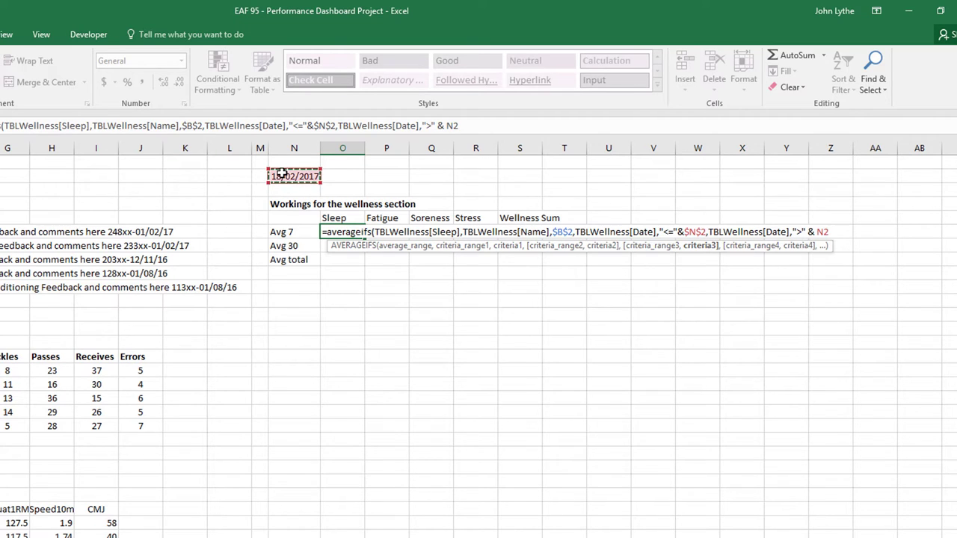
{"action": "key", "text": "F4"}
{"action": "type", "text": "-7"}
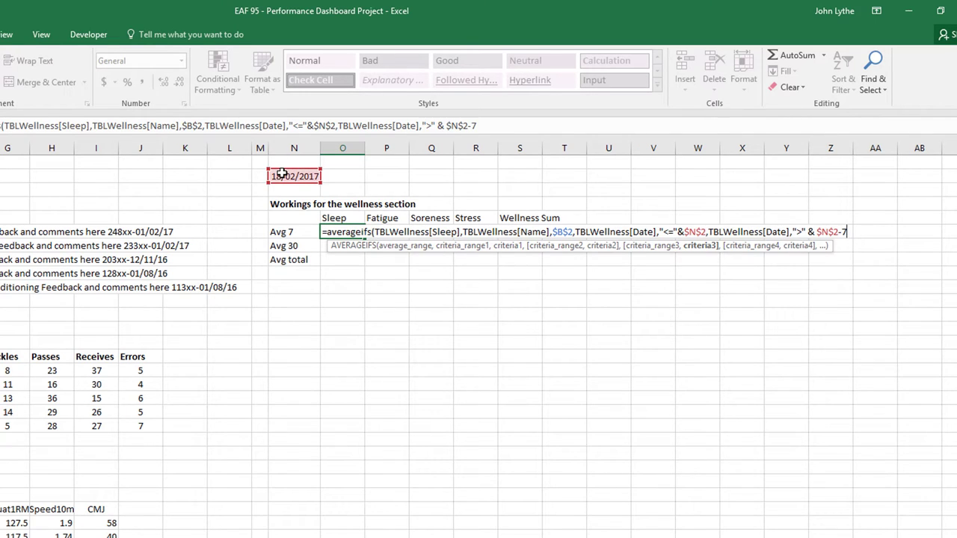
{"action": "type", "text": ")"}
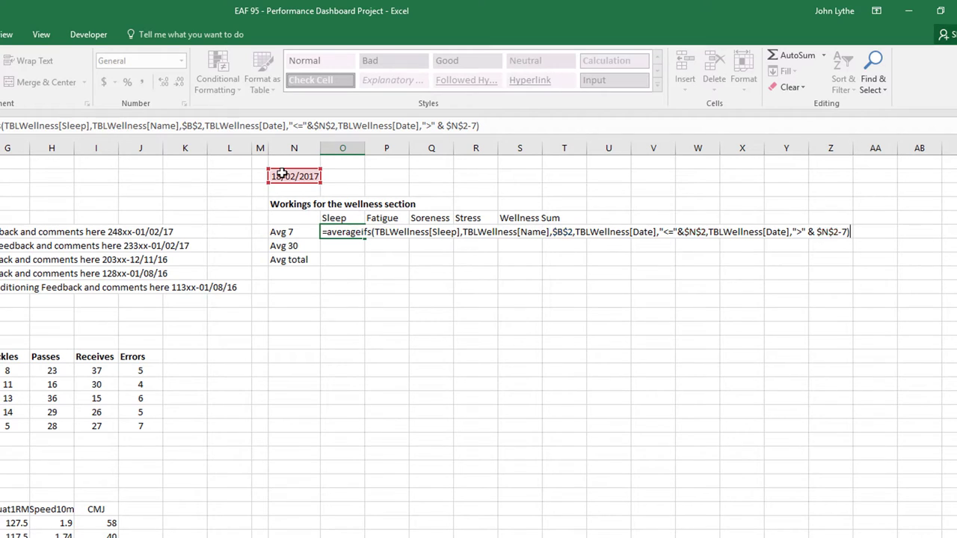
{"action": "key", "text": "Return"}
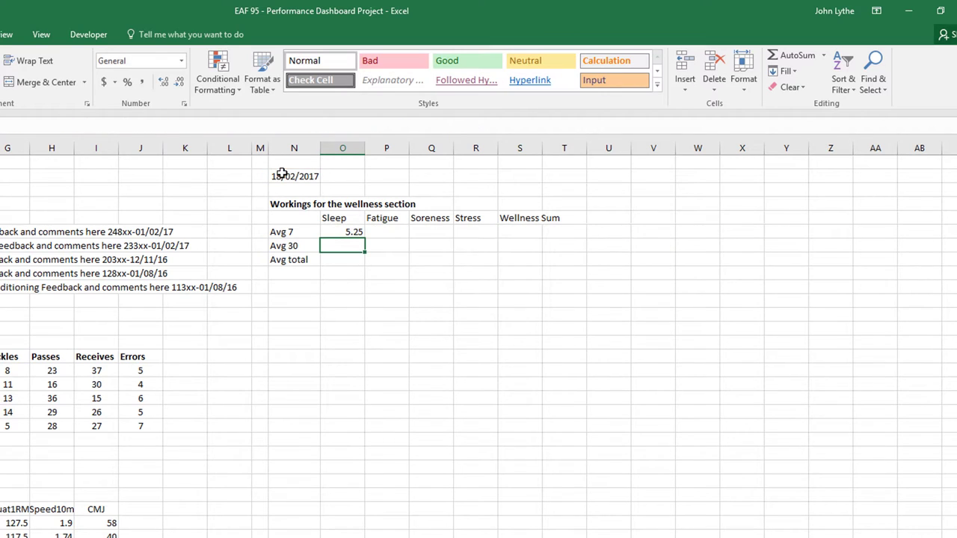
Copy the O6 Avg 7 formula into P6, Q6, R6 and S6.
{"action": "left_click", "coordinate": [355, 231]}
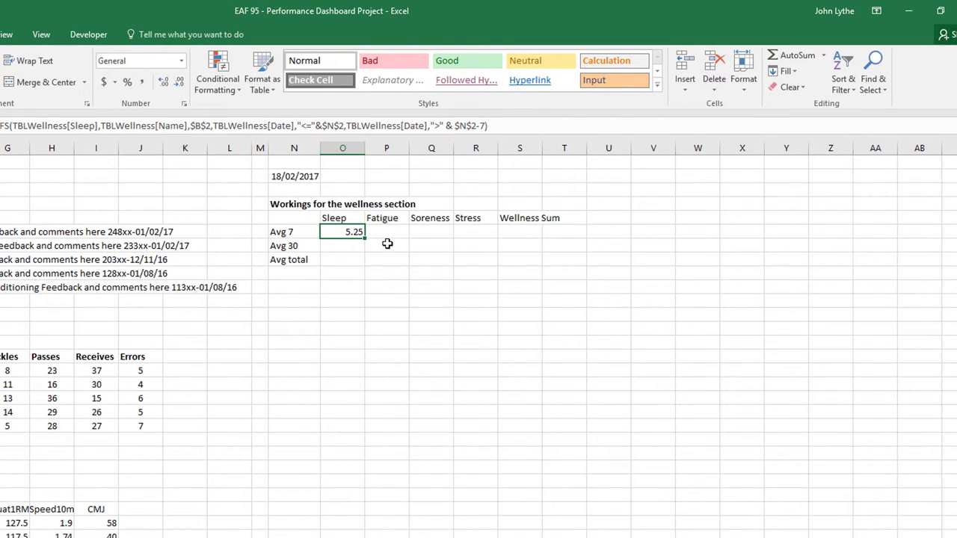
{"action": "key", "text": "ctrl+c"}
{"action": "left_click", "coordinate": [387, 231]}
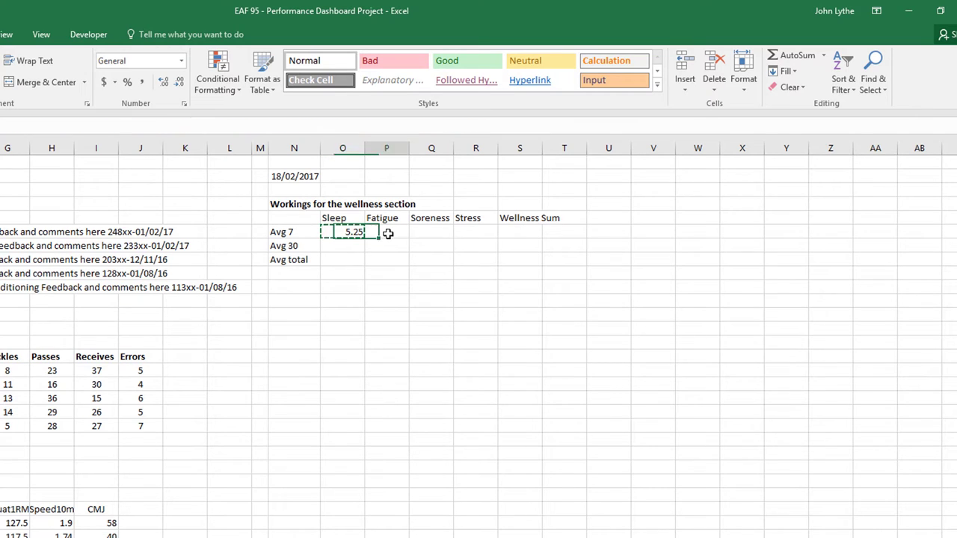
{"action": "key", "text": "ctrl+v"}
{"action": "left_click", "coordinate": [431, 232]}
{"action": "key", "text": "ctrl+v"}
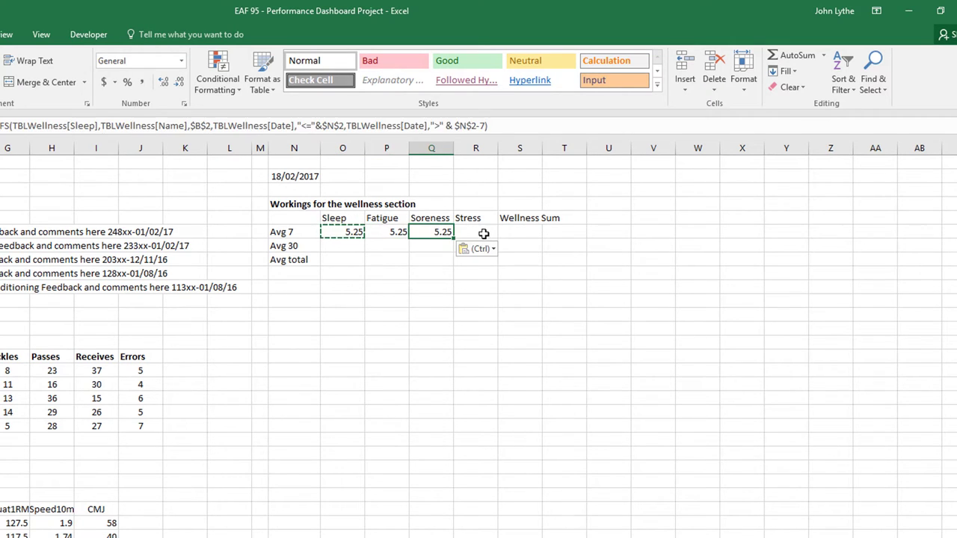
{"action": "left_click", "coordinate": [478, 233]}
{"action": "key", "text": "ctrl+v"}
{"action": "left_click", "coordinate": [527, 234]}
{"action": "key", "text": "ctrl+v"}
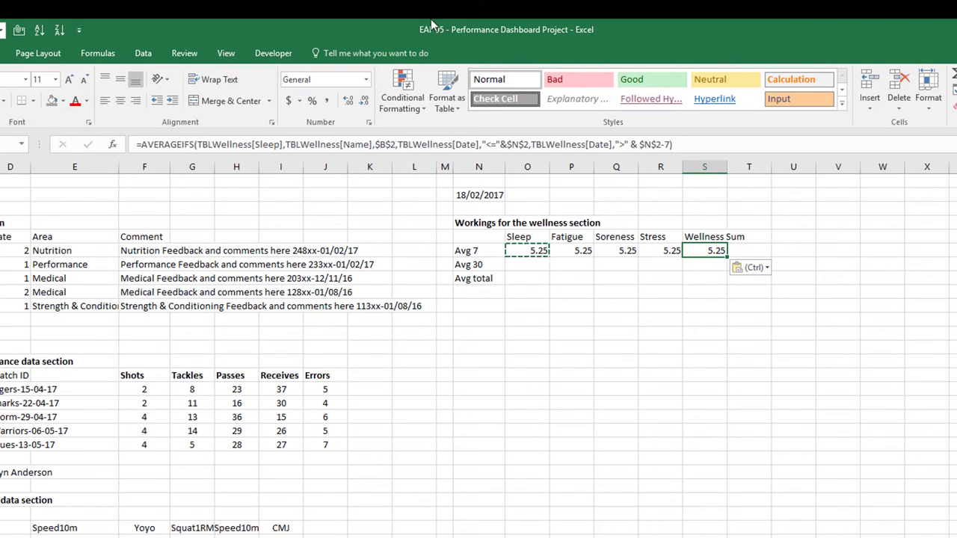
{"action": "left_click", "coordinate": [473, 145]}
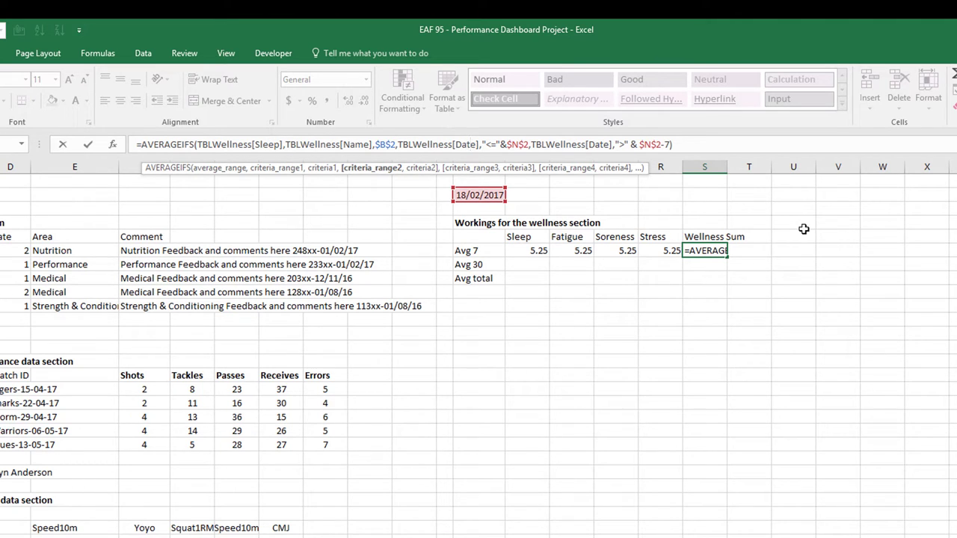
Point the Fatigue and Soreness Avg 7 formulas at their own columns (4.25, 4.75).
{"action": "key", "text": "Return"}
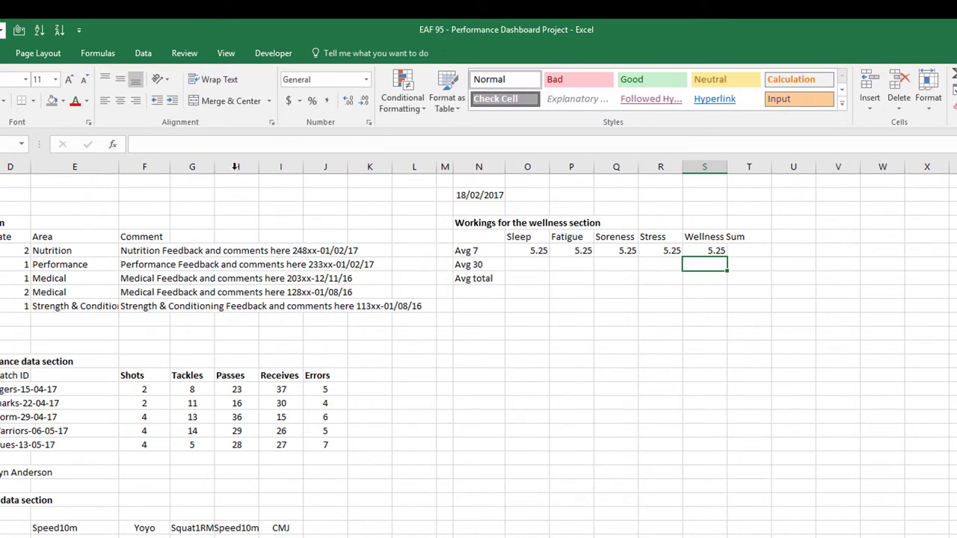
{"action": "left_click", "coordinate": [569, 250]}
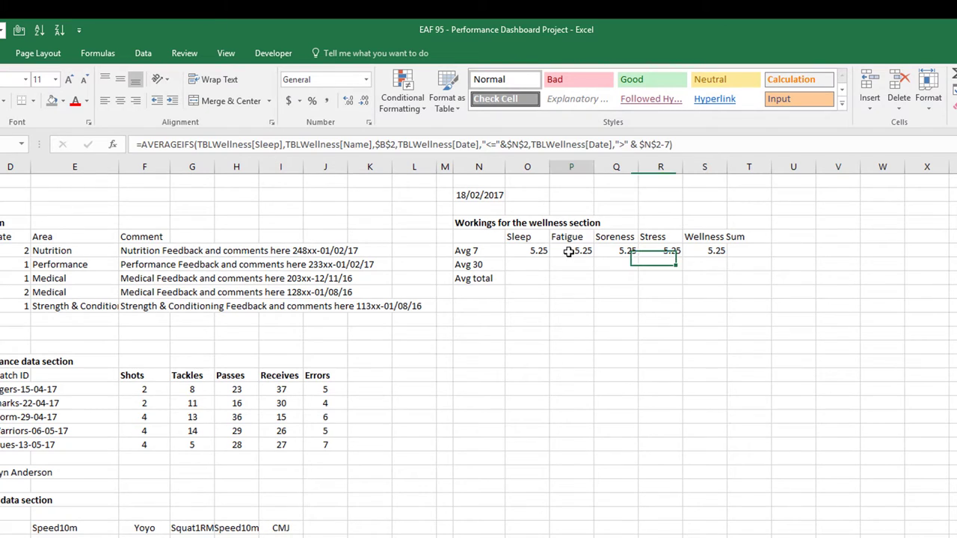
{"action": "double_click", "coordinate": [266, 143]}
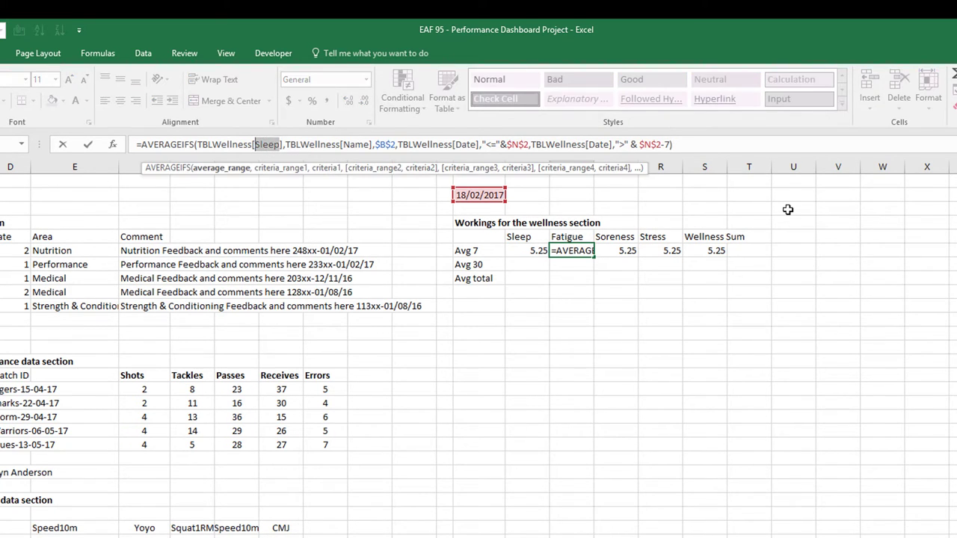
{"action": "type", "text": "F"}
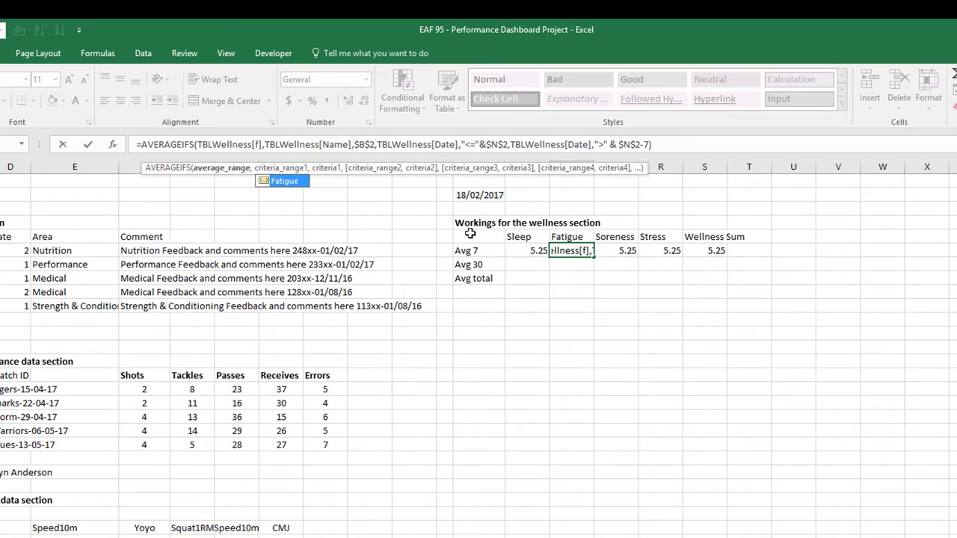
{"action": "double_click", "coordinate": [289, 180]}
{"action": "key", "text": "Return"}
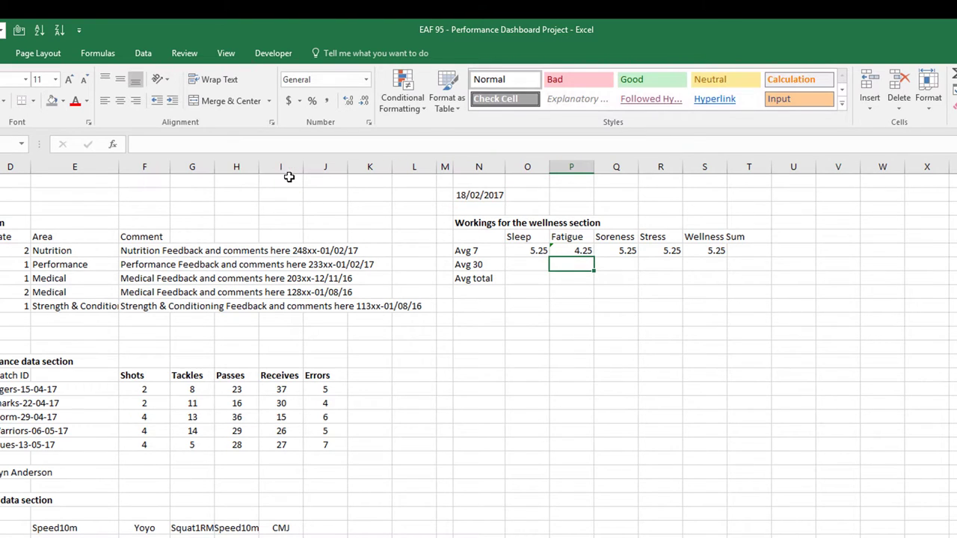
{"action": "left_click", "coordinate": [617, 248]}
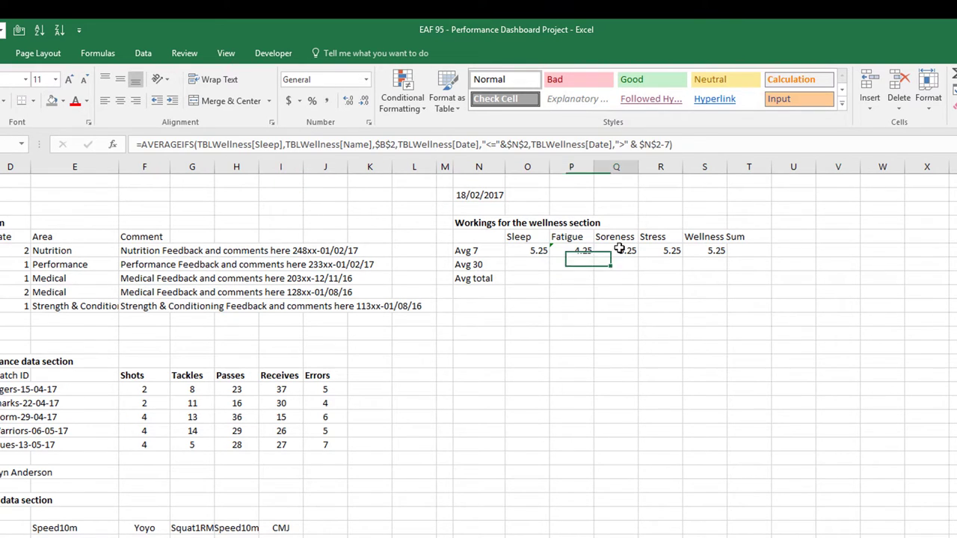
{"action": "left_click", "coordinate": [275, 145]}
{"action": "left_click_drag", "start_coordinate": [263, 144], "coordinate": [260, 144]}
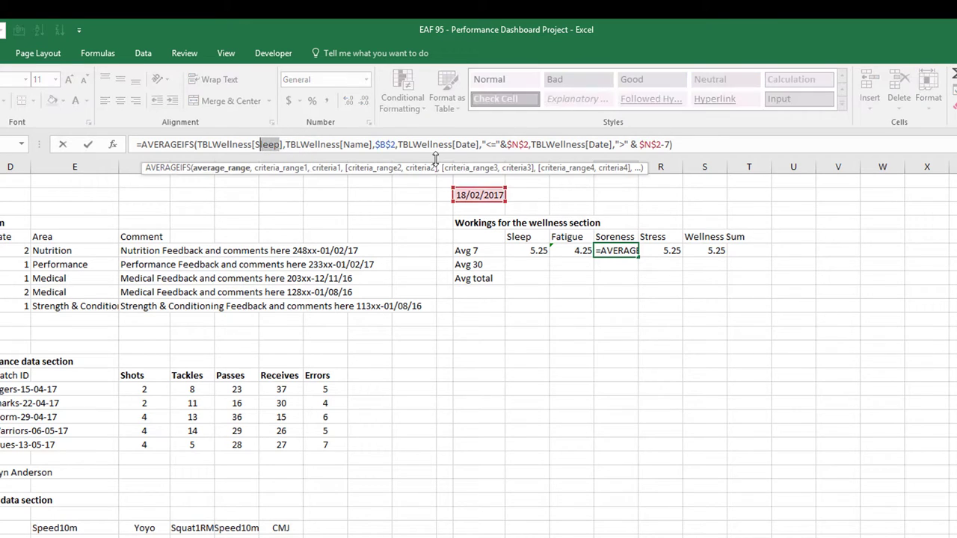
{"action": "type", "text": "So"}
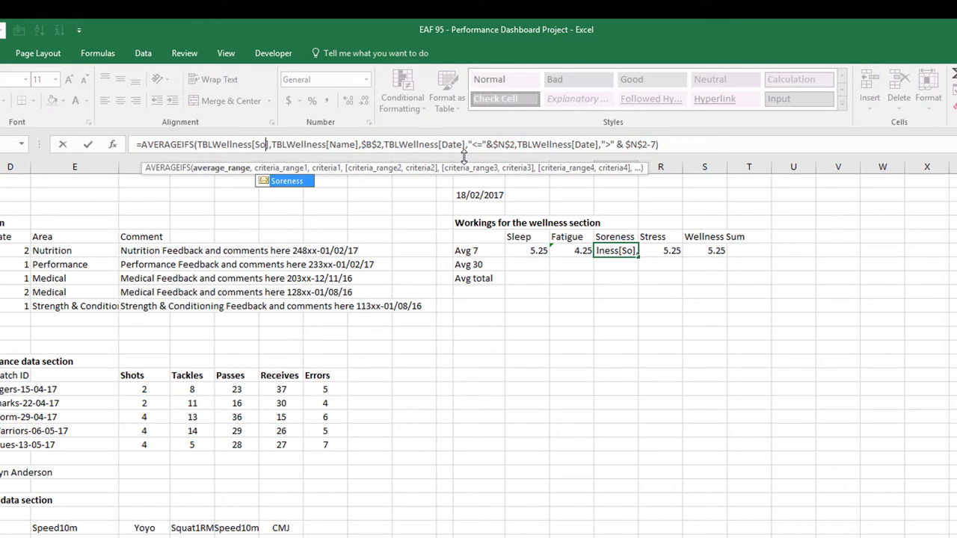
{"action": "double_click", "coordinate": [297, 187]}
{"action": "key", "text": "Return"}
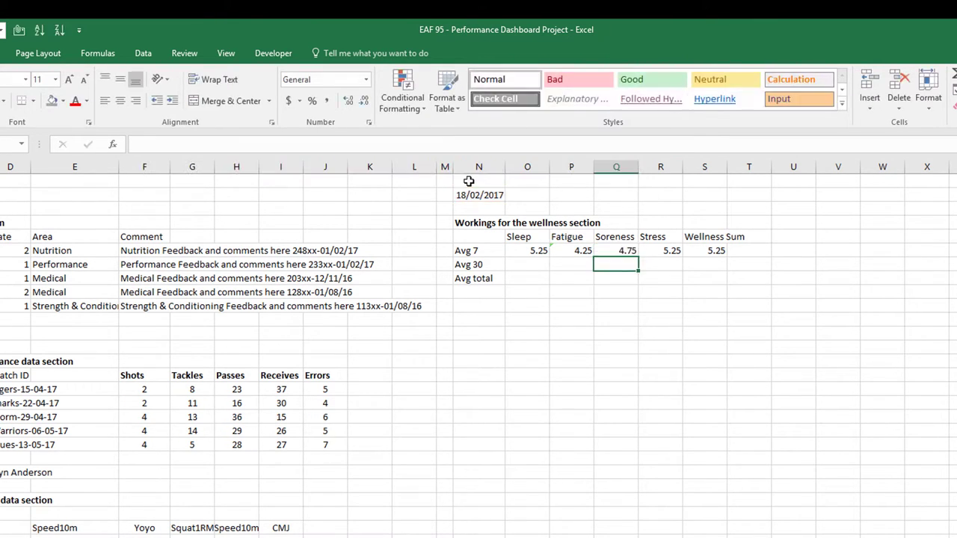
Point the Stress and Wellness Sum Avg 7 formulas at their own columns (5.75, 20).
{"action": "left_click", "coordinate": [655, 250]}
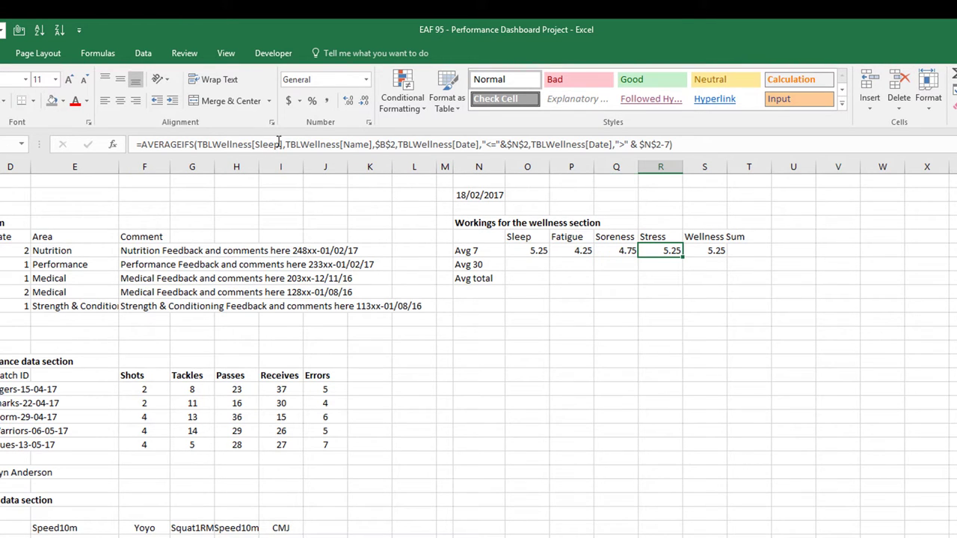
{"action": "double_click", "coordinate": [280, 144]}
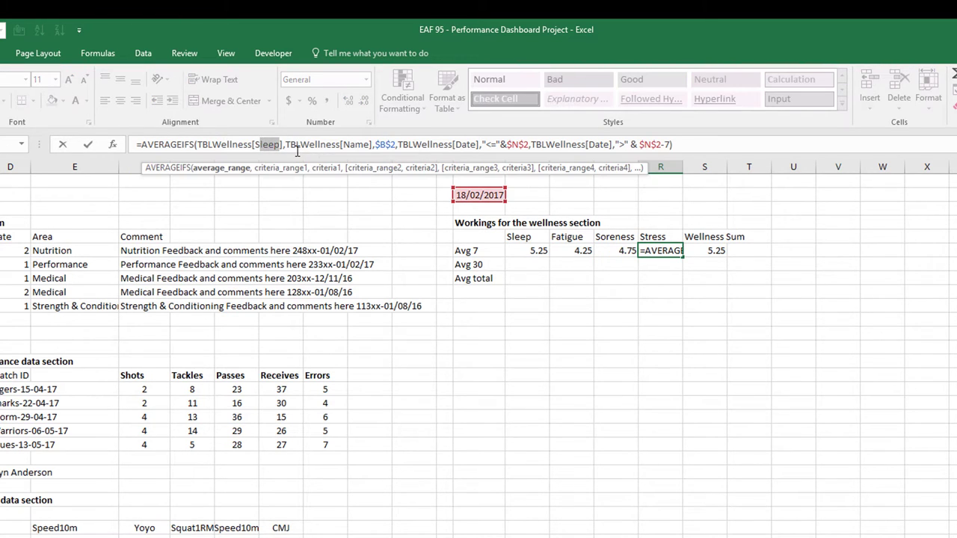
{"action": "type", "text": "Stre"}
{"action": "double_click", "coordinate": [284, 181]}
{"action": "key", "text": "Return"}
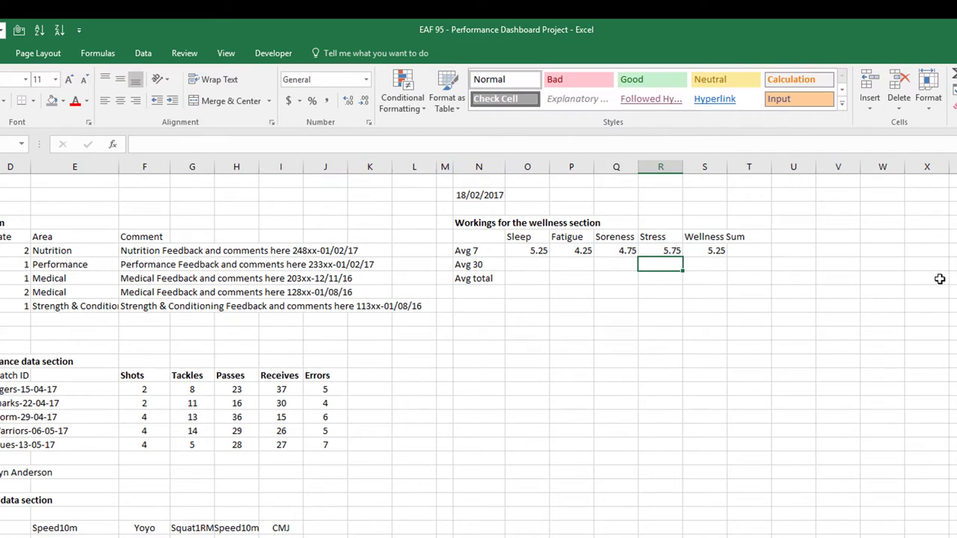
{"action": "left_click", "coordinate": [701, 251]}
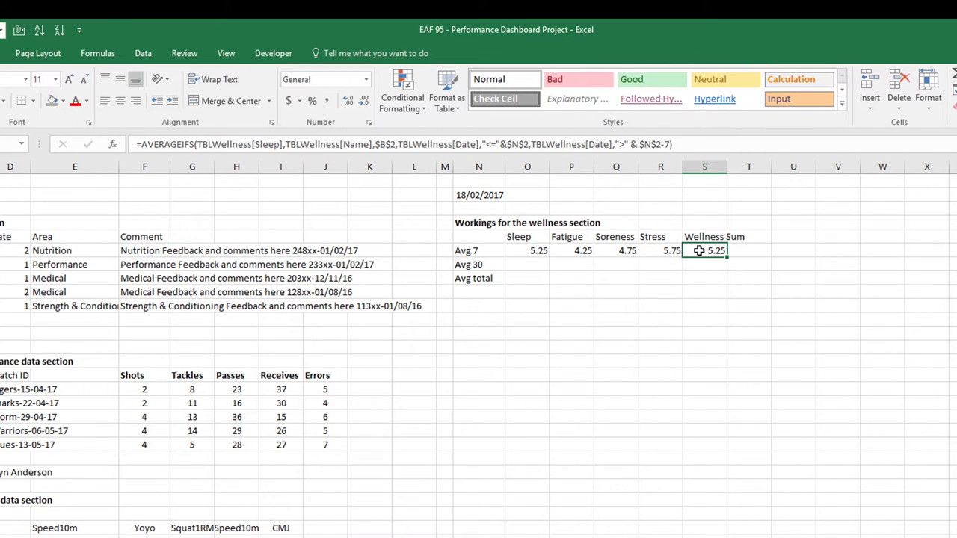
{"action": "left_click", "coordinate": [303, 143]}
{"action": "double_click", "coordinate": [267, 144]}
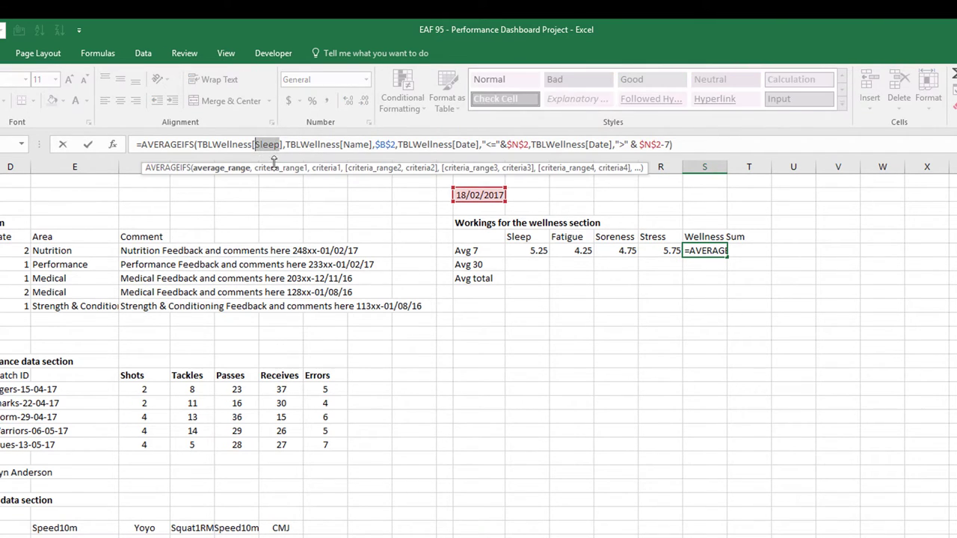
{"action": "type", "text": "we"}
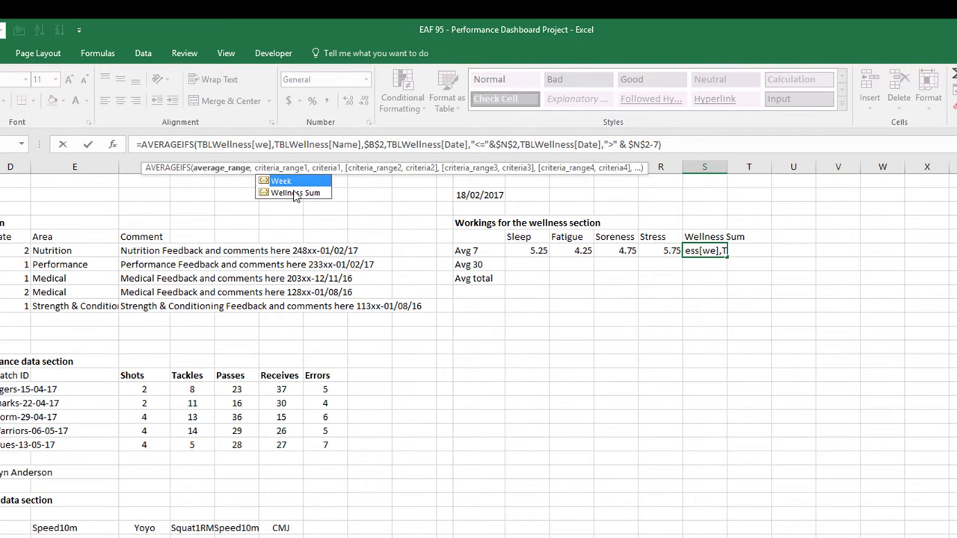
{"action": "double_click", "coordinate": [293, 192]}
{"action": "key", "text": "Return"}
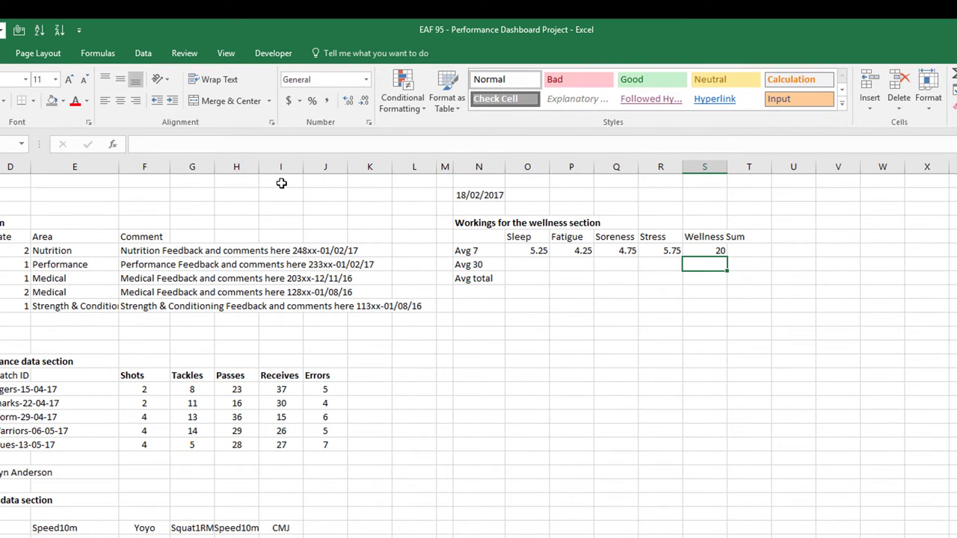
Fill the Avg 7 formulas into the Avg 30 row and change Sleep and Fatigue to $N$2-30.
{"action": "left_click", "coordinate": [526, 250]}
{"action": "left_click_drag", "start_coordinate": [525, 251], "coordinate": [723, 267]}
{"action": "left_click", "coordinate": [526, 265]}
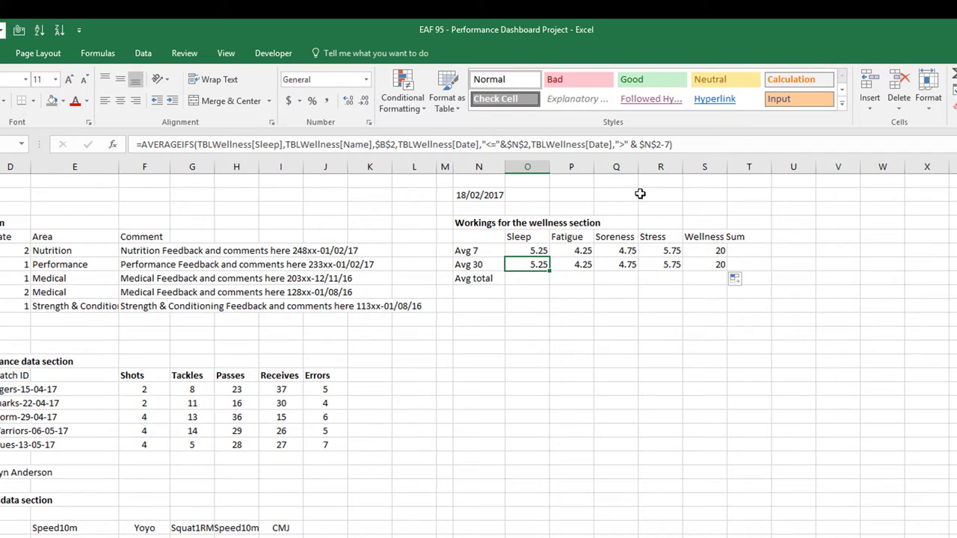
{"action": "left_click", "coordinate": [670, 145]}
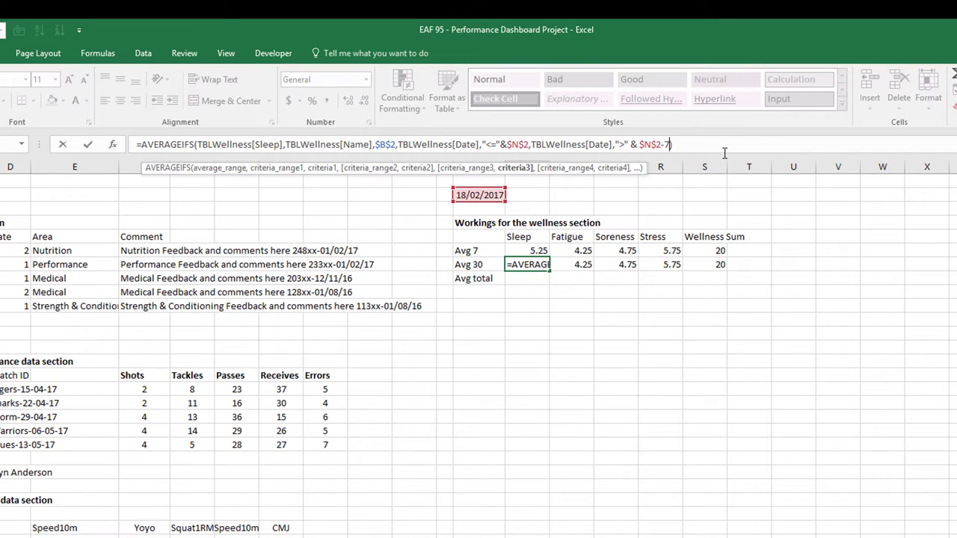
{"action": "key", "text": "BackSpace"}
{"action": "type", "text": "30"}
{"action": "key", "text": "Return"}
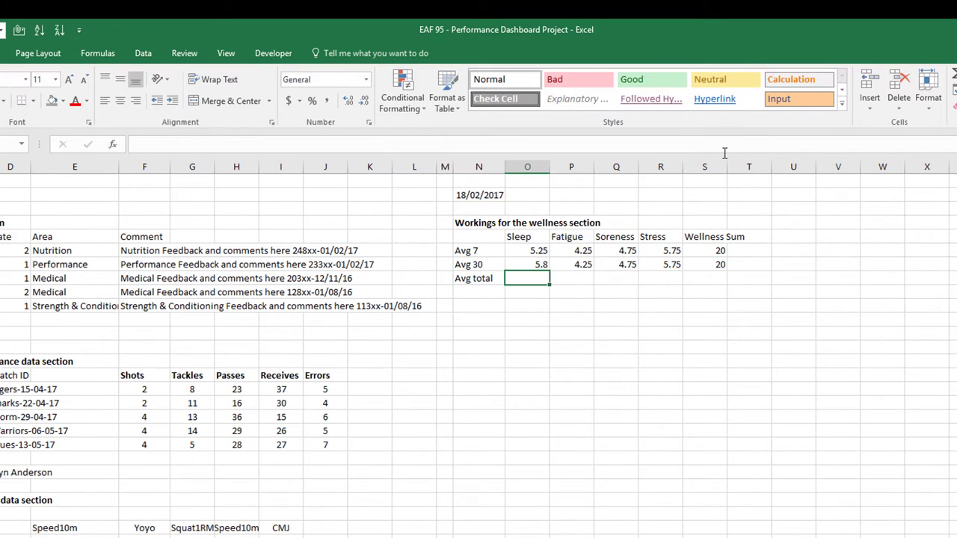
{"action": "left_click", "coordinate": [577, 265]}
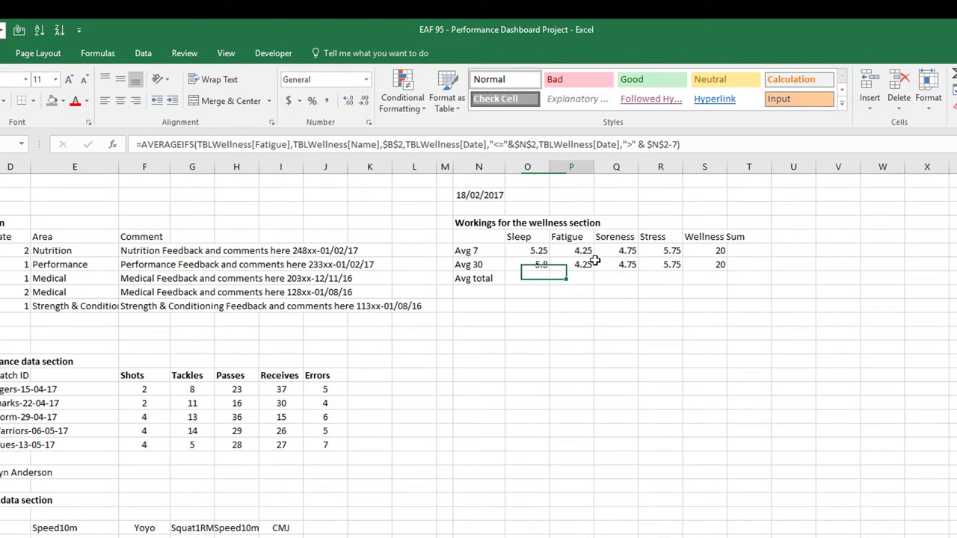
{"action": "double_click", "coordinate": [674, 144]}
{"action": "type", "text": "30"}
{"action": "key", "text": "Return"}
Change the Soreness, Stress and Wellness Sum Avg 30 offsets to $N$2-30.
{"action": "left_click", "coordinate": [617, 264]}
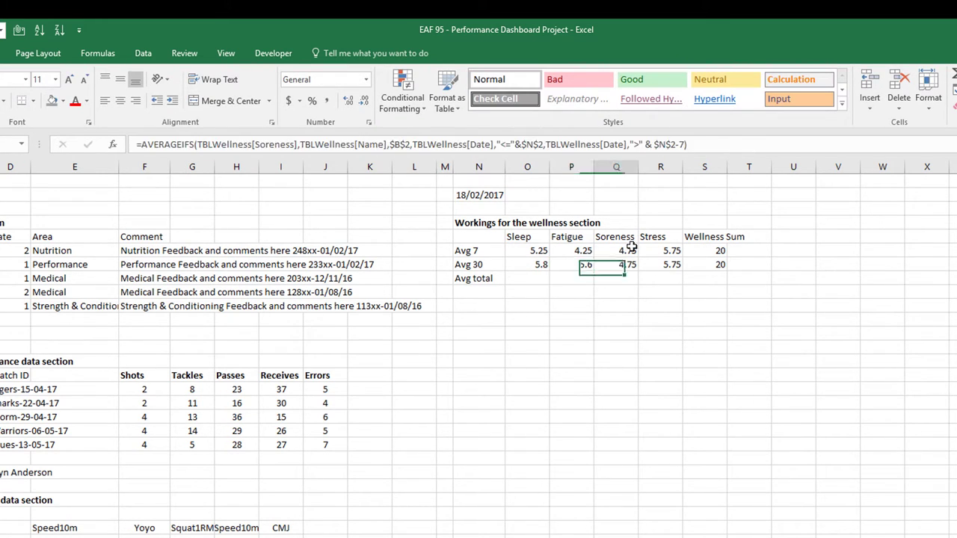
{"action": "double_click", "coordinate": [682, 145]}
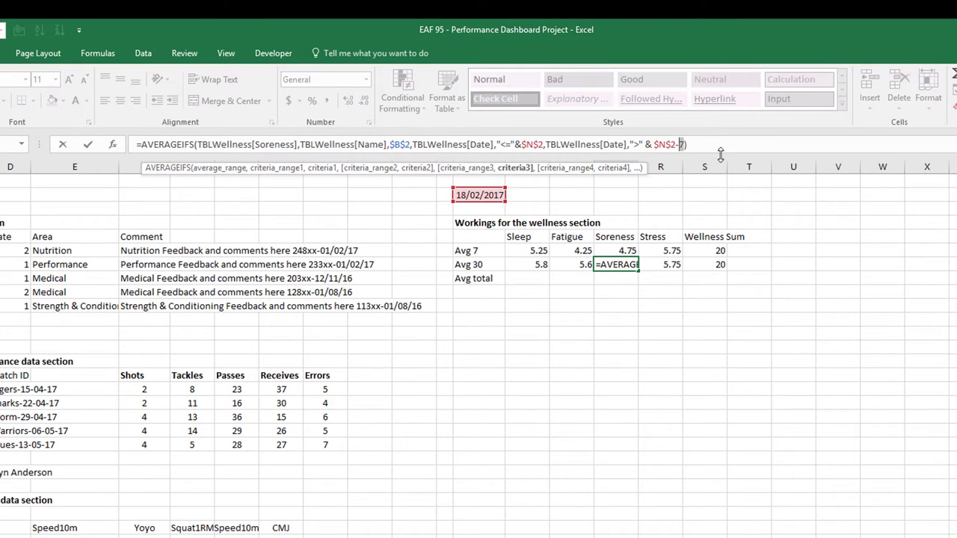
{"action": "type", "text": "30"}
{"action": "key", "text": "Return"}
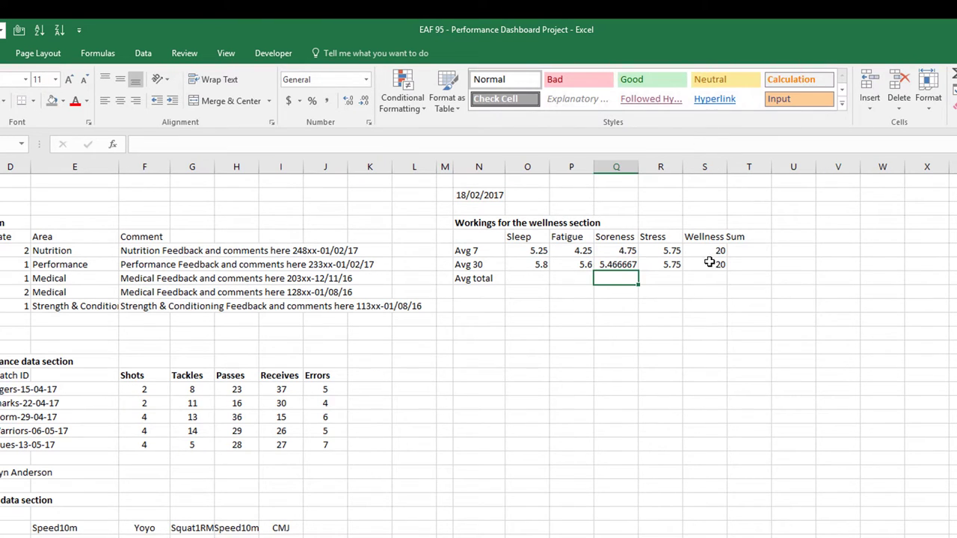
{"action": "left_click", "coordinate": [677, 263]}
{"action": "double_click", "coordinate": [671, 144]}
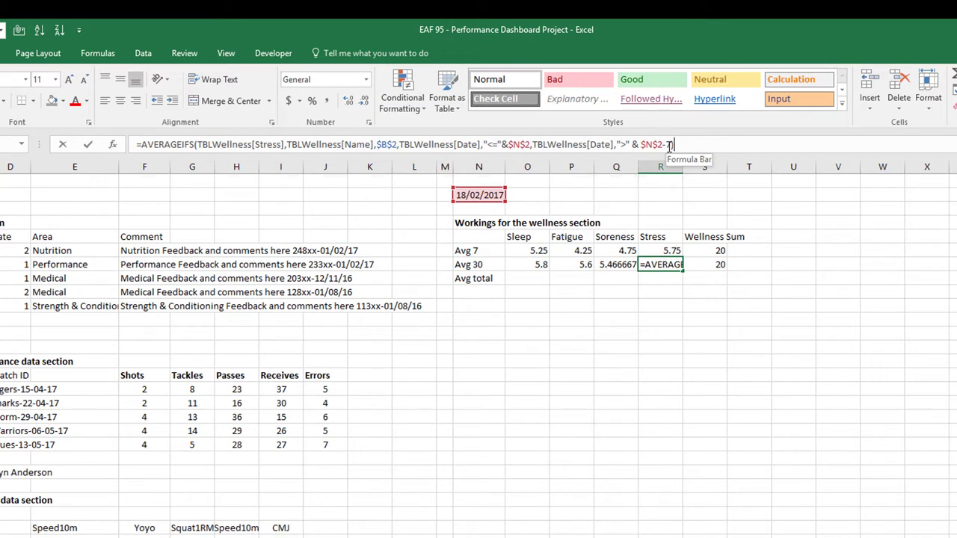
{"action": "type", "text": "30"}
{"action": "key", "text": "Return"}
{"action": "left_click", "coordinate": [718, 264]}
{"action": "double_click", "coordinate": [703, 144]}
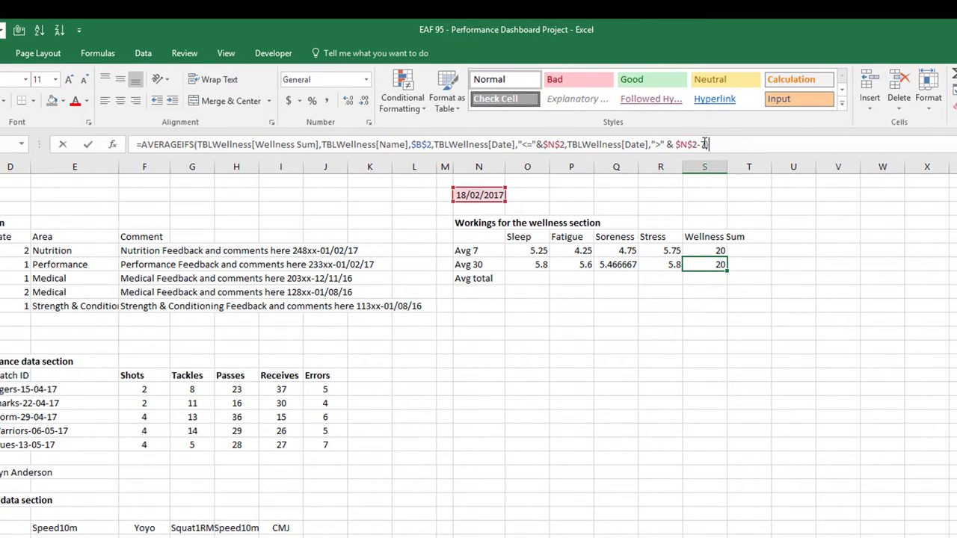
{"action": "type", "text": "30"}
{"action": "key", "text": "Return"}
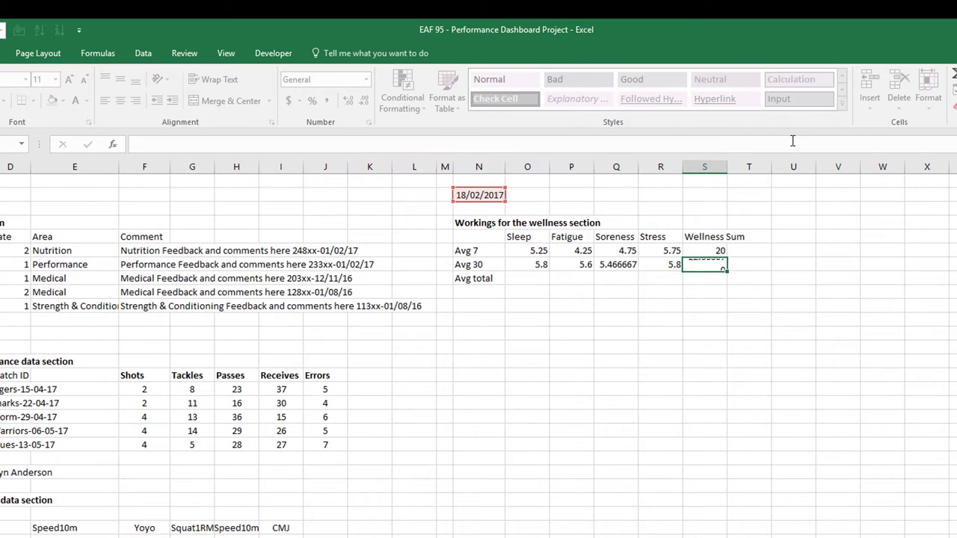
Format the Avg 7 and Avg 30 wellness values as centred numbers with one decimal place.
{"action": "left_click_drag", "start_coordinate": [533, 251], "coordinate": [718, 266]}
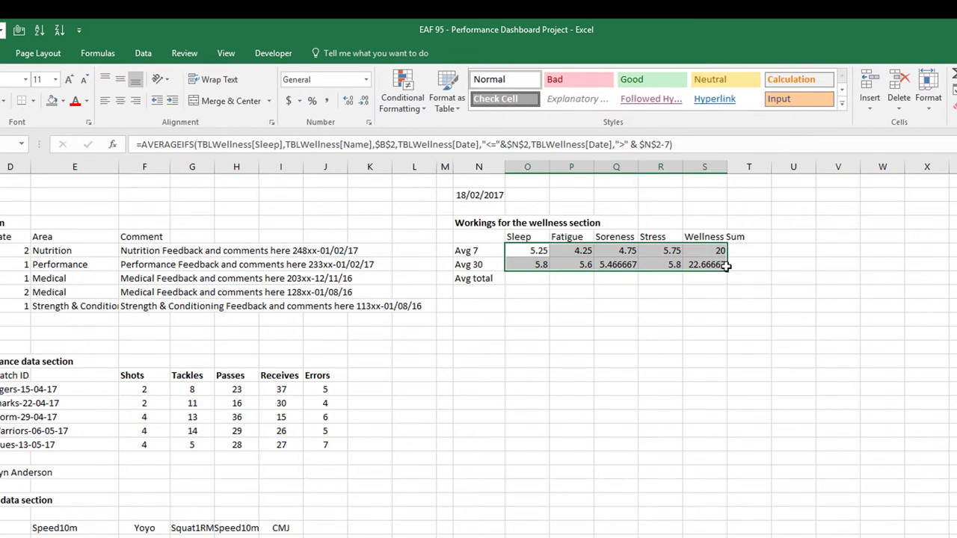
{"action": "left_click", "coordinate": [366, 79]}
{"action": "left_click", "coordinate": [347, 123]}
{"action": "left_click", "coordinate": [364, 101]}
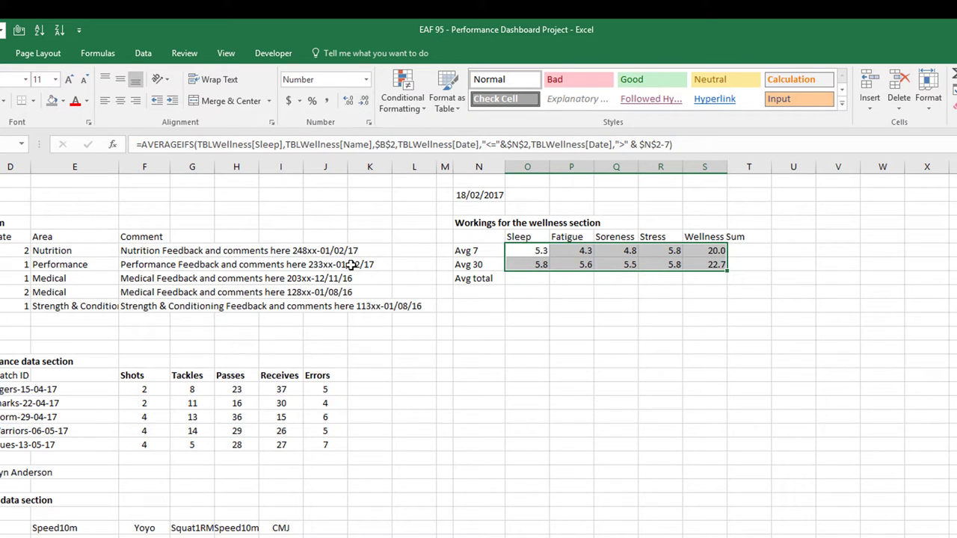
{"action": "left_click", "coordinate": [119, 100]}
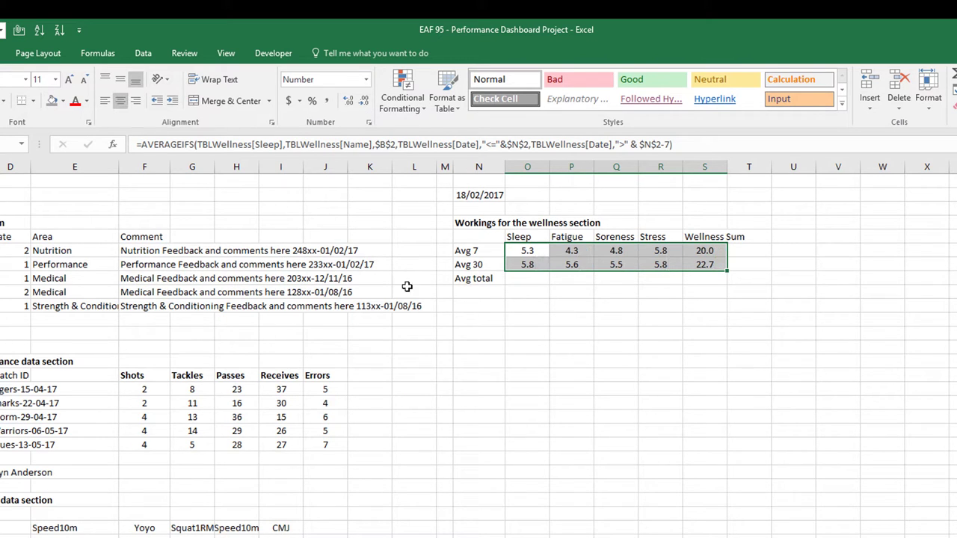
{"action": "left_click_drag", "start_coordinate": [538, 236], "coordinate": [704, 257]}
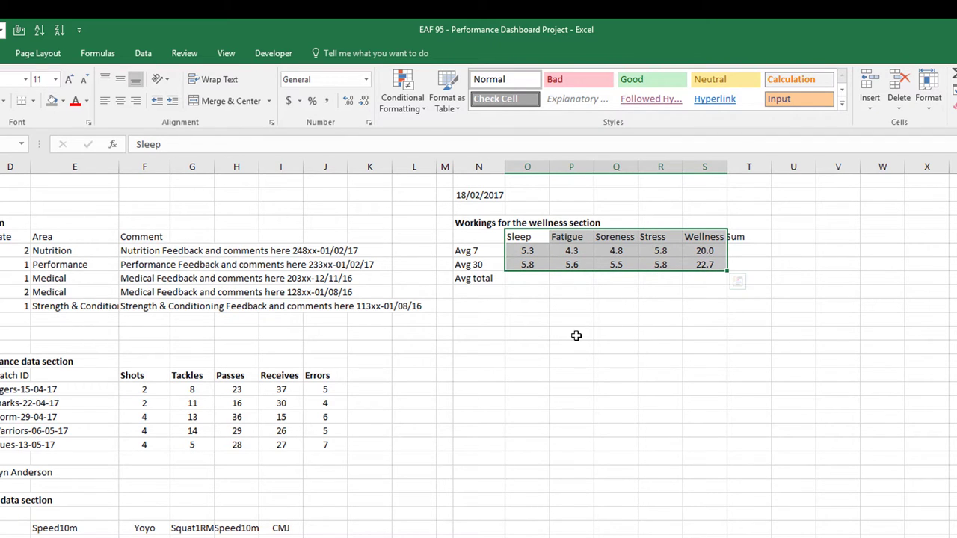
{"action": "left_click", "coordinate": [523, 338]}
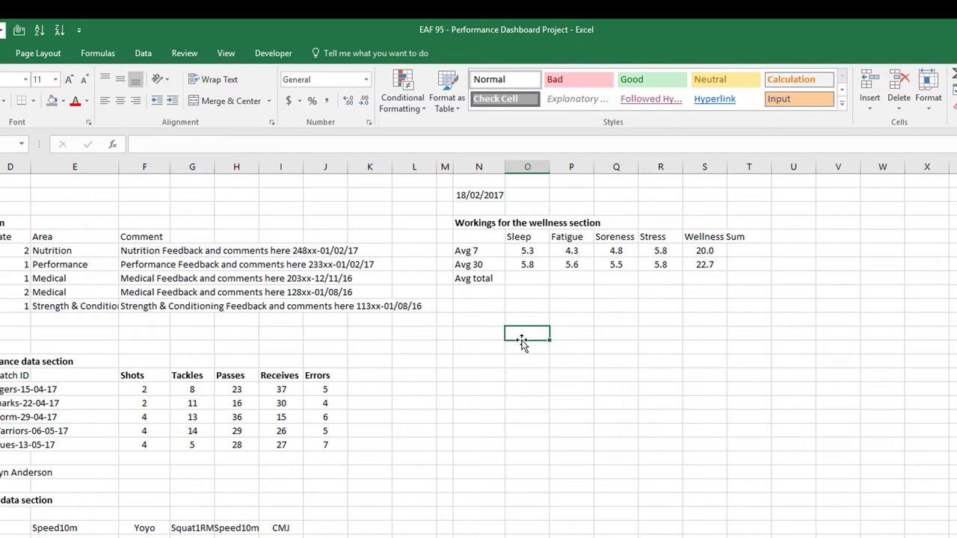
Copy the Sleep Avg 30 formula into Avg total and drop its date criteria, giving 5.9.
{"action": "left_click", "coordinate": [538, 265]}
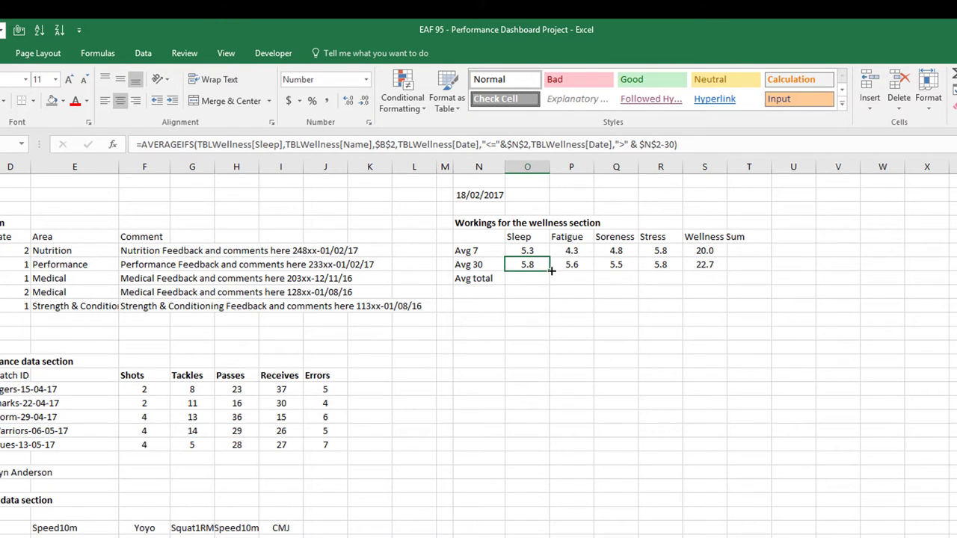
{"action": "left_click_drag", "start_coordinate": [550, 272], "coordinate": [550, 284]}
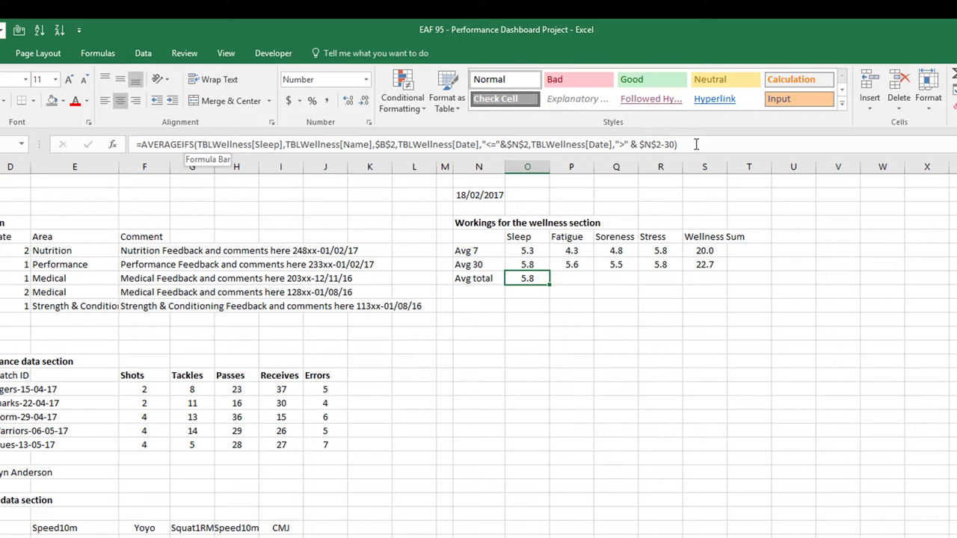
{"action": "left_click_drag", "start_coordinate": [668, 147], "coordinate": [404, 146]}
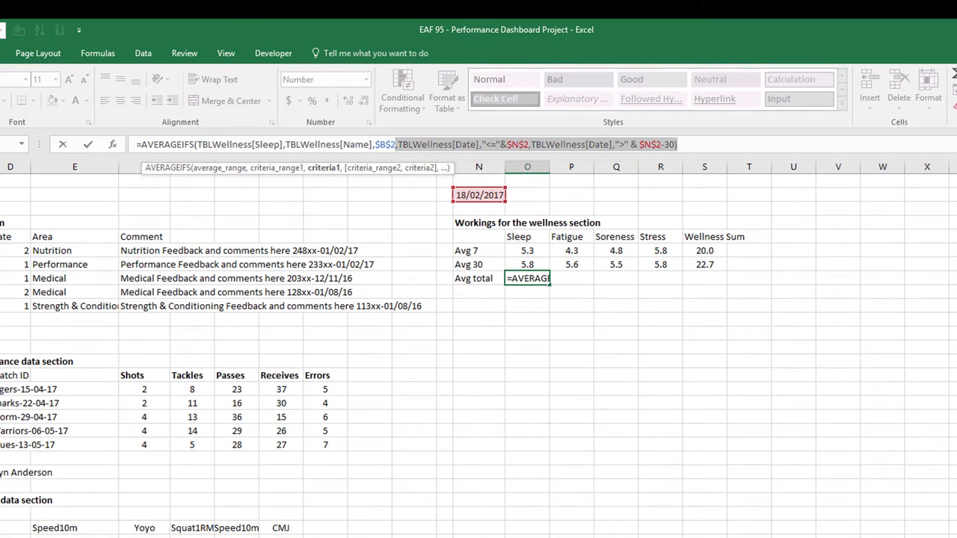
{"action": "key", "text": "Delete"}
{"action": "key", "text": "End"}
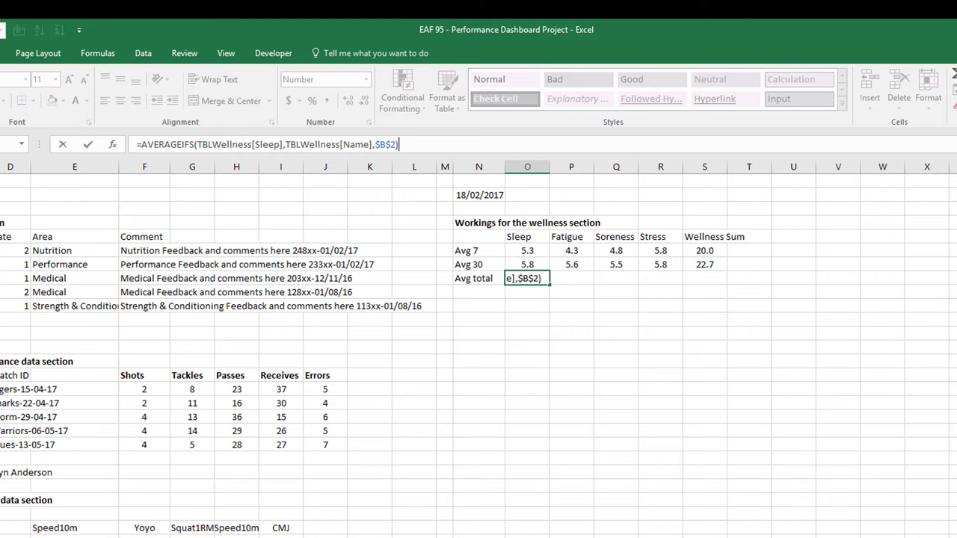
{"action": "key", "text": "Return"}
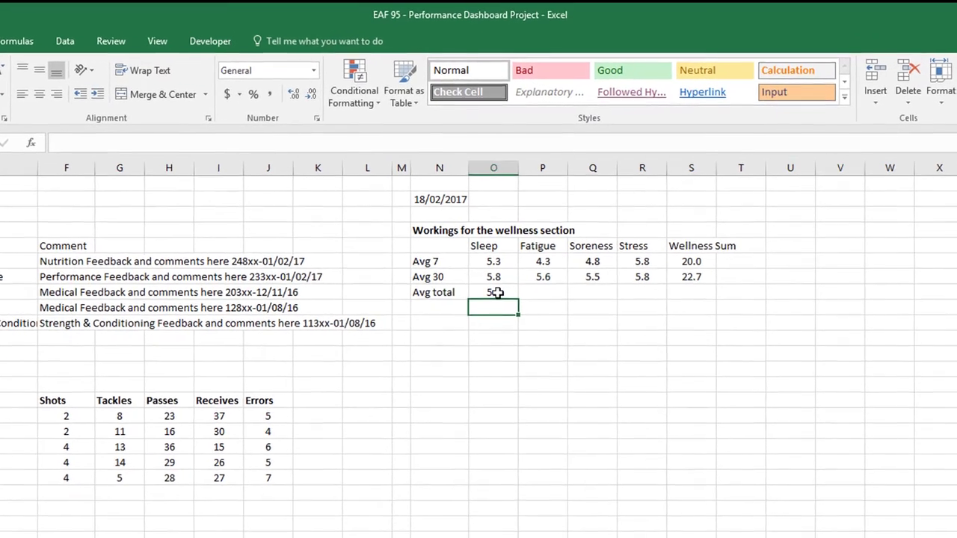
Fill the Avg total formula into Fatigue, where it returns #DIV/0!
{"action": "left_click", "coordinate": [527, 278]}
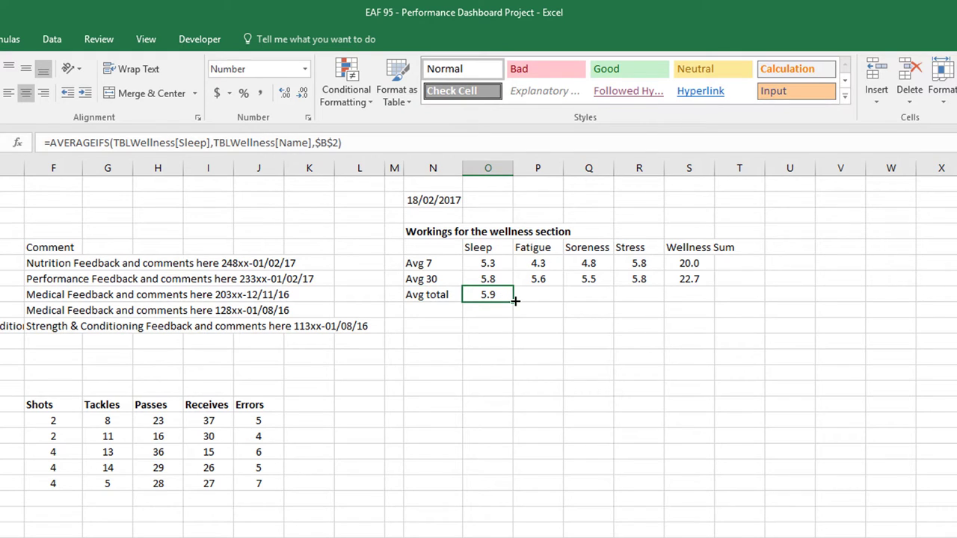
{"action": "left_click_drag", "start_coordinate": [513, 300], "coordinate": [564, 301]}
{"action": "left_click", "coordinate": [540, 295]}
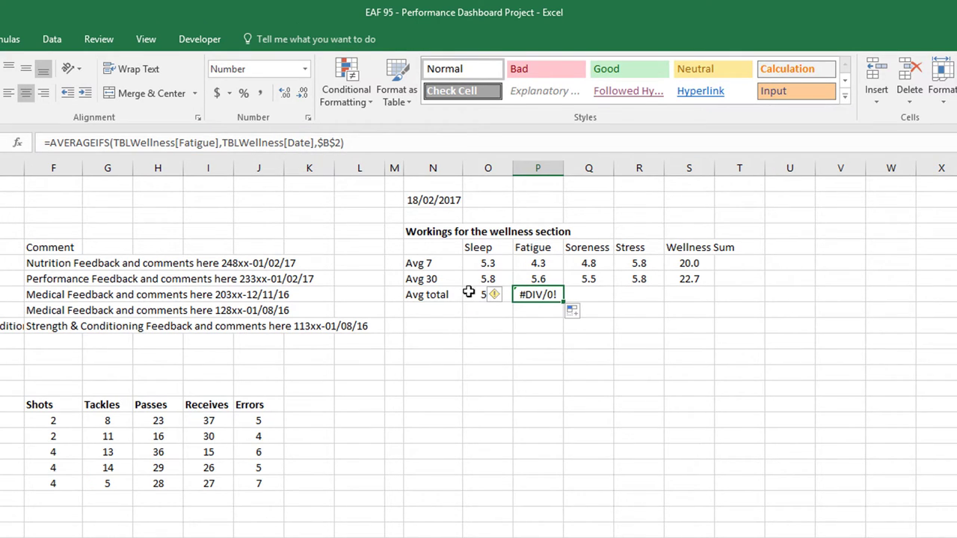
Change the Sleep Avg total reference to TBLWellness[[Name]:[Name]] to anchor the column.
{"action": "left_click", "coordinate": [477, 294]}
{"action": "left_click", "coordinate": [276, 142]}
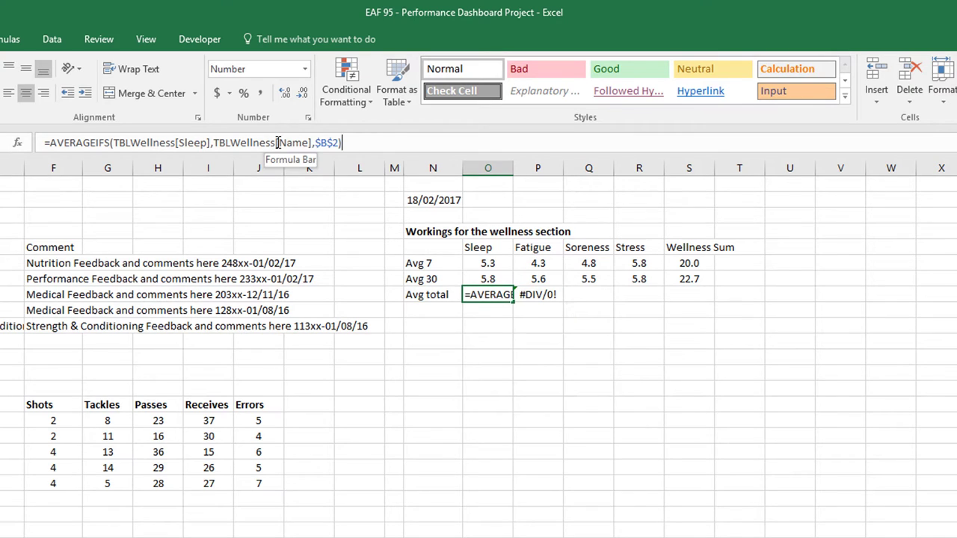
{"action": "type", "text": "["}
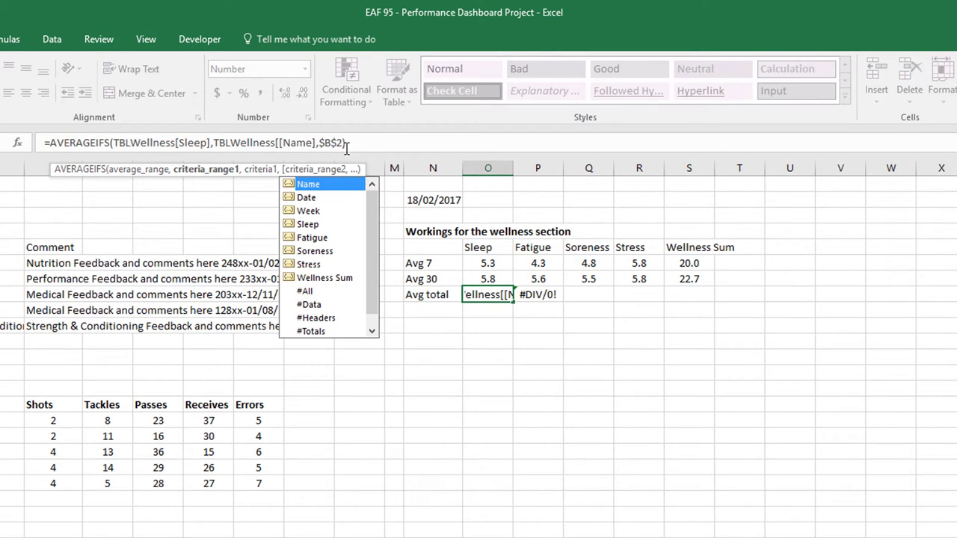
{"action": "key", "text": "Escape"}
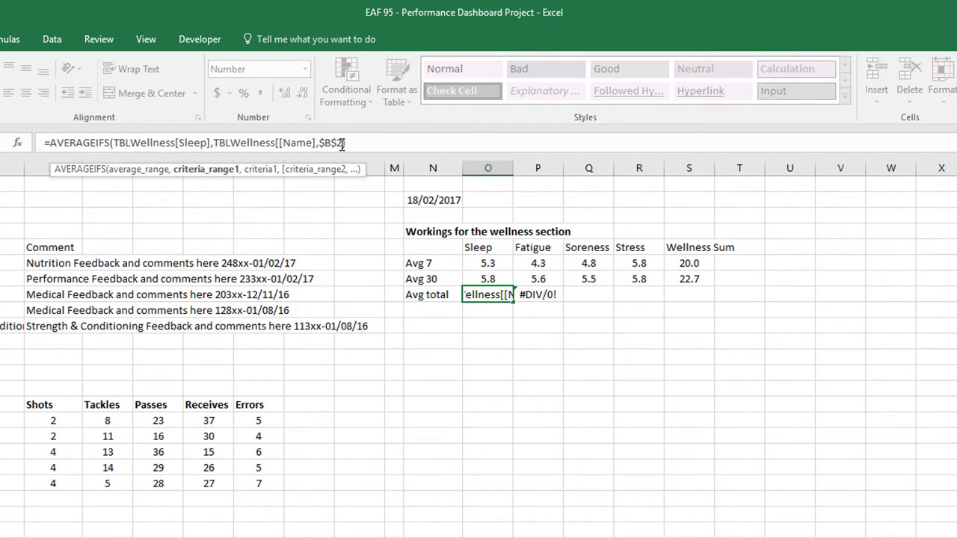
{"action": "type", "text": ":"}
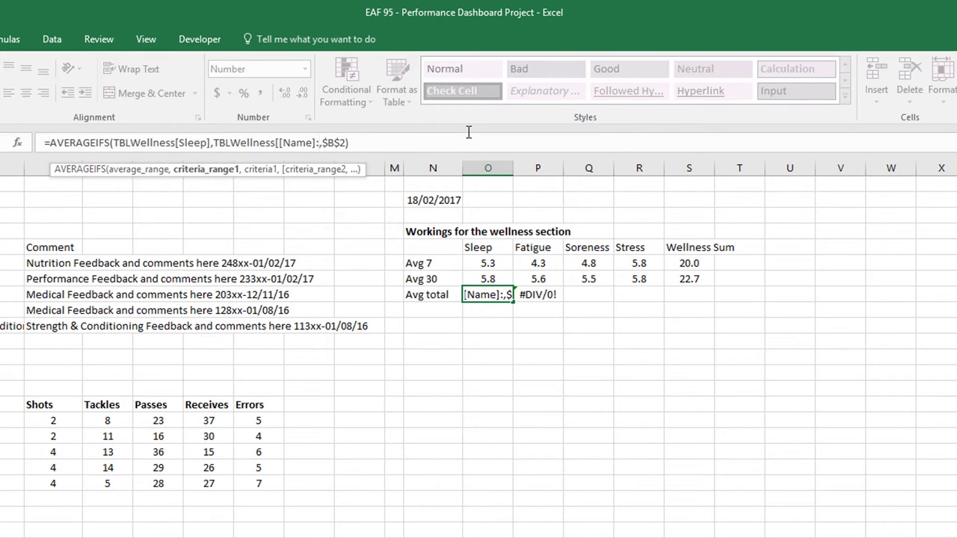
{"action": "type", "text": "[name"}
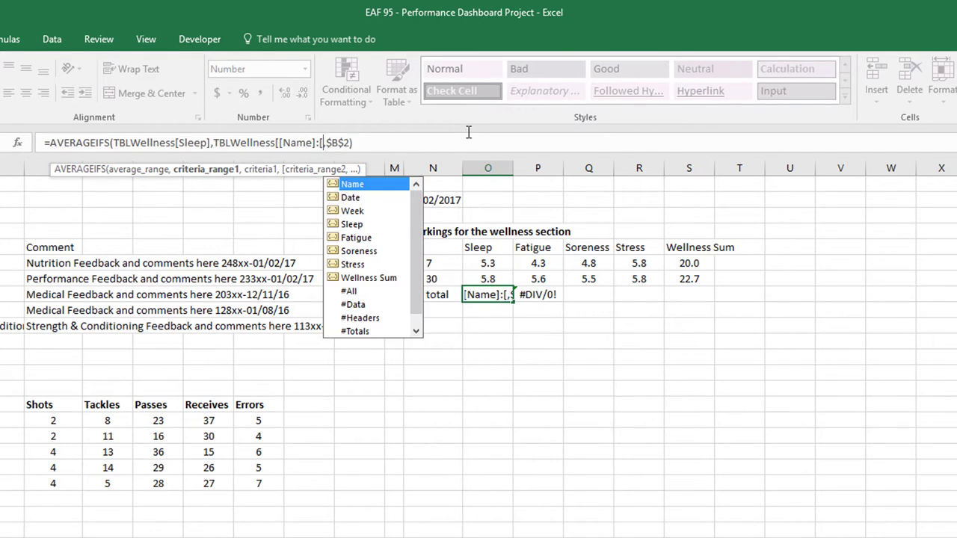
{"action": "type", "text": "]]"}
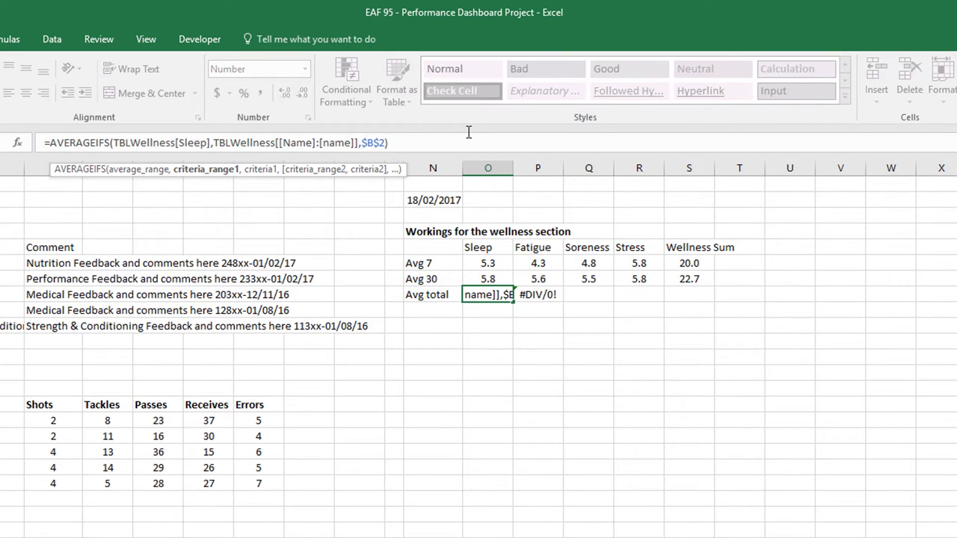
{"action": "key", "text": "Return"}
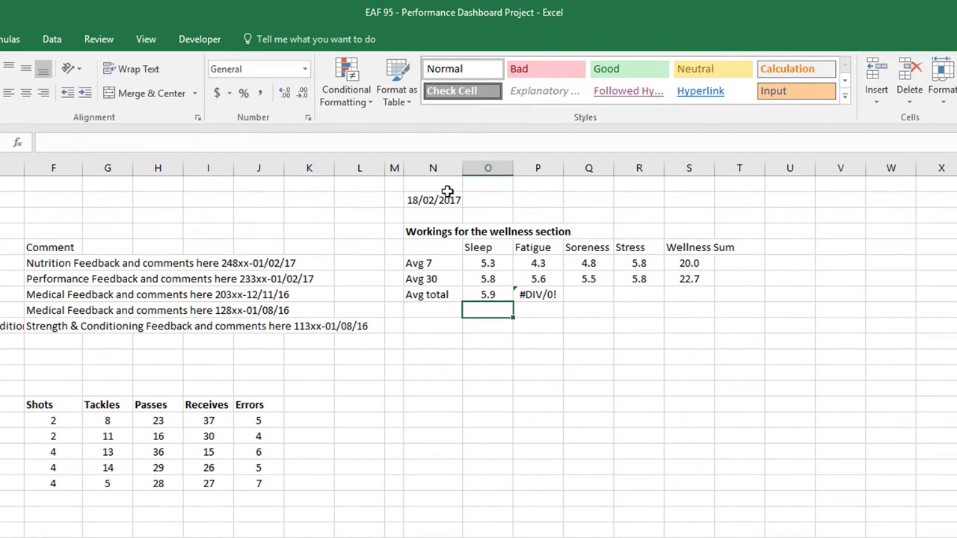
Fill the Avg total formula across to Wellness Sum: 5.9, 5.9, 6.2, 6.3, 24.4.
{"action": "left_click", "coordinate": [494, 295]}
{"action": "left_click_drag", "start_coordinate": [512, 302], "coordinate": [701, 307]}
{"action": "left_click", "coordinate": [488, 294]}
{"action": "left_click", "coordinate": [538, 294]}
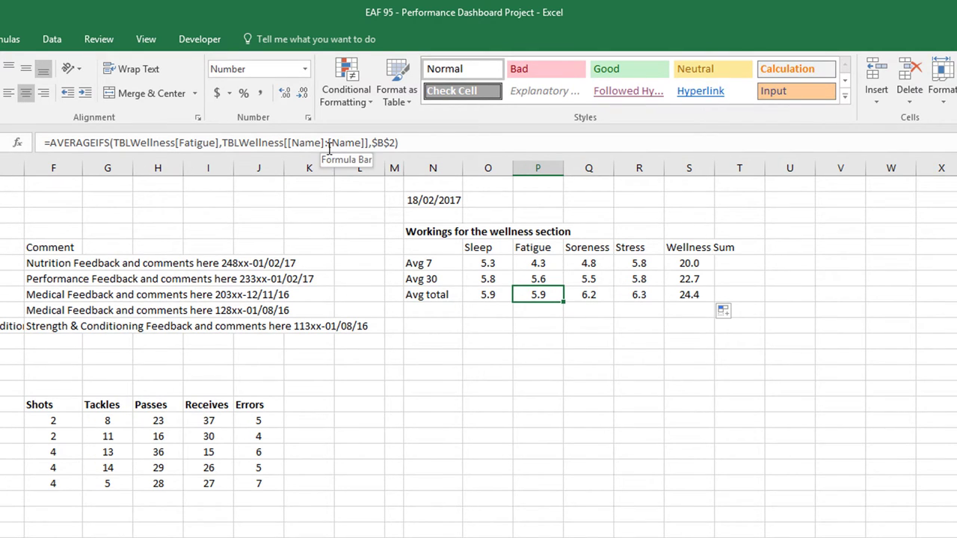
{"action": "left_click", "coordinate": [636, 294]}
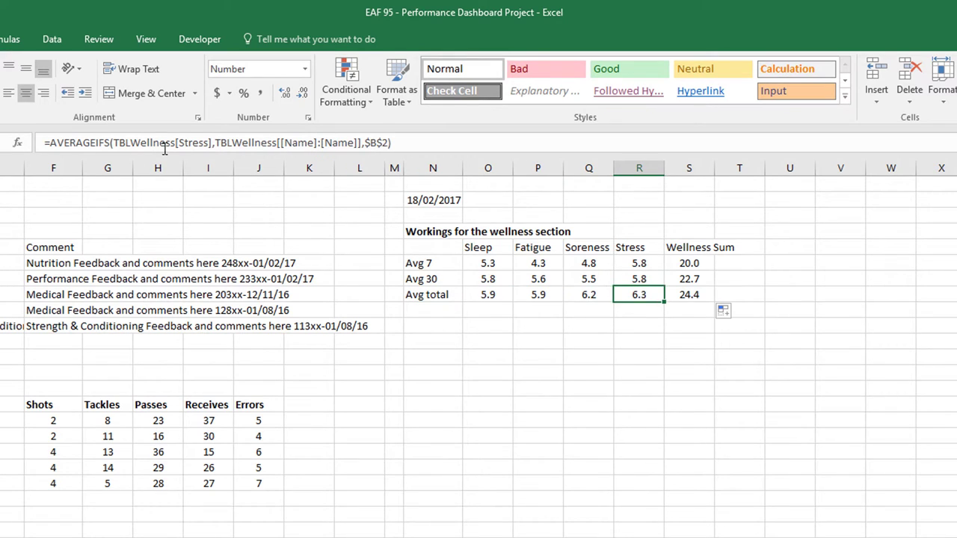
{"action": "left_click", "coordinate": [686, 294]}
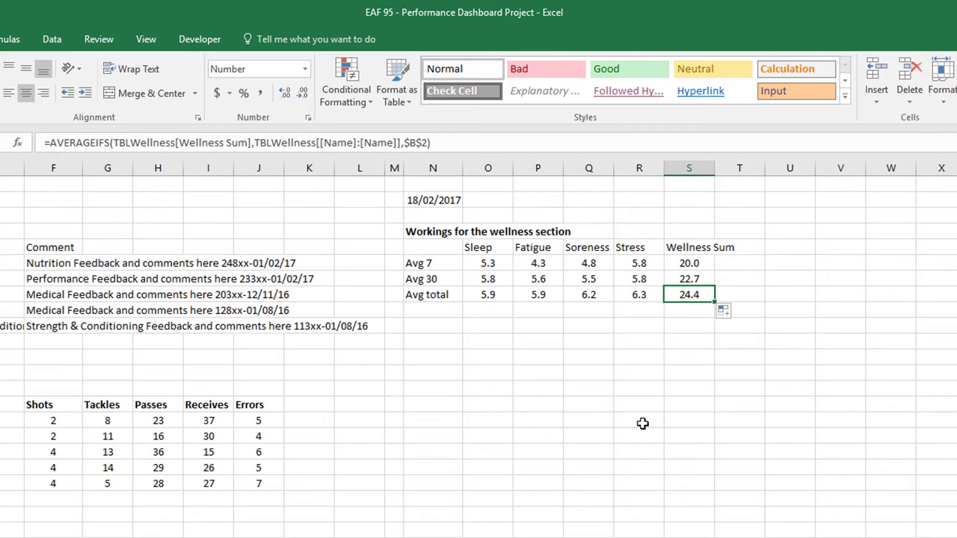
Copy the Workings wellness header row and paste it under Wellness on the dashboard.
{"action": "left_click_drag", "start_coordinate": [431, 248], "coordinate": [708, 243]}
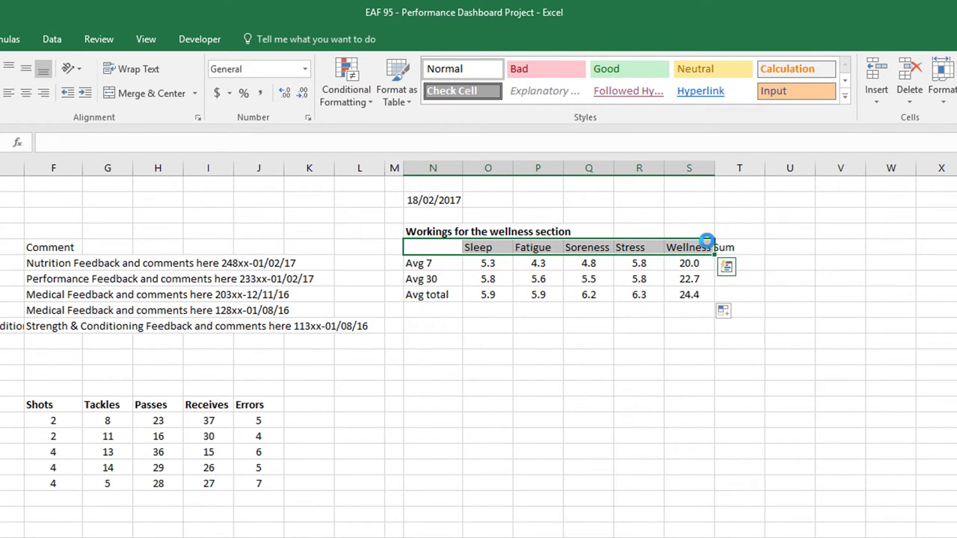
{"action": "key", "text": "ctrl+c"}
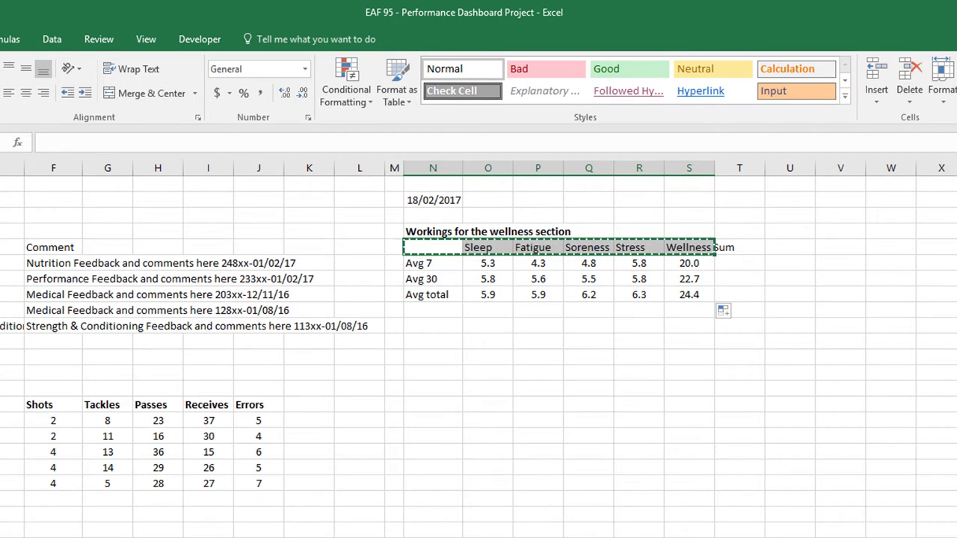
{"action": "key", "text": "ctrl+Page_Up"}
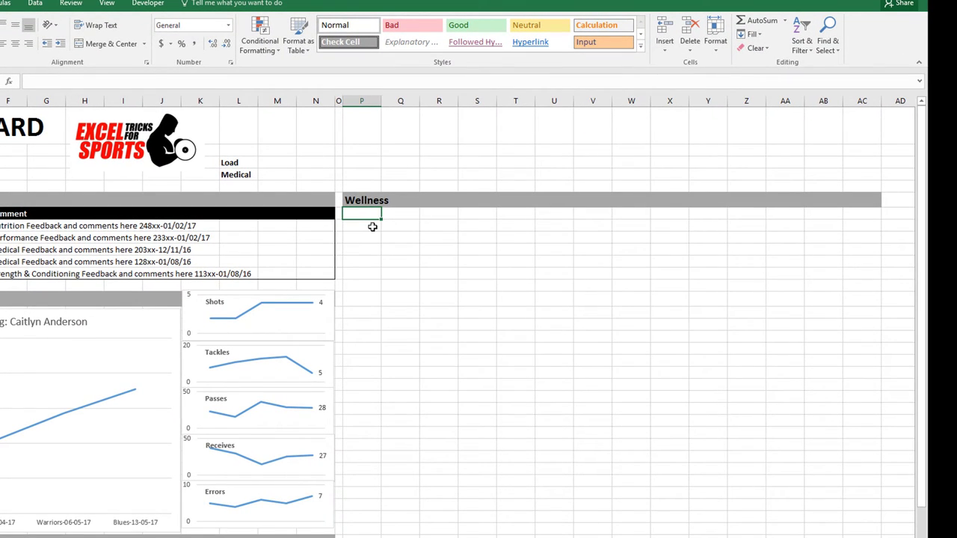
{"action": "left_click", "coordinate": [372, 227]}
{"action": "key", "text": "ctrl+v"}
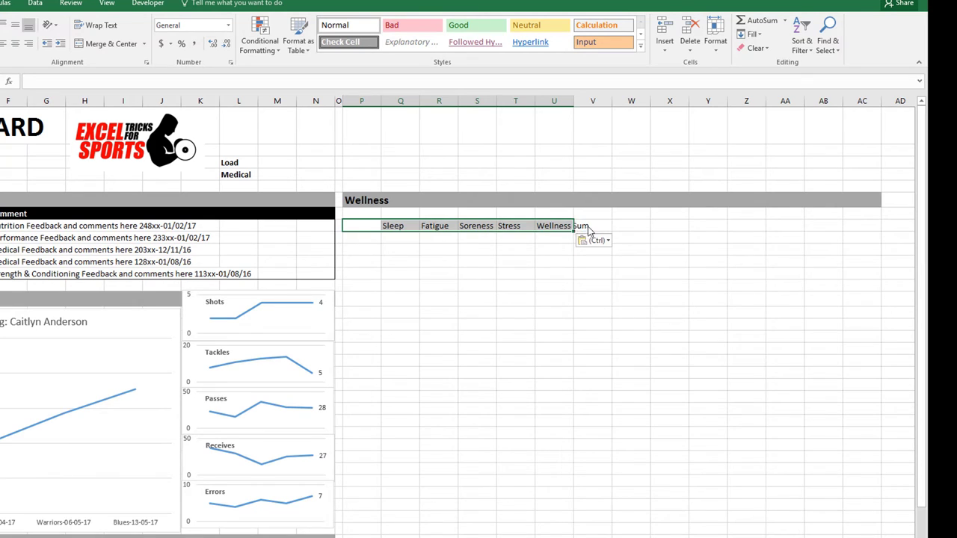
Undo the shifted header paste and select the Sleep 7-day average cell.
{"action": "left_click_drag", "start_coordinate": [574, 230], "coordinate": [628, 232]}
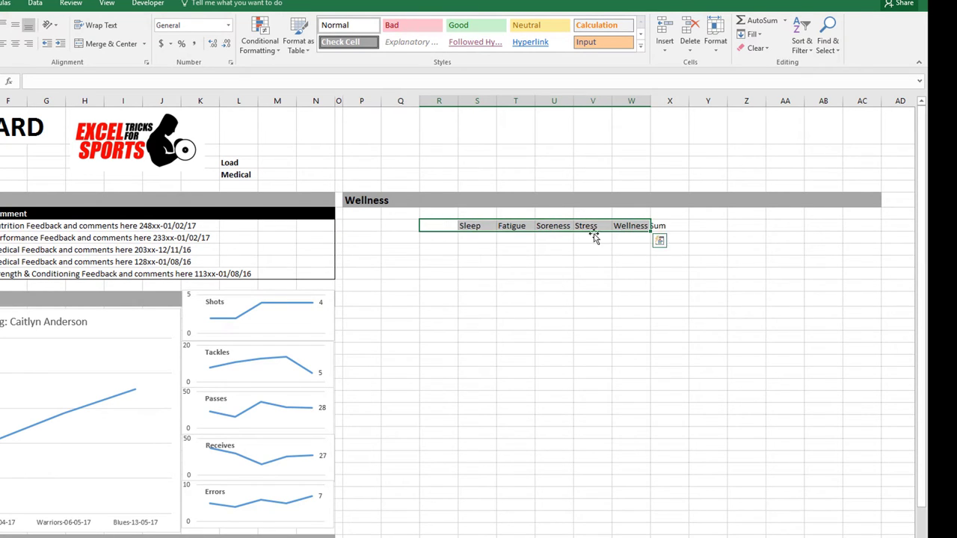
{"action": "key", "text": "ctrl+z"}
{"action": "left_click", "coordinate": [433, 292]}
{"action": "left_click", "coordinate": [477, 237]}
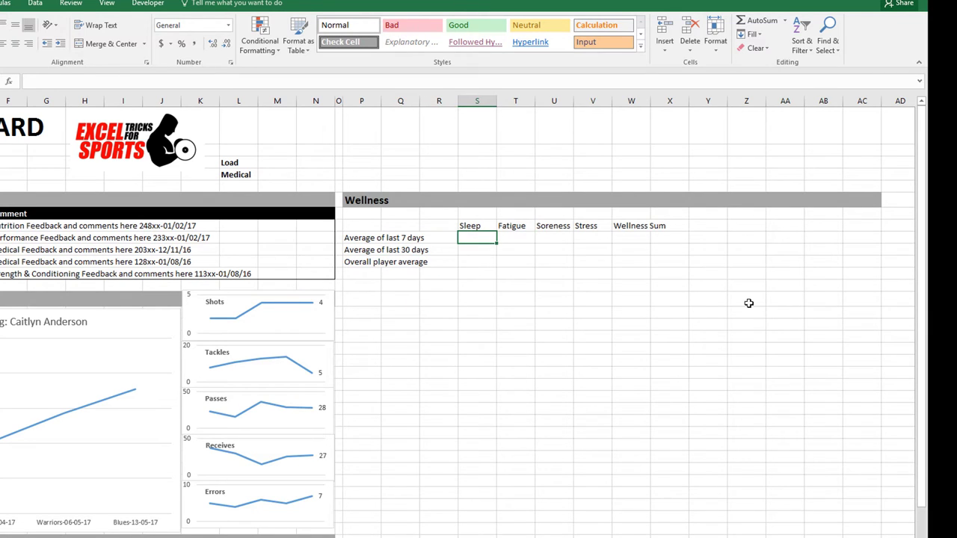
Link the Sleep 7-day cell to =Workings!O6 and fill it across the Wellness table.
{"action": "type", "text": "="}
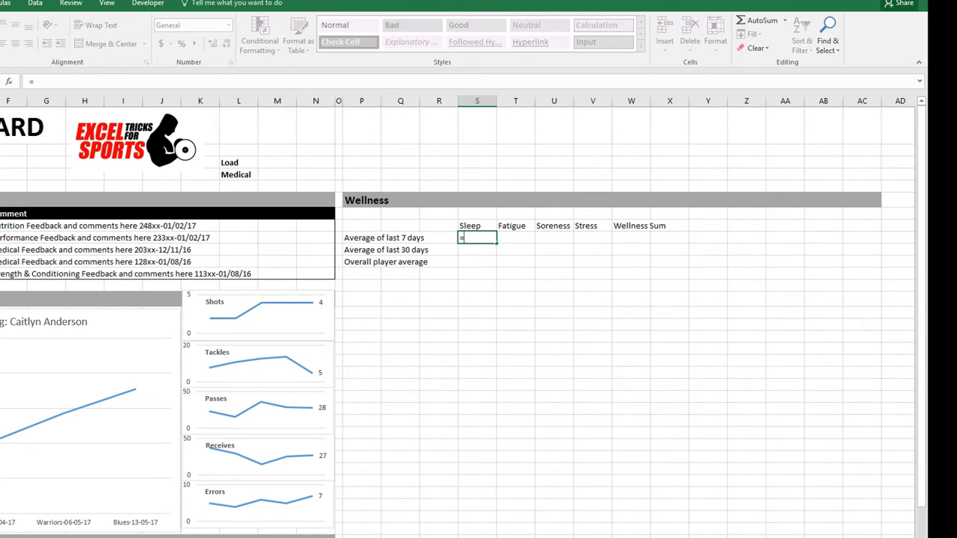
{"action": "key", "text": "ctrl+Page_Down"}
{"action": "left_click", "coordinate": [363, 173]}
{"action": "key", "text": "Return"}
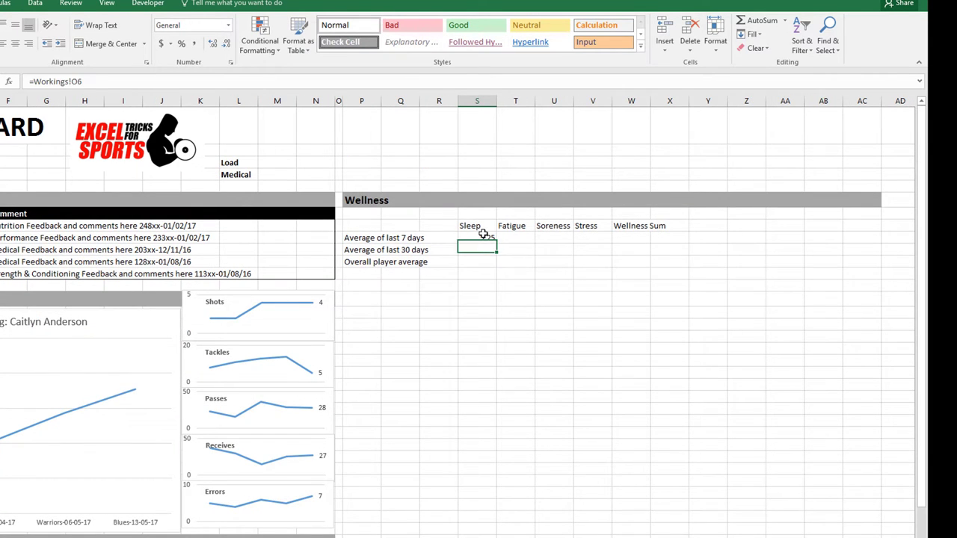
{"action": "left_click", "coordinate": [484, 237]}
{"action": "left_click_drag", "start_coordinate": [498, 244], "coordinate": [651, 268]}
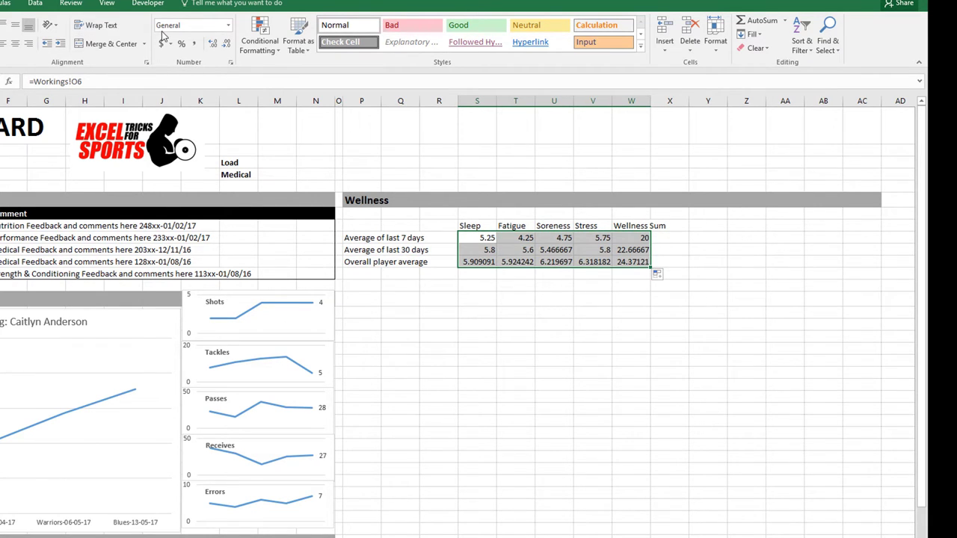
Format the linked averages as centred numbers with one decimal place.
{"action": "left_click", "coordinate": [227, 25]}
{"action": "left_click", "coordinate": [212, 64]}
{"action": "left_click", "coordinate": [227, 44]}
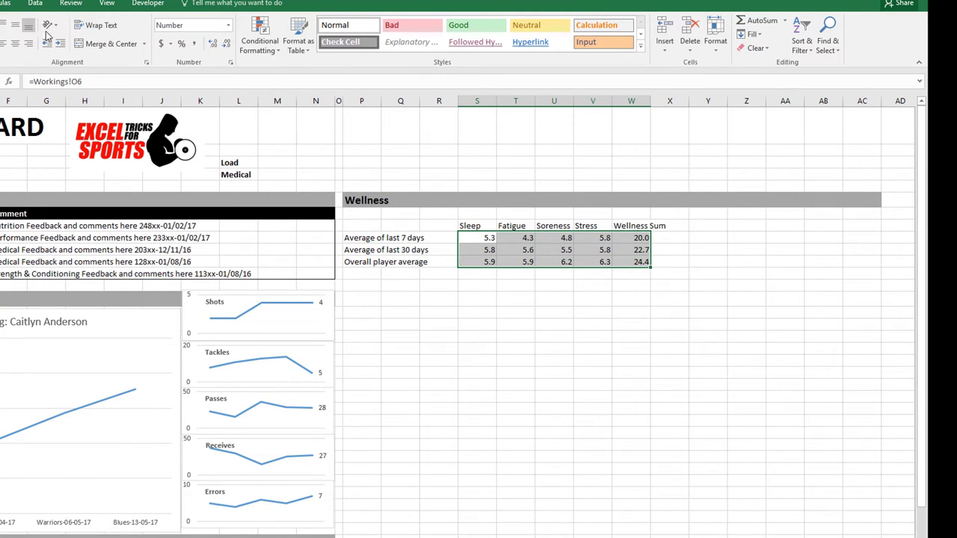
{"action": "left_click", "coordinate": [20, 45]}
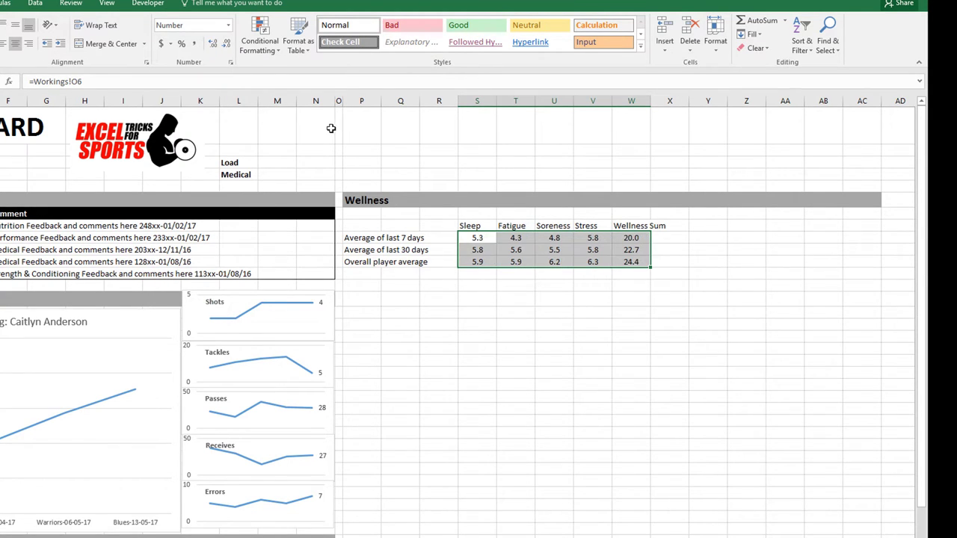
Rename the Wellness Sum heading to Sum.
{"action": "left_click", "coordinate": [632, 226]}
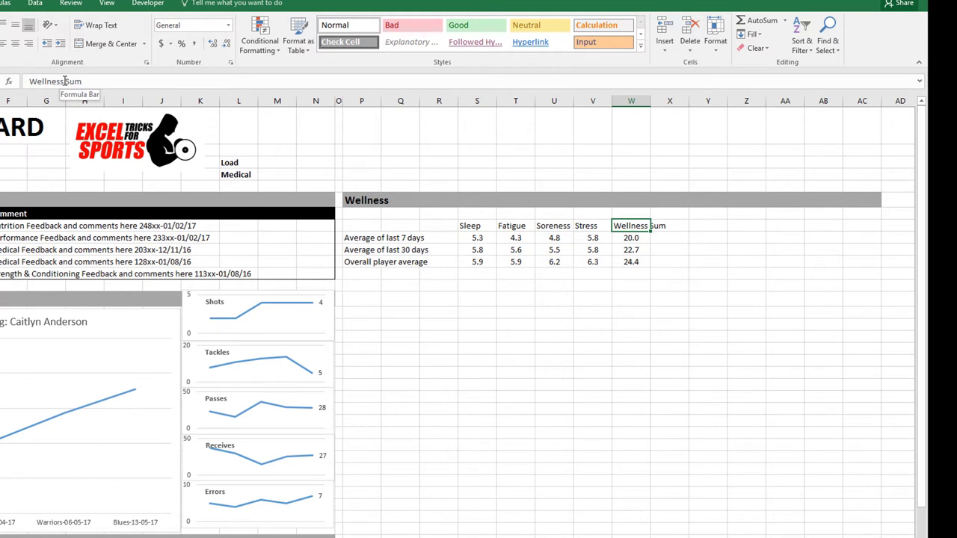
{"action": "left_click_drag", "start_coordinate": [23, 81], "coordinate": [64, 81]}
{"action": "key", "text": "BackSpace"}
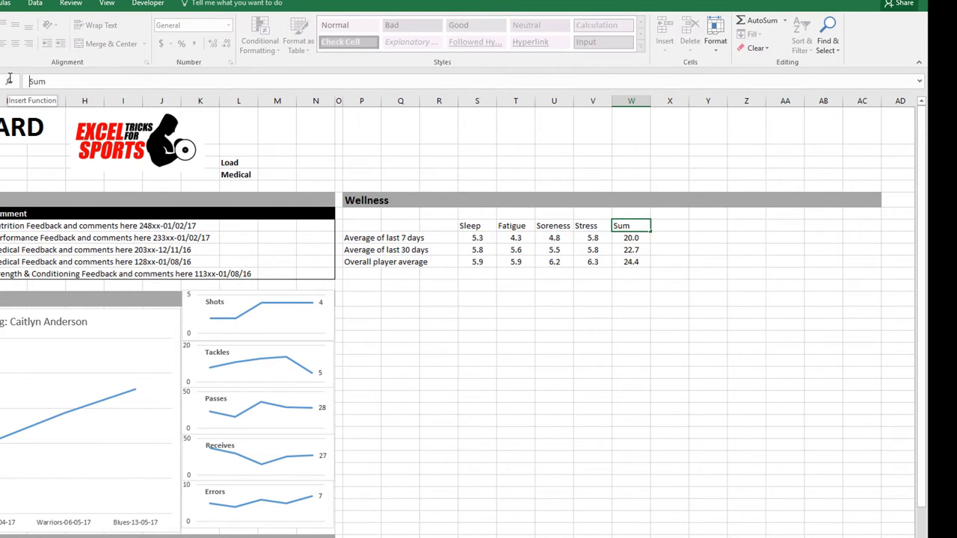
{"action": "key", "text": "Return"}
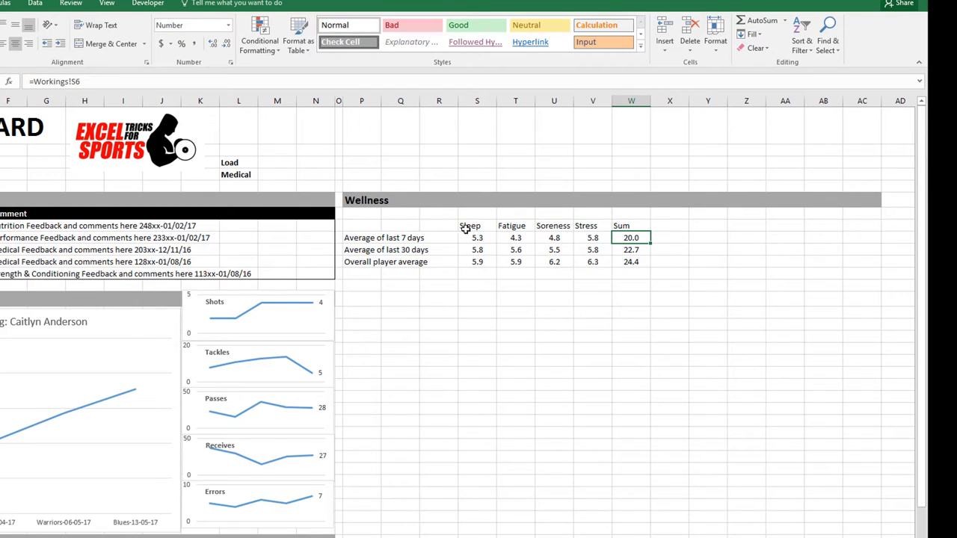
Centre and bold the Sleep to Sum heading row.
{"action": "left_click_drag", "start_coordinate": [465, 226], "coordinate": [643, 262]}
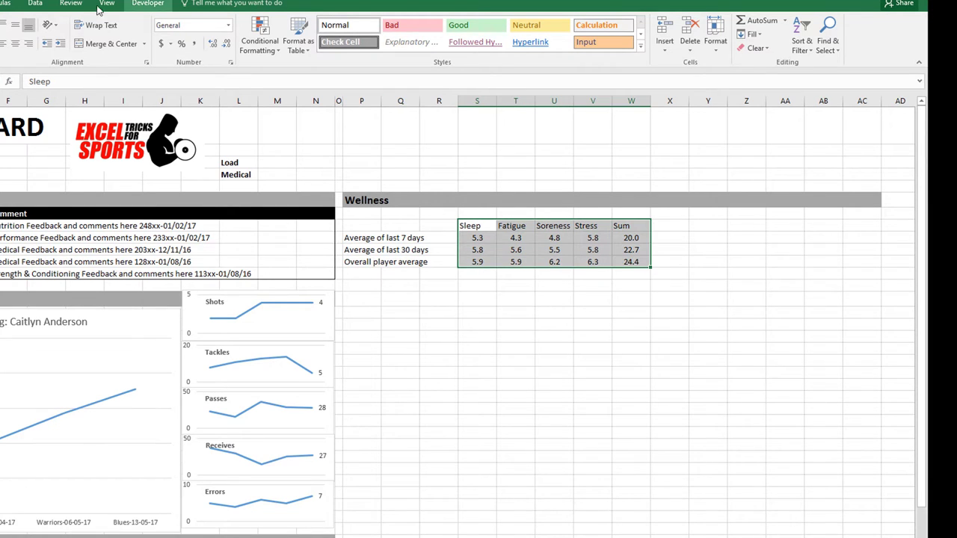
{"action": "left_click", "coordinate": [16, 45]}
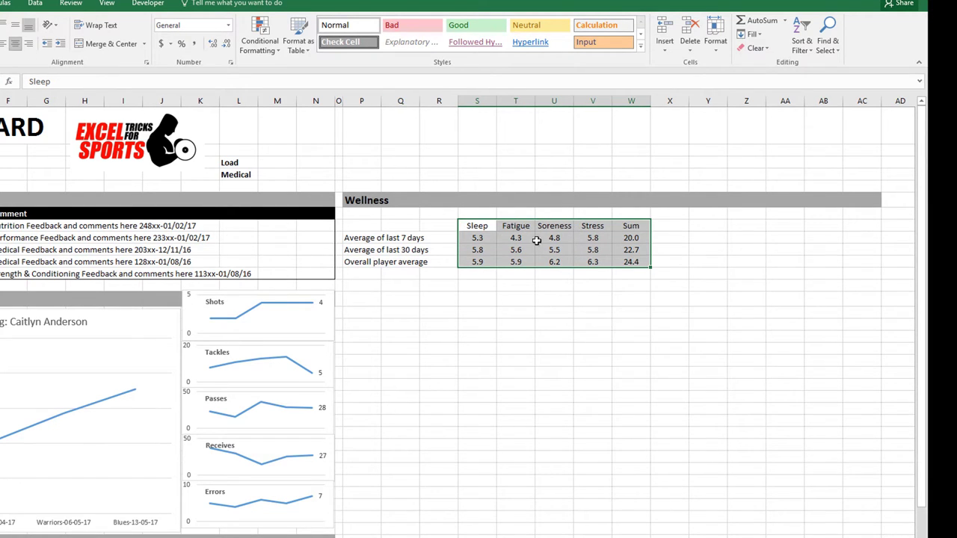
{"action": "left_click", "coordinate": [480, 309]}
{"action": "left_click_drag", "start_coordinate": [473, 225], "coordinate": [631, 226]}
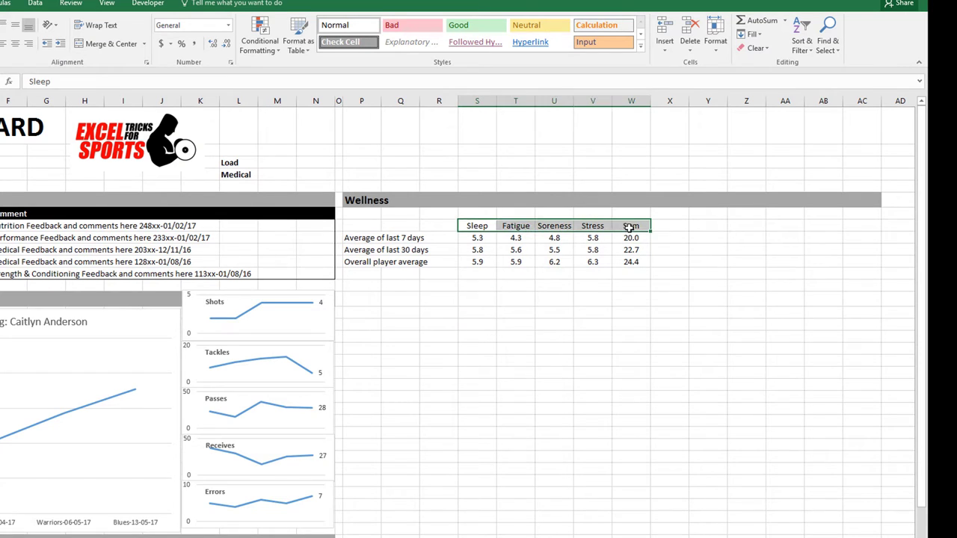
{"action": "key", "text": "ctrl+b"}
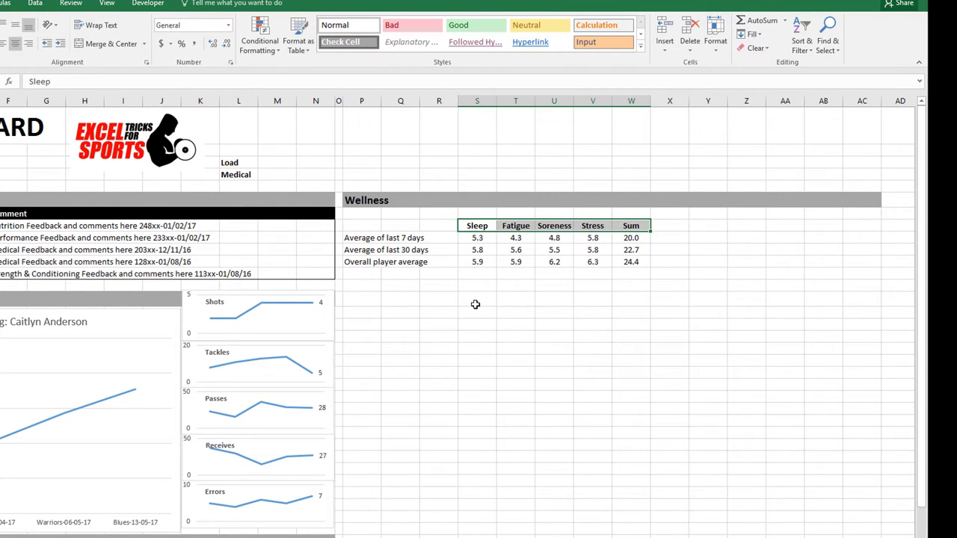
{"action": "left_click", "coordinate": [484, 297]}
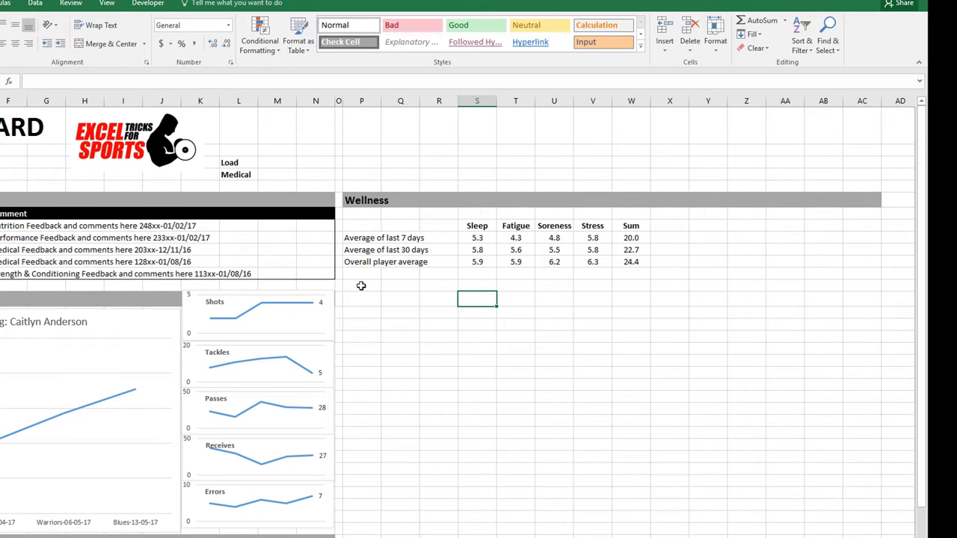
{"action": "key", "text": "ctrl+Page_Down"}
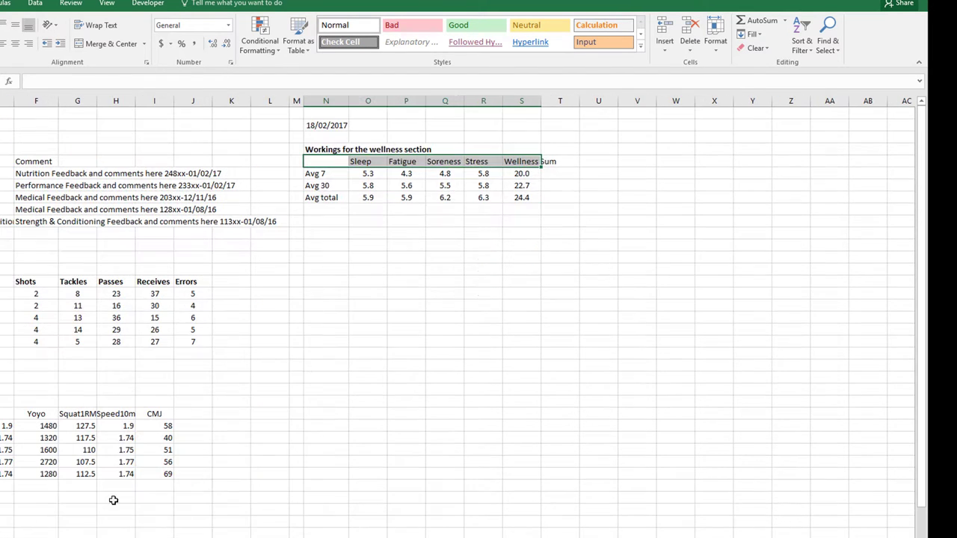
Type a bold 'Training Load' heading in column N below the wellness workings.
{"action": "left_click", "coordinate": [322, 280]}
{"action": "left_click", "coordinate": [319, 293]}
{"action": "type", "text": "Training Loa"}
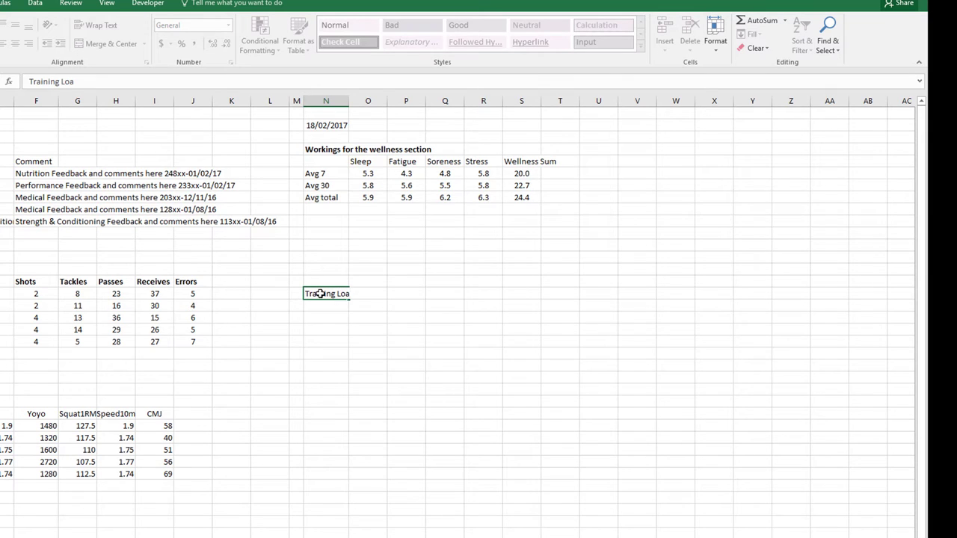
{"action": "type", "text": "d"}
{"action": "key", "text": "Return"}
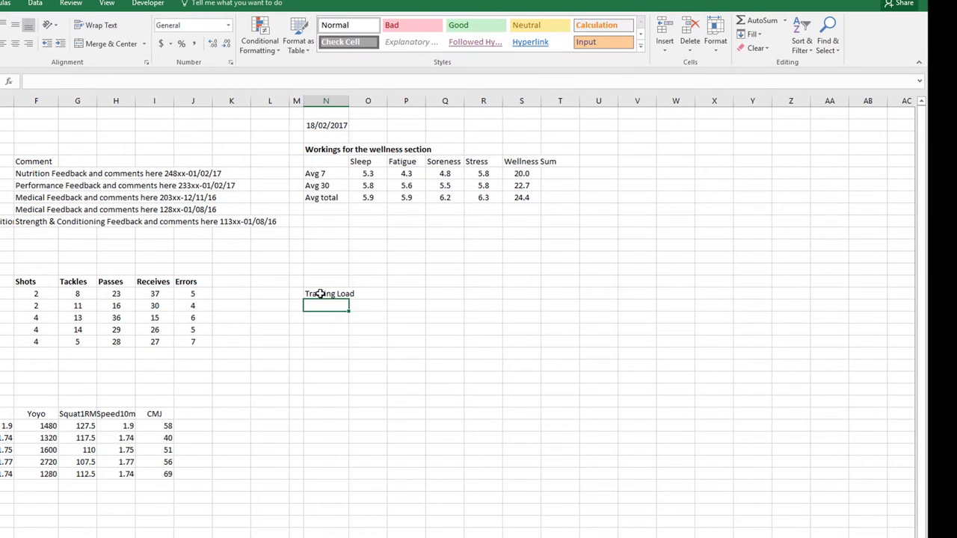
{"action": "left_click", "coordinate": [320, 293]}
{"action": "key", "text": "ctrl+b"}
{"action": "key", "text": "Down"}
{"action": "key", "text": "Down"}
{"action": "key", "text": "Up"}
{"action": "scroll", "coordinate": [188, 346], "scroll_direction": "right", "scroll_amount": 3}
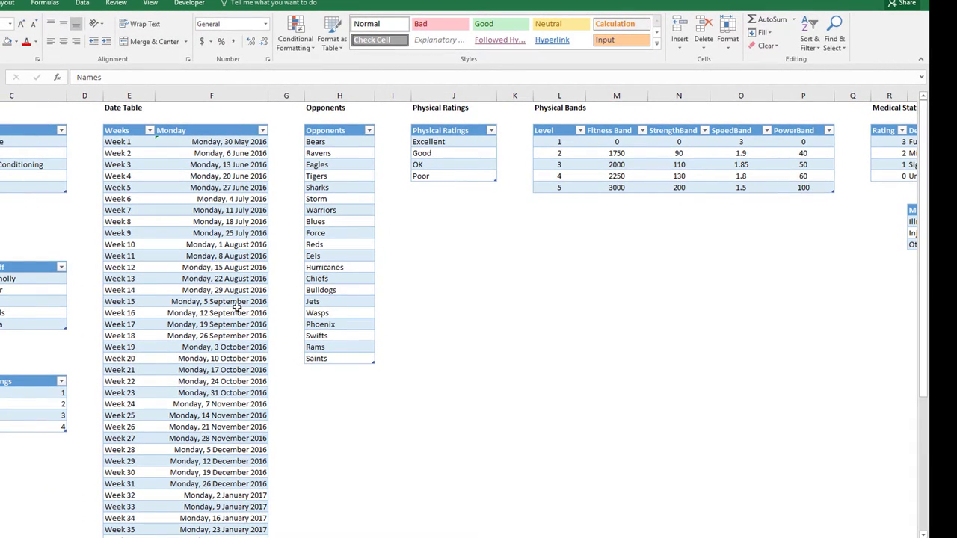
{"action": "scroll", "coordinate": [257, 449], "scroll_direction": "down", "scroll_amount": 4}
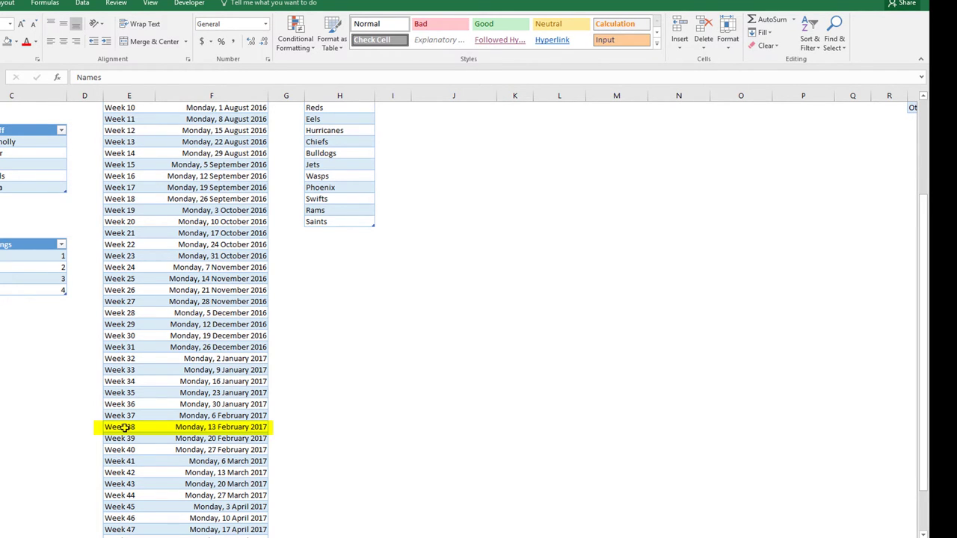
{"action": "scroll", "coordinate": [125, 427], "scroll_direction": "up", "scroll_amount": 3}
{"action": "scroll", "coordinate": [125, 427], "scroll_direction": "up", "scroll_amount": 1}
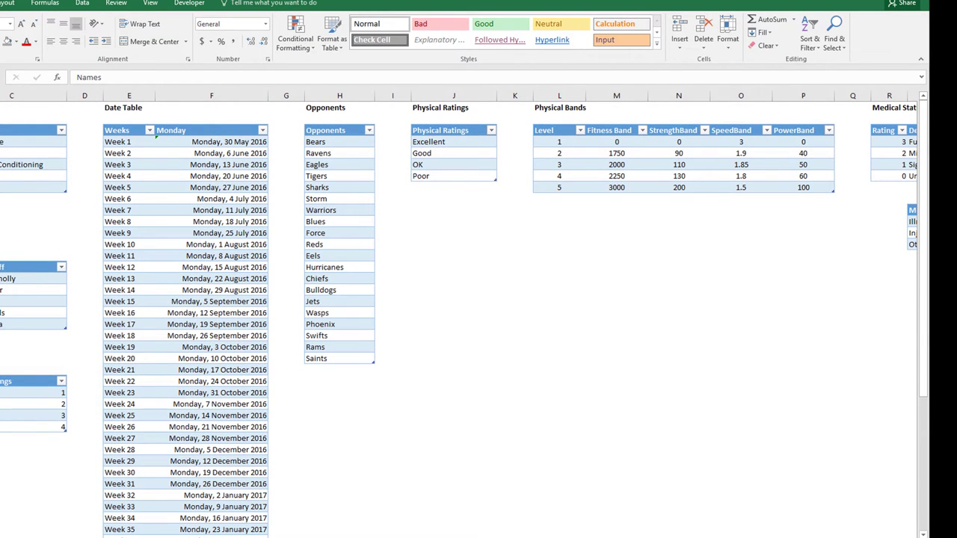
{"action": "key", "text": "ctrl+Page_Up"}
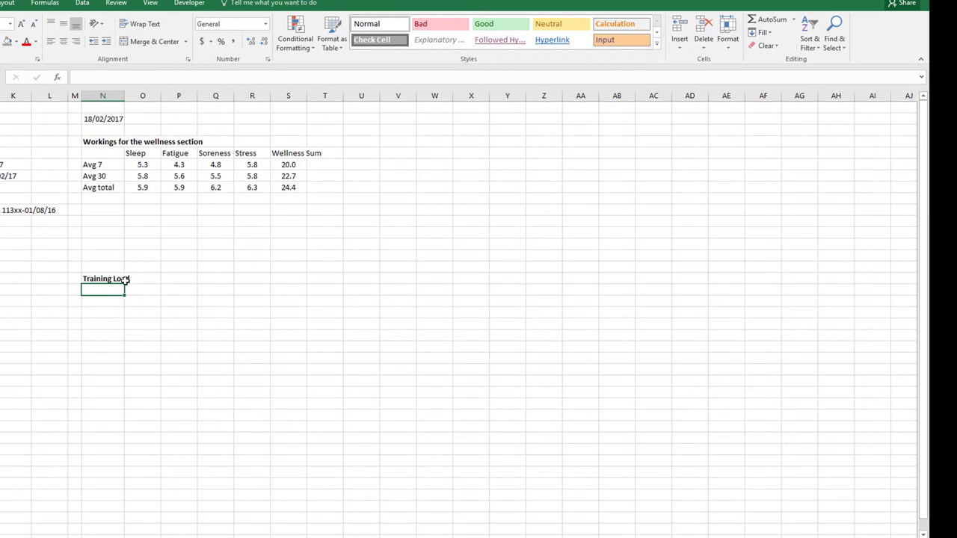
Number the Training Load rows 1 to 20 beside the heading.
{"action": "left_click", "coordinate": [75, 290]}
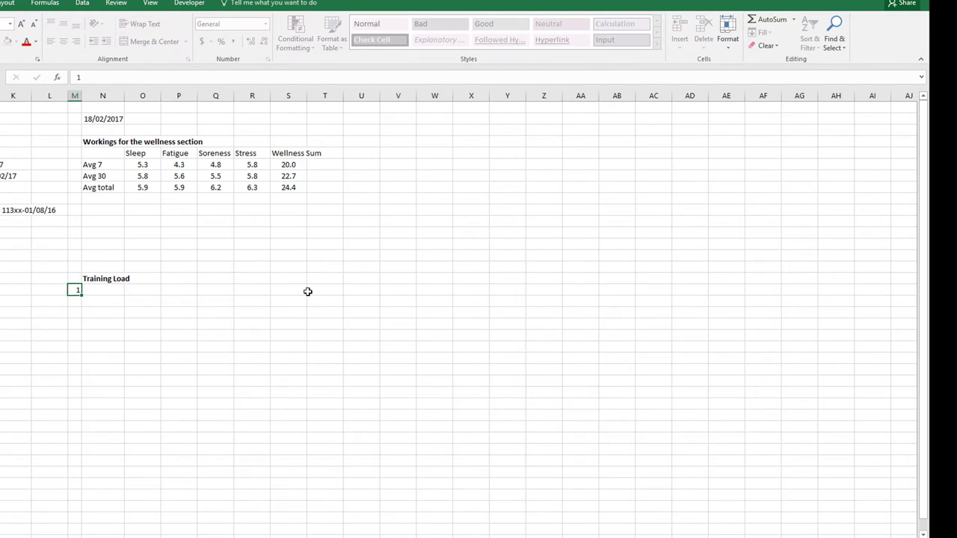
{"action": "type", "text": "1"}
{"action": "key", "text": "Return"}
{"action": "type", "text": "2"}
{"action": "key", "text": "Return"}
{"action": "scroll", "coordinate": [262, 322], "scroll_direction": "down", "scroll_amount": 4}
{"action": "scroll", "coordinate": [261, 322], "scroll_direction": "up", "scroll_amount": 1}
{"action": "left_click_drag", "start_coordinate": [80, 117], "coordinate": [77, 338]}
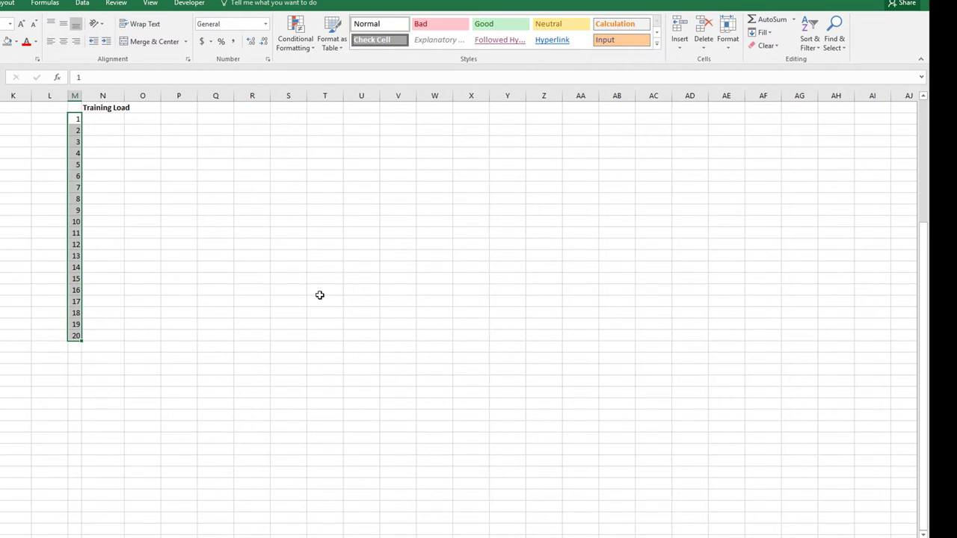
Start an INDEX formula on TBLWeeks[Weeks] in the cell beside row 20.
{"action": "left_click", "coordinate": [102, 335]}
{"action": "scroll", "coordinate": [469, 498], "scroll_direction": "up", "scroll_amount": 2}
{"action": "type", "text": "=index("}
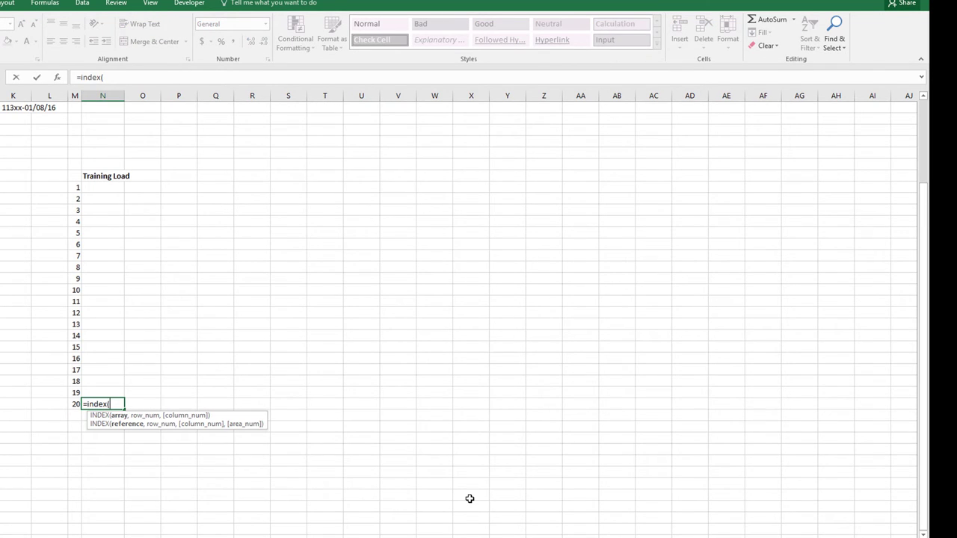
{"action": "type", "text": "tbl"}
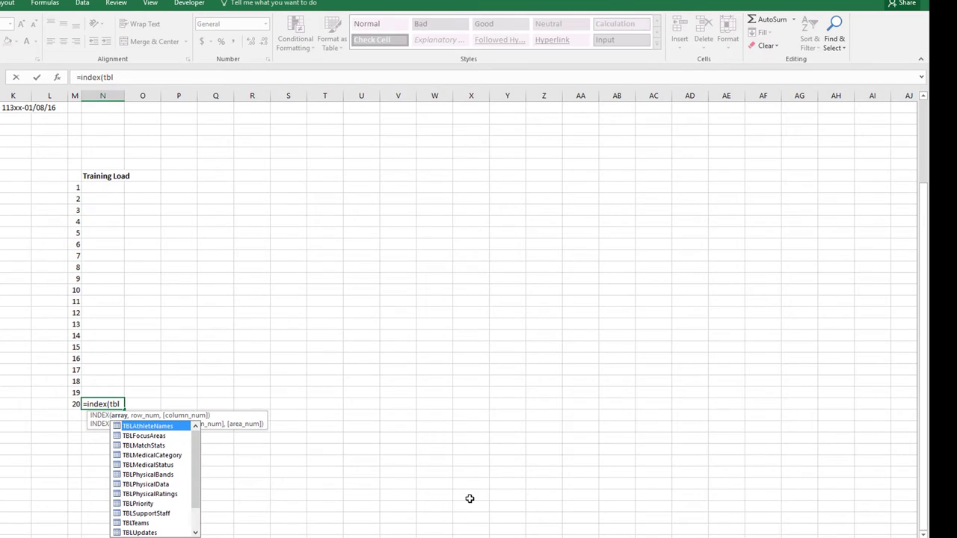
{"action": "type", "text": "we"}
{"action": "key", "text": "Tab"}
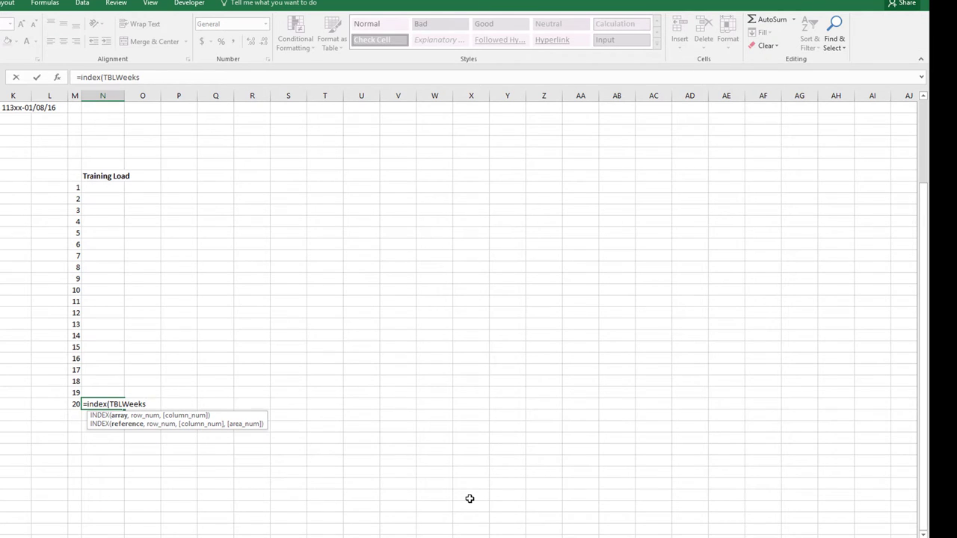
{"action": "type", "text": "["}
{"action": "key", "text": "Tab"}
Complete it with MATCH($N$2,TBLWeeks[Monday],1) so the lookup returns Week 38.
{"action": "type", "text": ","}
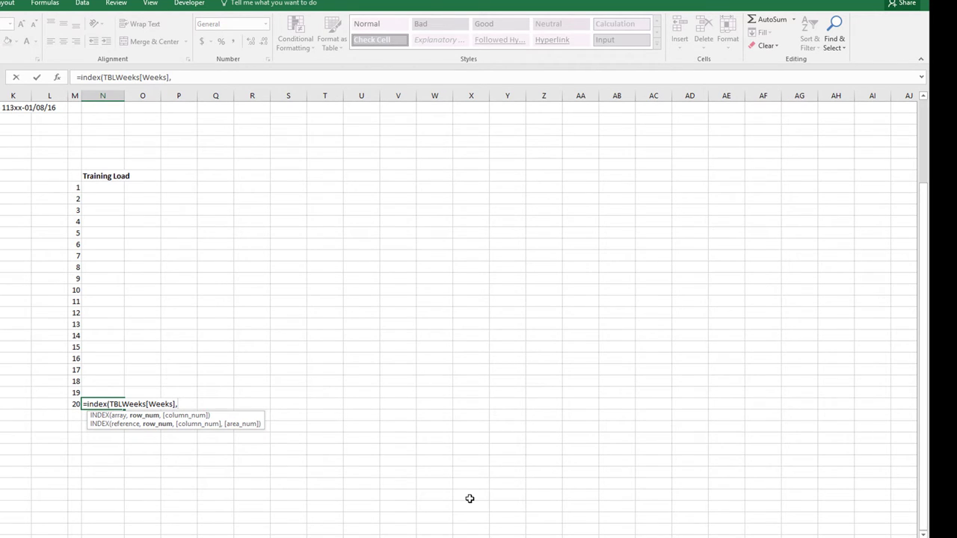
{"action": "type", "text": "match"}
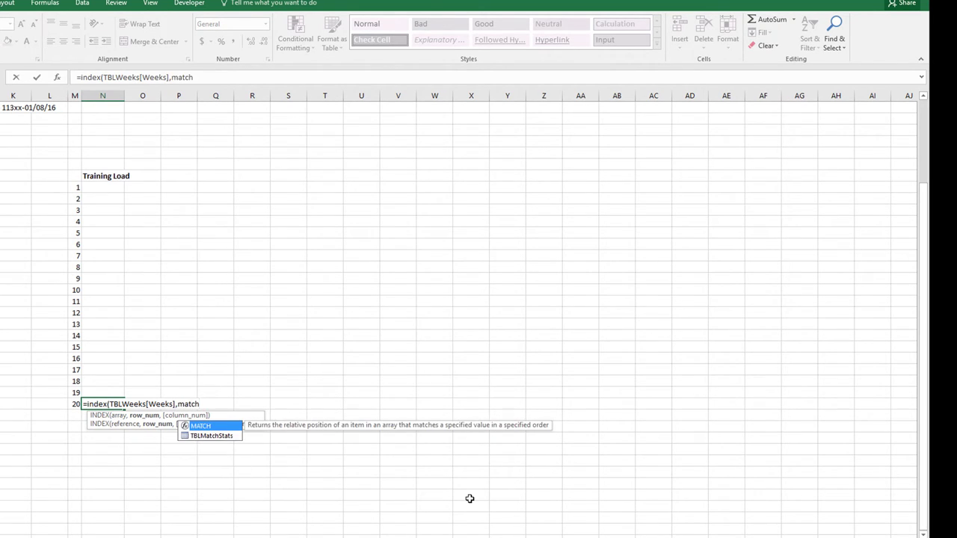
{"action": "type", "text": "("}
{"action": "scroll", "coordinate": [224, 276], "scroll_direction": "up", "scroll_amount": 3}
{"action": "left_click", "coordinate": [100, 126]}
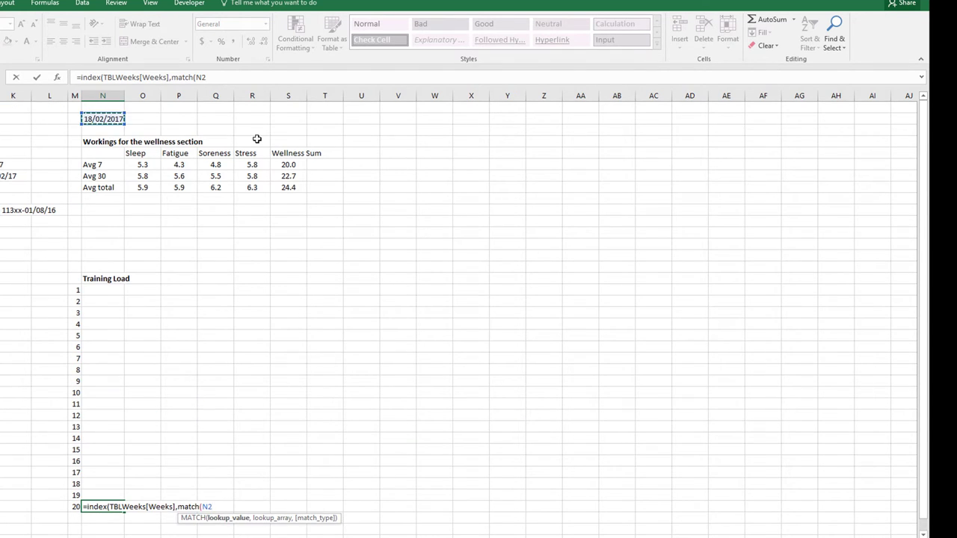
{"action": "key", "text": "F4"}
{"action": "type", "text": ",tblw"}
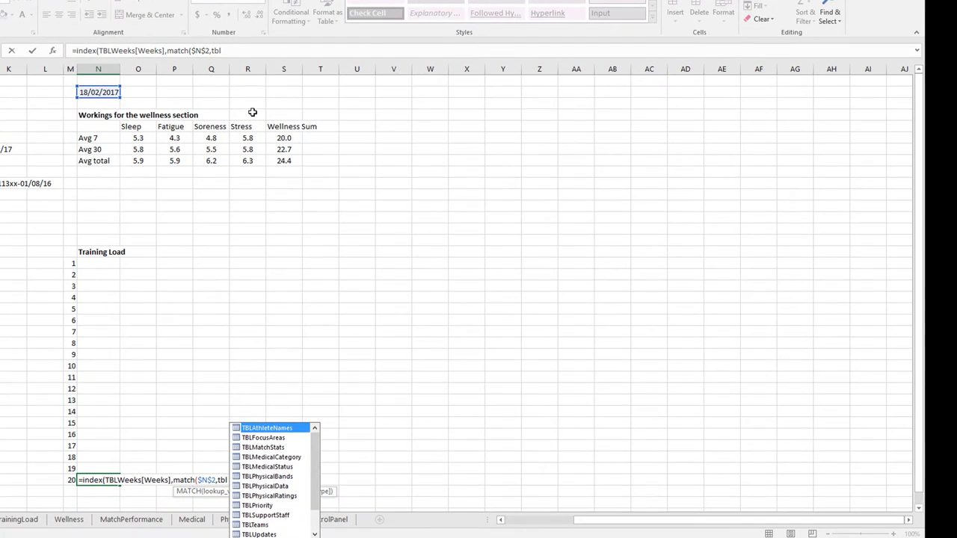
{"action": "type", "text": "e"}
{"action": "key", "text": "Tab"}
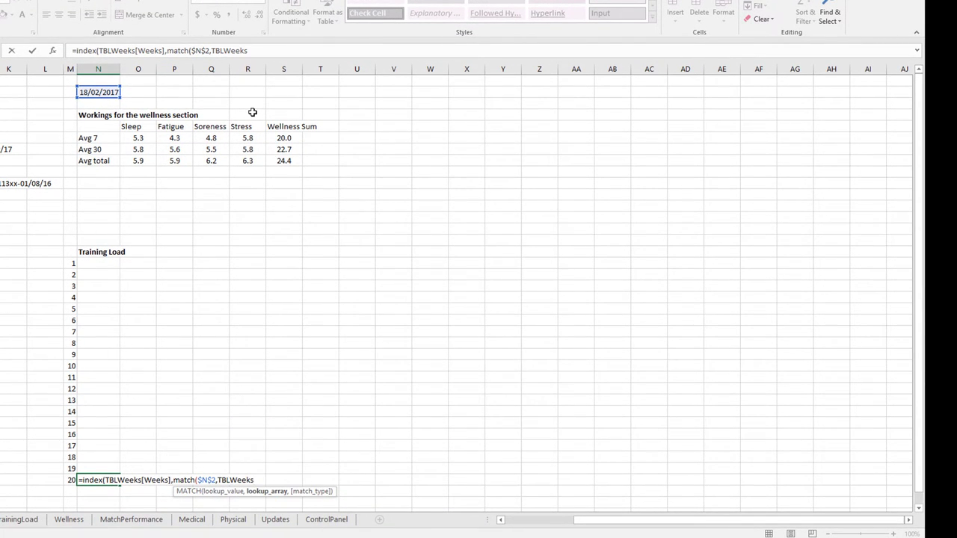
{"action": "scroll", "coordinate": [258, 168], "scroll_direction": "down", "scroll_amount": 5}
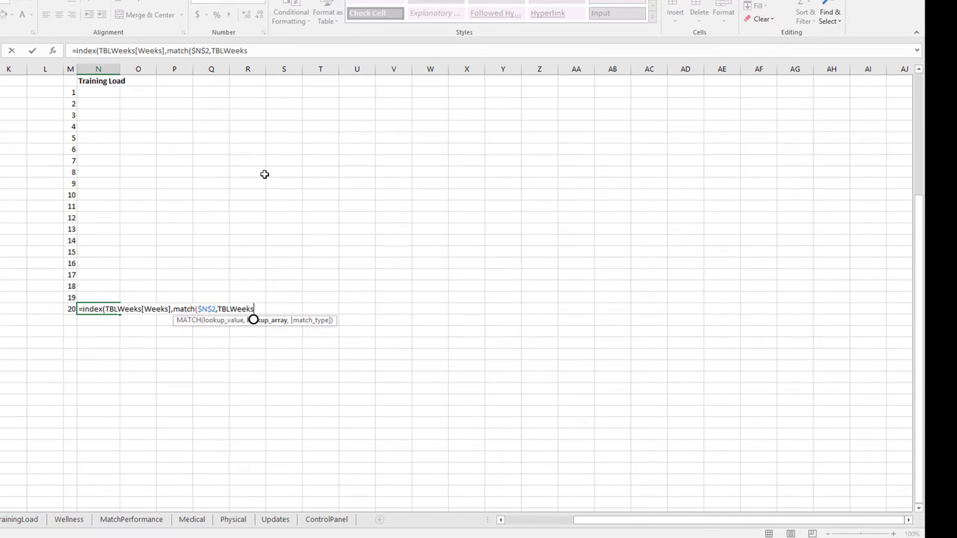
{"action": "type", "text": "["}
{"action": "key", "text": "Down"}
{"action": "key", "text": "Tab"}
{"action": "type", "text": "],"}
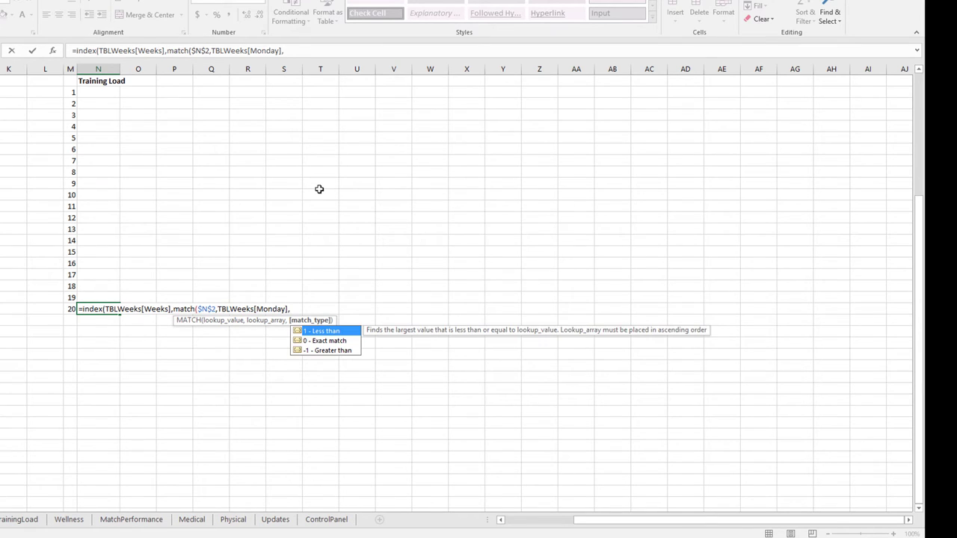
{"action": "type", "text": "1"}
{"action": "key", "text": "Escape"}
{"action": "type", "text": ")"}
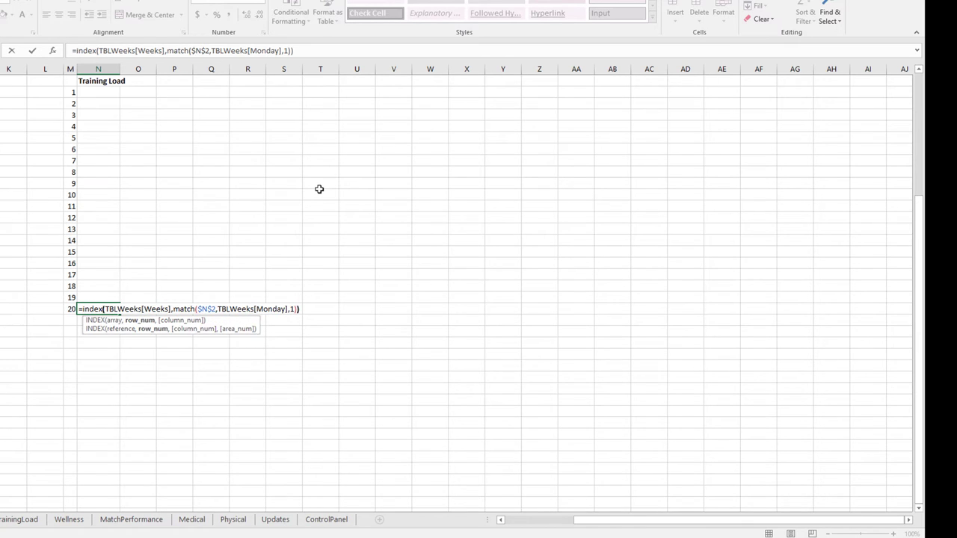
{"action": "key", "text": "Return"}
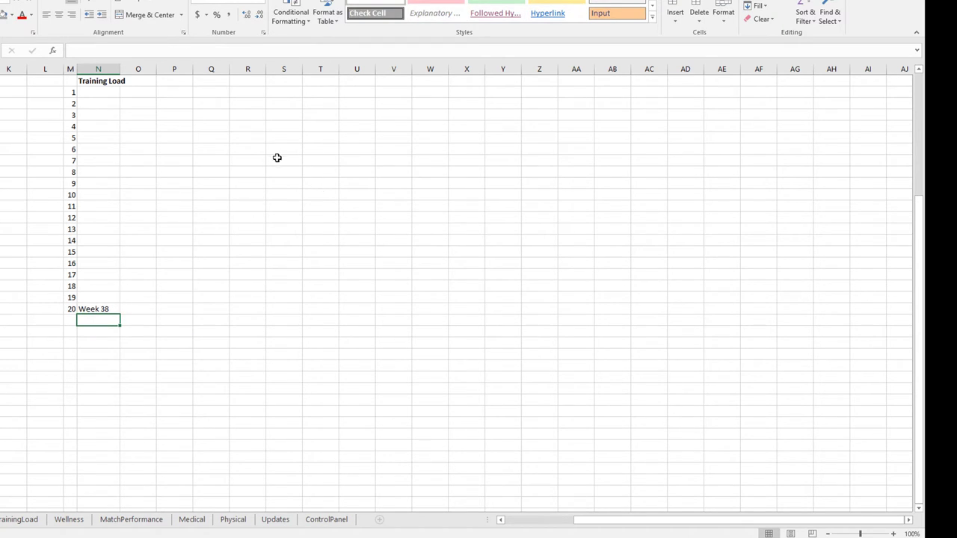
{"action": "left_click", "coordinate": [108, 308]}
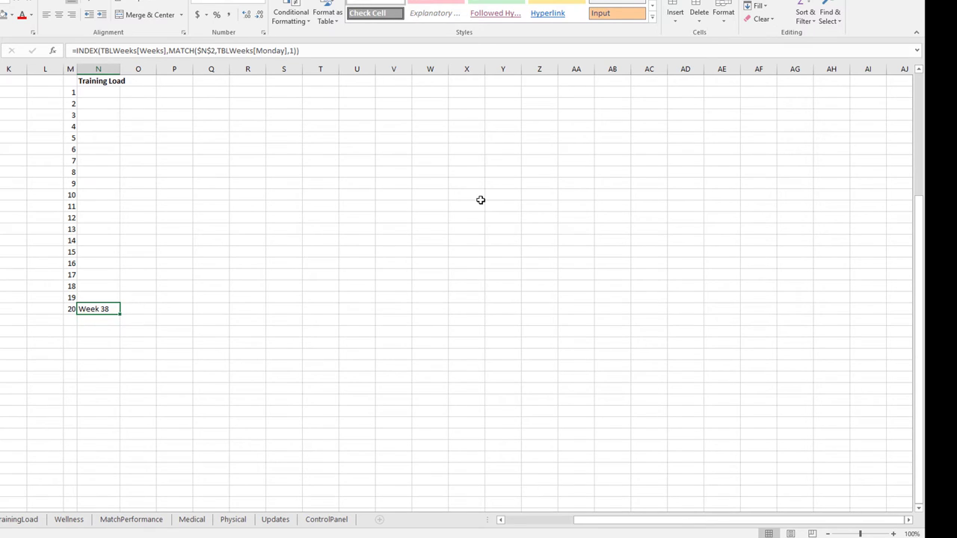
Move the MATCH expression out of the INDEX formula into the next cell, giving 38.
{"action": "left_click_drag", "start_coordinate": [299, 50], "coordinate": [169, 50]}
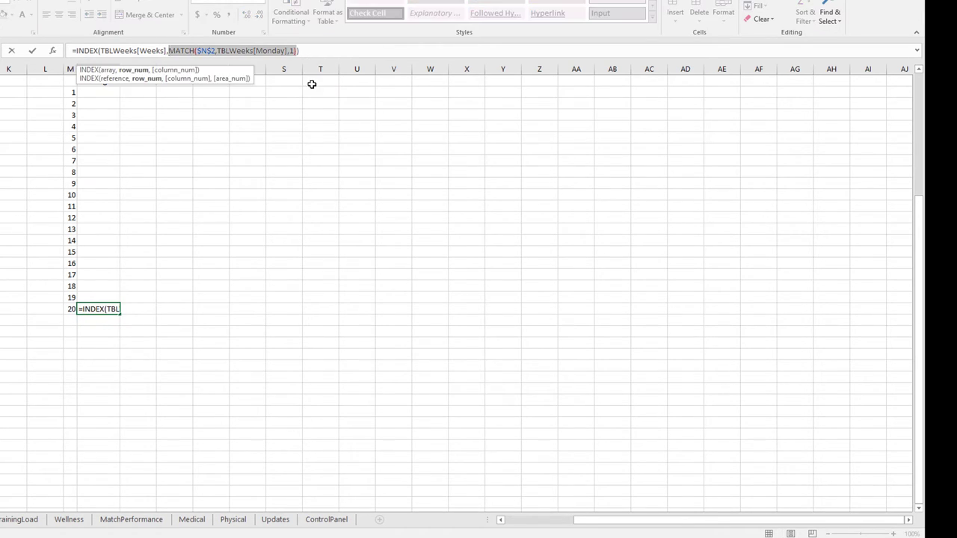
{"action": "key", "text": "Delete"}
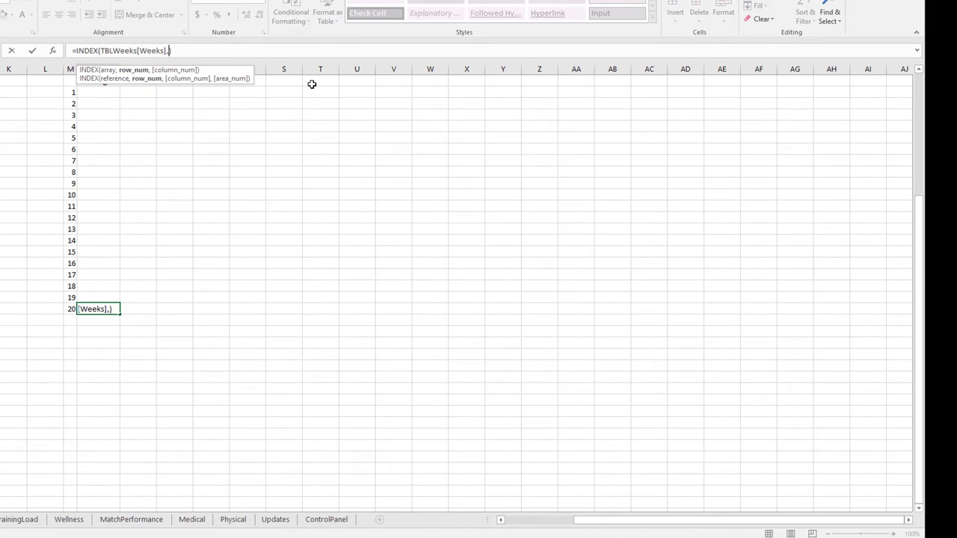
{"action": "key", "text": "Return"}
{"action": "left_click", "coordinate": [137, 308]}
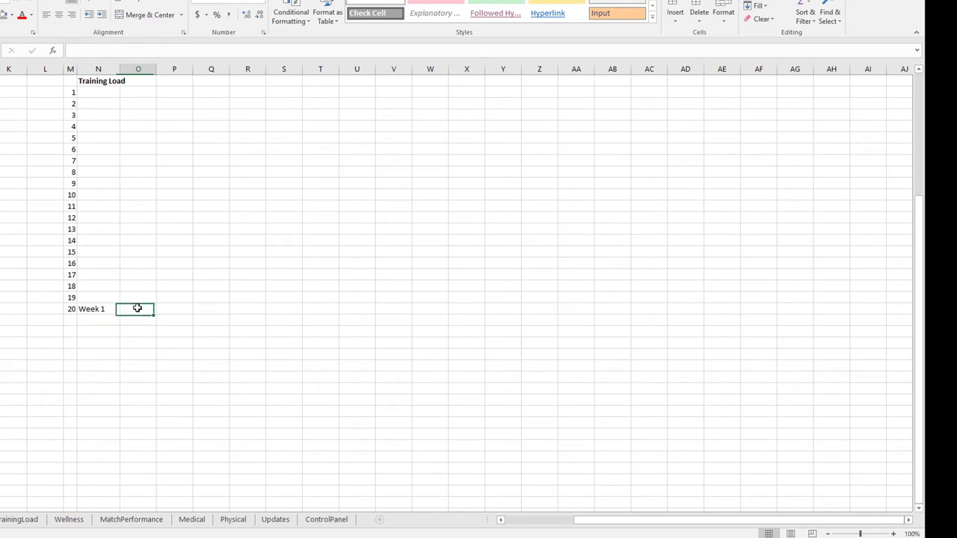
{"action": "left_click", "coordinate": [94, 50]}
{"action": "type", "text": "="}
{"action": "key", "text": "ctrl+v"}
{"action": "key", "text": "Return"}
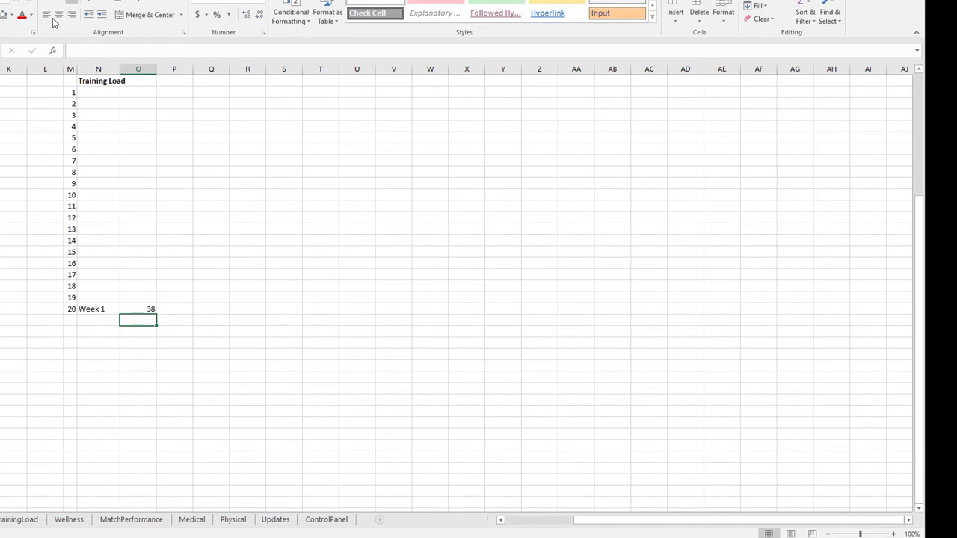
Clear the leftover Week 1 formula and move the 38 result into N36.
{"action": "left_click", "coordinate": [100, 309]}
{"action": "key", "text": "Delete"}
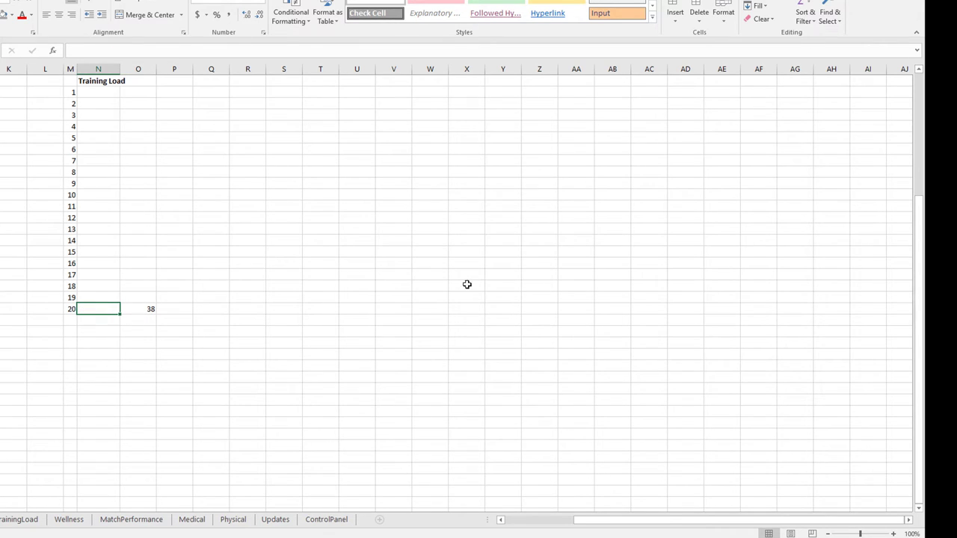
{"action": "left_click", "coordinate": [148, 307]}
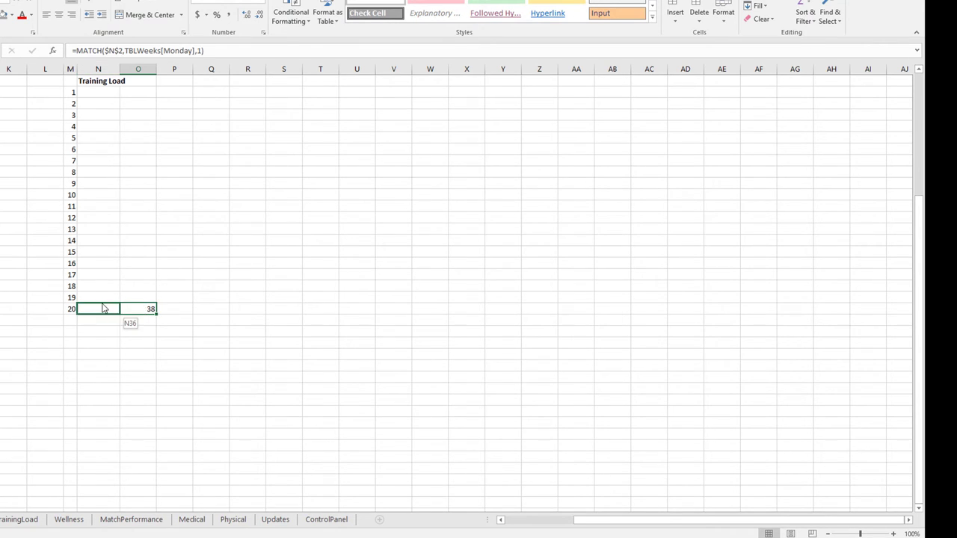
{"action": "left_click_drag", "start_coordinate": [104, 307], "coordinate": [105, 307]}
Enter =INDEX(TBLWeeks[Weeks],N36) in O36 so it shows Week 38.
{"action": "left_click", "coordinate": [150, 310]}
{"action": "type", "text": "=i"}
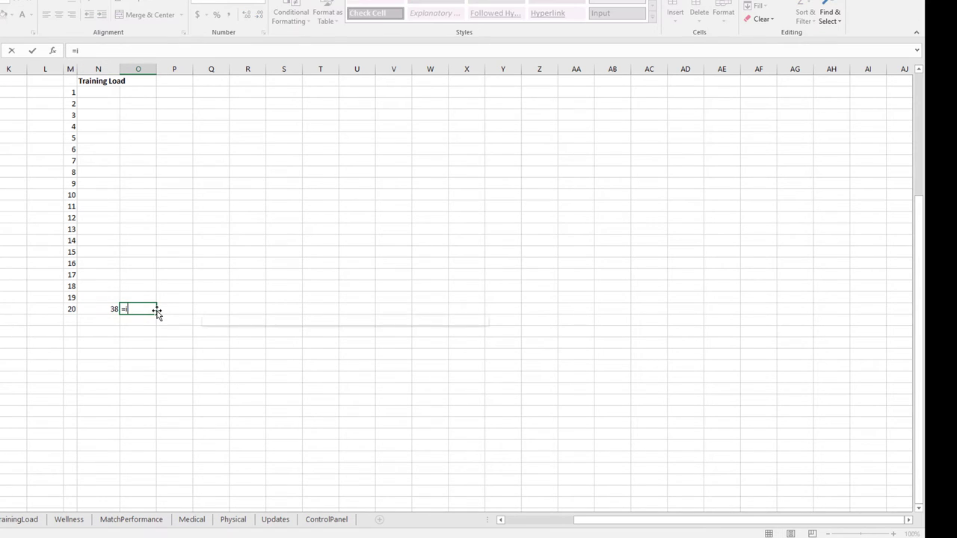
{"action": "type", "text": "ndex(t"}
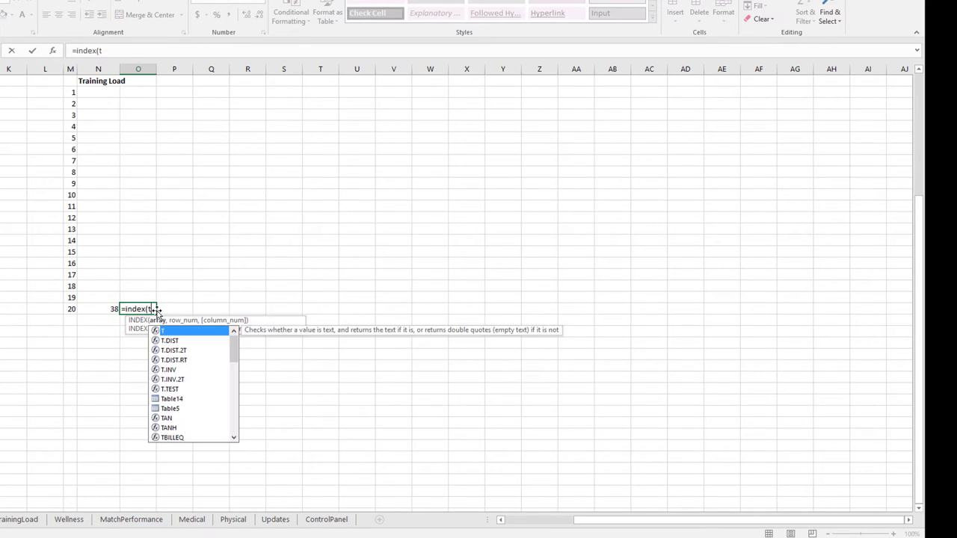
{"action": "type", "text": "blwe"}
{"action": "key", "text": "Tab"}
{"action": "type", "text": "["}
{"action": "key", "text": "Tab"}
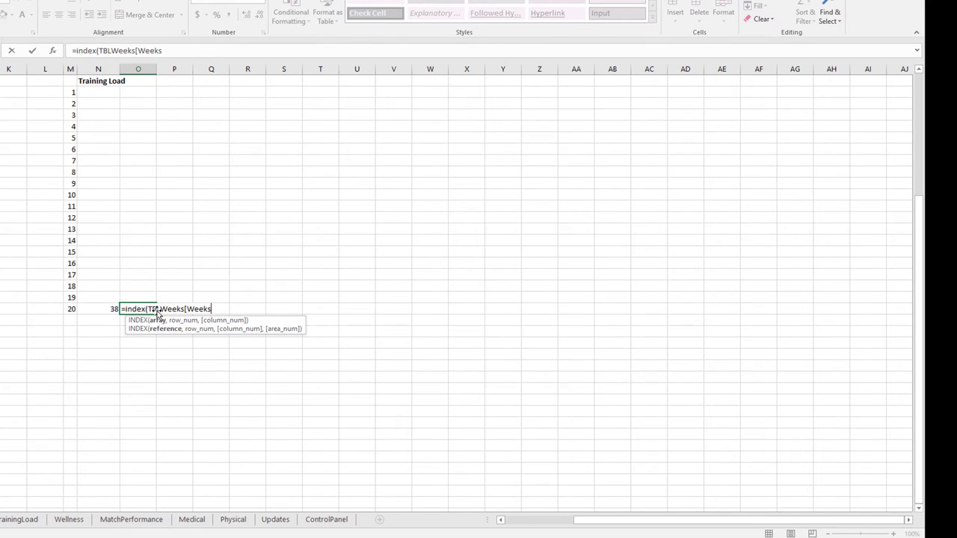
{"action": "type", "text": "],"}
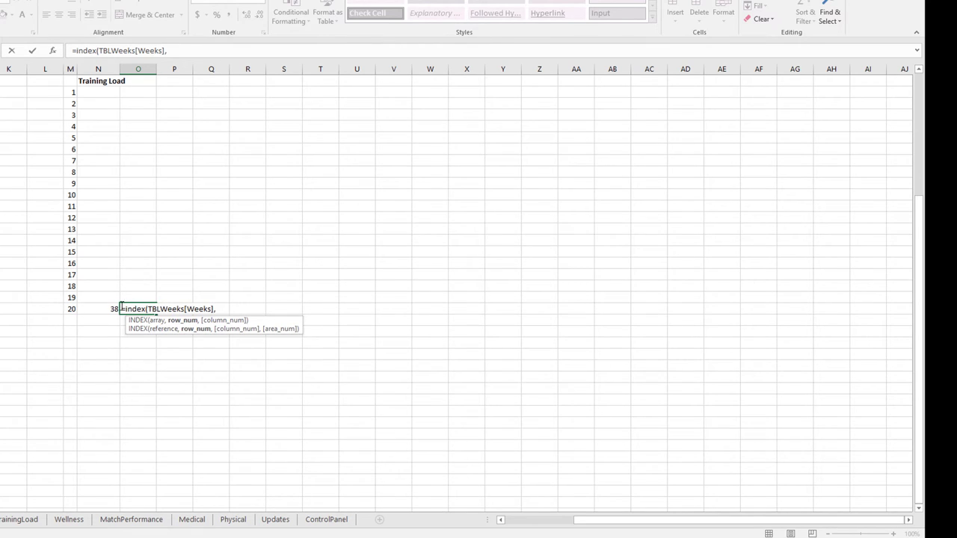
{"action": "left_click", "coordinate": [98, 308]}
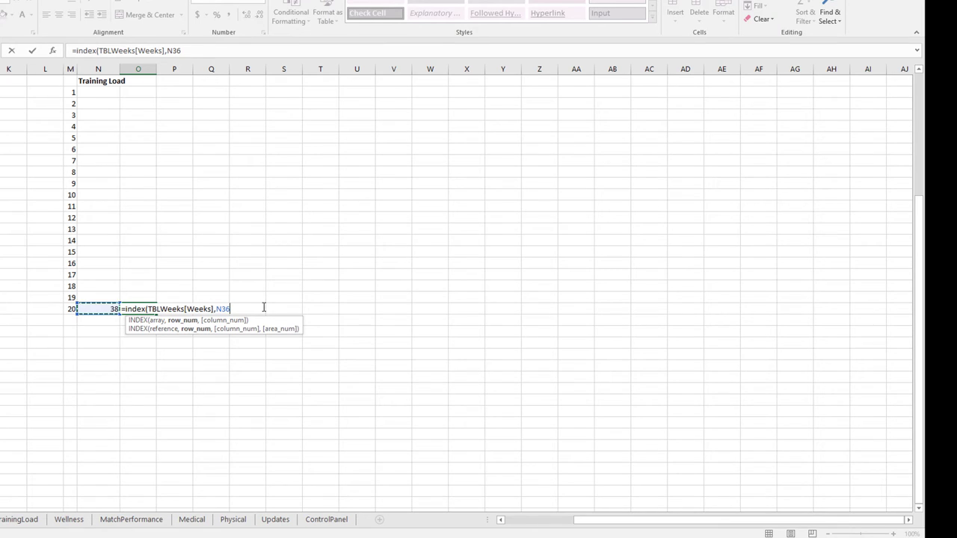
{"action": "key", "text": "Return"}
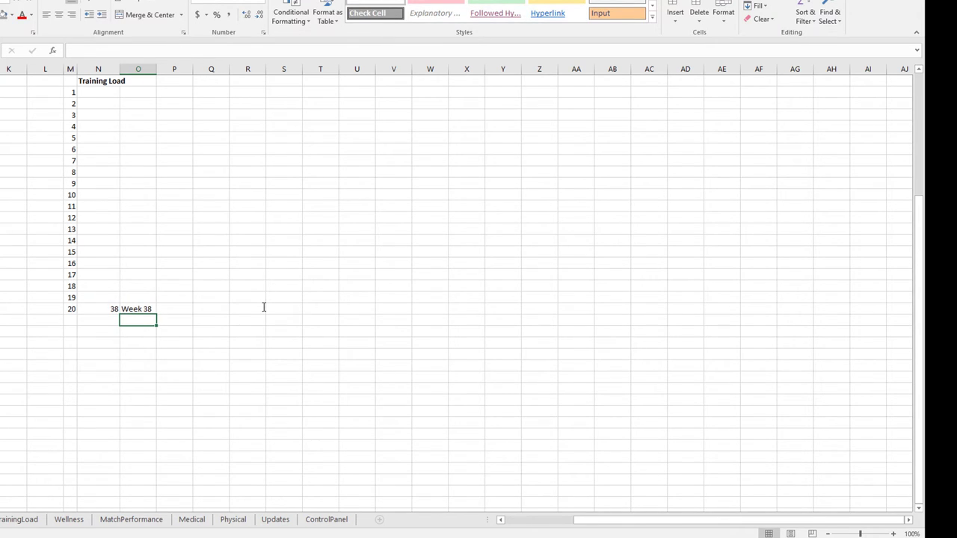
{"action": "scroll", "coordinate": [120, 288], "scroll_direction": "up", "scroll_amount": 2}
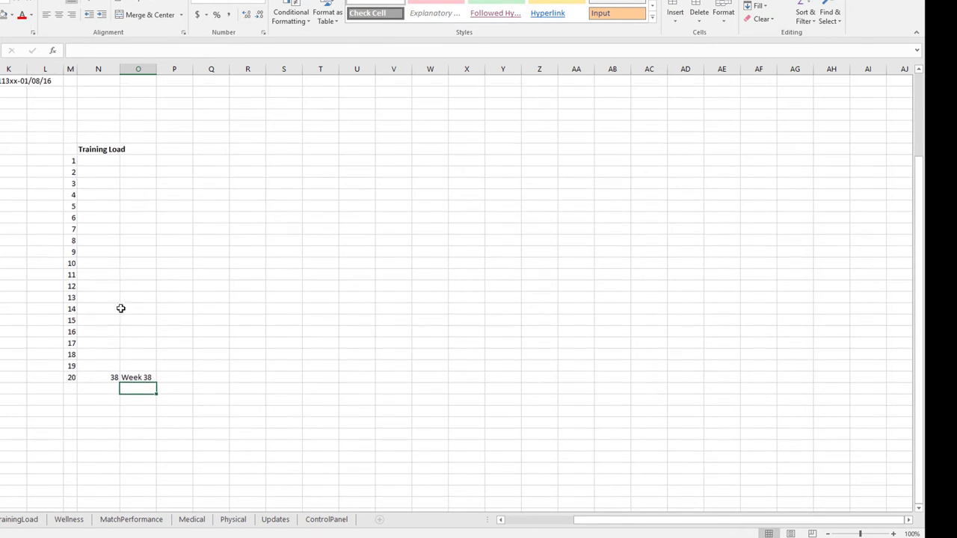
Enter =N36-1 above 38 and fill it up to number weeks 19 to 38.
{"action": "left_click", "coordinate": [111, 366]}
{"action": "type", "text": "="}
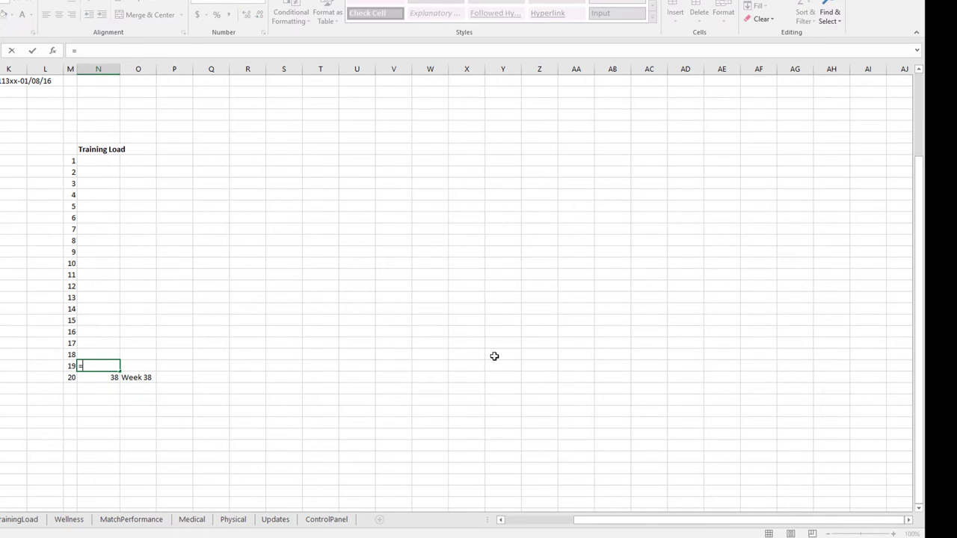
{"action": "left_click", "coordinate": [112, 377]}
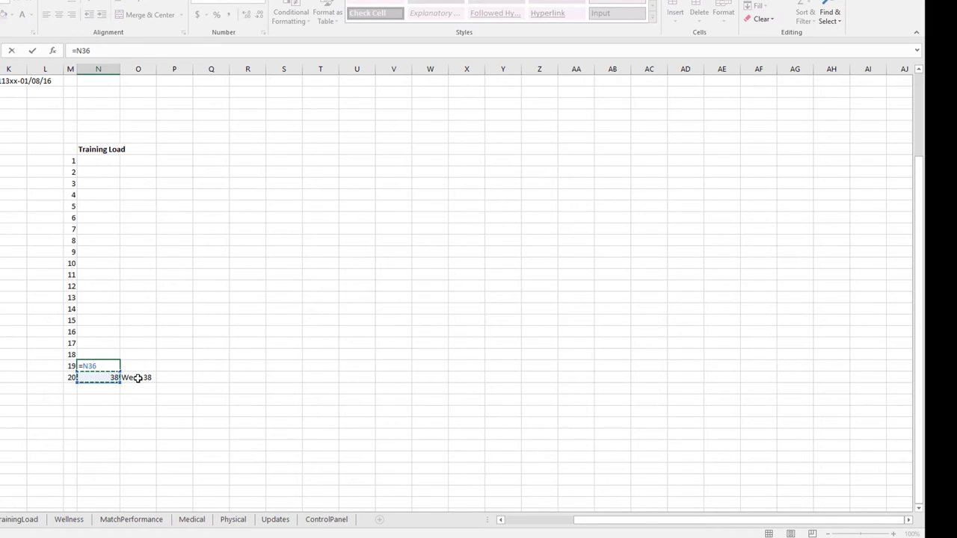
{"action": "type", "text": "-1"}
{"action": "key", "text": "Return"}
{"action": "left_click", "coordinate": [107, 366]}
{"action": "left_click_drag", "start_coordinate": [118, 371], "coordinate": [117, 160]}
{"action": "left_click", "coordinate": [118, 172]}
Fill the week name formula up to show Week 19 through Week 37.
{"action": "left_click", "coordinate": [145, 378]}
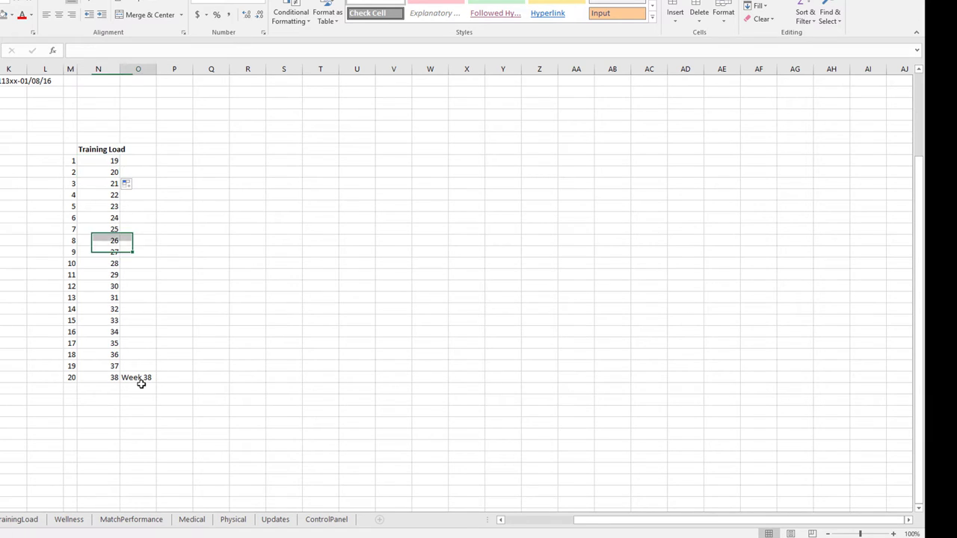
{"action": "left_click_drag", "start_coordinate": [154, 364], "coordinate": [143, 158]}
{"action": "left_click", "coordinate": [145, 160]}
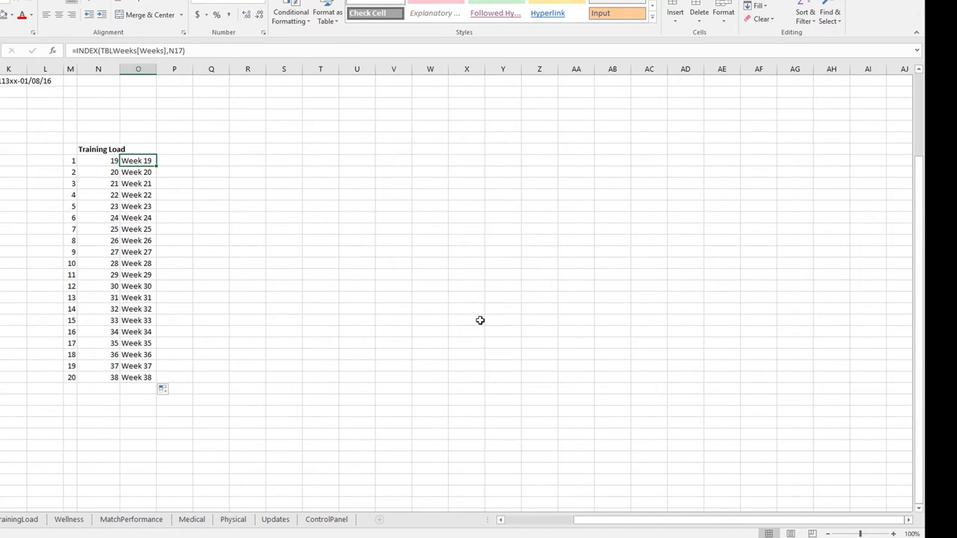
Enter the headings Duration, RPE and sRPE Load in P16, Q16 and R16.
{"action": "left_click", "coordinate": [175, 149]}
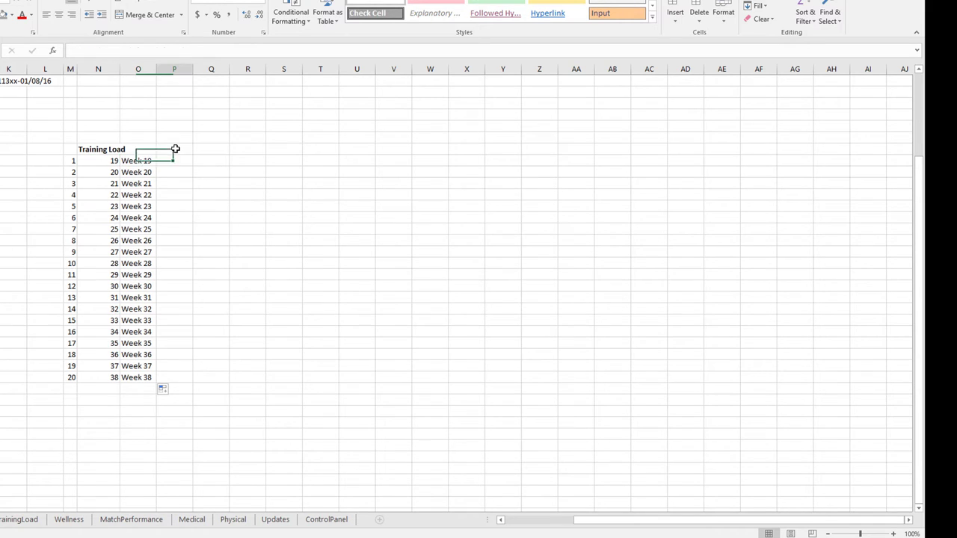
{"action": "type", "text": "Dura"}
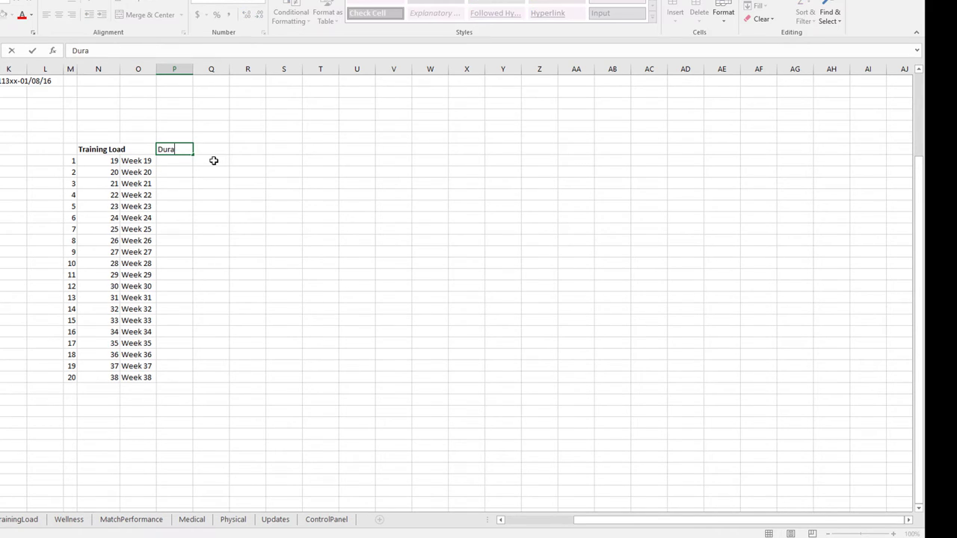
{"action": "type", "text": "tion"}
{"action": "key", "text": "Tab"}
{"action": "type", "text": "RPE"}
{"action": "key", "text": "Tab"}
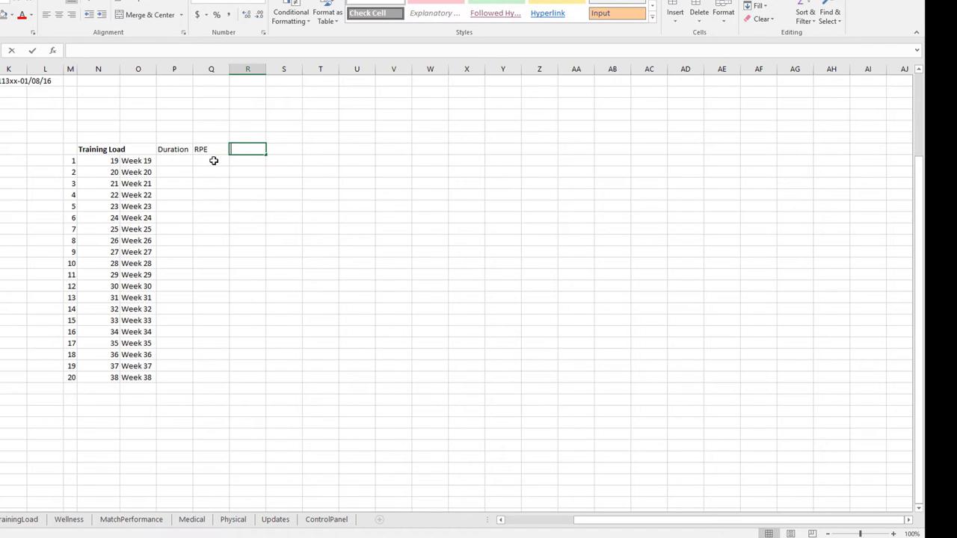
{"action": "type", "text": "sRPE Load"}
{"action": "key", "text": "Return"}
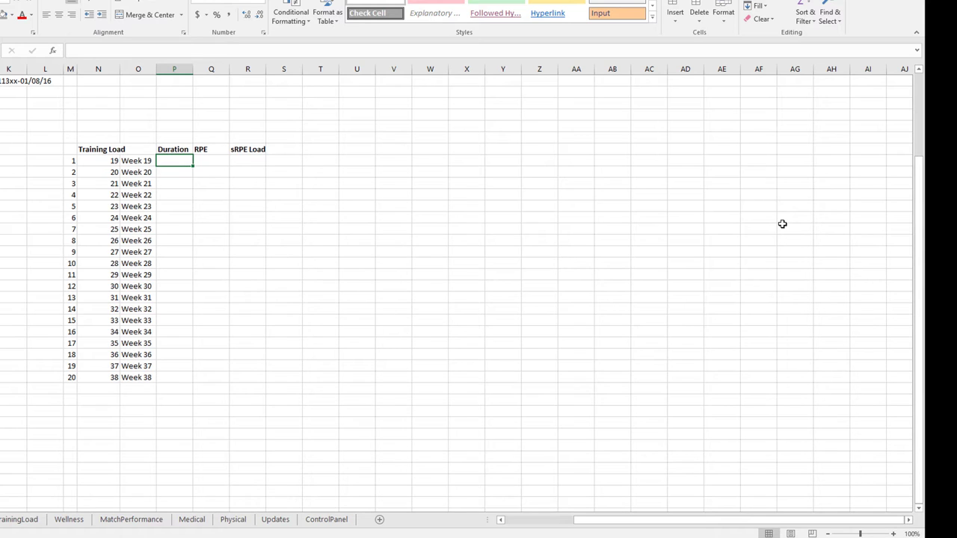
In P17 start a SUMIFS that sums the TBLLoad[Duration] column.
{"action": "type", "text": "="}
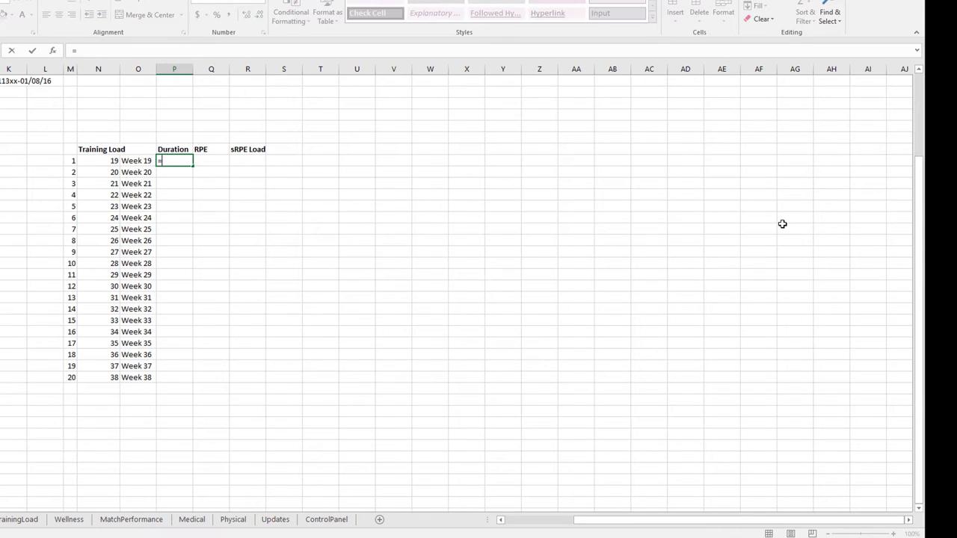
{"action": "type", "text": "sumifs("}
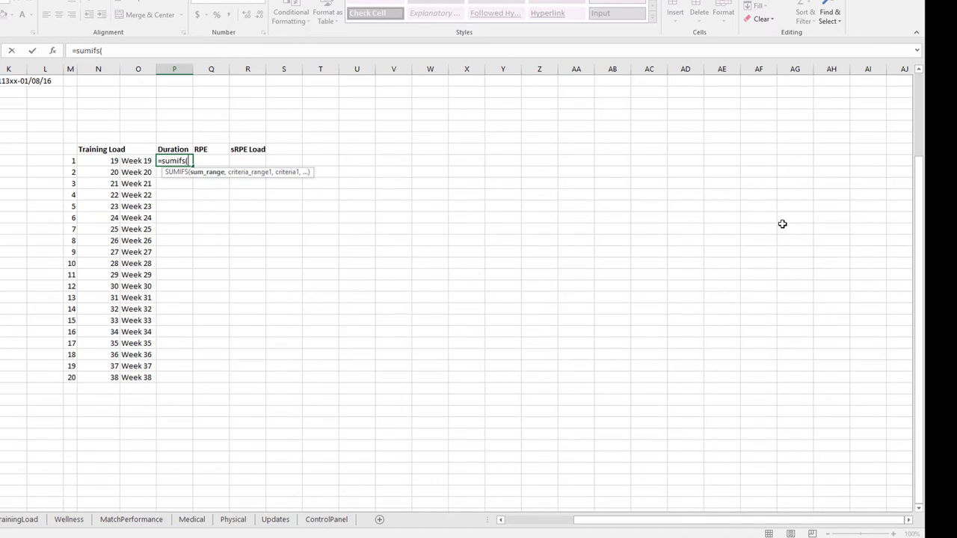
{"action": "type", "text": "tbl"}
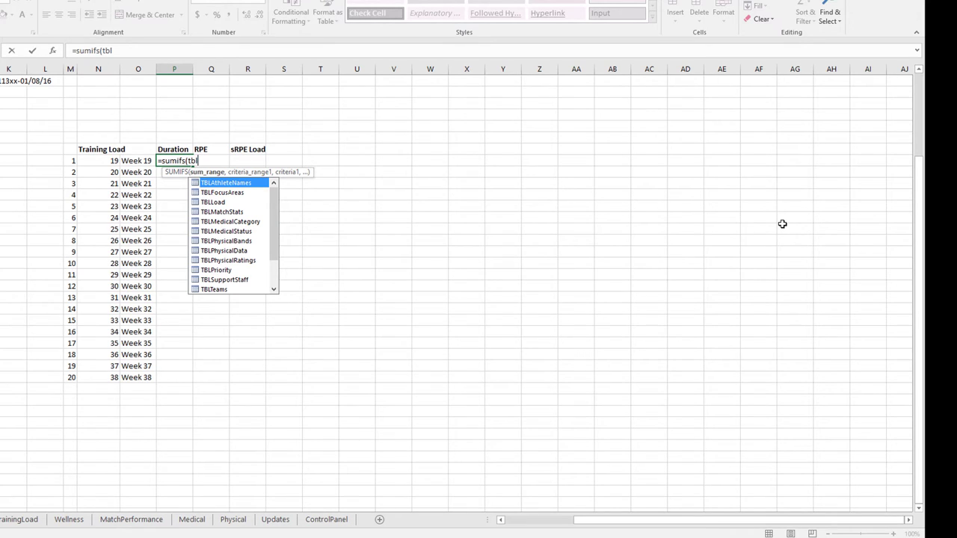
{"action": "key", "text": "Down"}
{"action": "key", "text": "Down"}
{"action": "key", "text": "Tab"}
{"action": "type", "text": "["}
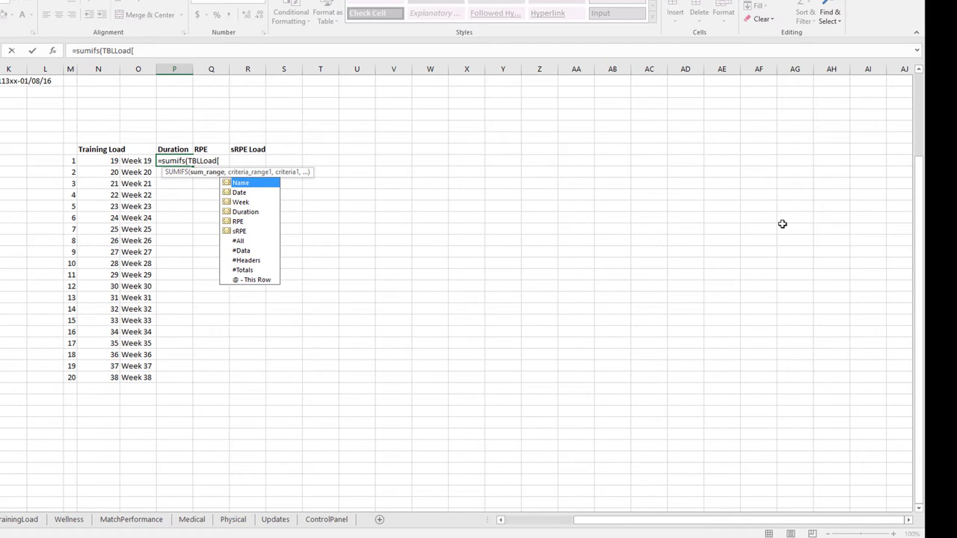
{"action": "key", "text": "Down"}
{"action": "key", "text": "Down"}
{"action": "key", "text": "Down"}
{"action": "key", "text": "Tab"}
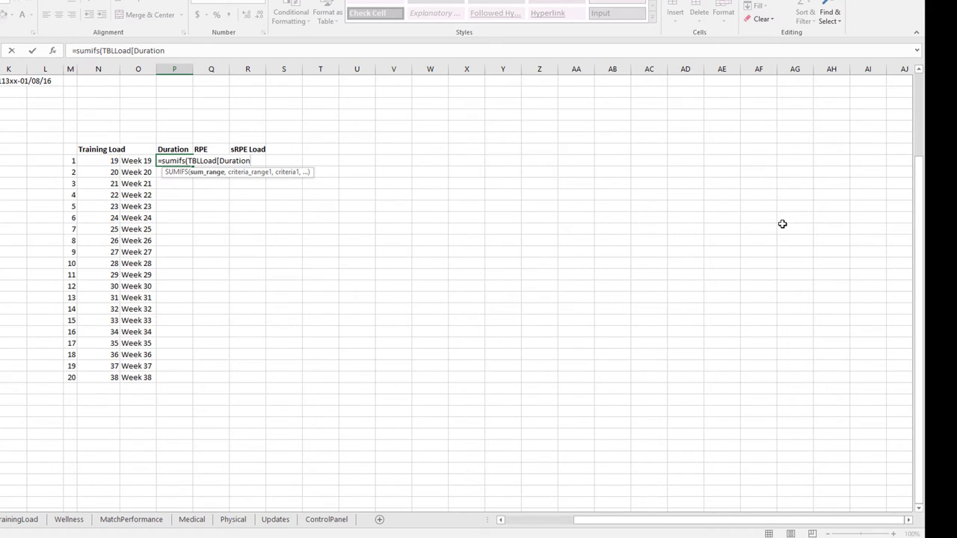
Add the criteria TBLLoad[Name] matching $B$2 and the TBLLoad[Week] criteria range.
{"action": "type", "text": ","}
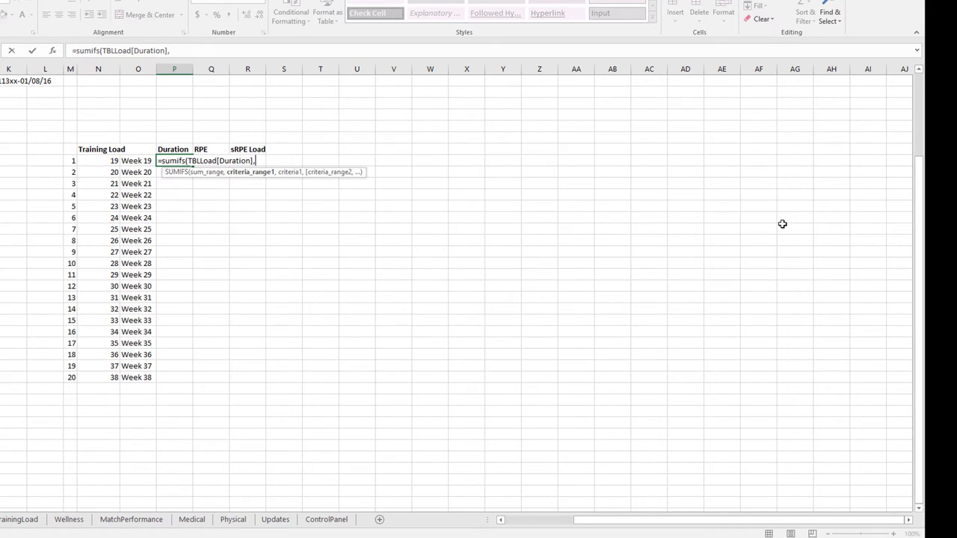
{"action": "type", "text": "tbl"}
{"action": "key", "text": "Down"}
{"action": "key", "text": "Down"}
{"action": "key", "text": "Tab"}
{"action": "type", "text": "["}
{"action": "key", "text": "Tab"}
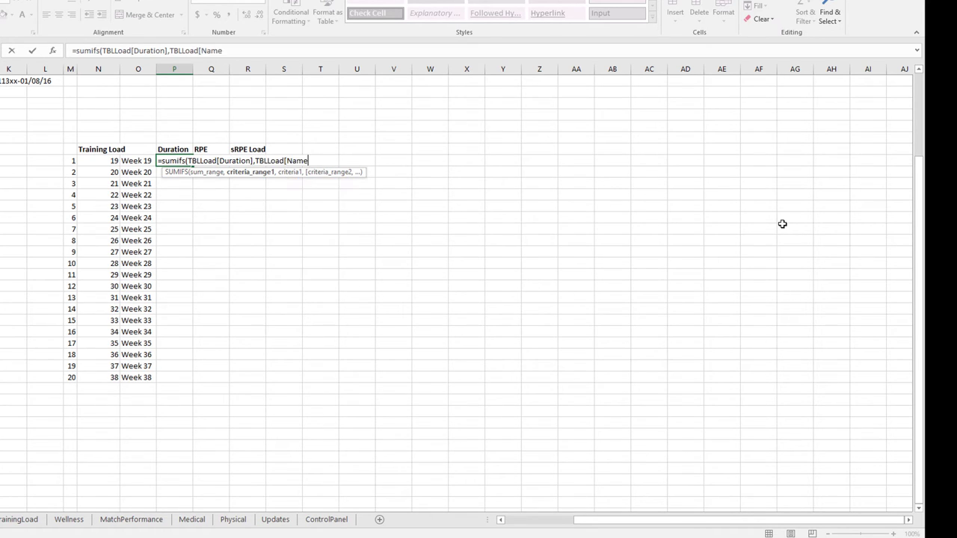
{"action": "type", "text": ",$B$2,"}
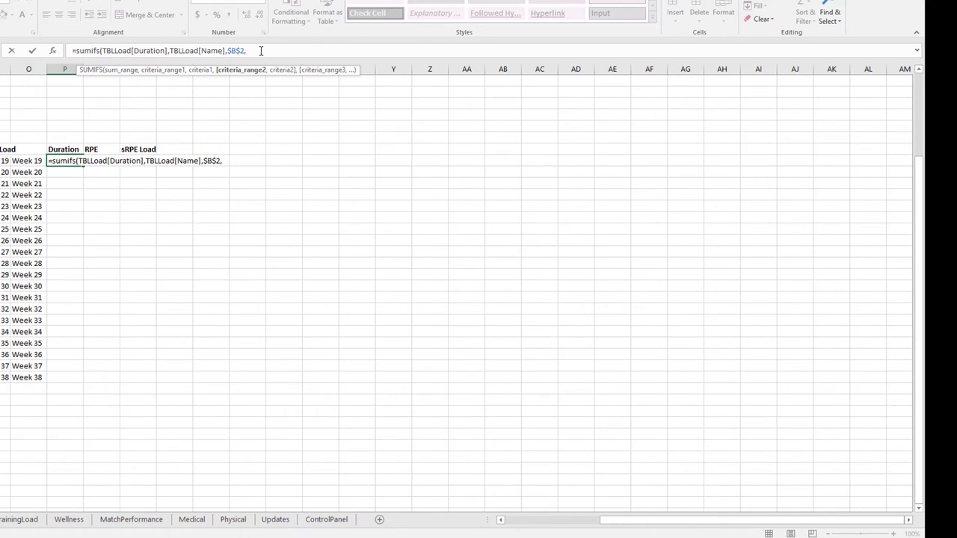
{"action": "type", "text": "TBLLoad"}
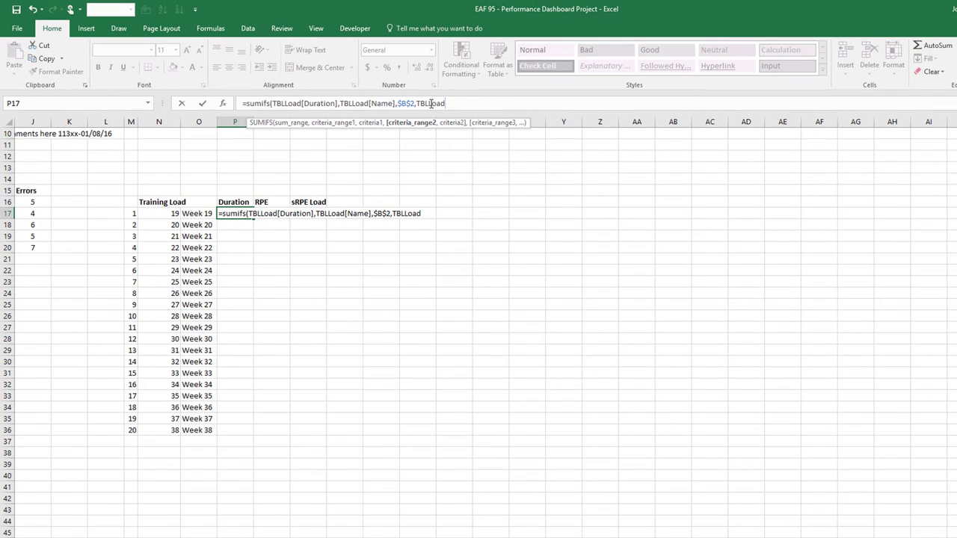
{"action": "type", "text": "["}
{"action": "key", "text": "Down"}
{"action": "key", "text": "Down"}
{"action": "key", "text": "Tab"}
Finish the formula with $O17 as the week criterion, giving 475 for Week 19.
{"action": "type", "text": ","}
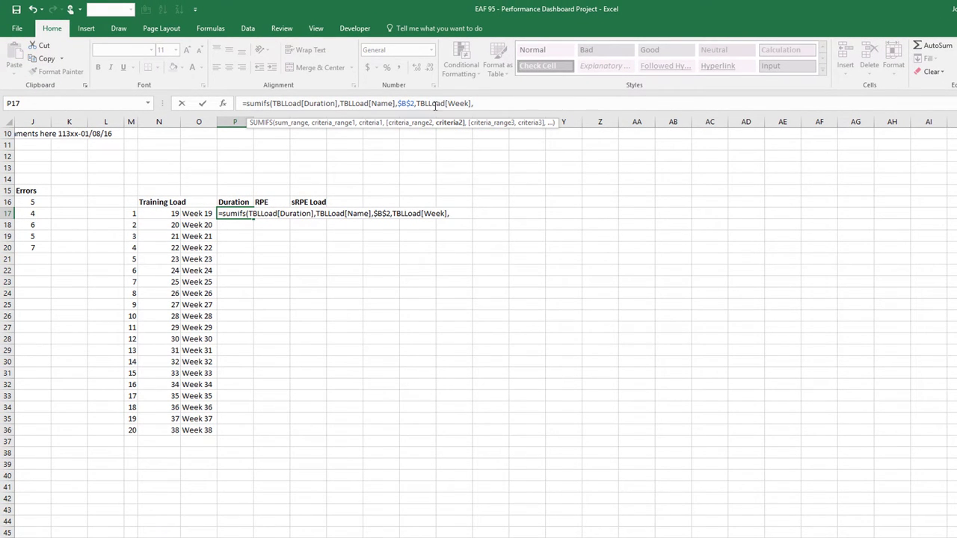
{"action": "left_click", "coordinate": [195, 213]}
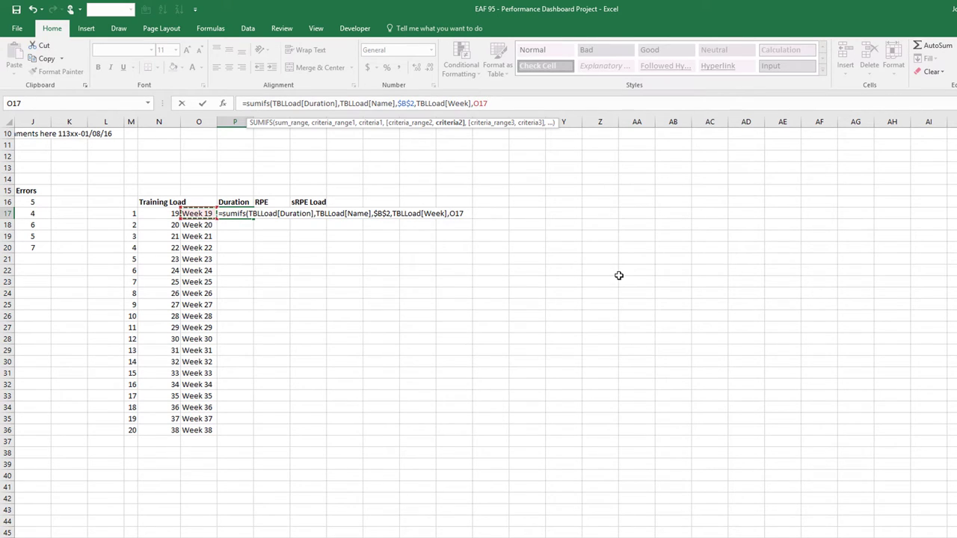
{"action": "key", "text": "F4"}
{"action": "key", "text": "F4"}
{"action": "key", "text": "F4"}
{"action": "type", "text": ")"}
{"action": "key", "text": "Return"}
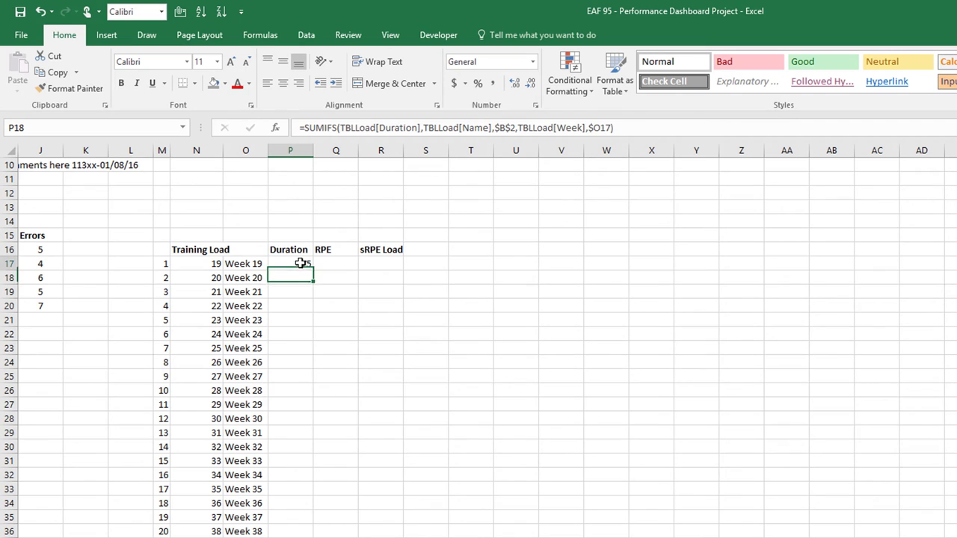
{"action": "left_click", "coordinate": [300, 263]}
Fill the Duration SUMIFS down to all 20 weeks and copy P17's formula text.
{"action": "double_click", "coordinate": [314, 270]}
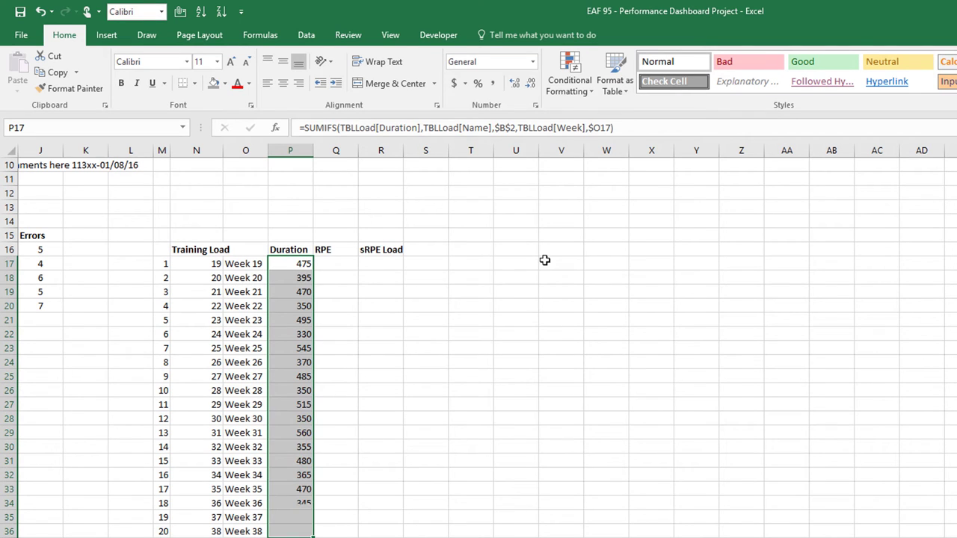
{"action": "left_click", "coordinate": [289, 264]}
{"action": "left_click_drag", "start_coordinate": [632, 127], "coordinate": [254, 105]}
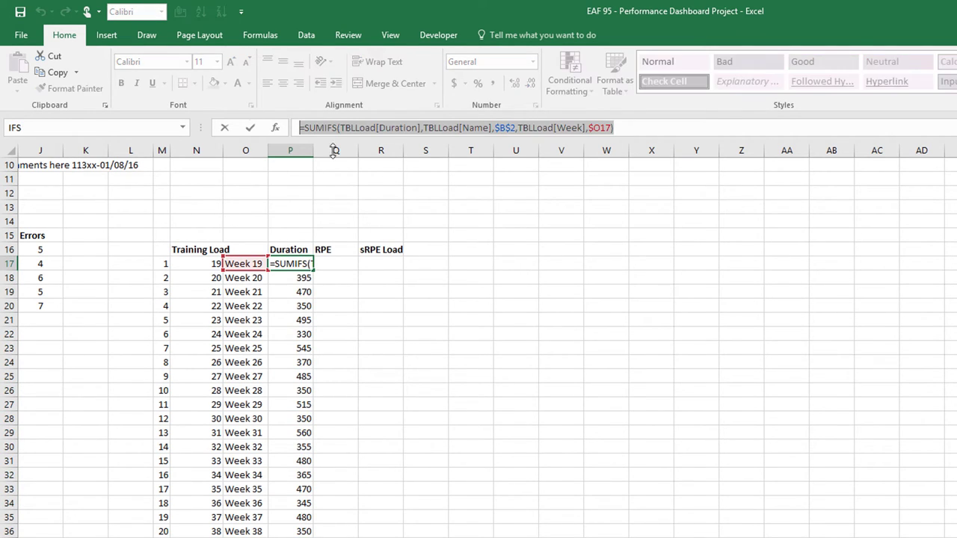
{"action": "key", "text": "Escape"}
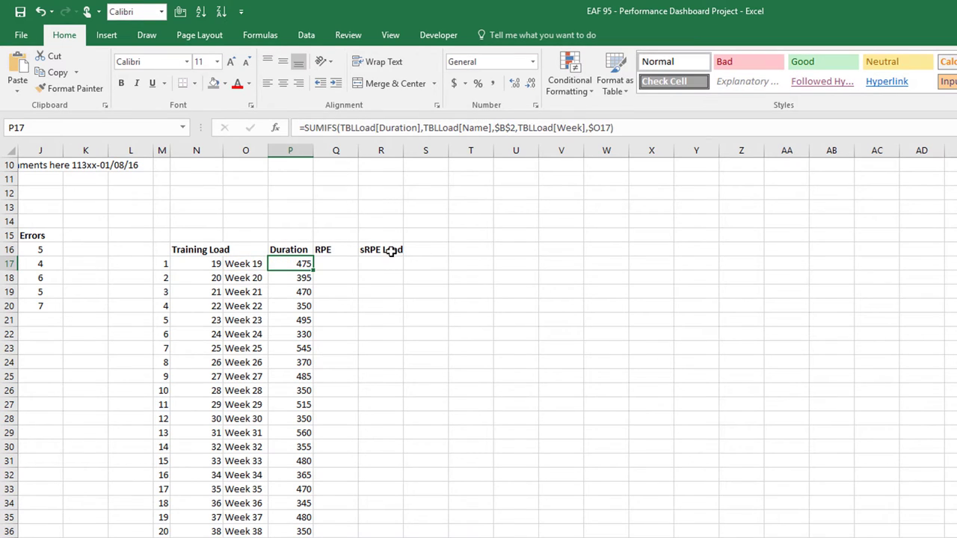
In R17 sum TBLLoad[sRPE] instead of Duration and fill it down to Week 38.
{"action": "left_click", "coordinate": [384, 263]}
{"action": "left_click", "coordinate": [311, 127]}
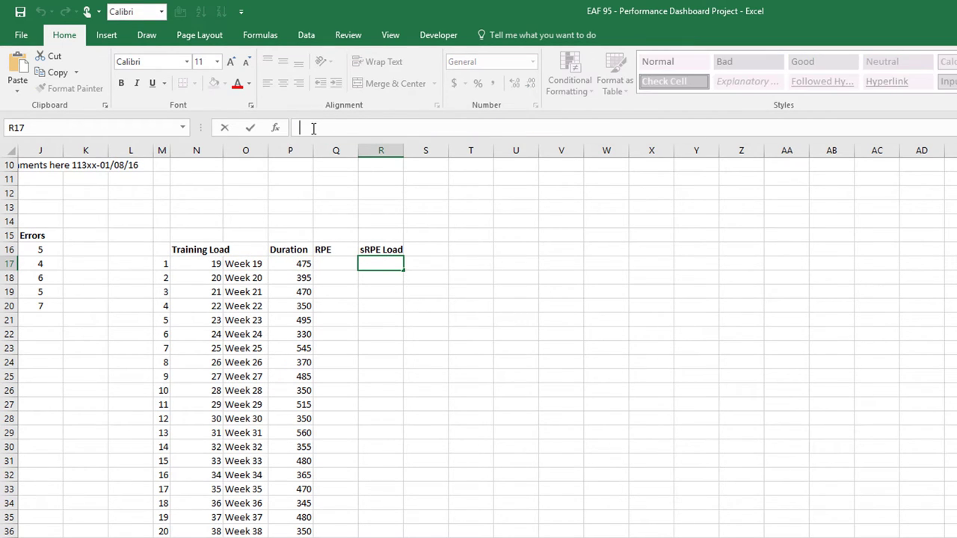
{"action": "key", "text": "ctrl+v"}
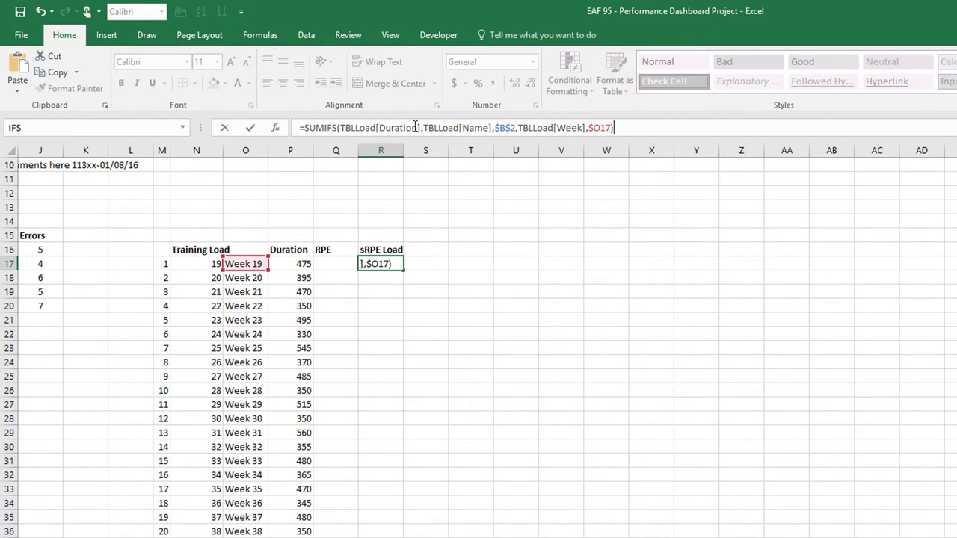
{"action": "left_click_drag", "start_coordinate": [417, 128], "coordinate": [378, 128]}
{"action": "type", "text": "s"}
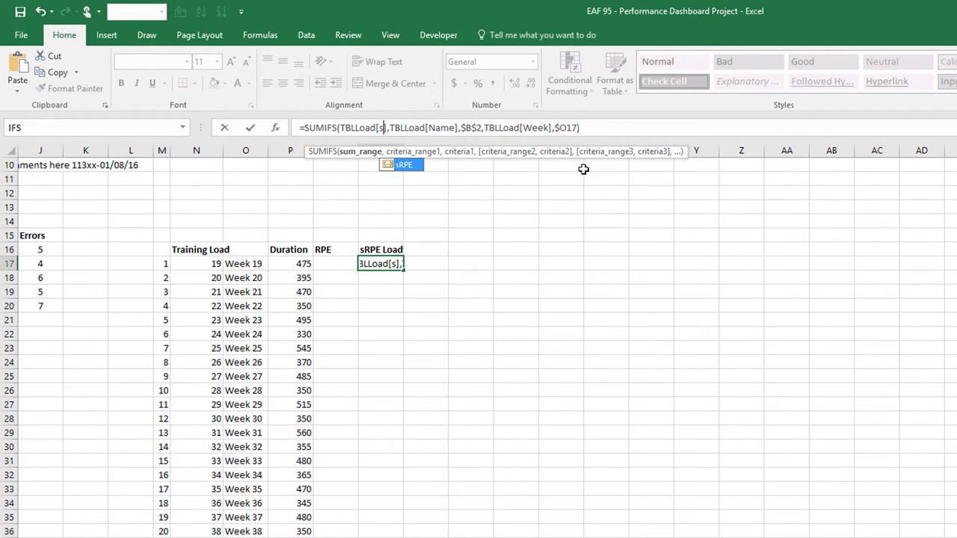
{"action": "double_click", "coordinate": [401, 165]}
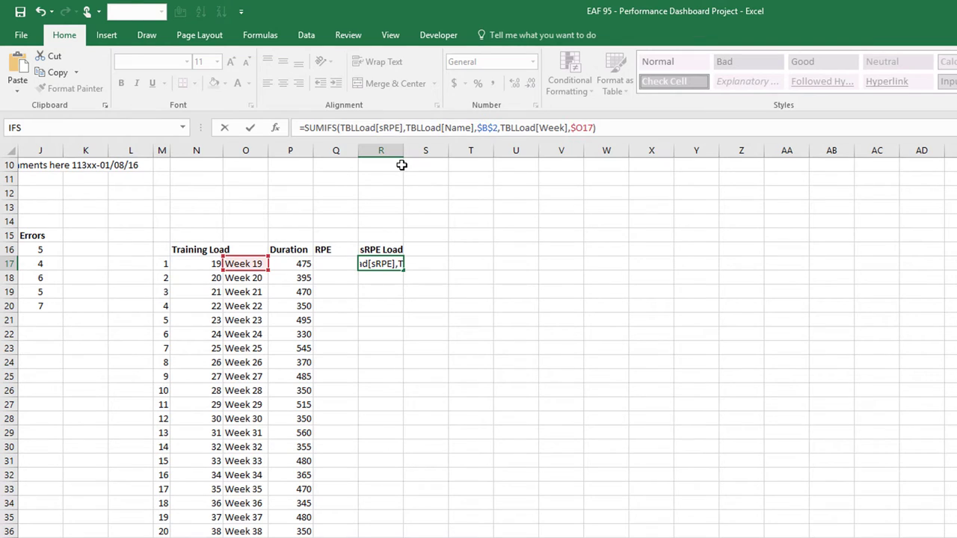
{"action": "key", "text": "Return"}
{"action": "left_click", "coordinate": [393, 261]}
{"action": "left_click_drag", "start_coordinate": [403, 271], "coordinate": [366, 527]}
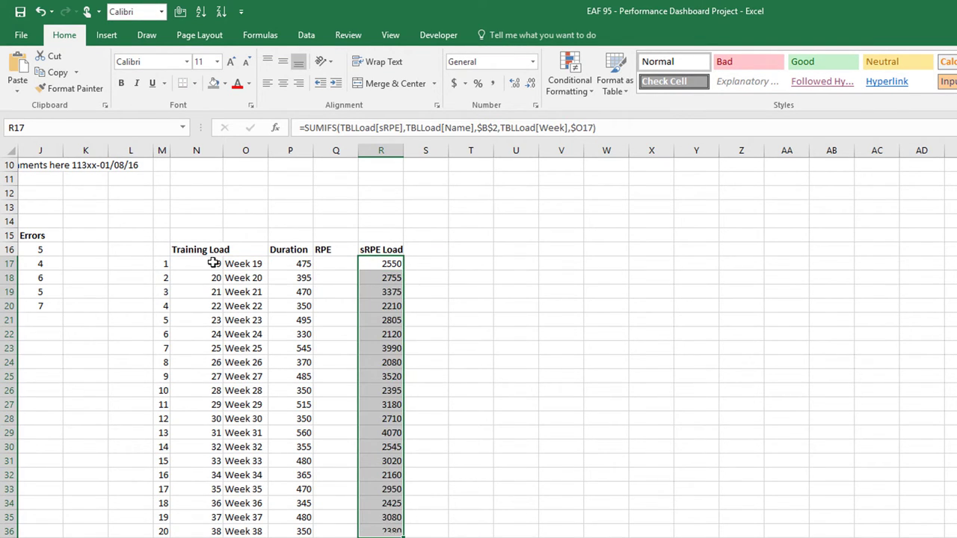
{"action": "left_click", "coordinate": [279, 264]}
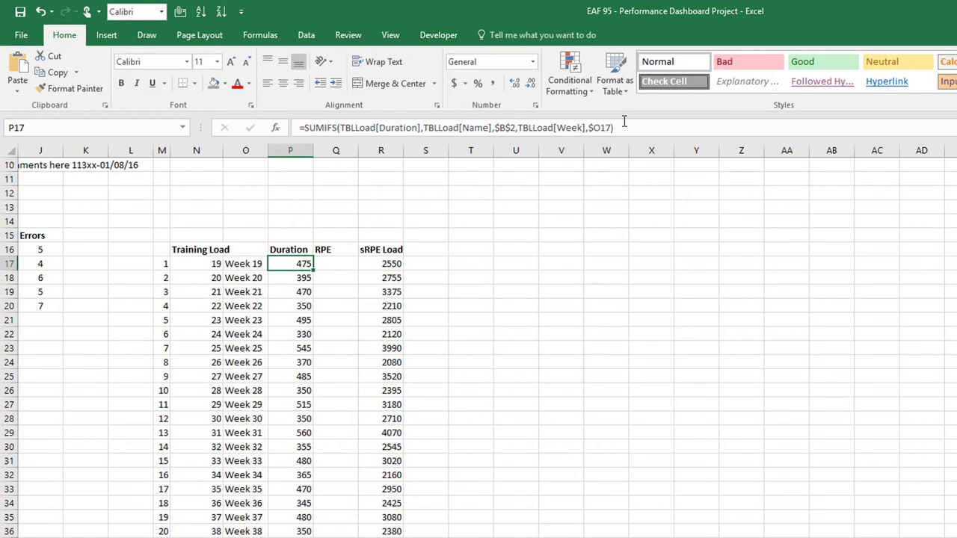
Copy the formula to Q17 as an AVERAGEIFS over TBLLoad[RPE].
{"action": "key", "text": "ctrl+c"}
{"action": "left_click", "coordinate": [334, 266]}
{"action": "key", "text": "ctrl+v"}
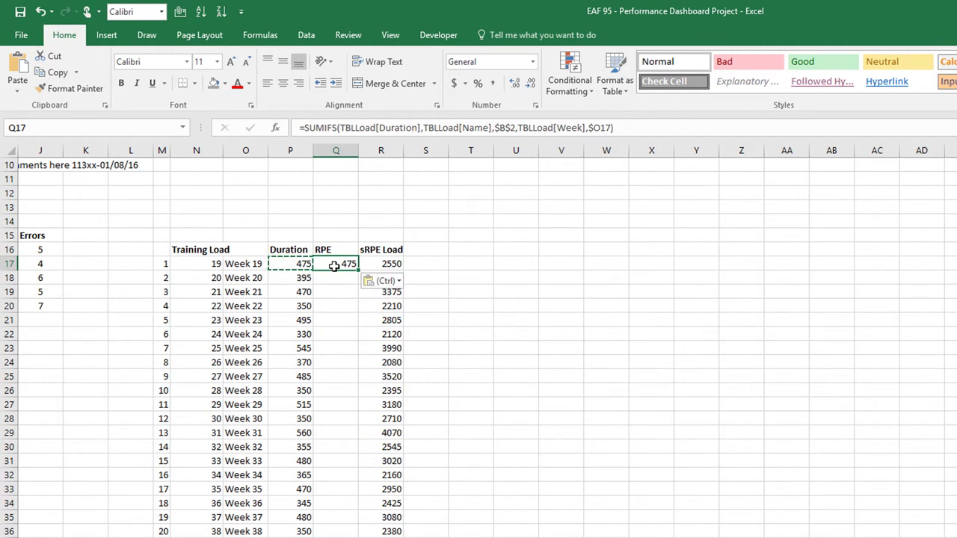
{"action": "left_click", "coordinate": [325, 127]}
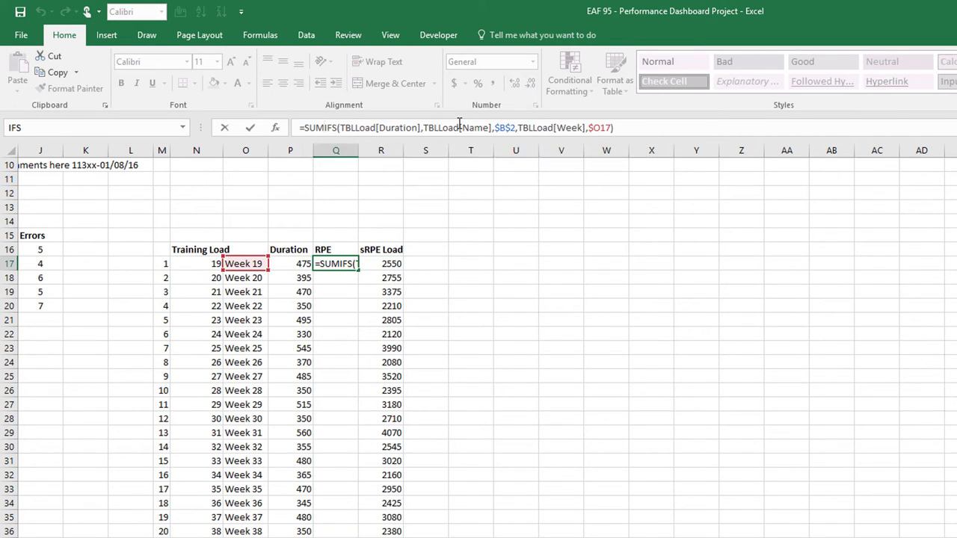
{"action": "key", "text": "BackSpace"}
{"action": "key", "text": "BackSpace"}
{"action": "key", "text": "BackSpace"}
{"action": "type", "text": "av"}
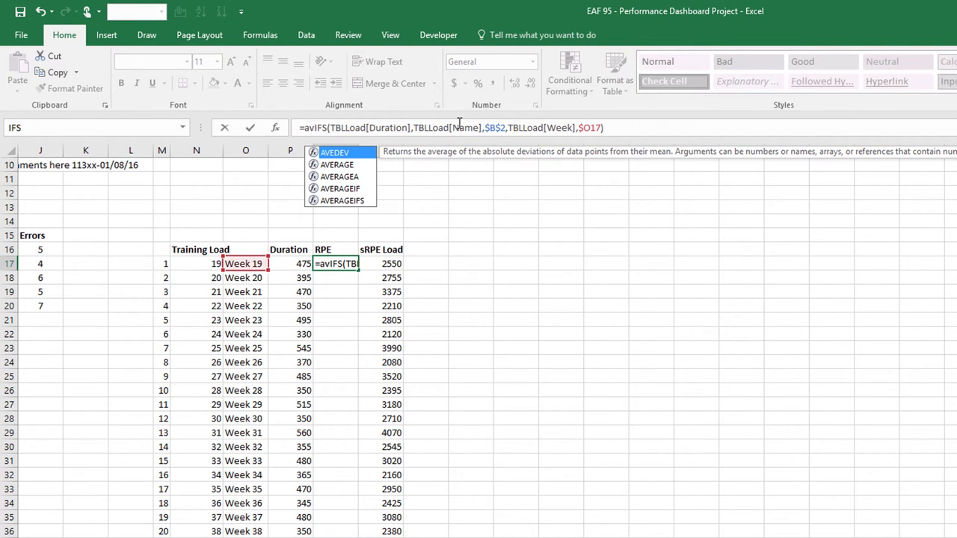
{"action": "type", "text": "erage"}
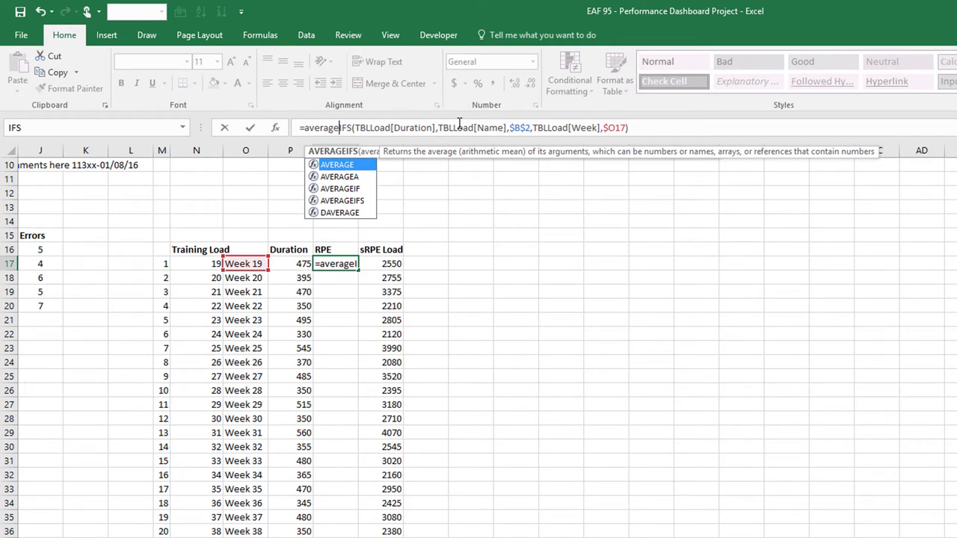
{"action": "left_click", "coordinate": [430, 127]}
{"action": "left_click_drag", "start_coordinate": [432, 128], "coordinate": [394, 128]}
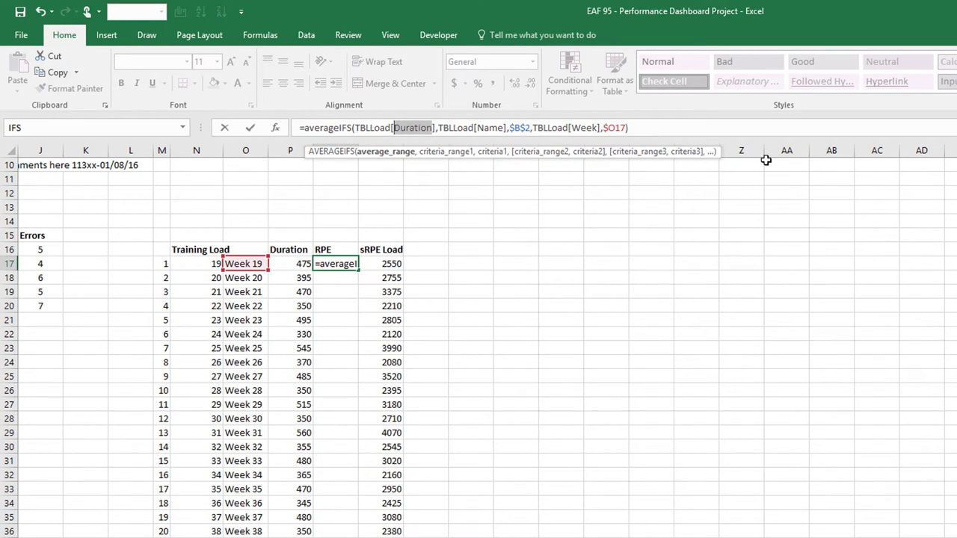
{"action": "type", "text": "RPE"}
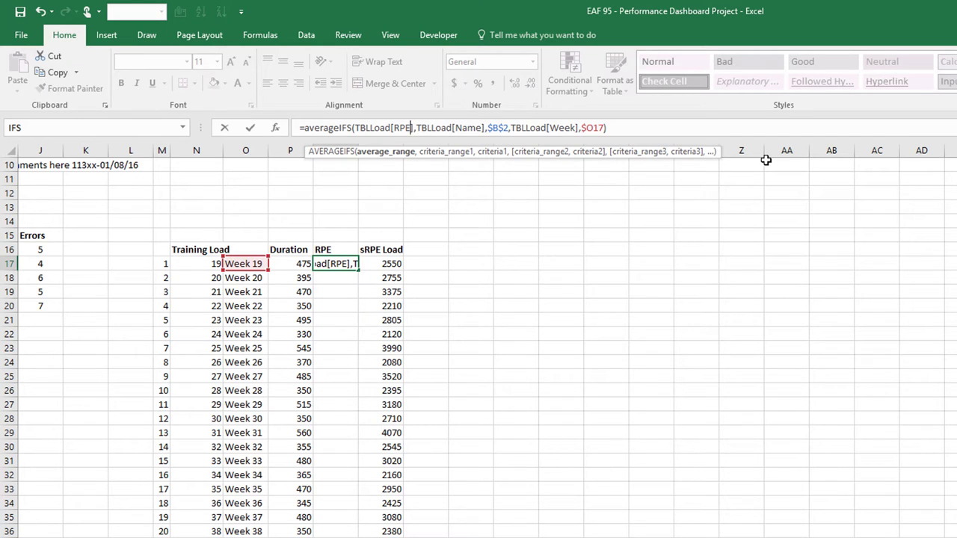
{"action": "key", "text": "Return"}
Fill the average RPE down every week and show it as Number with one decimal.
{"action": "left_click", "coordinate": [350, 265]}
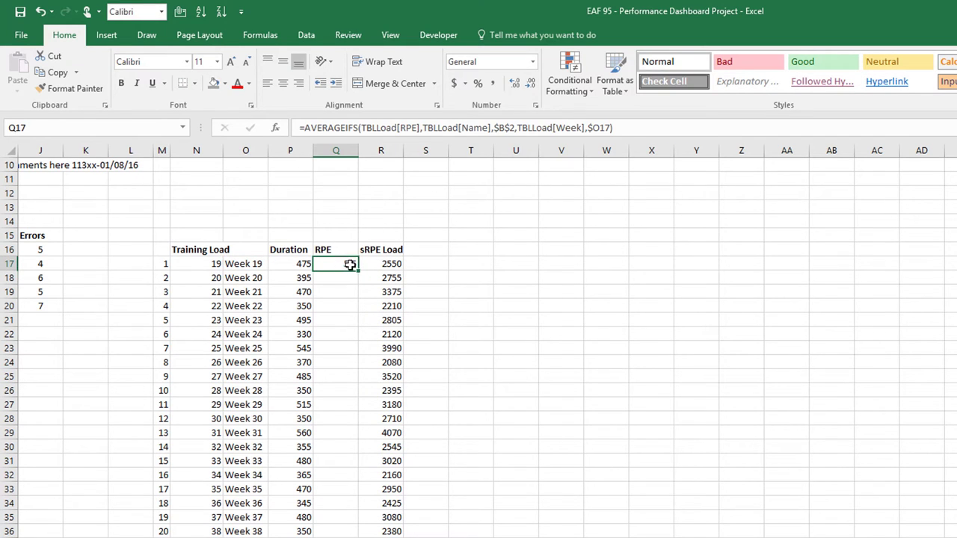
{"action": "double_click", "coordinate": [358, 270]}
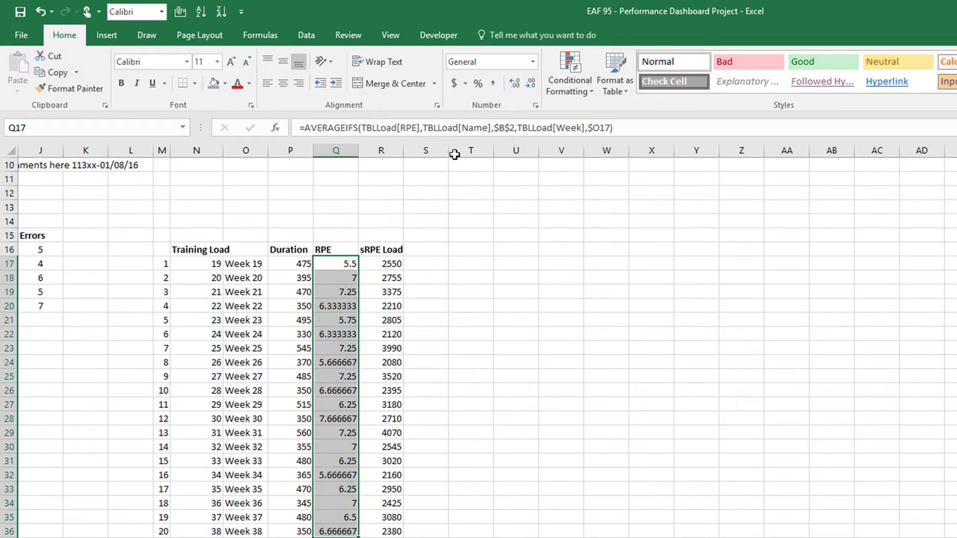
{"action": "left_click", "coordinate": [532, 62]}
{"action": "left_click", "coordinate": [511, 109]}
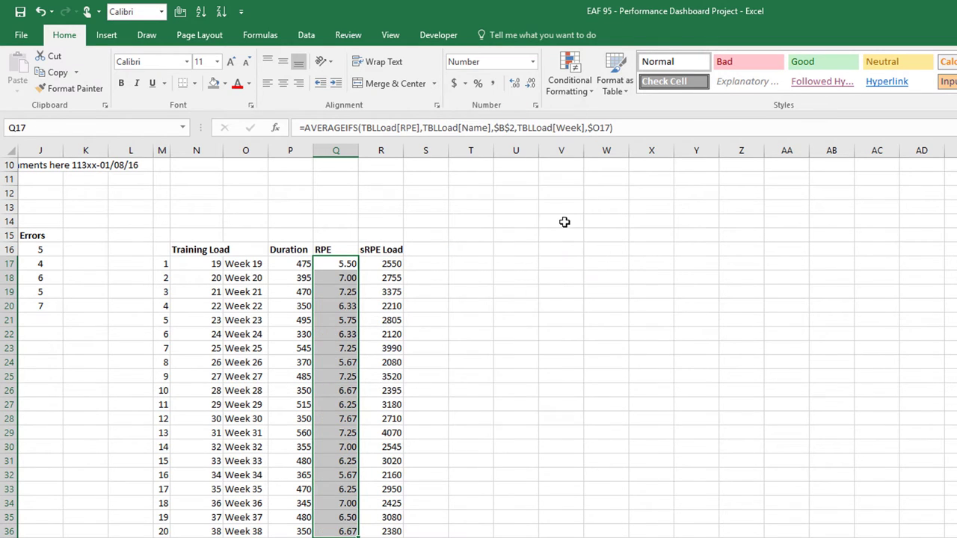
{"action": "left_click", "coordinate": [529, 83]}
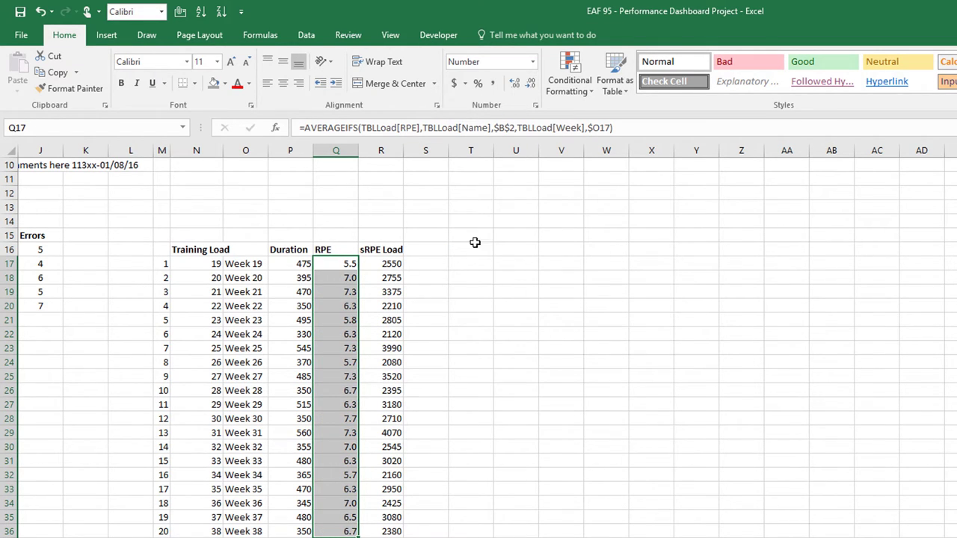
{"action": "left_click", "coordinate": [425, 332]}
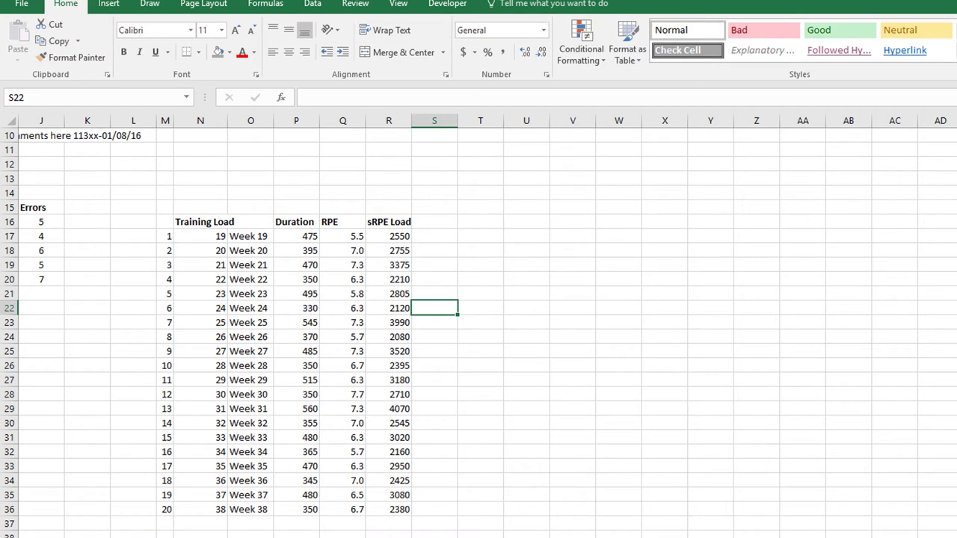
Draw a horizontal Form Control scroll bar under the dashboard's Wellness table, discarding a vertical attempt.
{"action": "key", "text": "ctrl+Page_Up"}
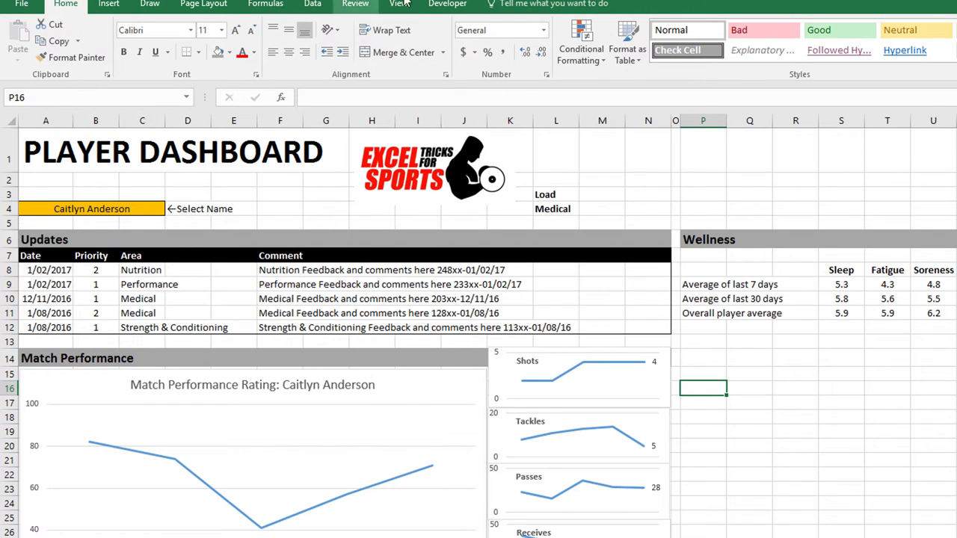
{"action": "left_click", "coordinate": [442, 5]}
{"action": "left_click", "coordinate": [299, 45]}
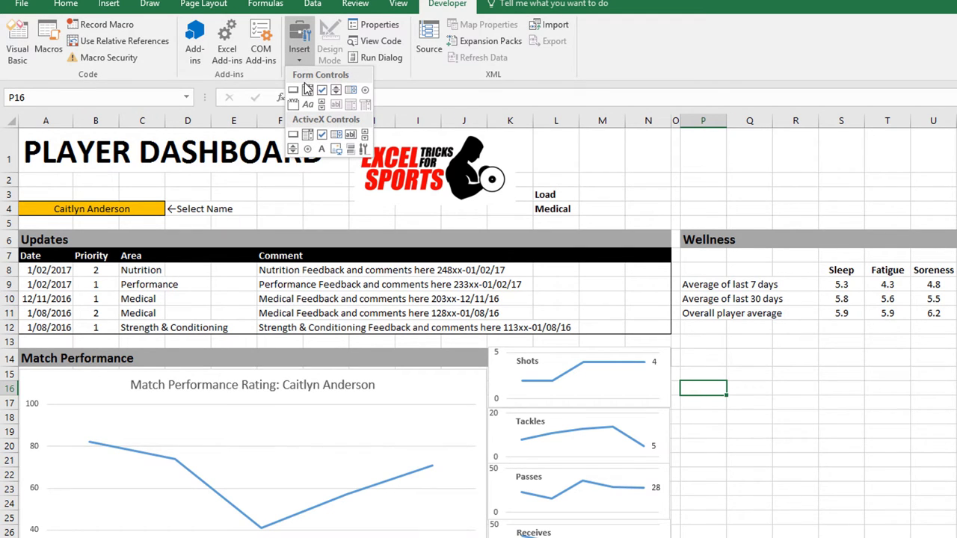
{"action": "left_click", "coordinate": [323, 107]}
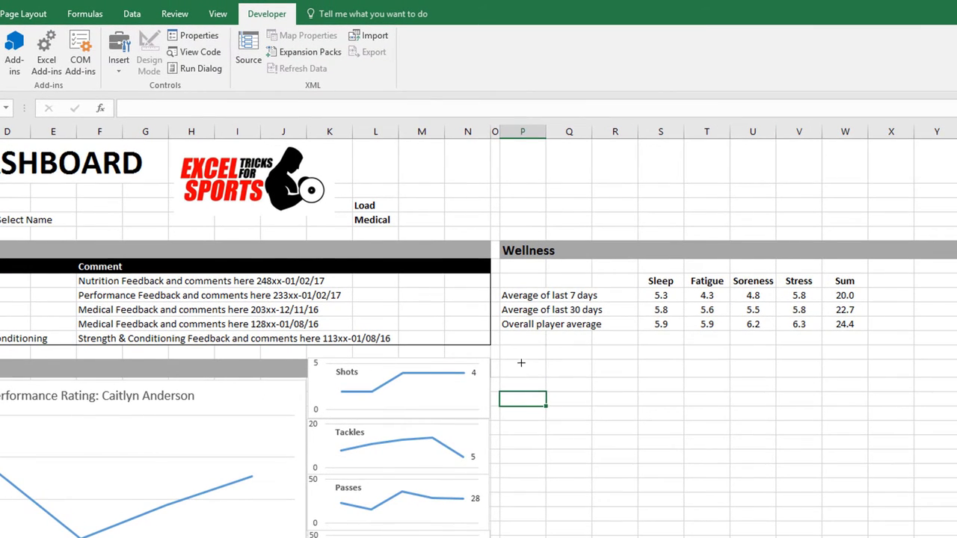
{"action": "left_click_drag", "start_coordinate": [669, 353], "coordinate": [704, 508]}
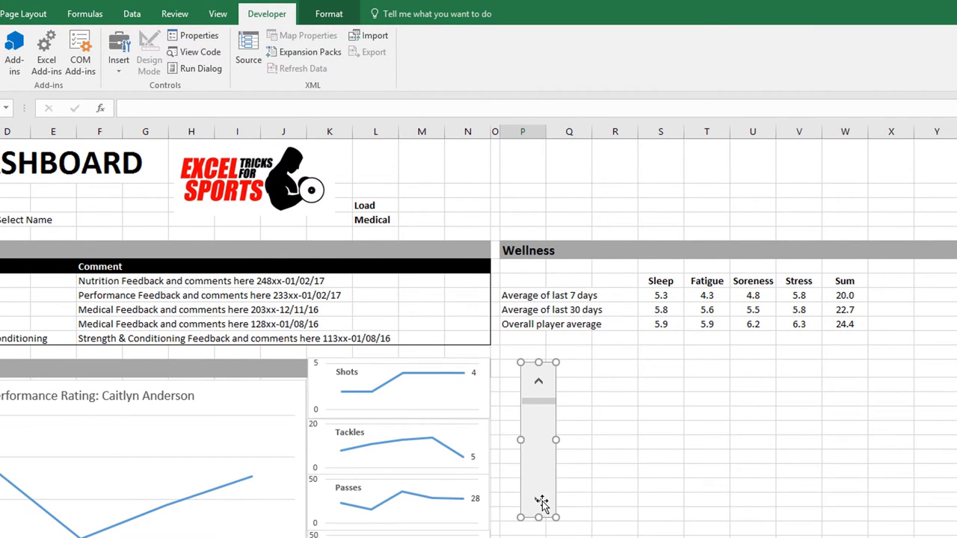
{"action": "key", "text": "Delete"}
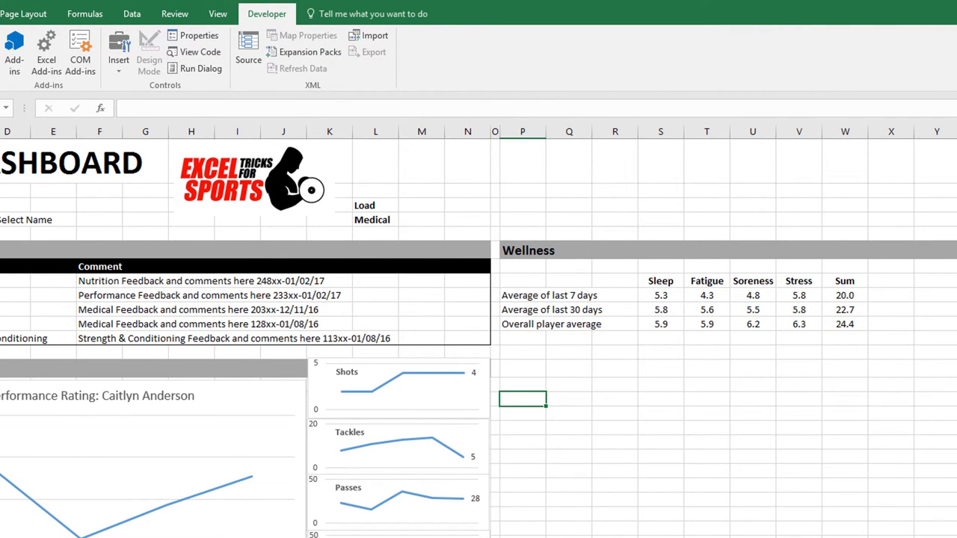
{"action": "left_click", "coordinate": [118, 58]}
{"action": "left_click", "coordinate": [135, 117]}
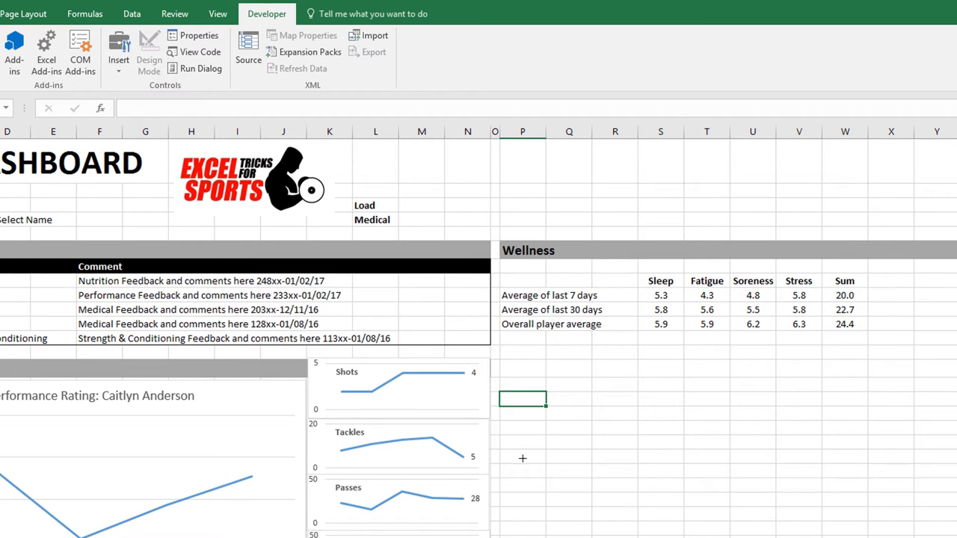
{"action": "mouse_move", "coordinate": [520, 421]}
{"action": "left_mouse_down"}
{"action": "mouse_move", "coordinate": [755, 440]}
{"action": "mouse_move", "coordinate": [887, 436]}
{"action": "left_mouse_up"}
{"action": "left_click_drag", "start_coordinate": [606, 424], "coordinate": [597, 343]}
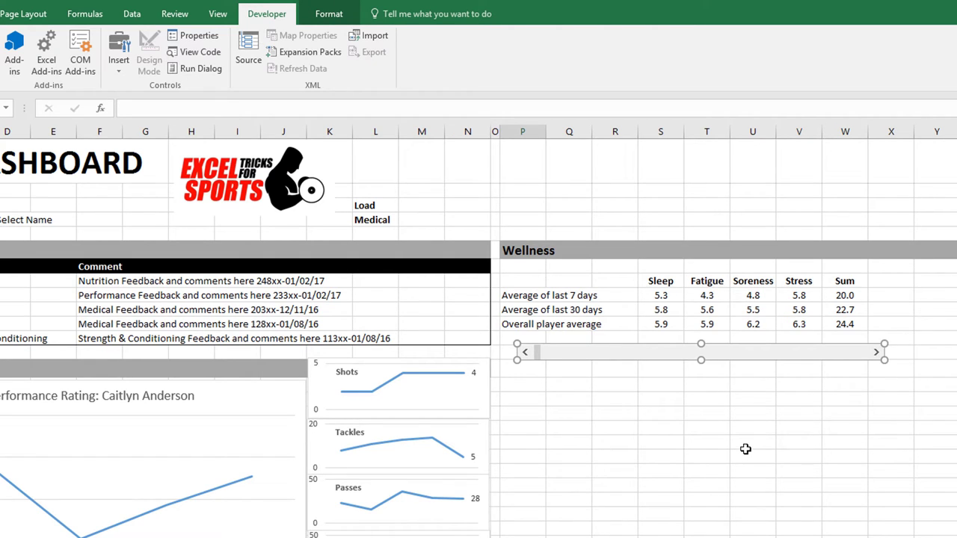
Format the scroll bar with minimum 1, maximum 10, page change 5, linked to Workings!$U$14.
{"action": "right_click", "coordinate": [552, 358]}
{"action": "left_click", "coordinate": [603, 470]}
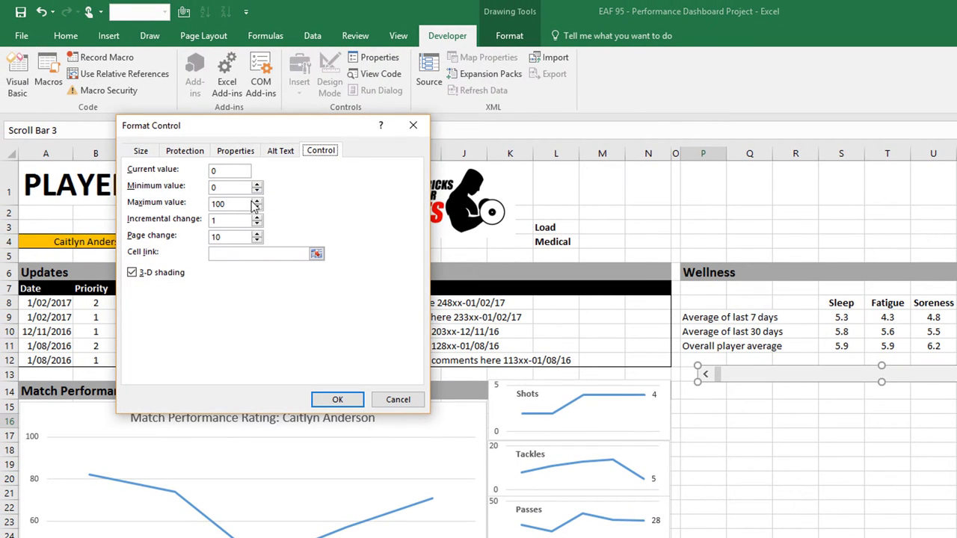
{"action": "left_click", "coordinate": [225, 171]}
{"action": "double_click", "coordinate": [218, 205]}
{"action": "type", "text": "10"}
{"action": "left_click", "coordinate": [243, 236]}
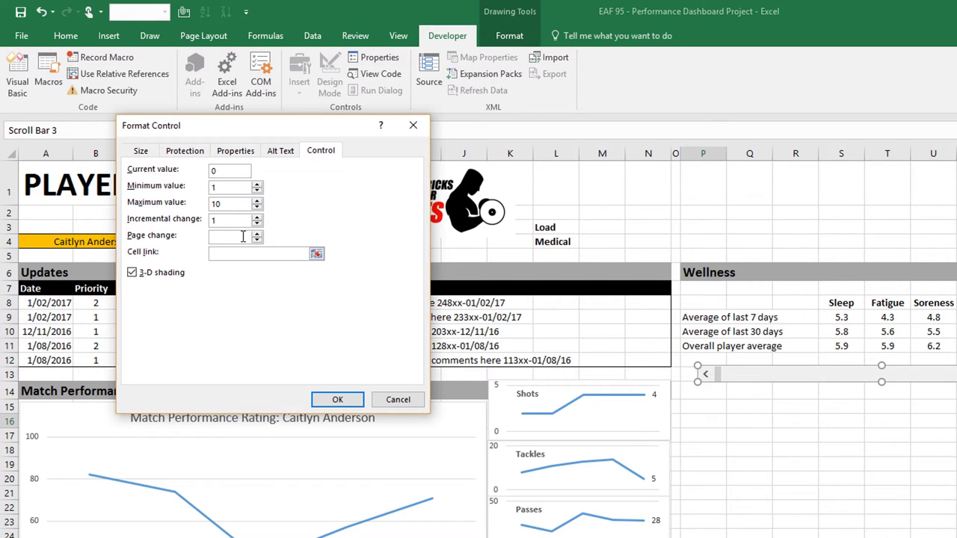
{"action": "left_click", "coordinate": [317, 254]}
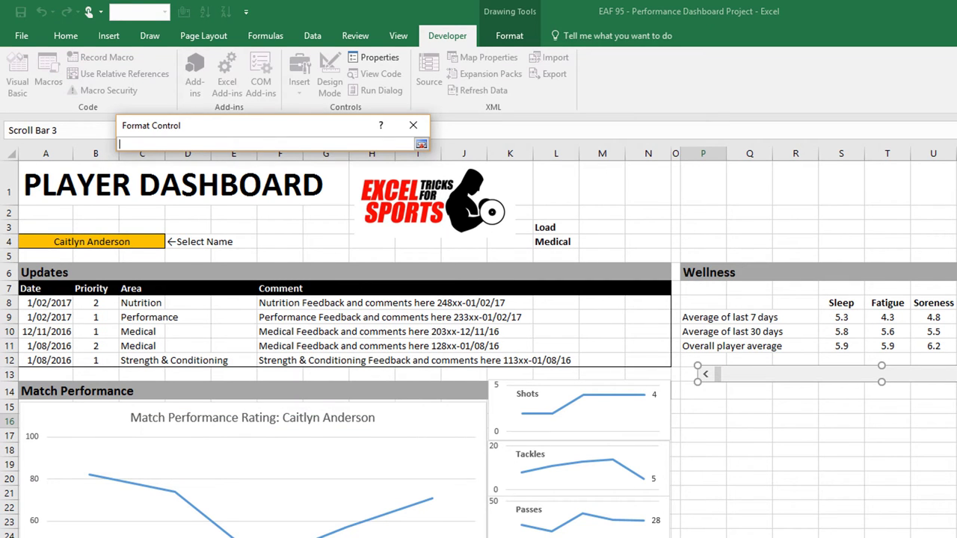
{"action": "key", "text": "ctrl+Page_Down"}
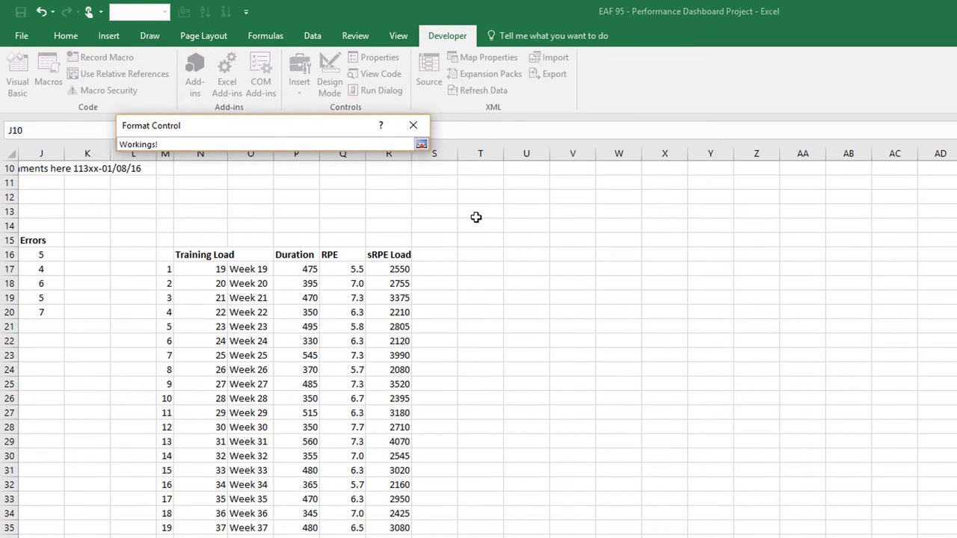
{"action": "left_click", "coordinate": [526, 225]}
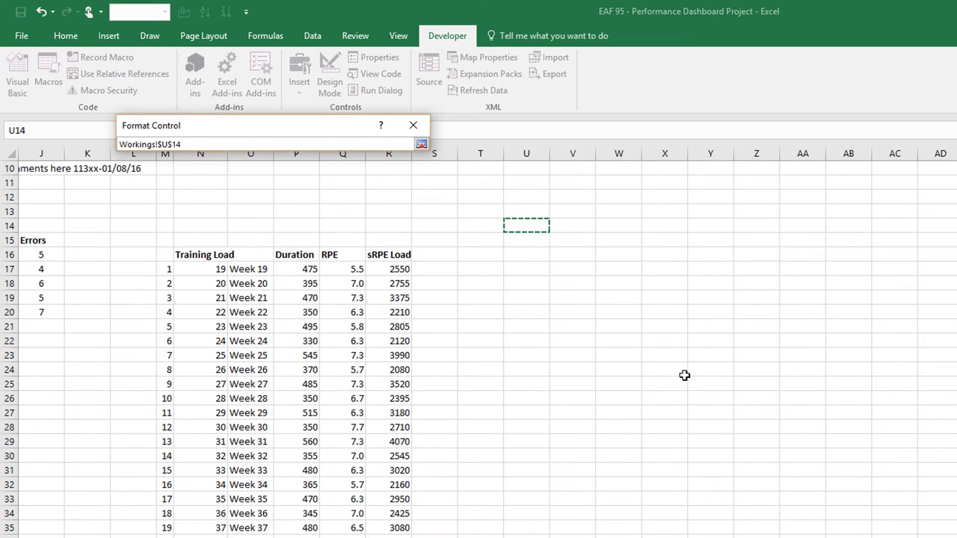
{"action": "left_click", "coordinate": [413, 125]}
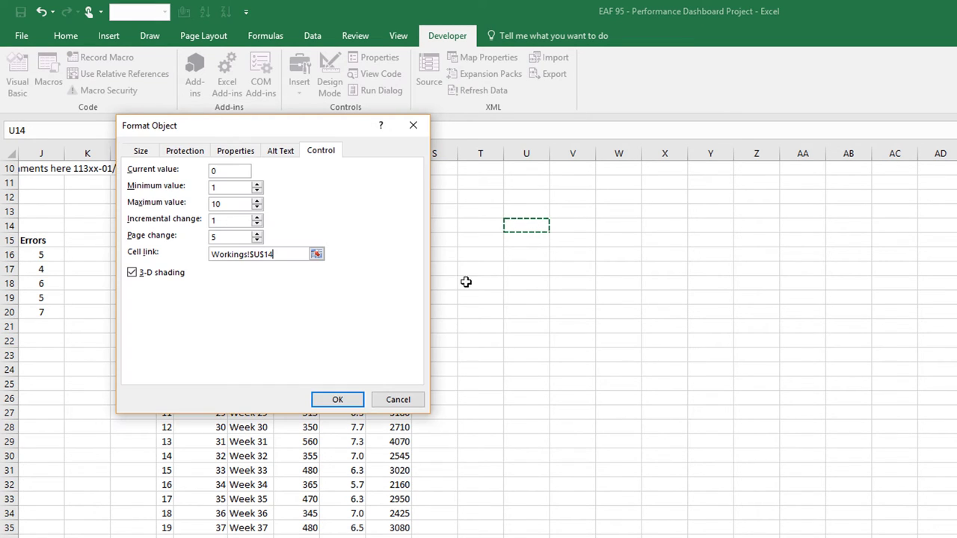
Confirm and test the scroll bar, then label S14 on Workings 'Scrollbar index'.
{"action": "left_click", "coordinate": [338, 399]}
{"action": "left_click", "coordinate": [706, 403]}
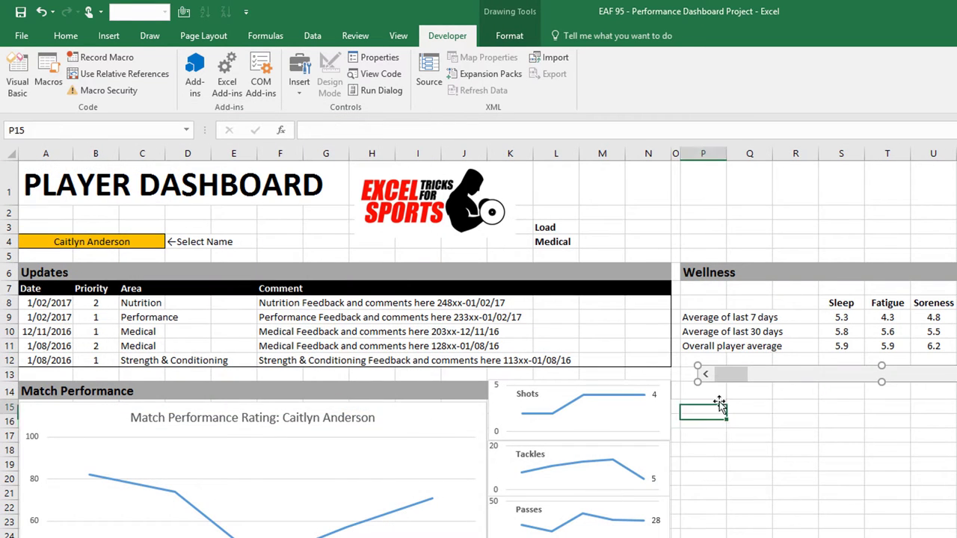
{"action": "left_click", "coordinate": [766, 374]}
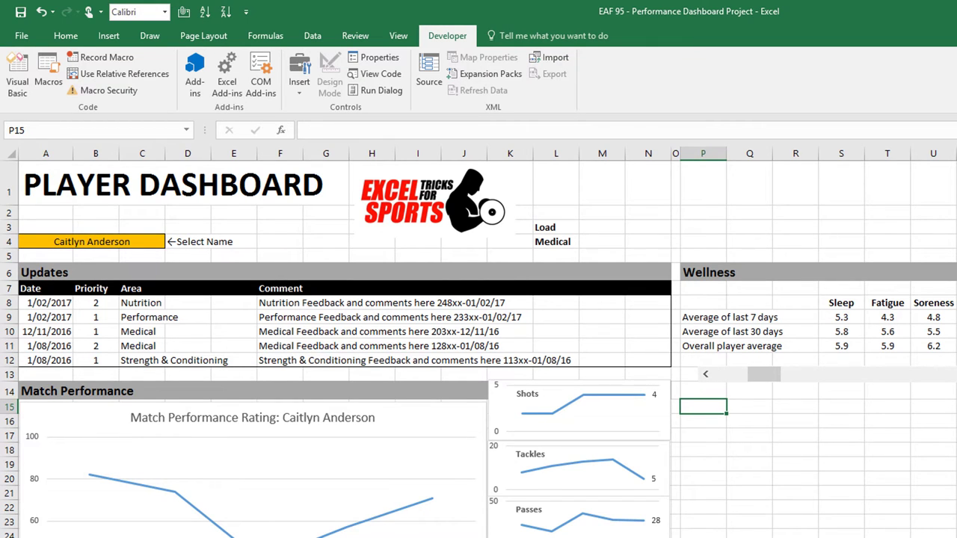
{"action": "key", "text": "ctrl+Page_Down"}
{"action": "key", "text": "Up"}
{"action": "key", "text": "Up"}
{"action": "key", "text": "Up"}
{"action": "key", "text": "Up"}
{"action": "key", "text": "Up"}
{"action": "key", "text": "Up"}
{"action": "key", "text": "Up"}
{"action": "key", "text": "Up"}
{"action": "type", "text": "Scrool"}
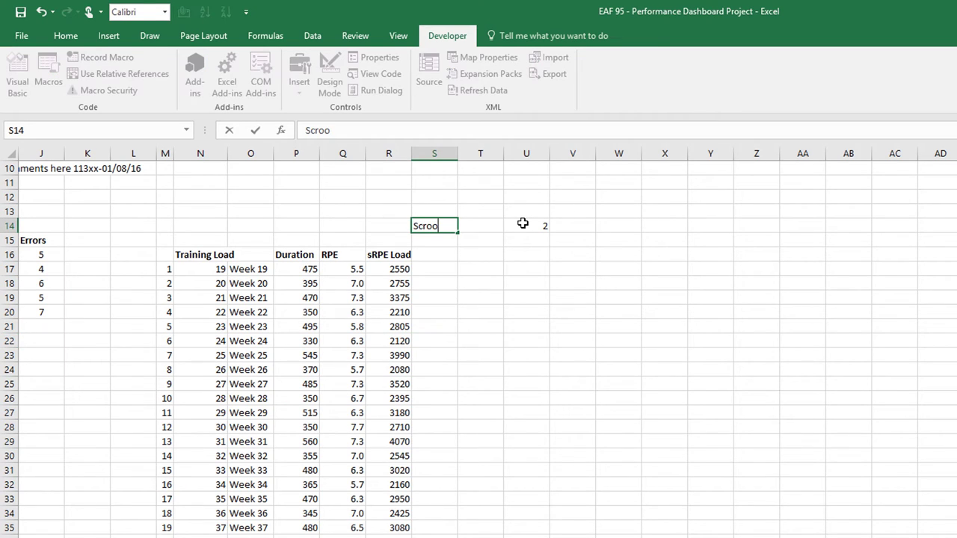
{"action": "key", "text": "BackSpace"}
{"action": "key", "text": "BackSpace"}
{"action": "type", "text": "llbar index"}
{"action": "key", "text": "Return"}
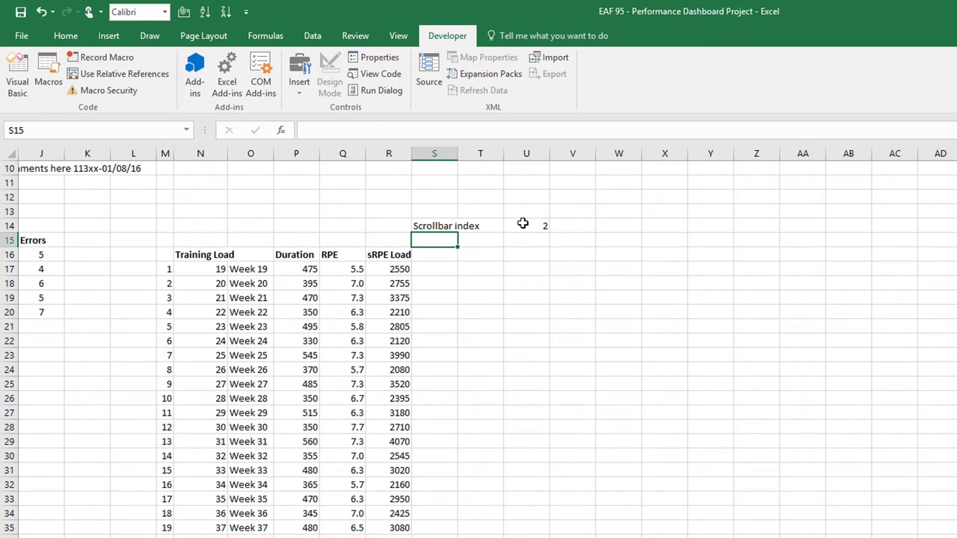
Enter 1, 2, 3 in U16:U18 and extend the series down to 10.
{"action": "left_click", "coordinate": [528, 254]}
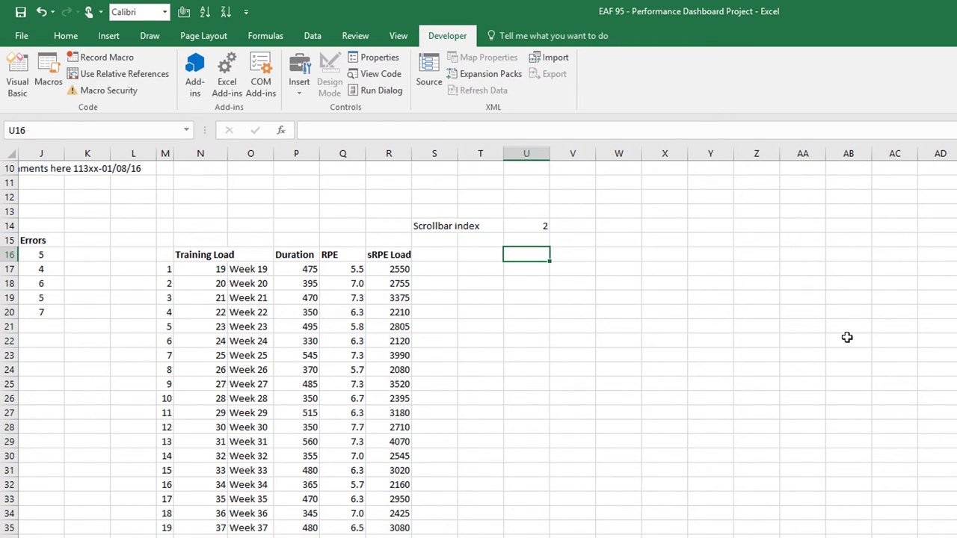
{"action": "type", "text": "1"}
{"action": "key", "text": "Return"}
{"action": "type", "text": "2"}
{"action": "key", "text": "Return"}
{"action": "type", "text": "3"}
{"action": "key", "text": "Return"}
{"action": "left_click_drag", "start_coordinate": [534, 254], "coordinate": [547, 389]}
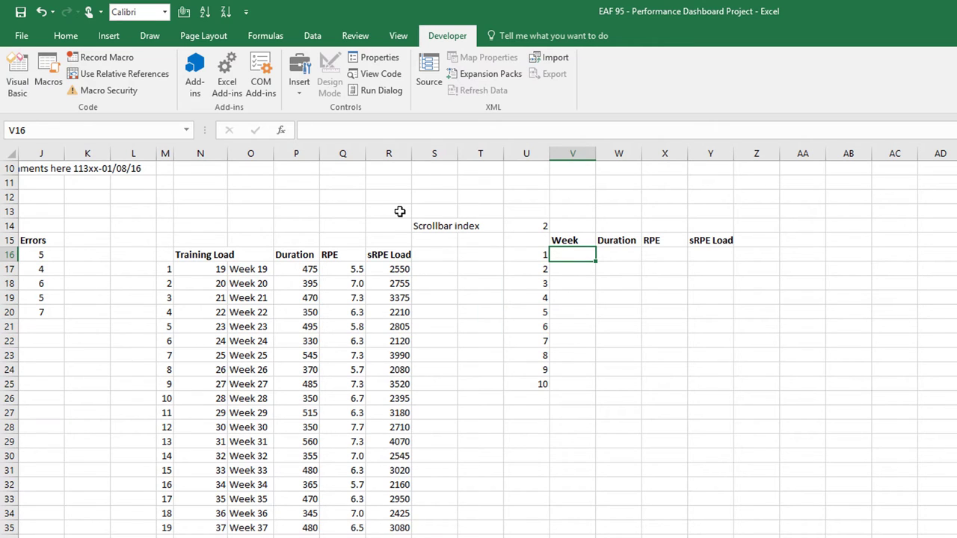
In V16 enter =INDEX(O$17:O$36,$U$14), returning Week 20.
{"action": "type", "text": "="}
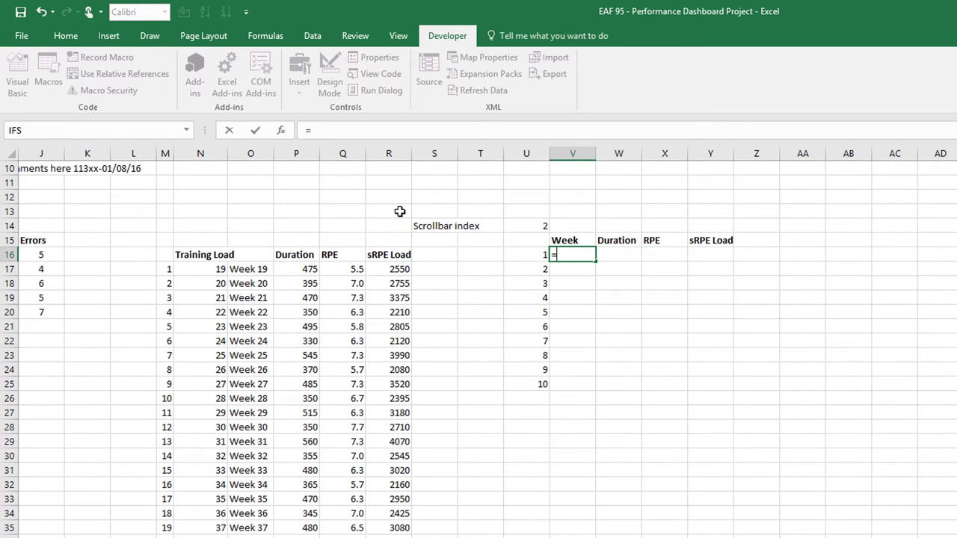
{"action": "type", "text": "index("}
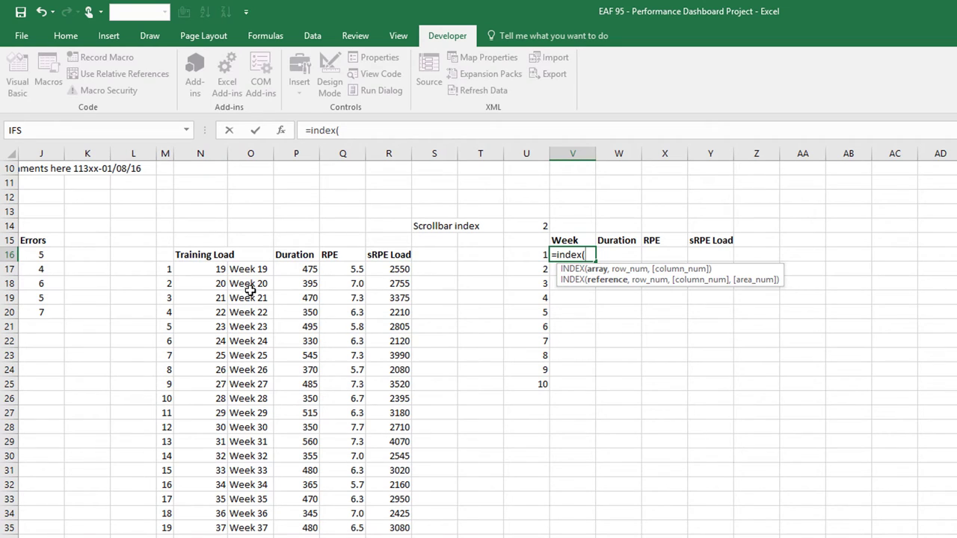
{"action": "left_click_drag", "start_coordinate": [251, 270], "coordinate": [249, 535]}
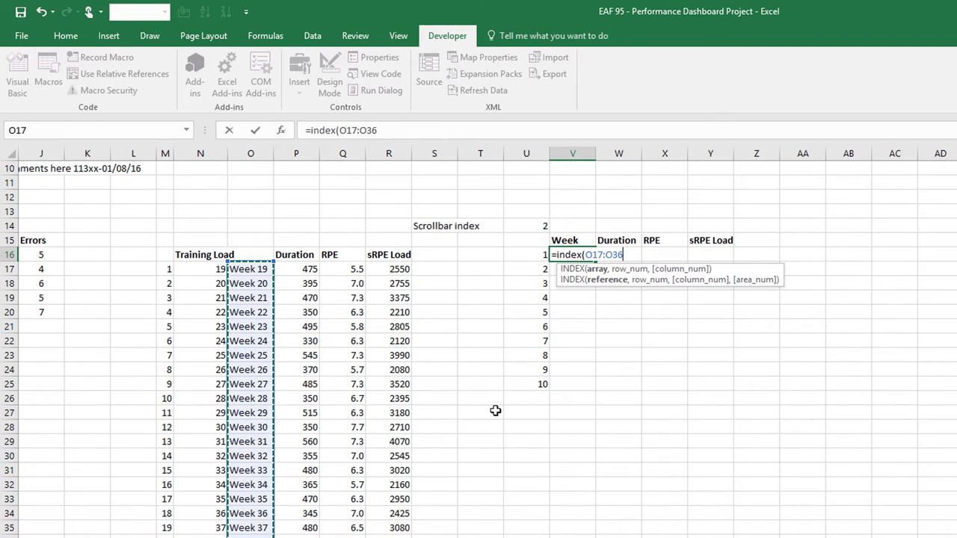
{"action": "key", "text": "F4"}
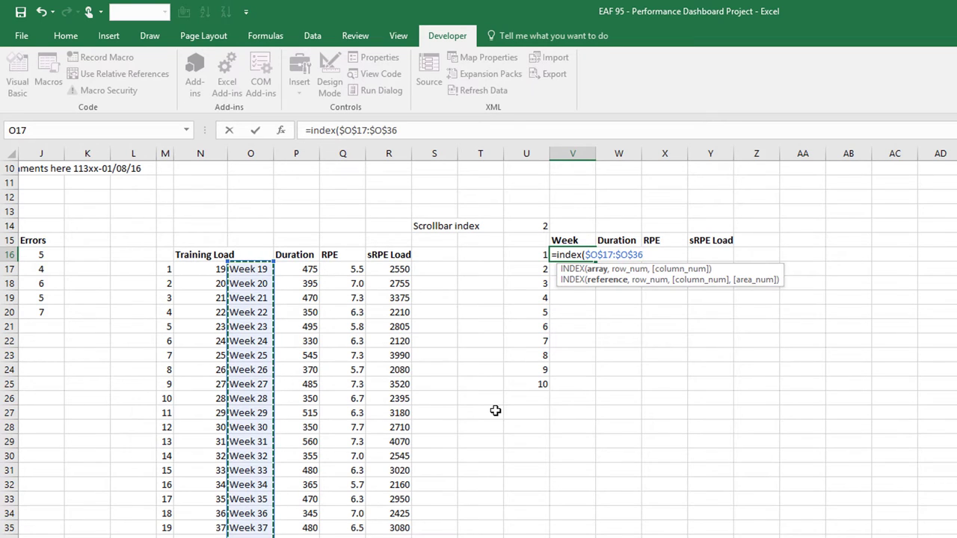
{"action": "key", "text": "F4"}
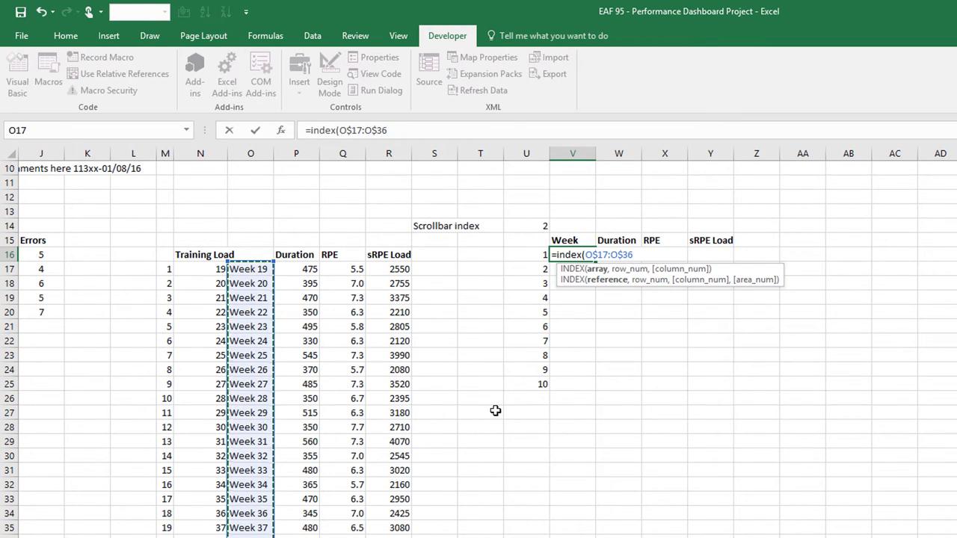
{"action": "type", "text": ","}
{"action": "key", "text": "Up"}
{"action": "key", "text": "Up"}
{"action": "key", "text": "Left"}
{"action": "key", "text": "F4"}
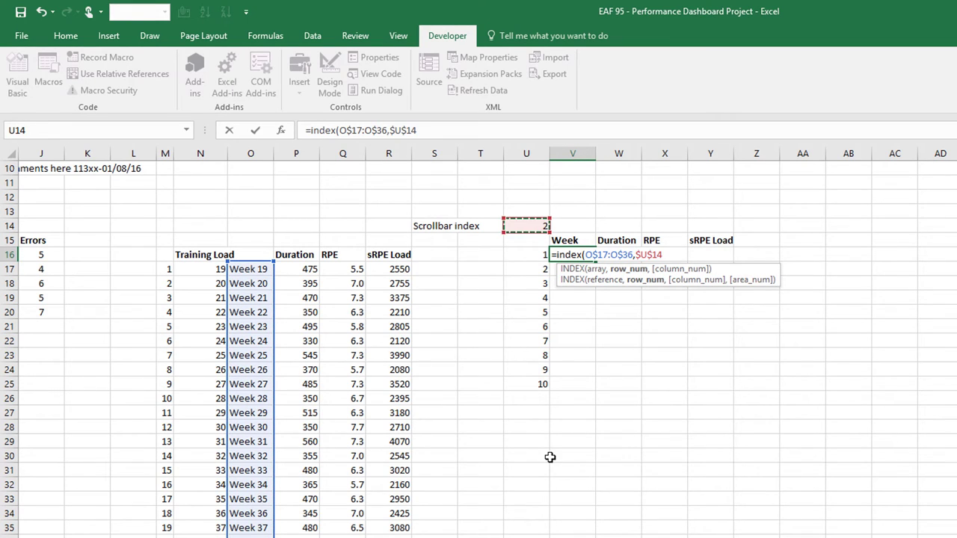
{"action": "type", "text": ")"}
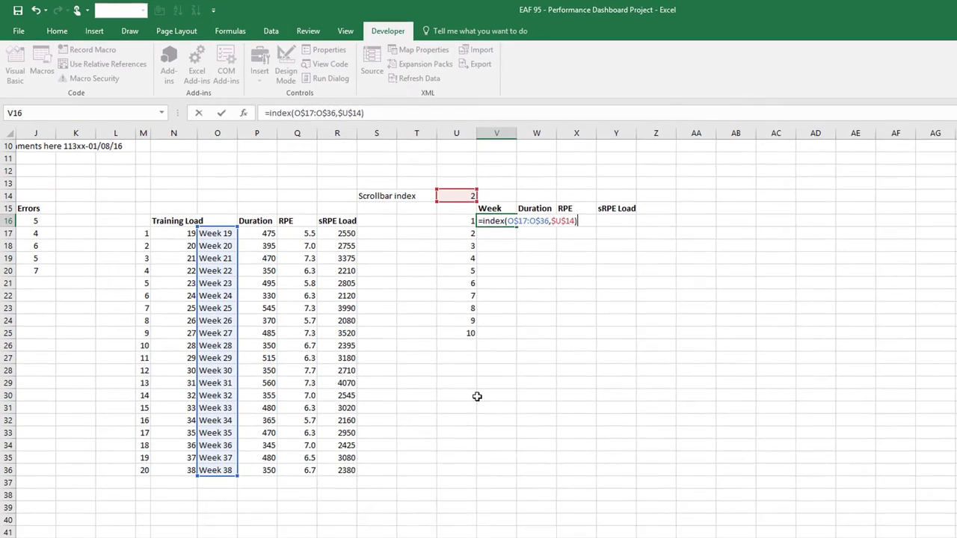
{"action": "key", "text": "Return"}
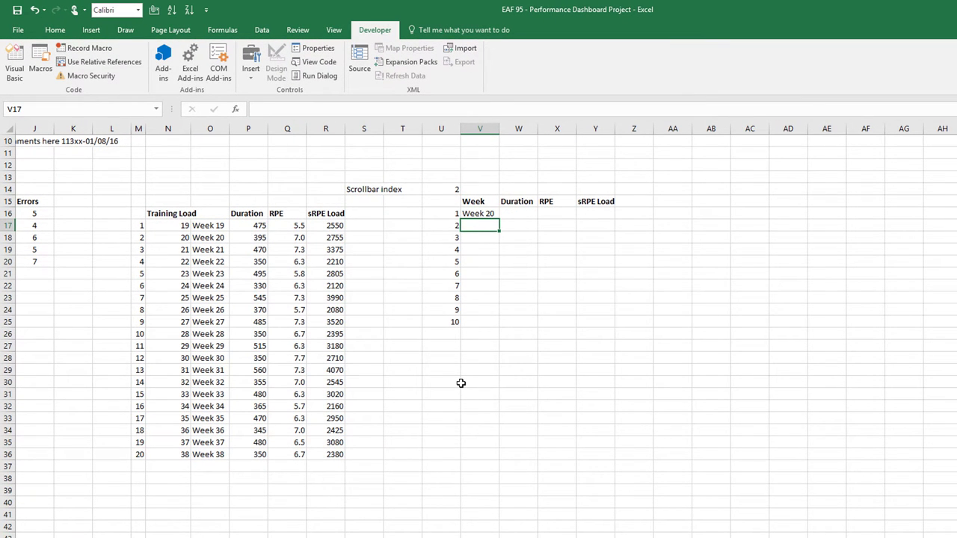
Step the dashboard scroll bar forward twice to change the index.
{"action": "key", "text": "ctrl+Page_Up"}
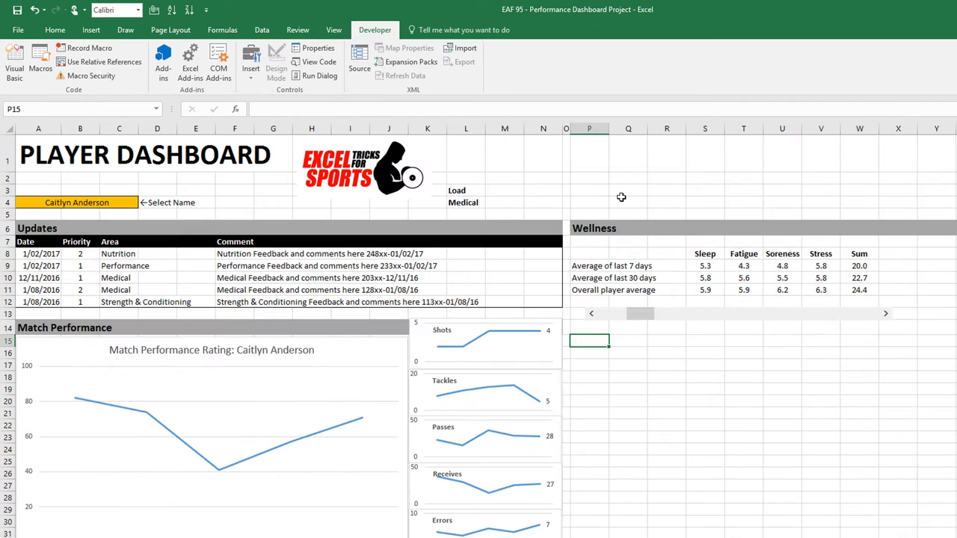
{"action": "left_click", "coordinate": [886, 315]}
{"action": "left_click", "coordinate": [886, 314]}
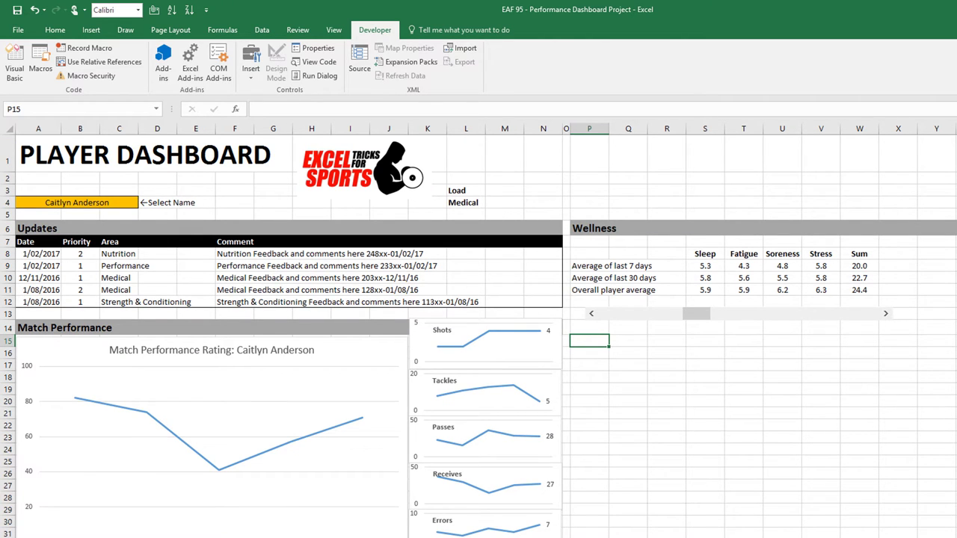
{"action": "key", "text": "ctrl+Page_Down"}
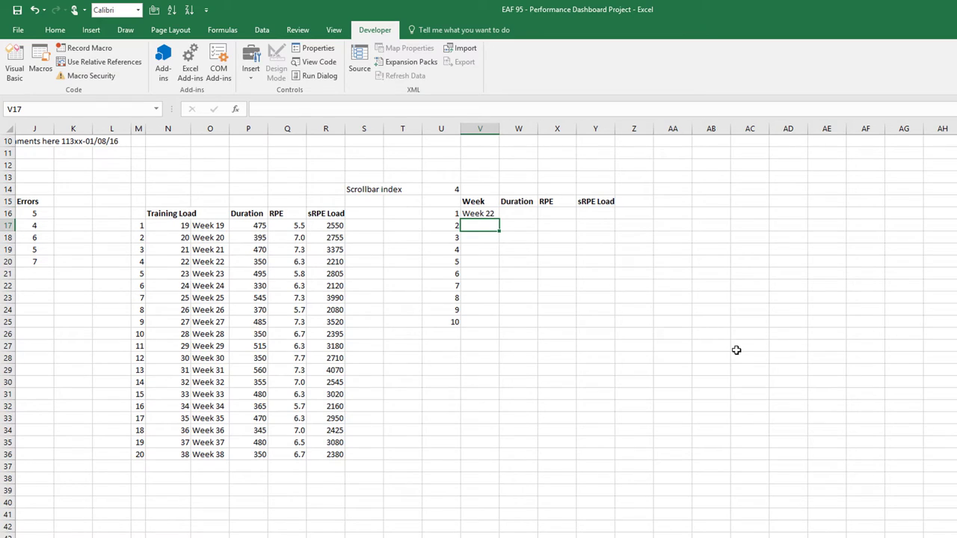
Change V16 to =INDEX(O$17:O$36,$U$14+$U16-1) and fill it down to V25.
{"action": "key", "text": "Up"}
{"action": "left_click", "coordinate": [413, 109]}
{"action": "key", "text": "BackSpace"}
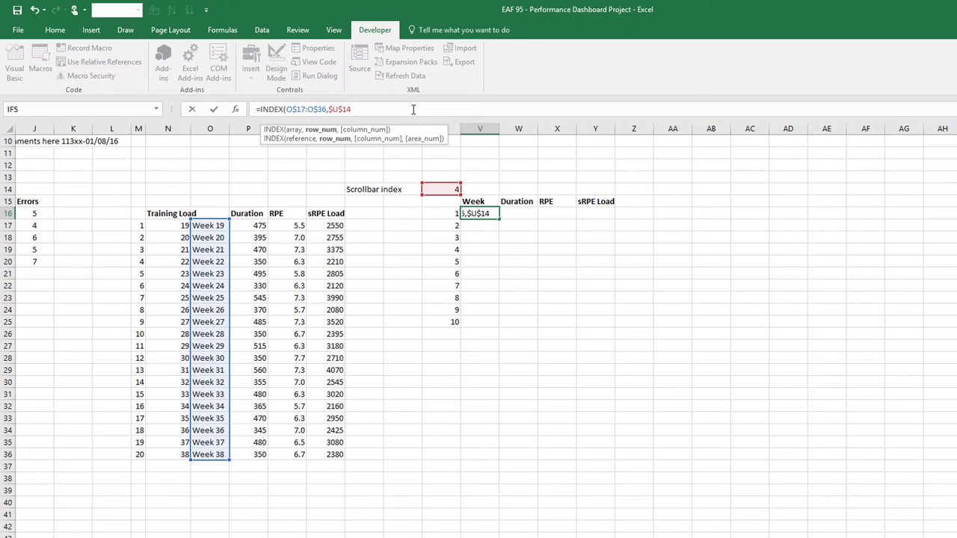
{"action": "type", "text": "+"}
{"action": "key", "text": "Left"}
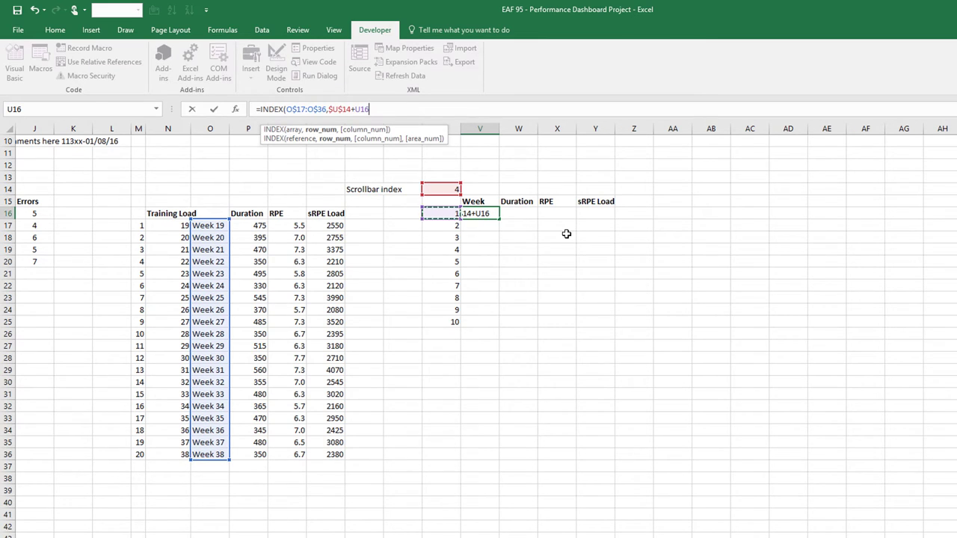
{"action": "key", "text": "F4"}
{"action": "key", "text": "F4"}
{"action": "key", "text": "F4"}
{"action": "type", "text": "-1)"}
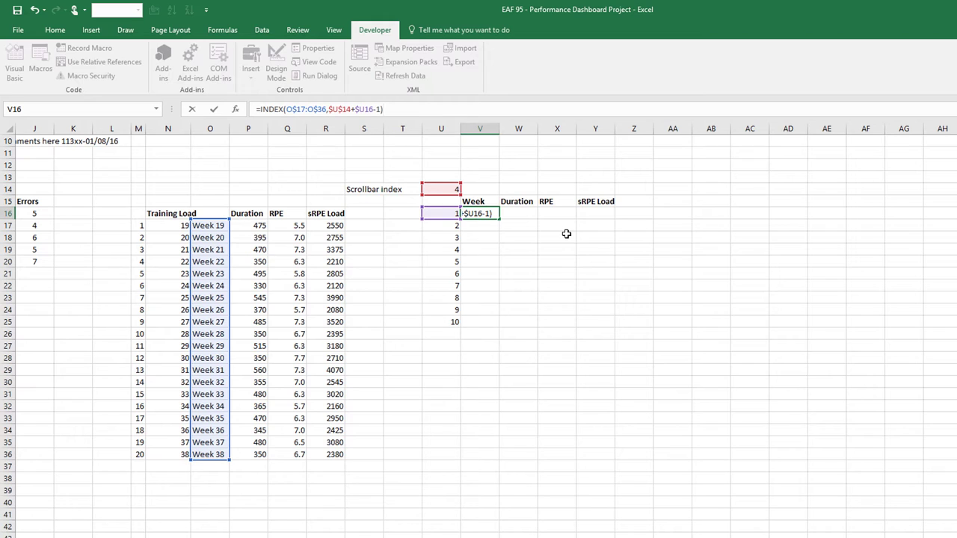
{"action": "key", "text": "Return"}
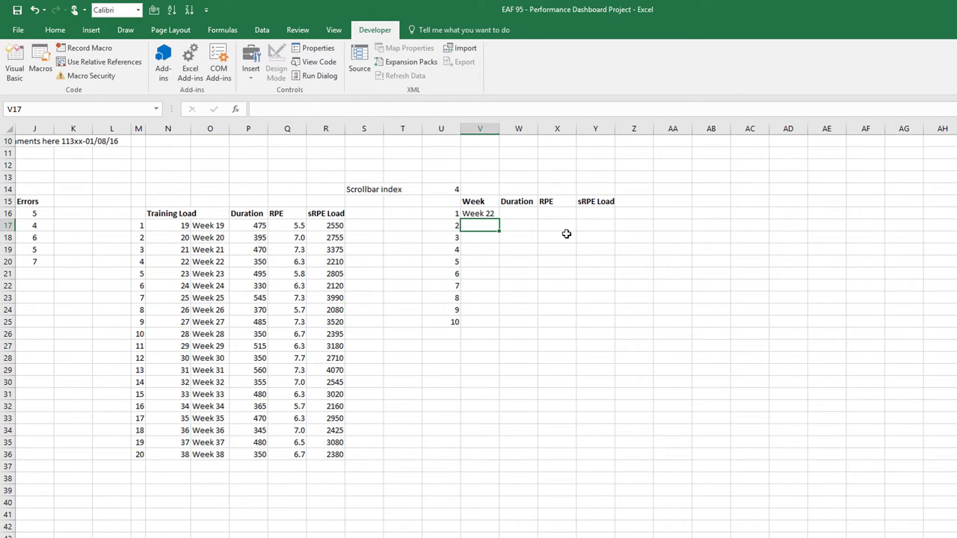
{"action": "left_click", "coordinate": [491, 215]}
{"action": "double_click", "coordinate": [498, 219]}
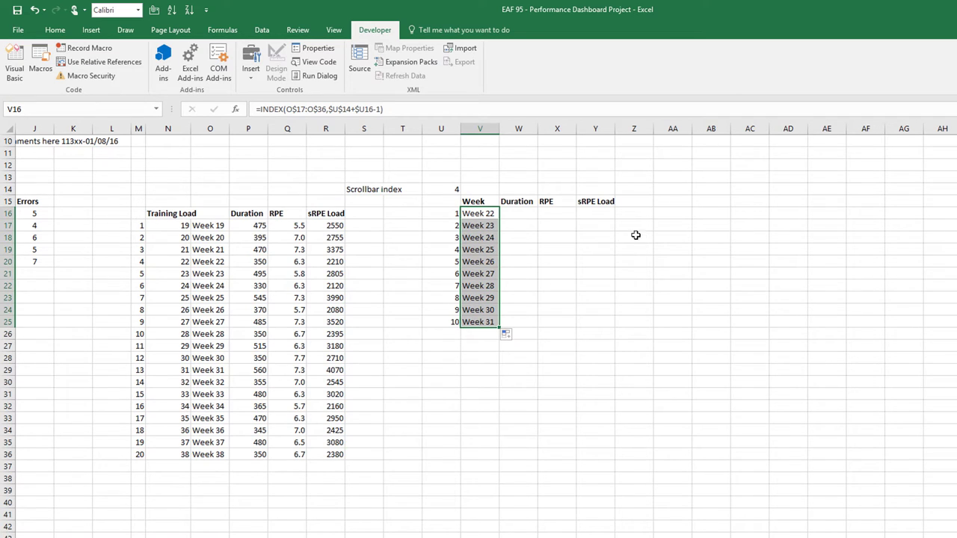
Copy V16's formula across to Y16 and fill Duration, RPE and sRPE Load down to row 25.
{"action": "left_click", "coordinate": [390, 217]}
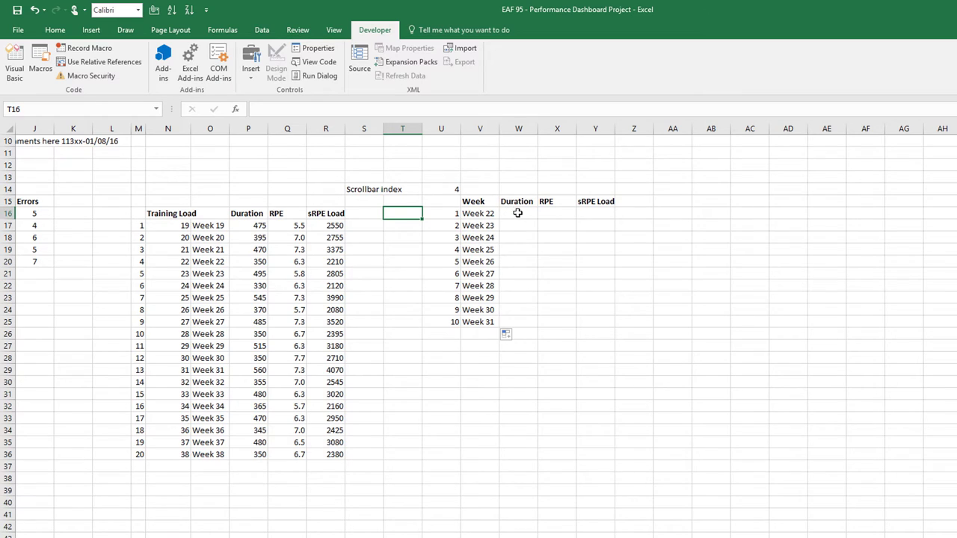
{"action": "left_click", "coordinate": [475, 214]}
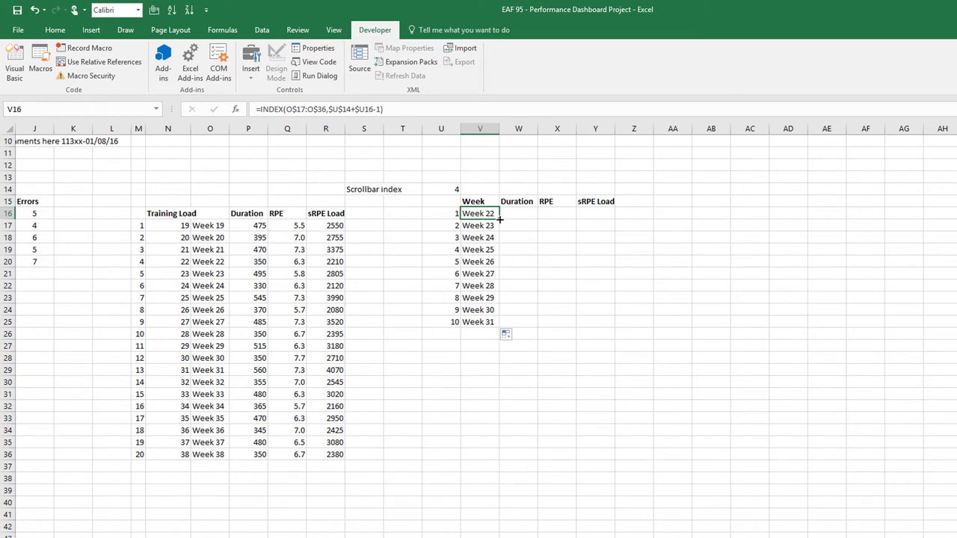
{"action": "left_click_drag", "start_coordinate": [499, 219], "coordinate": [615, 219]}
{"action": "double_click", "coordinate": [615, 219]}
Format the RPE values X16:X25 as Number with one decimal place.
{"action": "left_click_drag", "start_coordinate": [557, 214], "coordinate": [560, 320]}
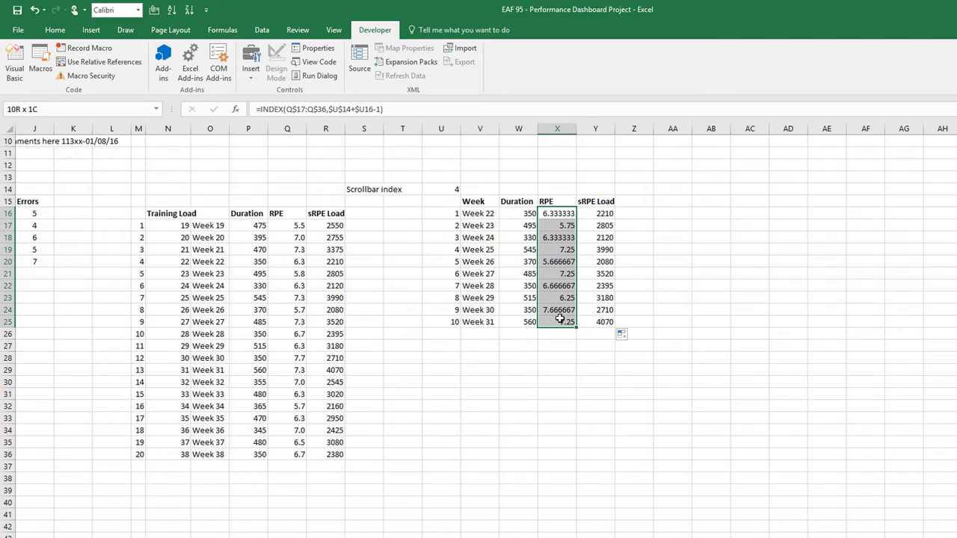
{"action": "left_click", "coordinate": [55, 30]}
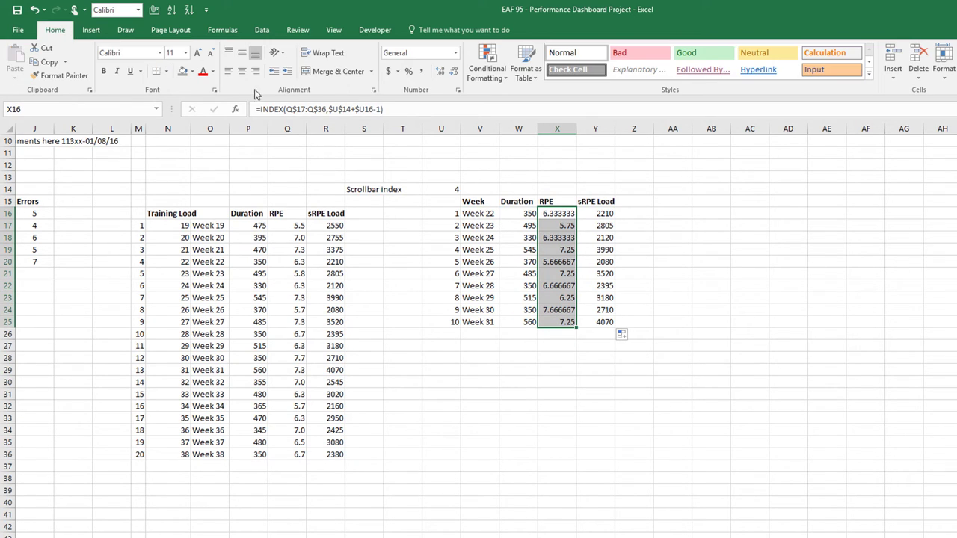
{"action": "left_click", "coordinate": [455, 52]}
{"action": "left_click", "coordinate": [455, 97]}
{"action": "left_click", "coordinate": [453, 71]}
{"action": "left_click", "coordinate": [516, 198]}
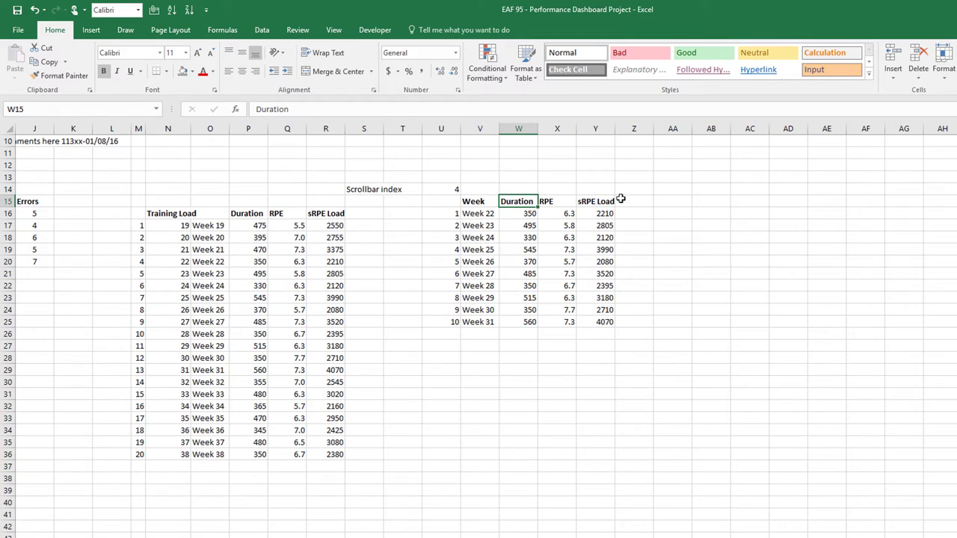
Insert a clustered column chart of sRPE Load from Y15:Y25 and place it beside the table.
{"action": "left_click_drag", "start_coordinate": [595, 202], "coordinate": [595, 321]}
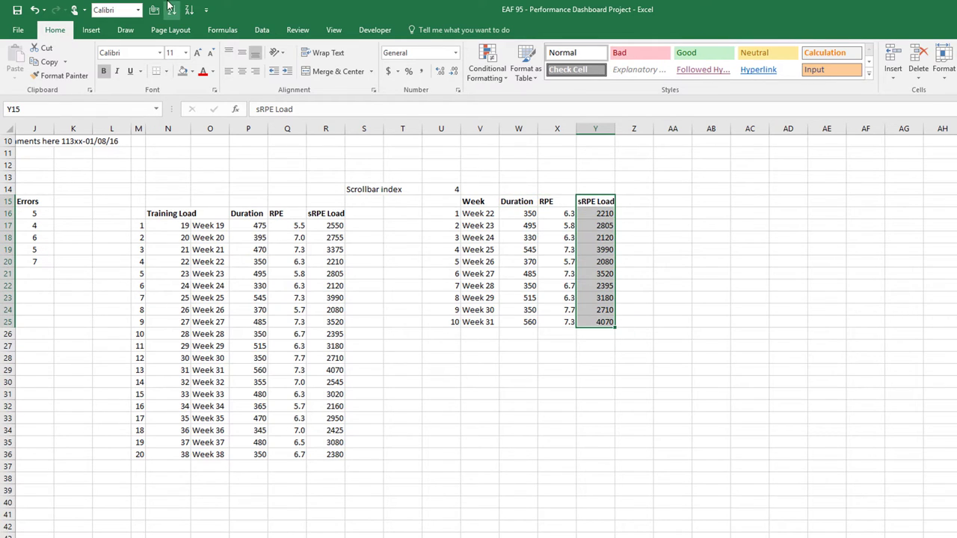
{"action": "left_click", "coordinate": [91, 30]}
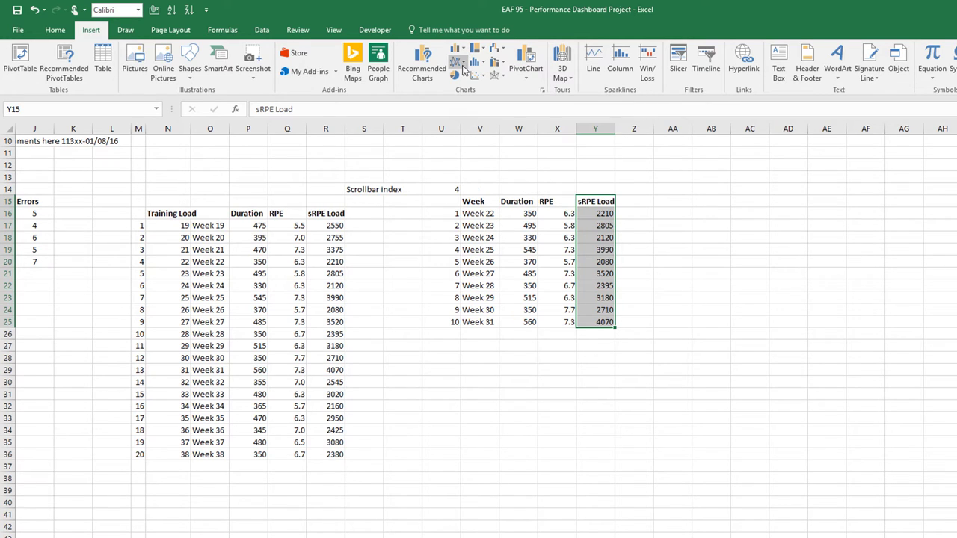
{"action": "left_click", "coordinate": [463, 51]}
{"action": "left_click", "coordinate": [464, 77]}
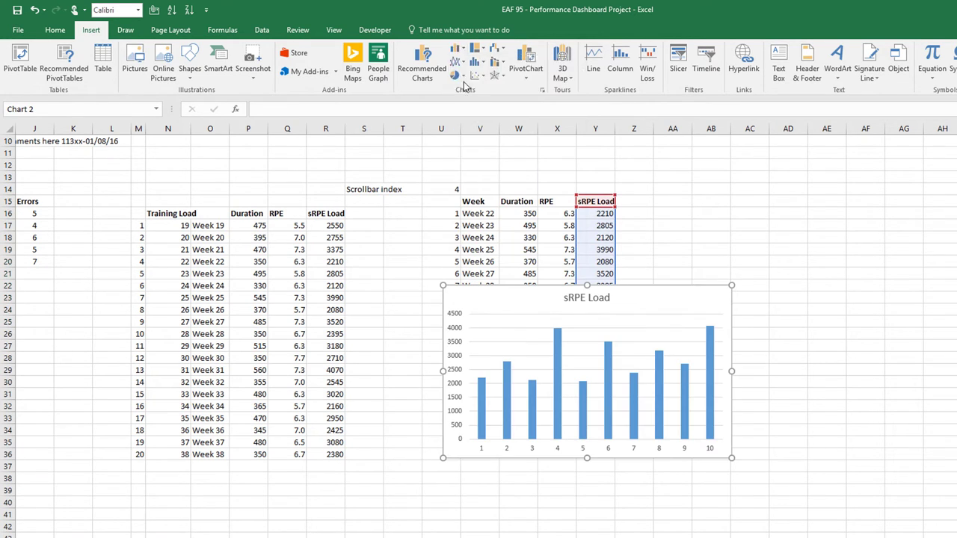
{"action": "left_click_drag", "start_coordinate": [486, 283], "coordinate": [664, 166]}
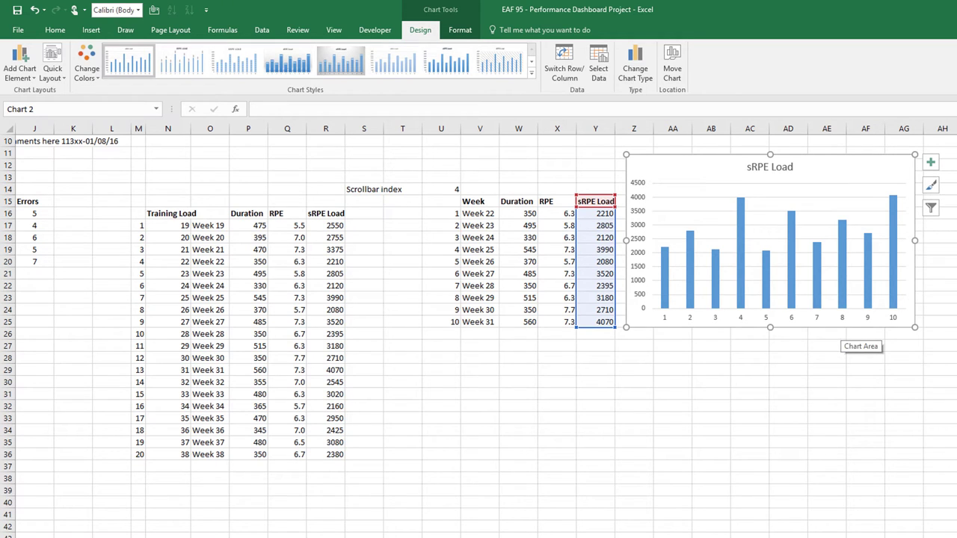
{"action": "scroll", "coordinate": [479, 329], "scroll_direction": "right", "scroll_amount": 7}
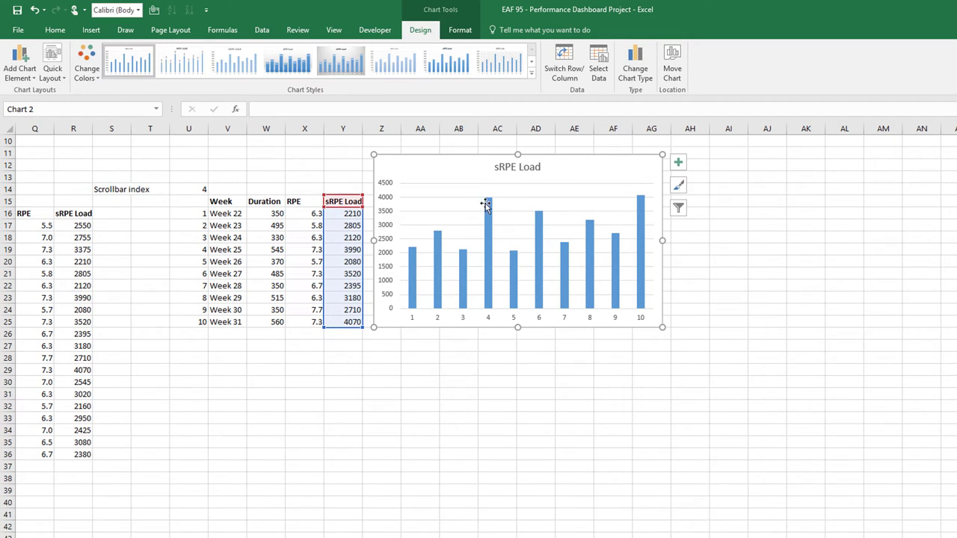
Label the sRPE Load chart's horizontal axis with Weeks 22–31 from V16:V25.
{"action": "right_click", "coordinate": [488, 228]}
{"action": "left_click", "coordinate": [533, 274]}
{"action": "left_click", "coordinate": [251, 242]}
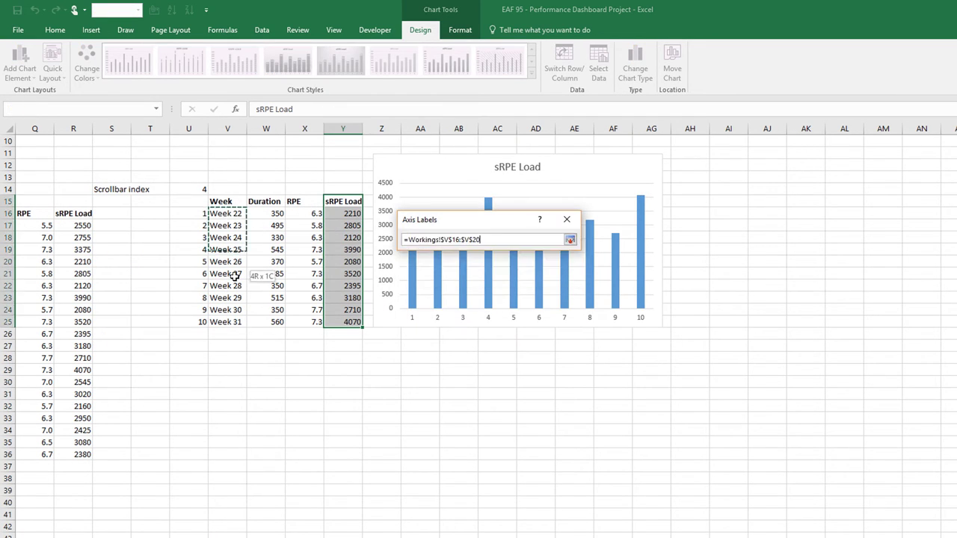
{"action": "left_click_drag", "start_coordinate": [235, 281], "coordinate": [234, 323]}
{"action": "left_click", "coordinate": [518, 266]}
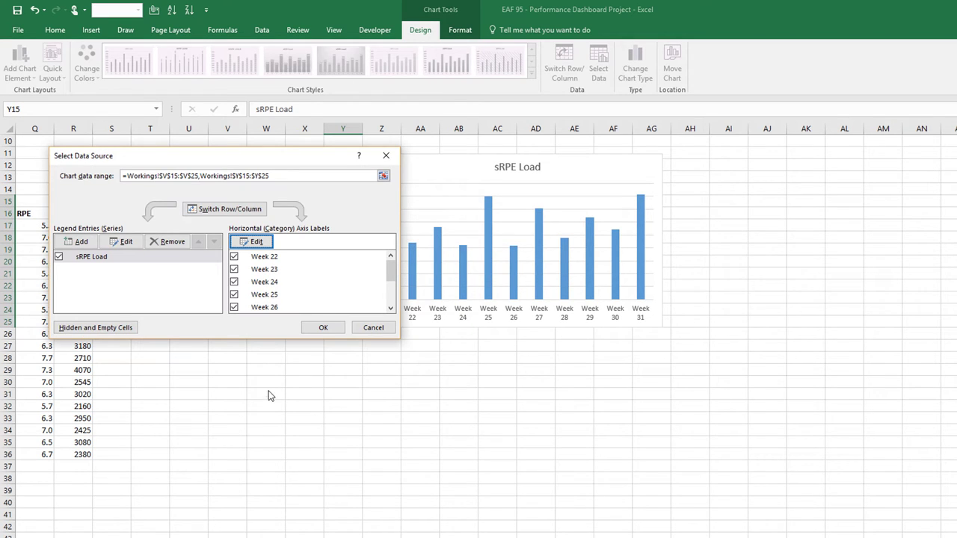
{"action": "left_click", "coordinate": [317, 328]}
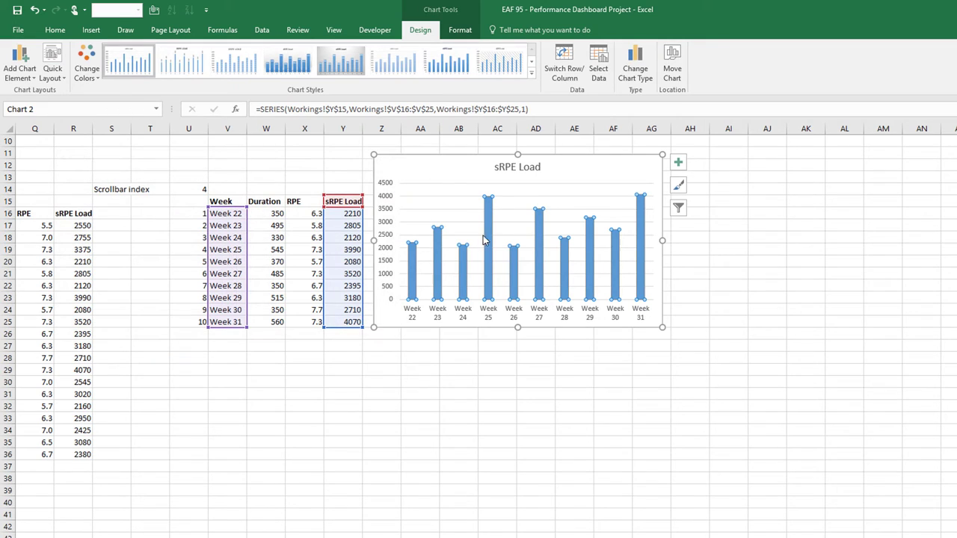
Set the sRPE Load columns to a 100% gap width, then cut the chart.
{"action": "right_click", "coordinate": [490, 237]}
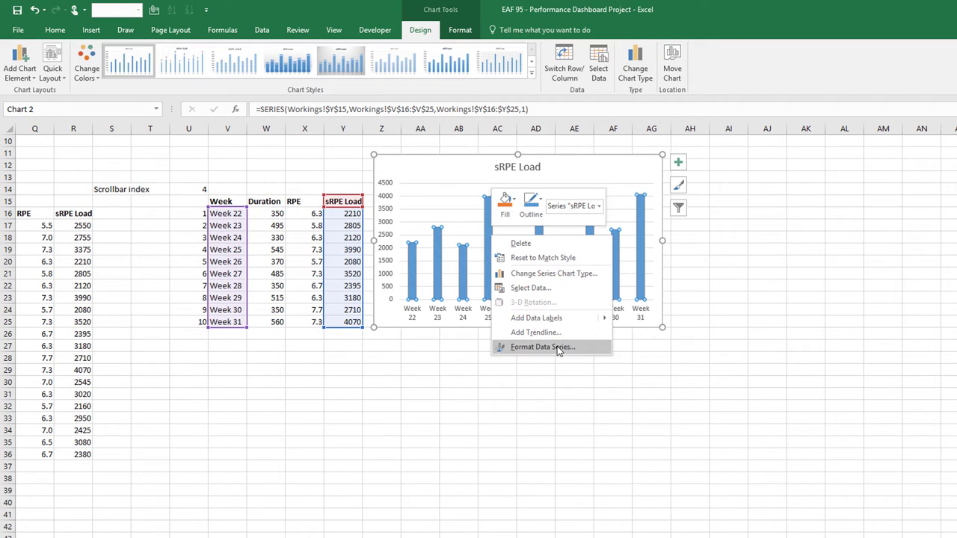
{"action": "left_click", "coordinate": [557, 347]}
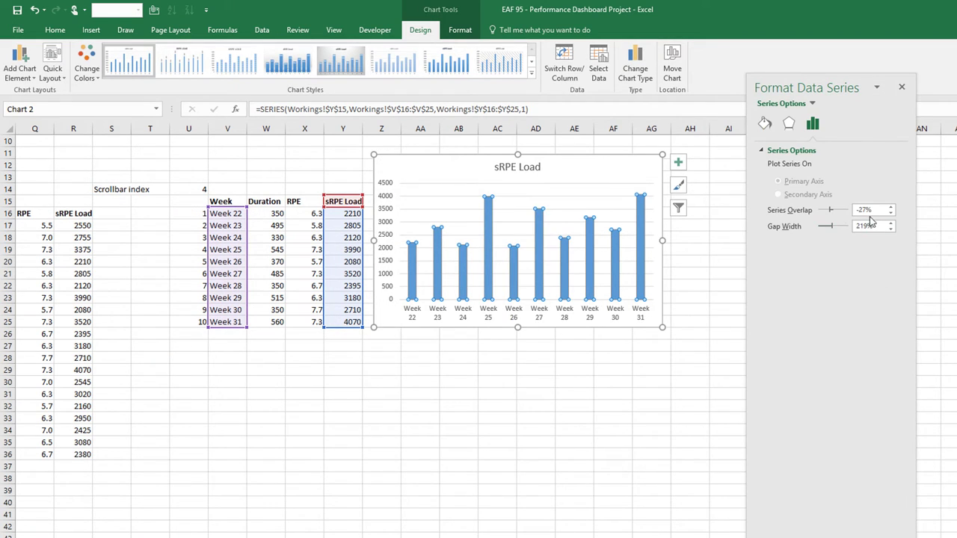
{"action": "left_click", "coordinate": [867, 226]}
{"action": "type", "text": "100%"}
{"action": "key", "text": "Return"}
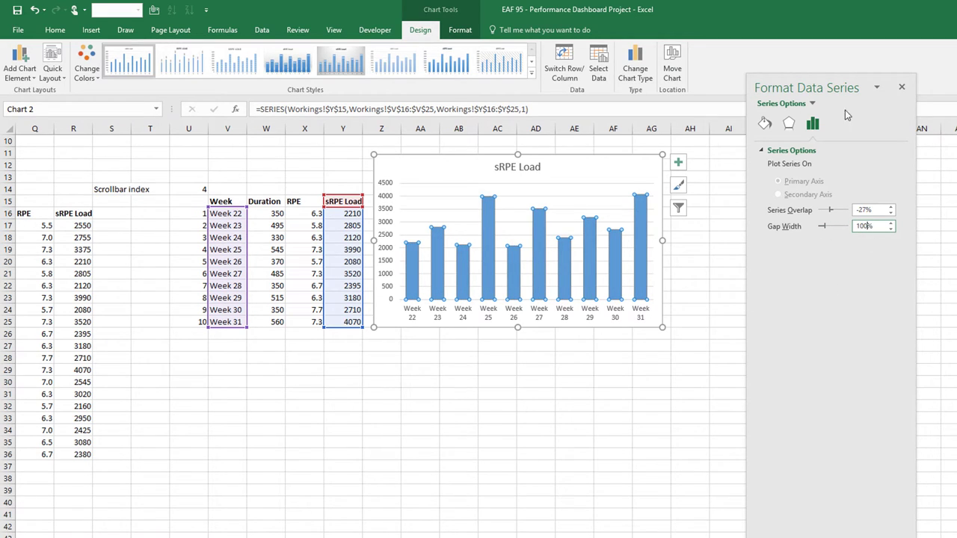
{"action": "left_click", "coordinate": [902, 89]}
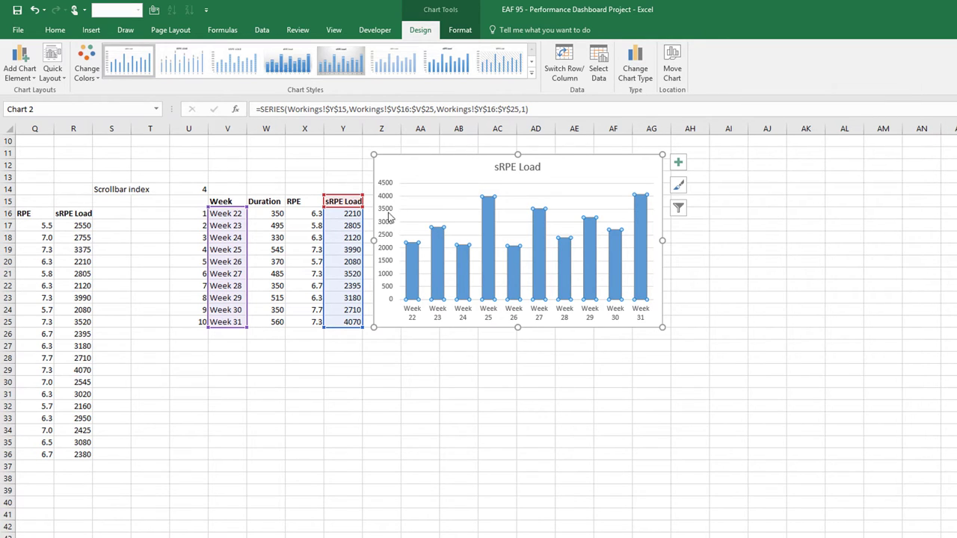
{"action": "right_click", "coordinate": [412, 161]}
{"action": "left_click", "coordinate": [436, 170]}
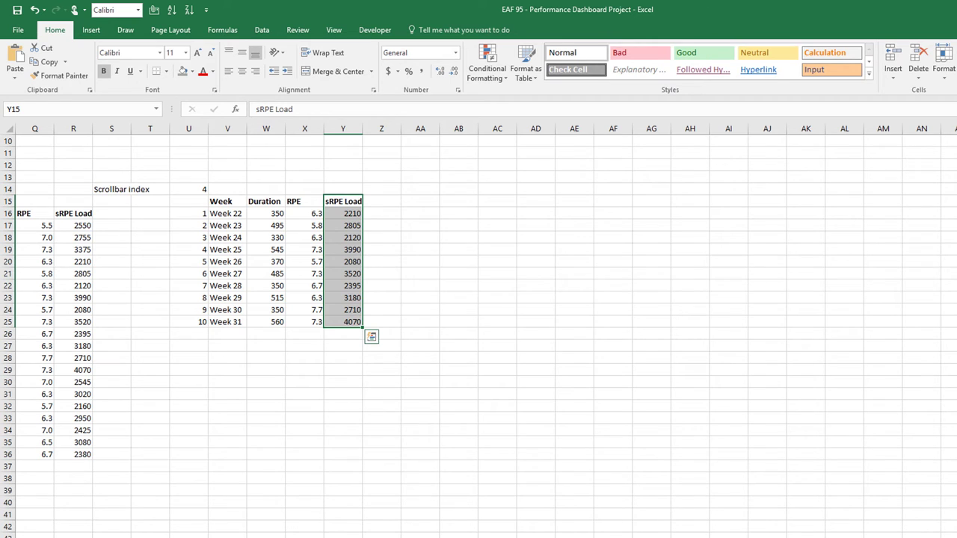
Paste the sRPE Load chart onto the Player Dashboard just below the Wellness table.
{"action": "key", "text": "ctrl+Page_Up"}
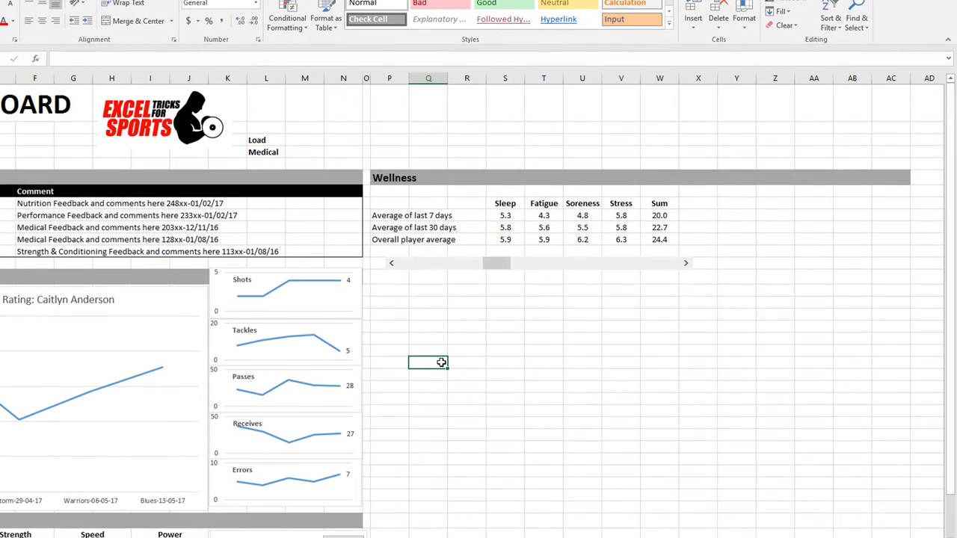
{"action": "key", "text": "ctrl+v"}
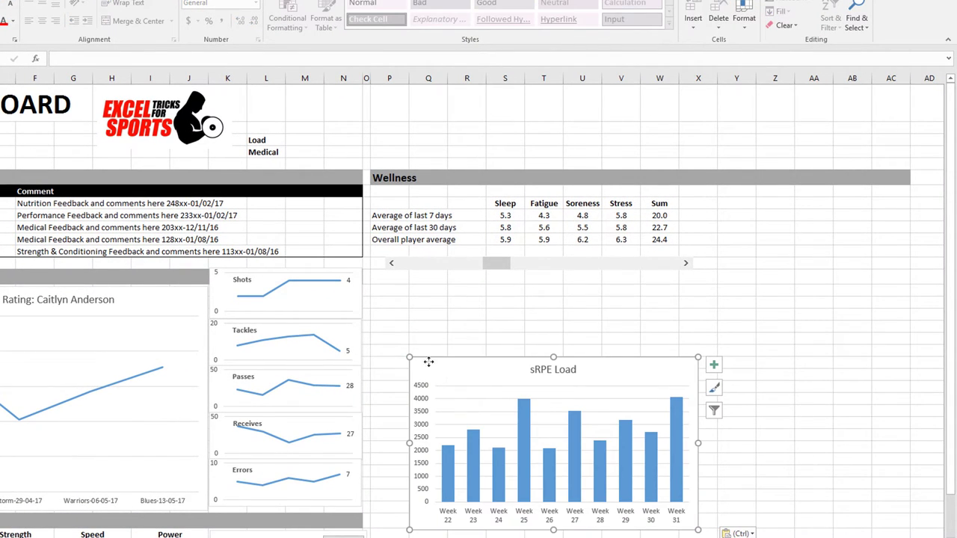
{"action": "left_click_drag", "start_coordinate": [423, 354], "coordinate": [408, 283]}
{"action": "left_click", "coordinate": [740, 374]}
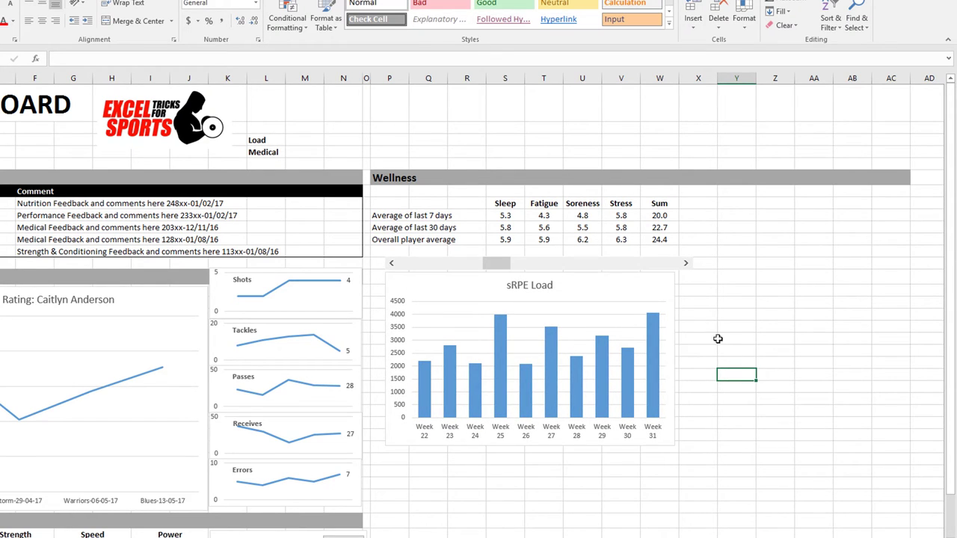
Step the chart's week scroll bar seven weeks later.
{"action": "left_click", "coordinate": [686, 265]}
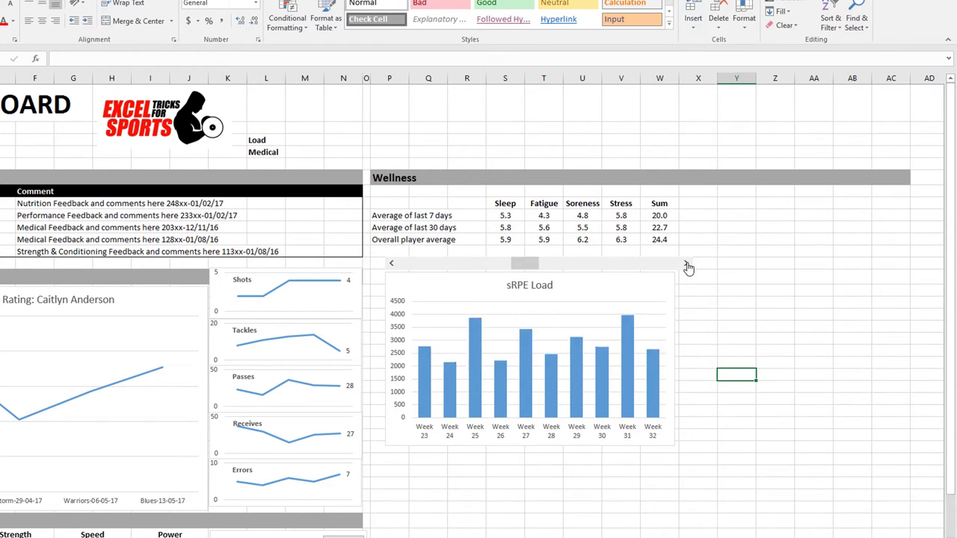
{"action": "left_click", "coordinate": [686, 265]}
{"action": "left_click", "coordinate": [687, 265]}
{"action": "left_click", "coordinate": [686, 265]}
{"action": "left_click", "coordinate": [686, 265]}
{"action": "left_click", "coordinate": [686, 265]}
{"action": "left_click", "coordinate": [686, 266]}
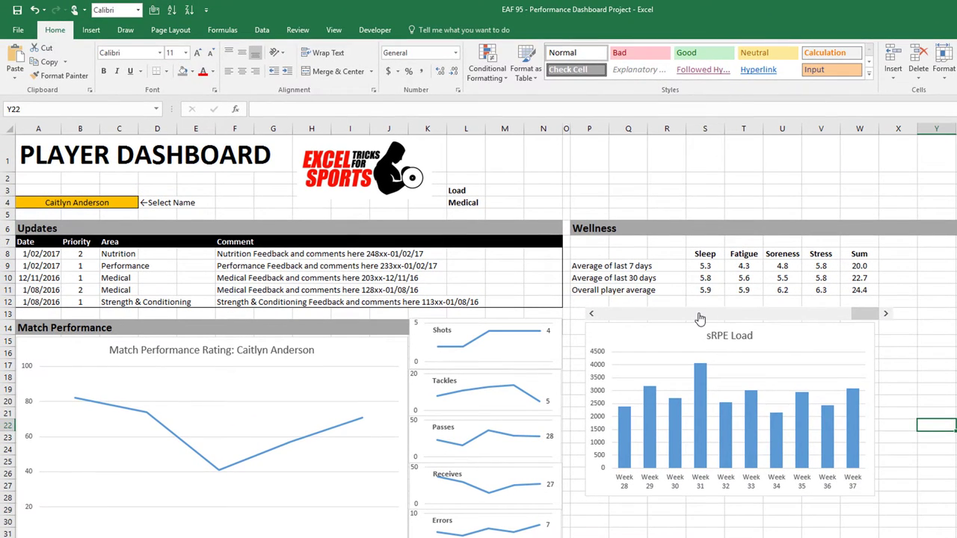
Raise the week scroll bar's maximum to 11 and advance the chart to Weeks 29–38.
{"action": "right_click", "coordinate": [699, 314]}
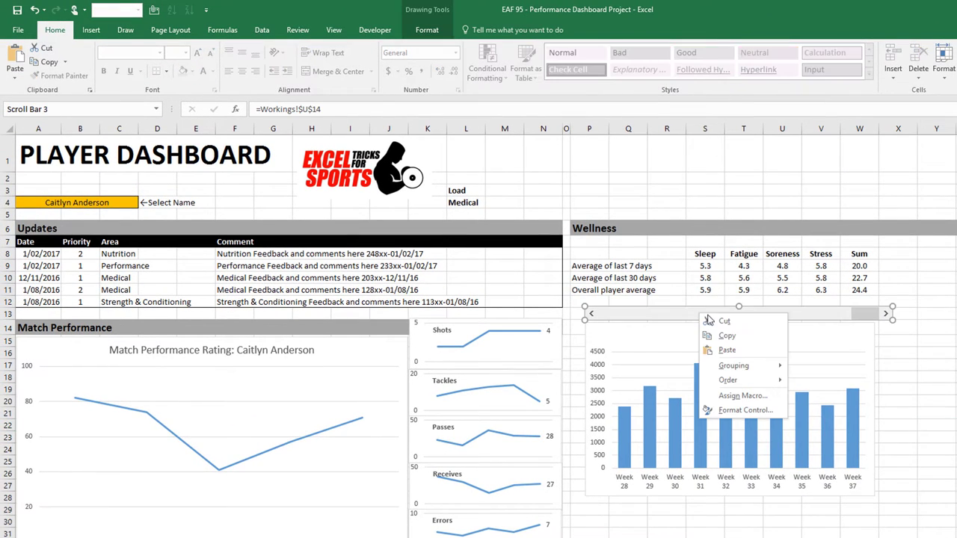
{"action": "left_click", "coordinate": [764, 410]}
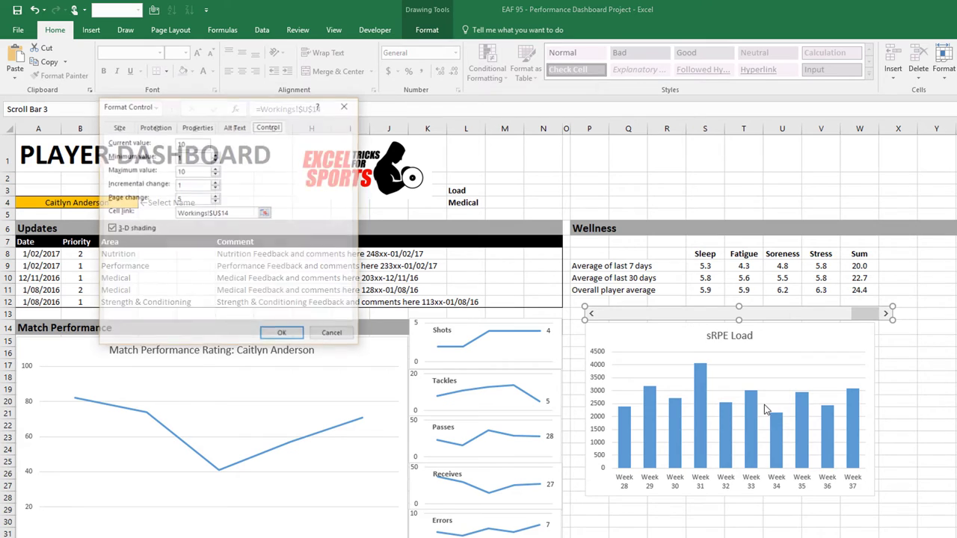
{"action": "left_click", "coordinate": [192, 170]}
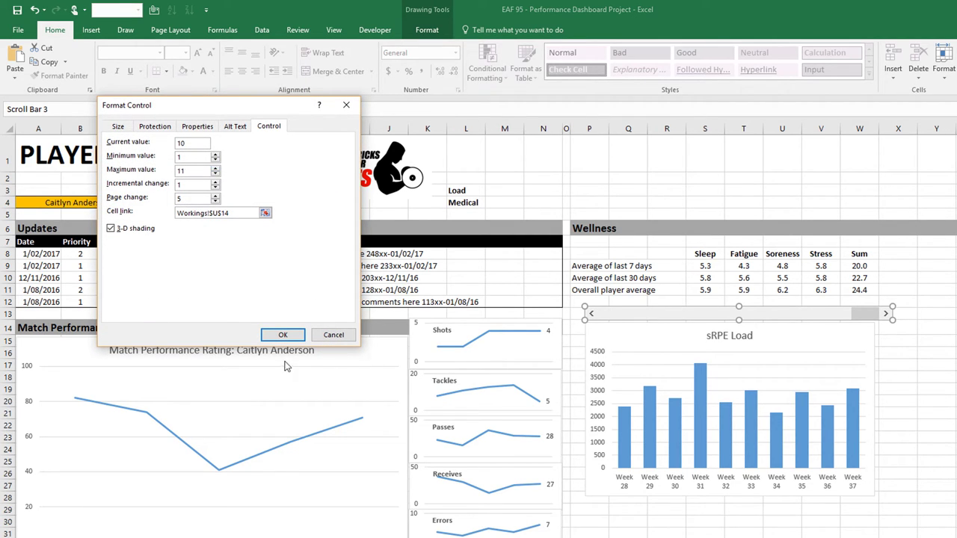
{"action": "left_click", "coordinate": [283, 334]}
{"action": "left_click", "coordinate": [954, 342]}
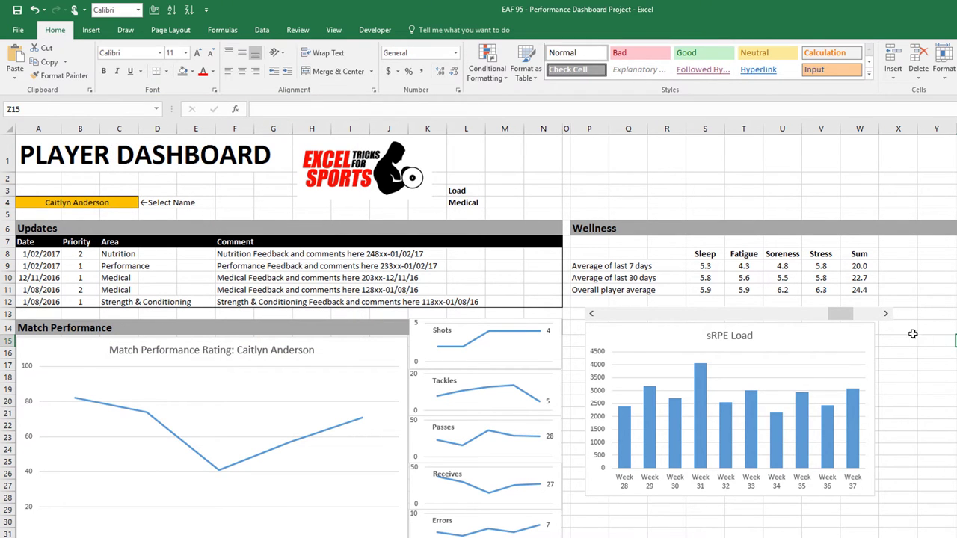
{"action": "left_click", "coordinate": [886, 314]}
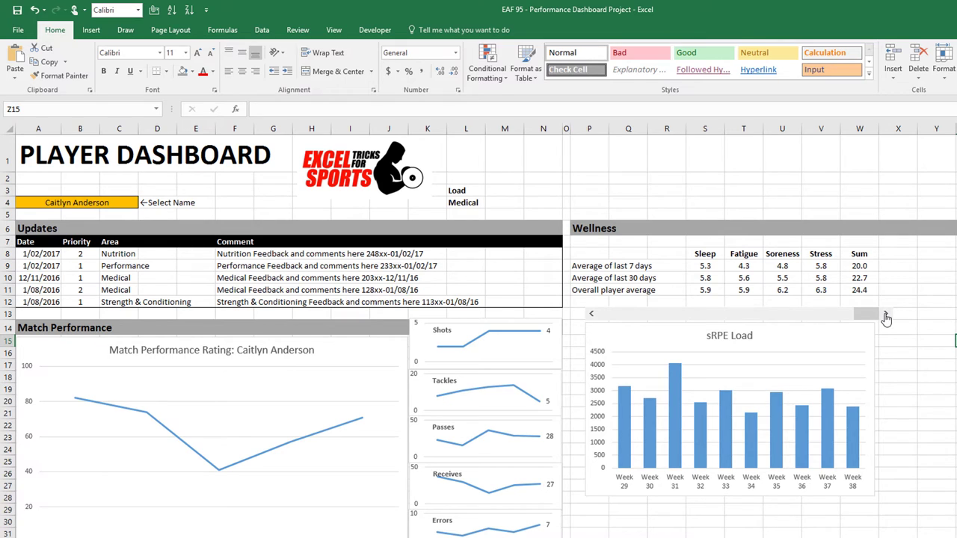
Copy the sRPE Load chart and place the copy beside the Wellness table.
{"action": "scroll", "coordinate": [673, 351], "scroll_direction": "right", "scroll_amount": 4}
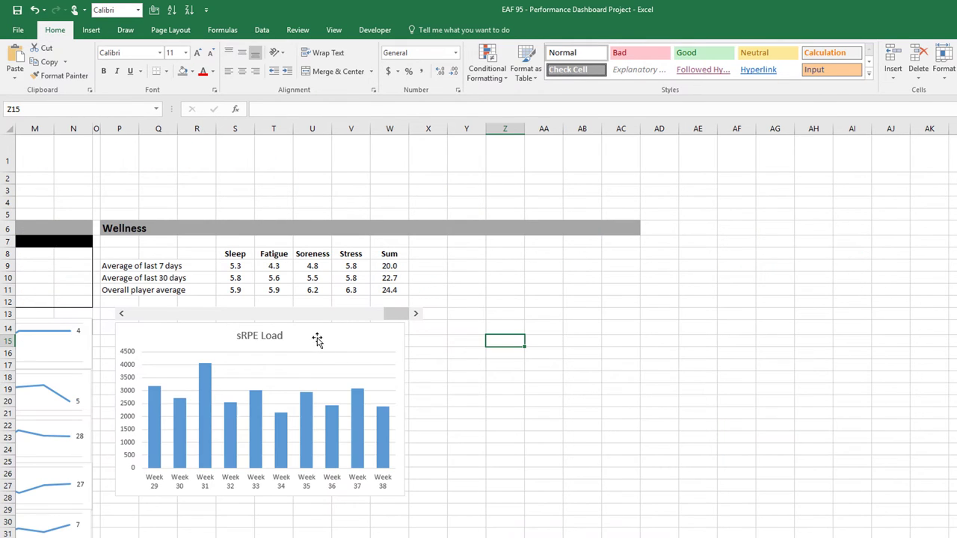
{"action": "left_click", "coordinate": [483, 376]}
{"action": "right_click", "coordinate": [327, 337]}
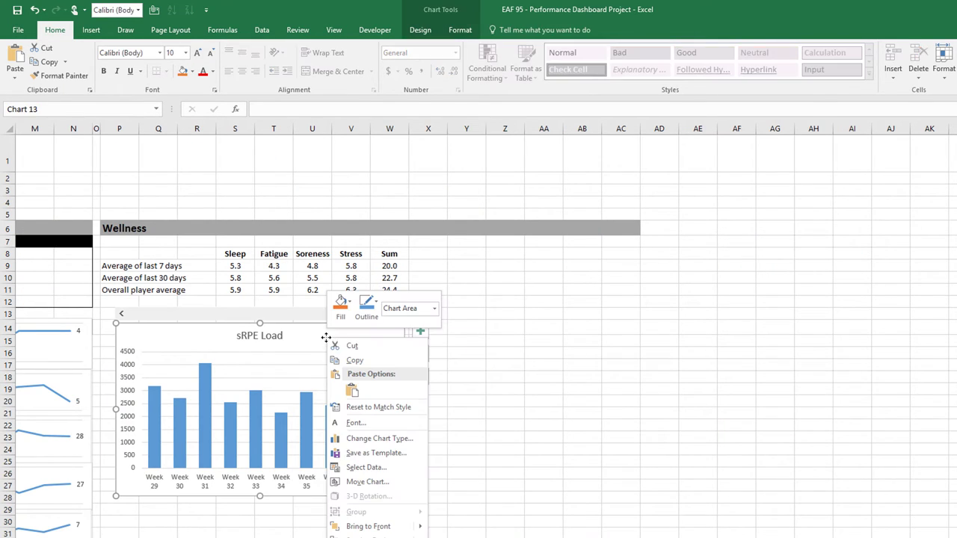
{"action": "left_click", "coordinate": [354, 360]}
{"action": "left_click", "coordinate": [594, 353]}
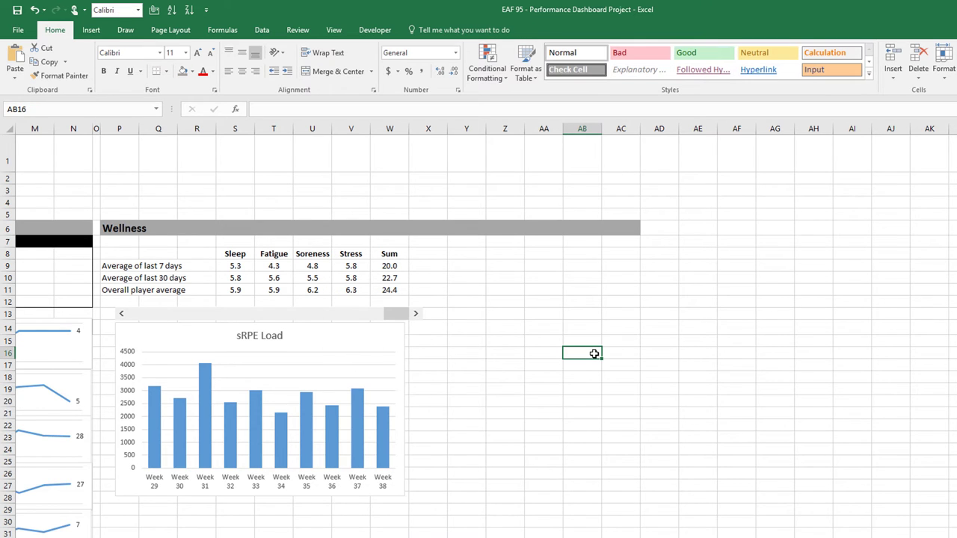
{"action": "key", "text": "ctrl+v"}
{"action": "left_click_drag", "start_coordinate": [594, 354], "coordinate": [458, 240]}
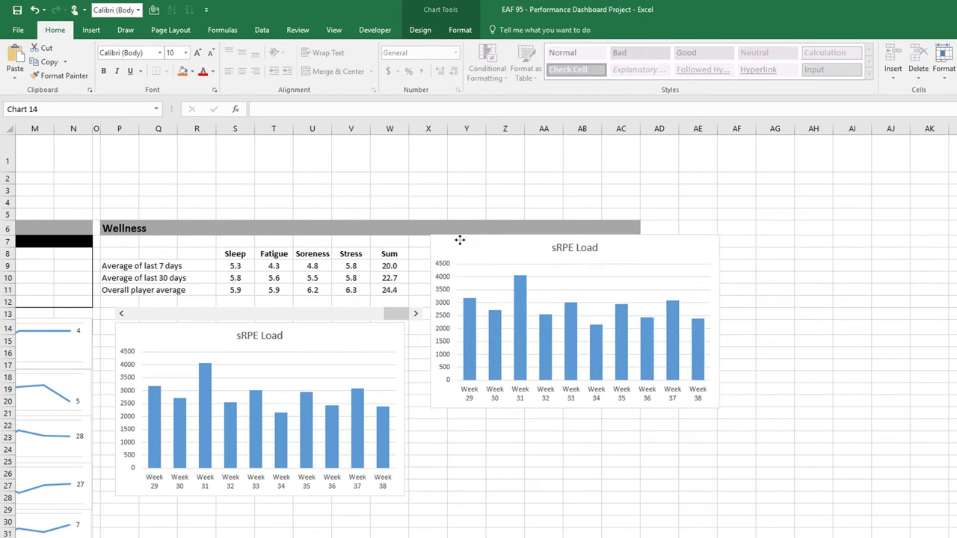
Shorten the week scroll bar and shrink the copied chart to a smaller size.
{"action": "right_click", "coordinate": [416, 317]}
{"action": "key", "text": "Escape"}
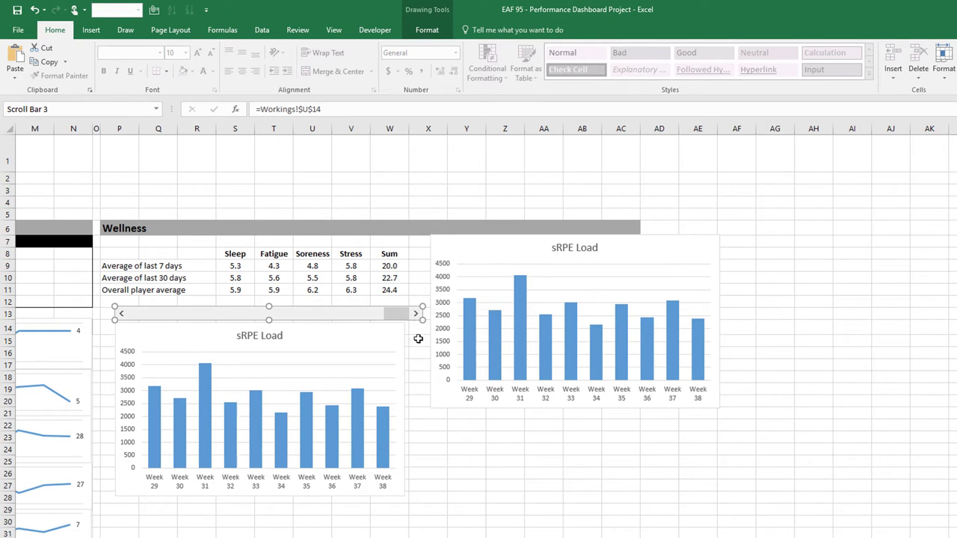
{"action": "left_click_drag", "start_coordinate": [421, 316], "coordinate": [406, 319]}
{"action": "left_click_drag", "start_coordinate": [491, 251], "coordinate": [470, 249]}
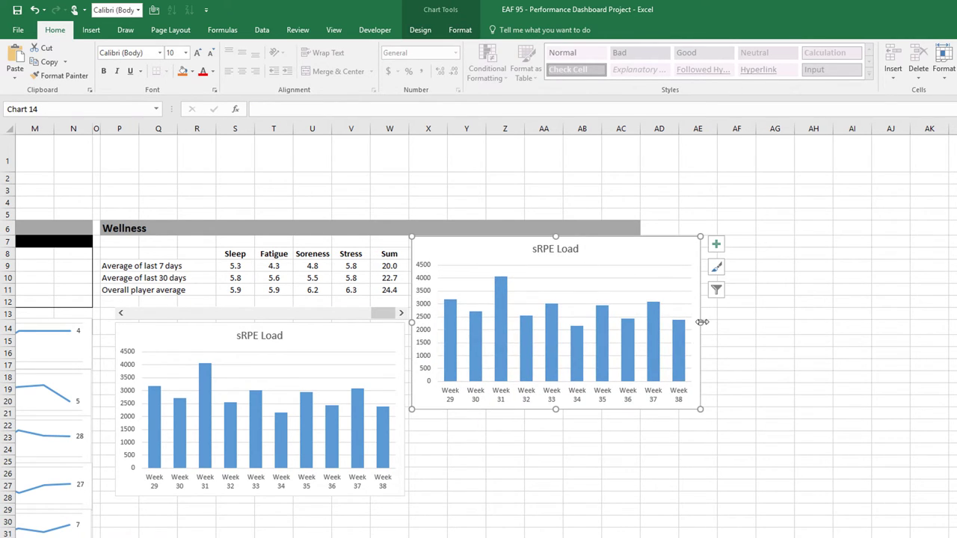
{"action": "left_click_drag", "start_coordinate": [702, 321], "coordinate": [641, 322]}
{"action": "left_click_drag", "start_coordinate": [525, 236], "coordinate": [525, 244]}
{"action": "left_click_drag", "start_coordinate": [462, 256], "coordinate": [461, 249]}
{"action": "left_click_drag", "start_coordinate": [525, 399], "coordinate": [525, 360]}
Paste a second copy of the resized chart stacked below the first copy.
{"action": "right_click", "coordinate": [459, 253]}
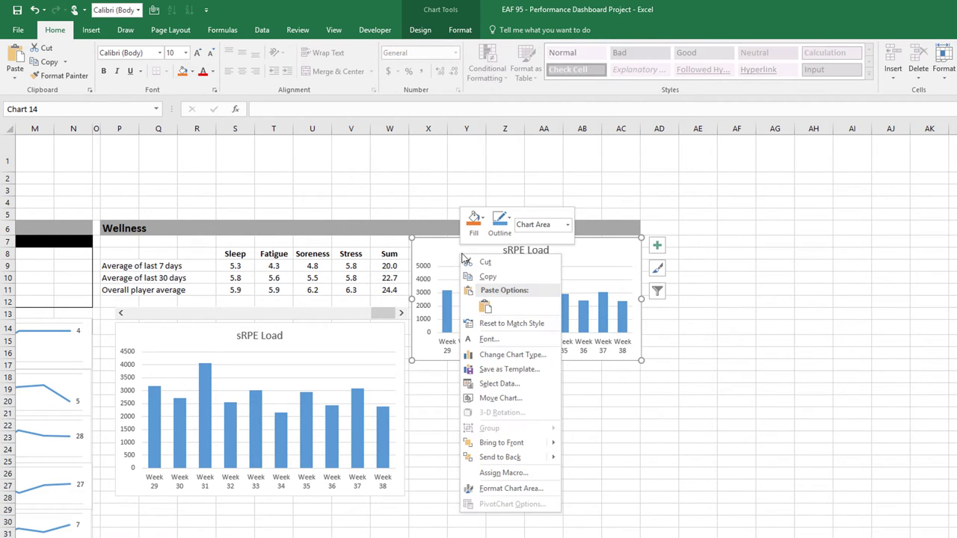
{"action": "left_click", "coordinate": [486, 275]}
{"action": "left_click", "coordinate": [753, 290]}
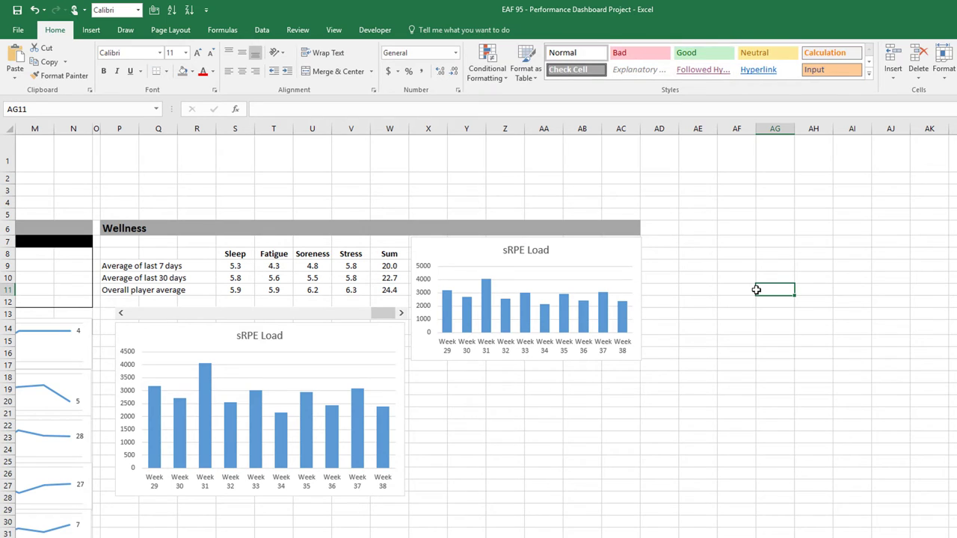
{"action": "key", "text": "ctrl+v"}
{"action": "left_click_drag", "start_coordinate": [756, 290], "coordinate": [425, 374]}
{"action": "left_click", "coordinate": [725, 340]}
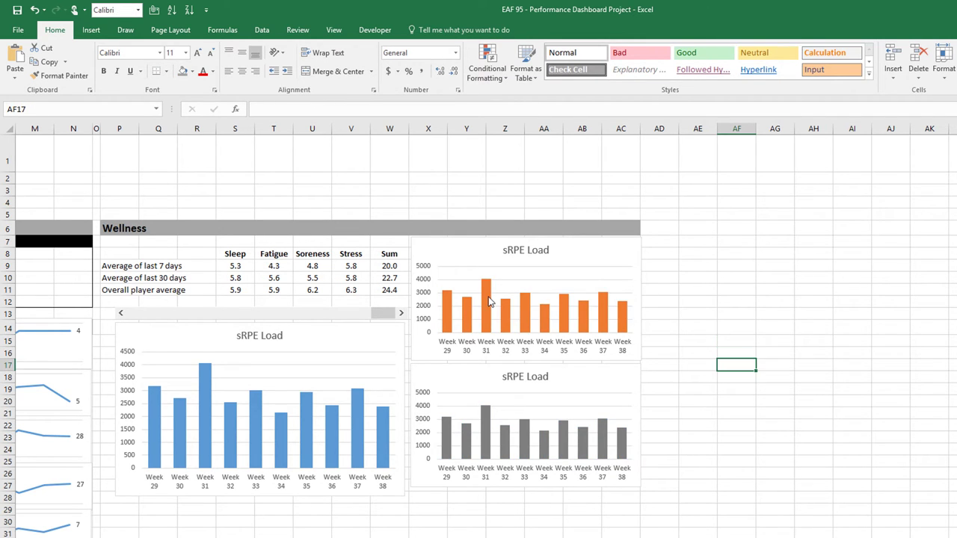
Switch the top chart copy's series to the RPE values in column X.
{"action": "right_click", "coordinate": [488, 299]}
{"action": "left_click", "coordinate": [547, 350]}
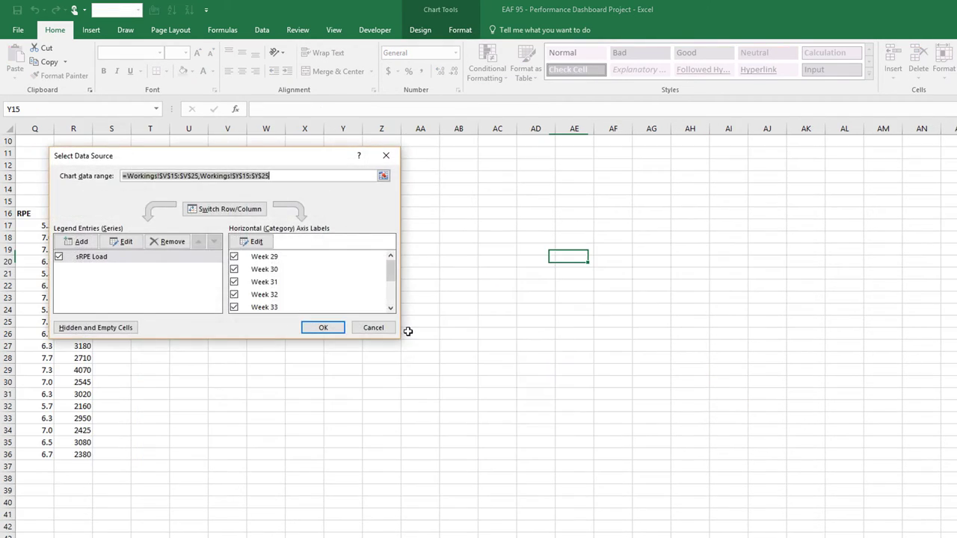
{"action": "left_click", "coordinate": [122, 242]}
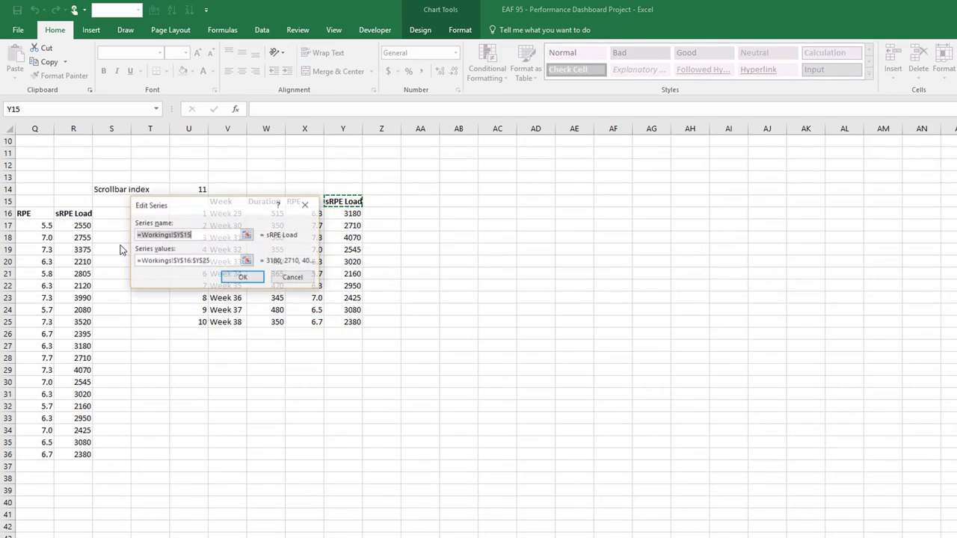
{"action": "left_click_drag", "start_coordinate": [149, 193], "coordinate": [519, 271]}
{"action": "left_click_drag", "start_coordinate": [314, 213], "coordinate": [326, 322]}
{"action": "left_click", "coordinate": [675, 293]}
{"action": "left_click", "coordinate": [617, 344]}
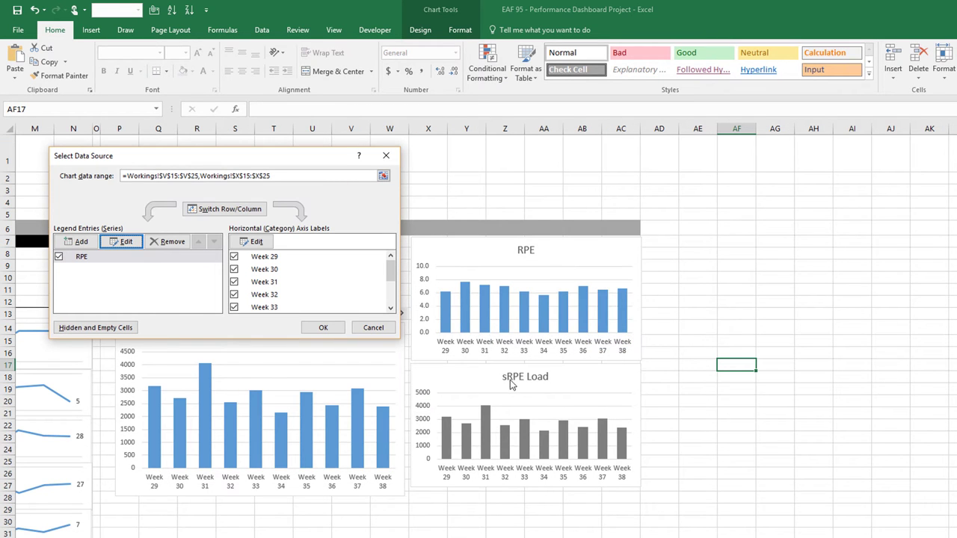
{"action": "left_click", "coordinate": [323, 327]}
Make the bottom chart copy plot Duration, named from W15 with values W16:W25.
{"action": "right_click", "coordinate": [445, 379]}
{"action": "left_click", "coordinate": [486, 246]}
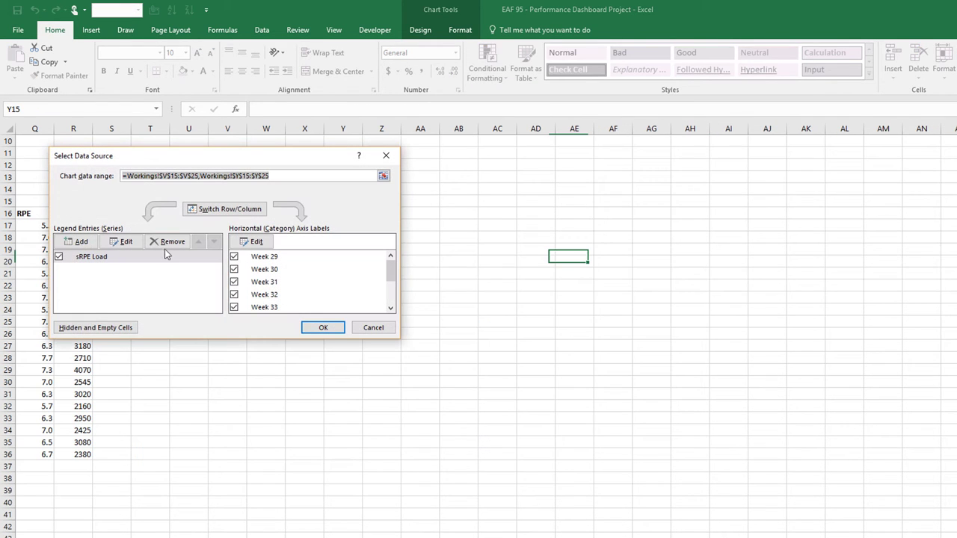
{"action": "left_click", "coordinate": [123, 243]}
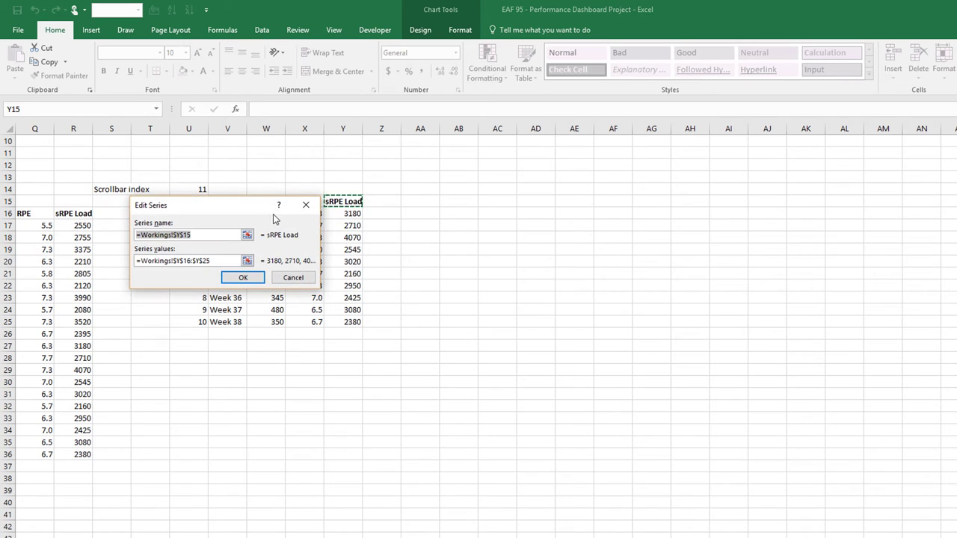
{"action": "left_click_drag", "start_coordinate": [273, 215], "coordinate": [573, 300]}
{"action": "left_click", "coordinate": [265, 201]}
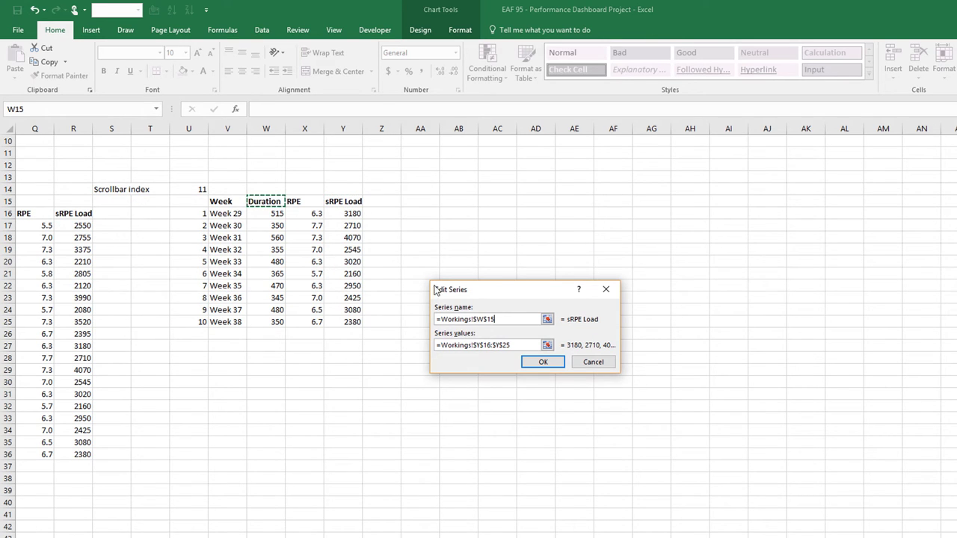
{"action": "left_click", "coordinate": [546, 345]}
{"action": "left_click_drag", "start_coordinate": [269, 213], "coordinate": [258, 324]}
{"action": "left_click", "coordinate": [609, 308]}
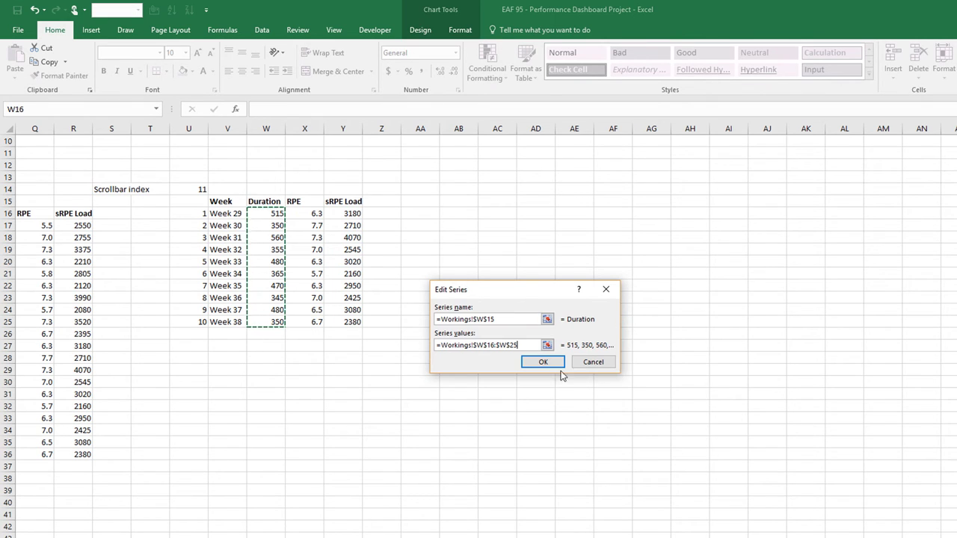
{"action": "left_click", "coordinate": [556, 365]}
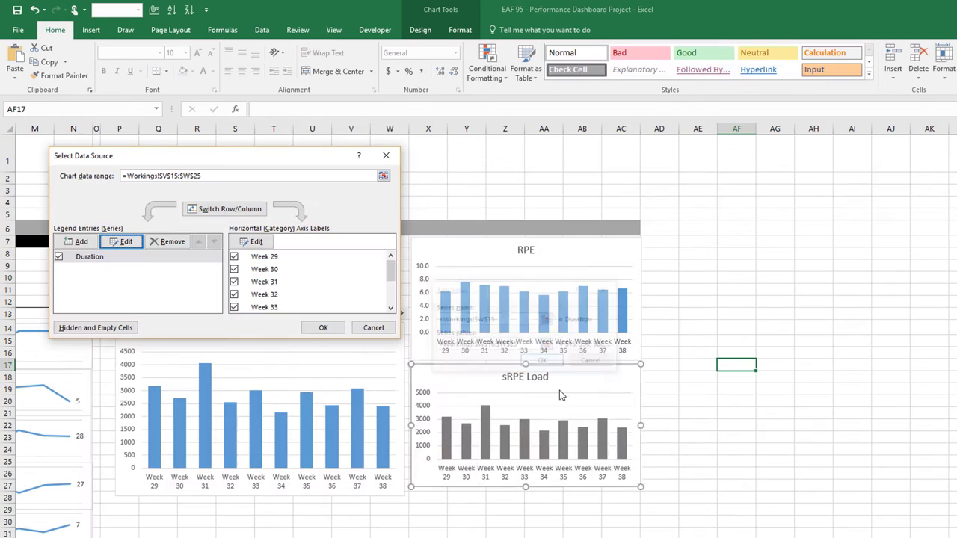
{"action": "left_click", "coordinate": [322, 327]}
{"action": "left_click", "coordinate": [464, 329]}
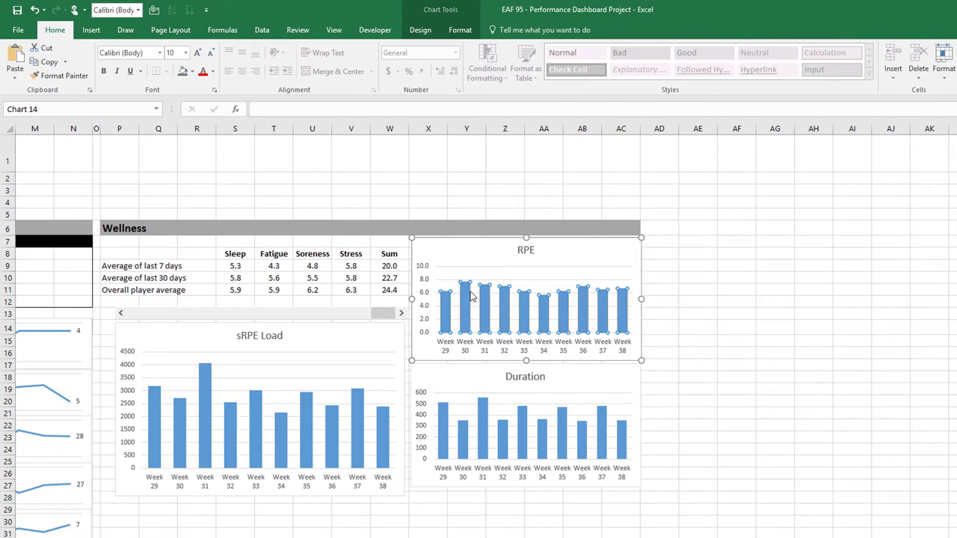
Fill the RPE chart's bars grey and the Duration chart's bars purple.
{"action": "left_click", "coordinate": [182, 70]}
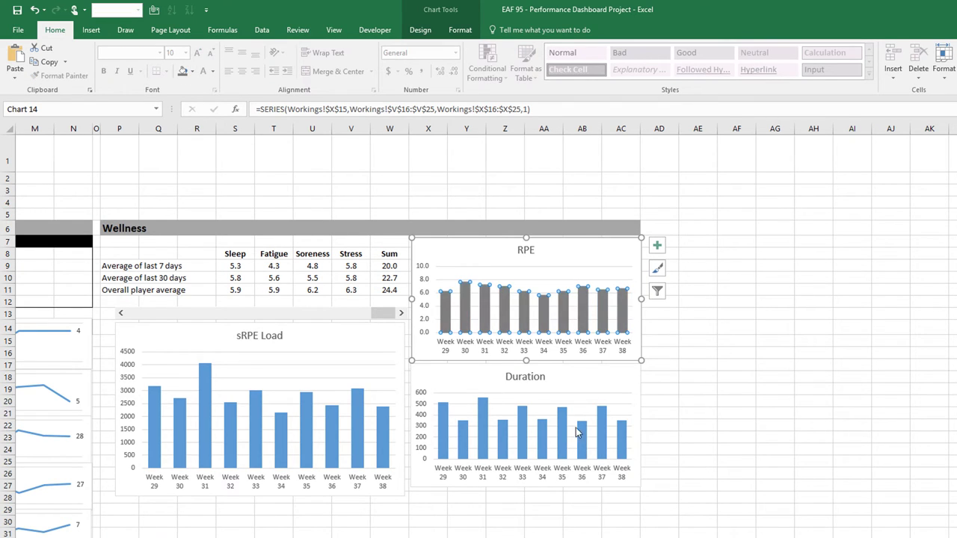
{"action": "left_click", "coordinate": [501, 425]}
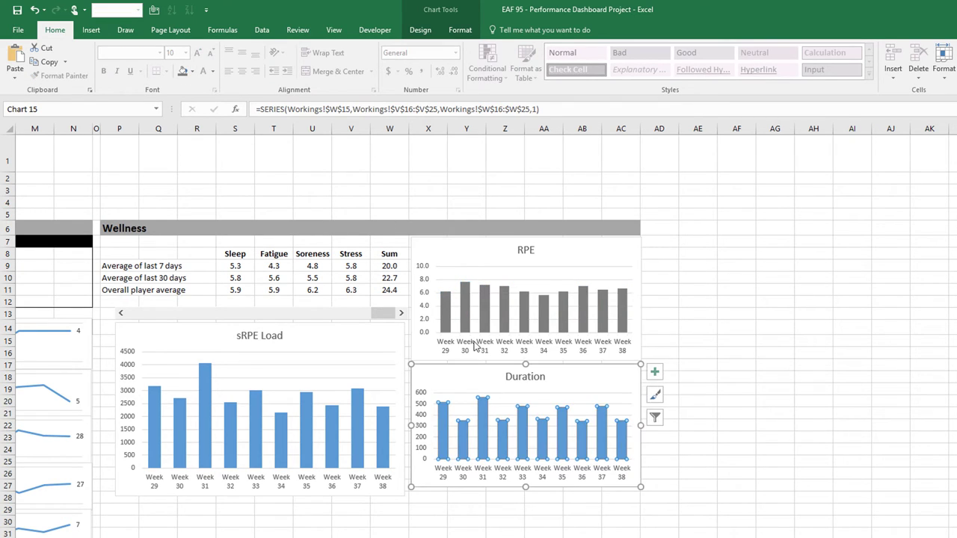
{"action": "left_click", "coordinate": [192, 73]}
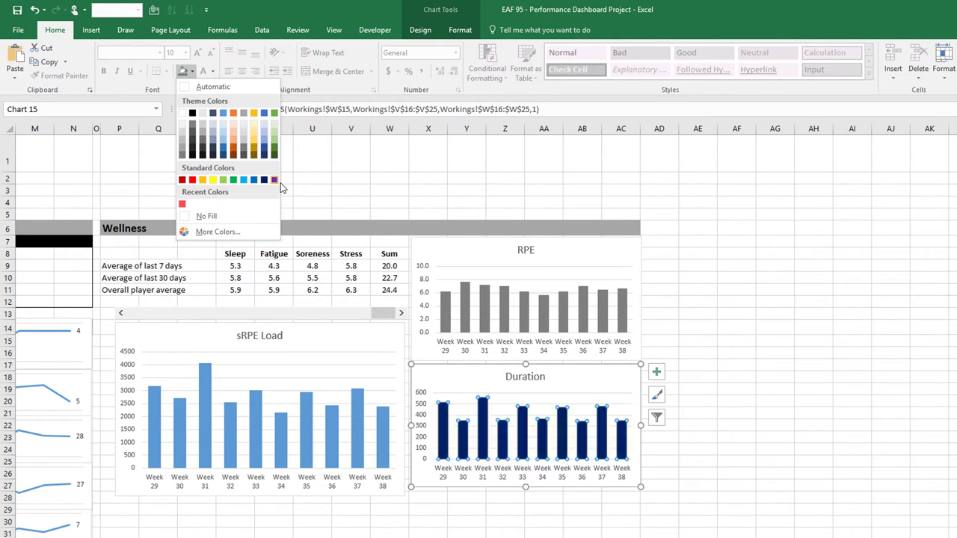
{"action": "left_click", "coordinate": [274, 180]}
{"action": "left_click", "coordinate": [700, 351]}
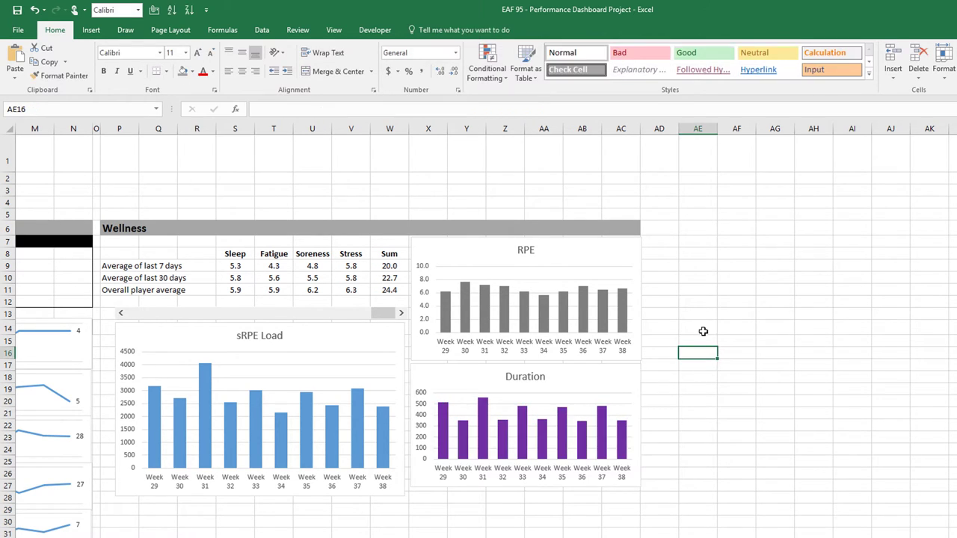
{"action": "scroll", "coordinate": [789, 375], "scroll_direction": "down", "scroll_amount": 3}
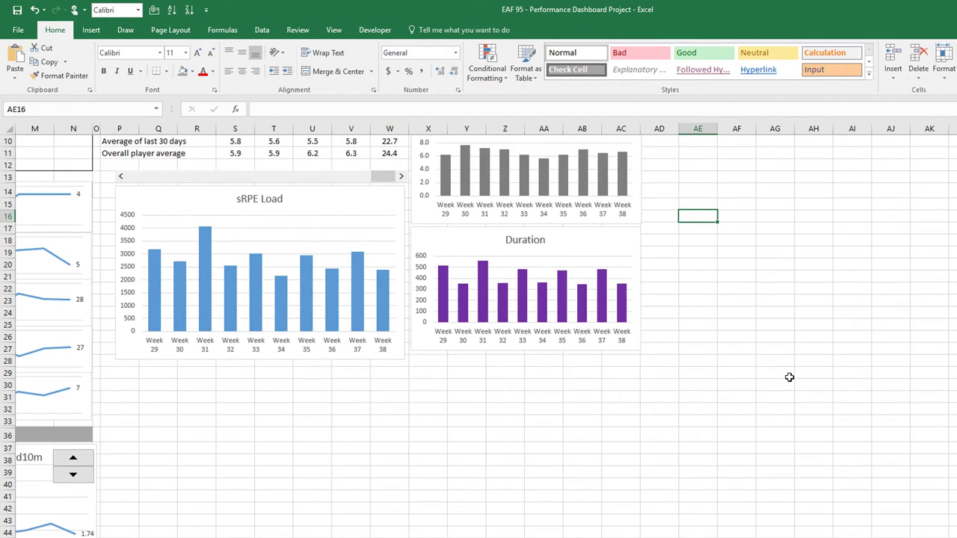
{"action": "scroll", "coordinate": [789, 377], "scroll_direction": "up", "scroll_amount": 2}
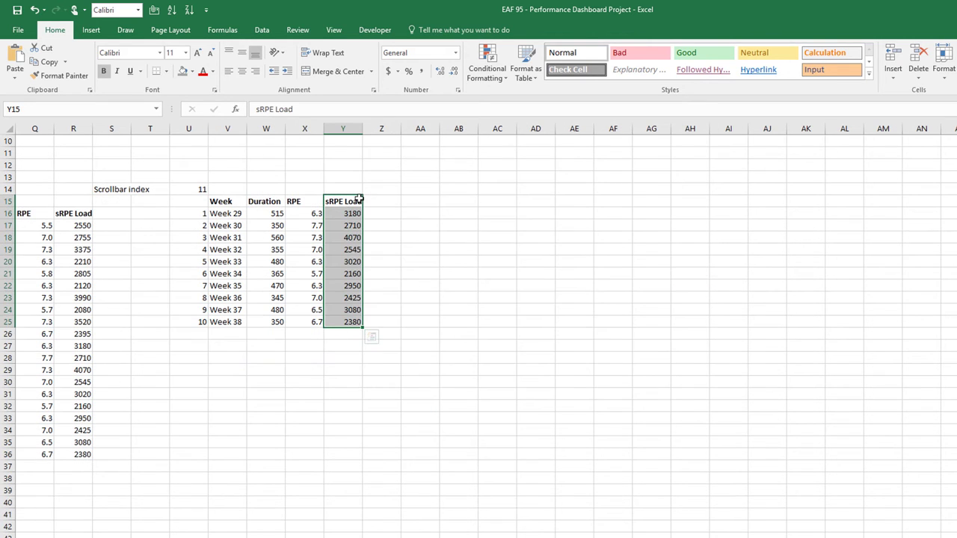
Head Z15 'Wellness' and start an AVERAGEIFS over TBLWellness[Wellness Sum] in Z16.
{"action": "left_click", "coordinate": [381, 199]}
{"action": "type", "text": "We"}
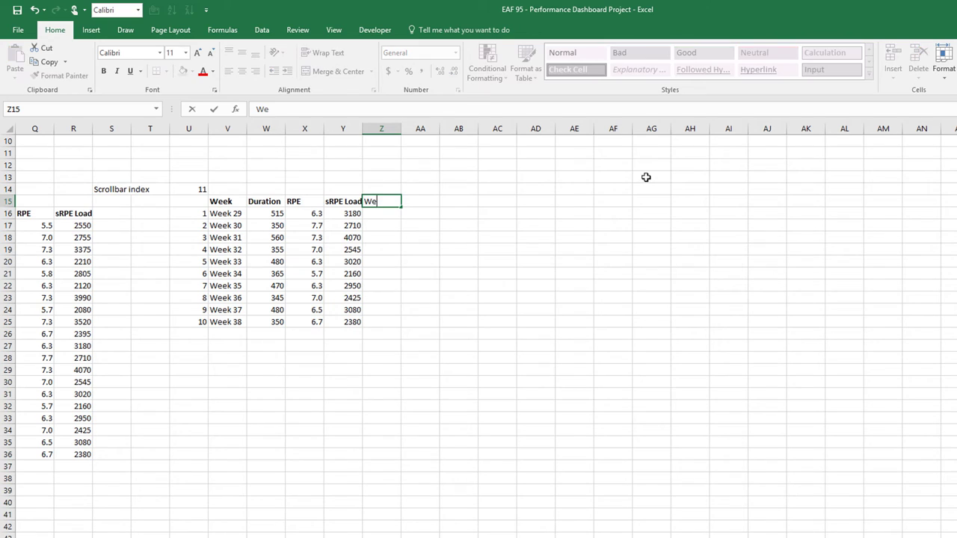
{"action": "type", "text": "llness"}
{"action": "key", "text": "Return"}
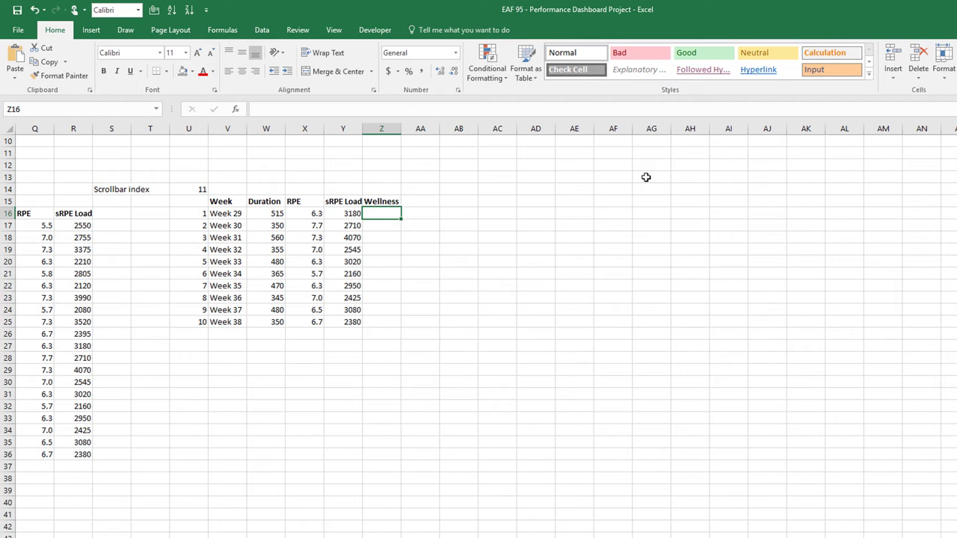
{"action": "type", "text": "="}
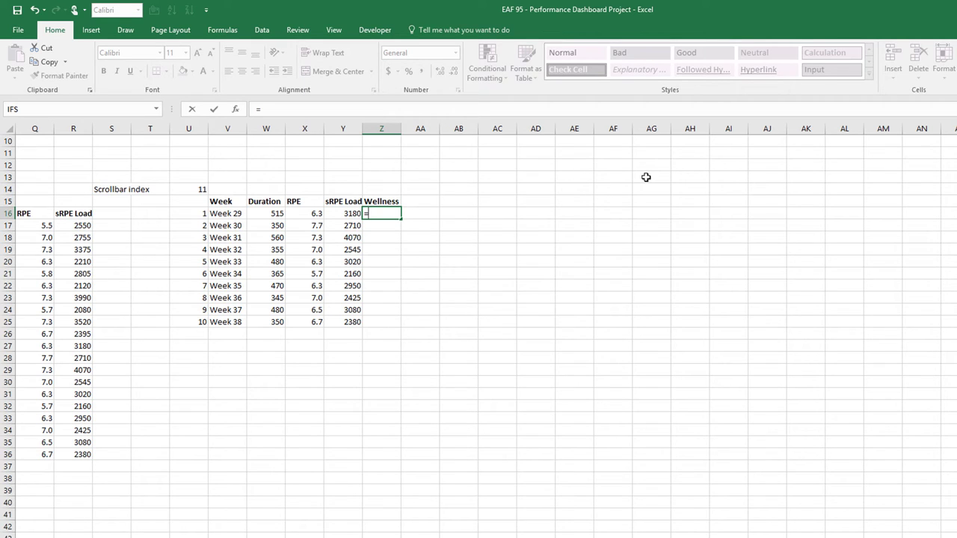
{"action": "type", "text": "av"}
{"action": "key", "text": "Down"}
{"action": "key", "text": "Down"}
{"action": "key", "text": "Down"}
{"action": "key", "text": "Down"}
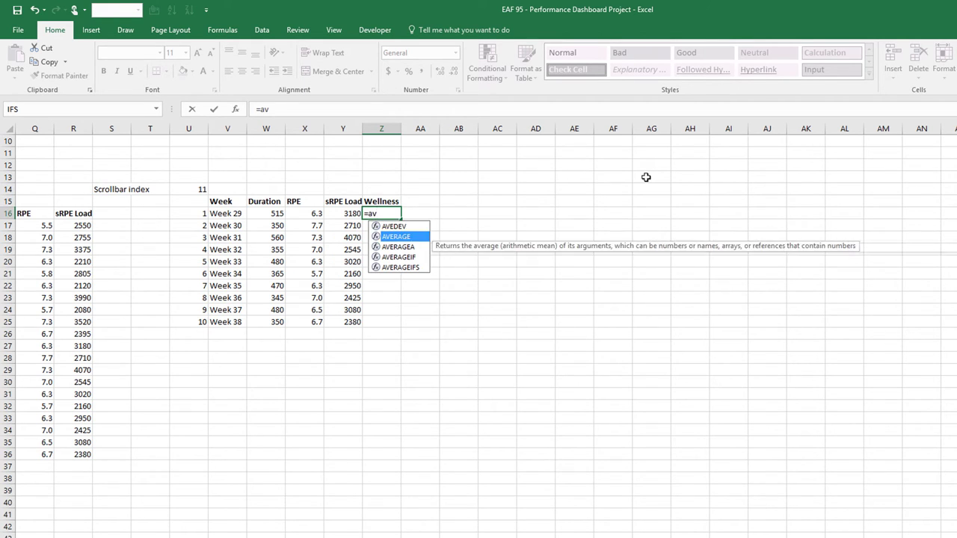
{"action": "key", "text": "Tab"}
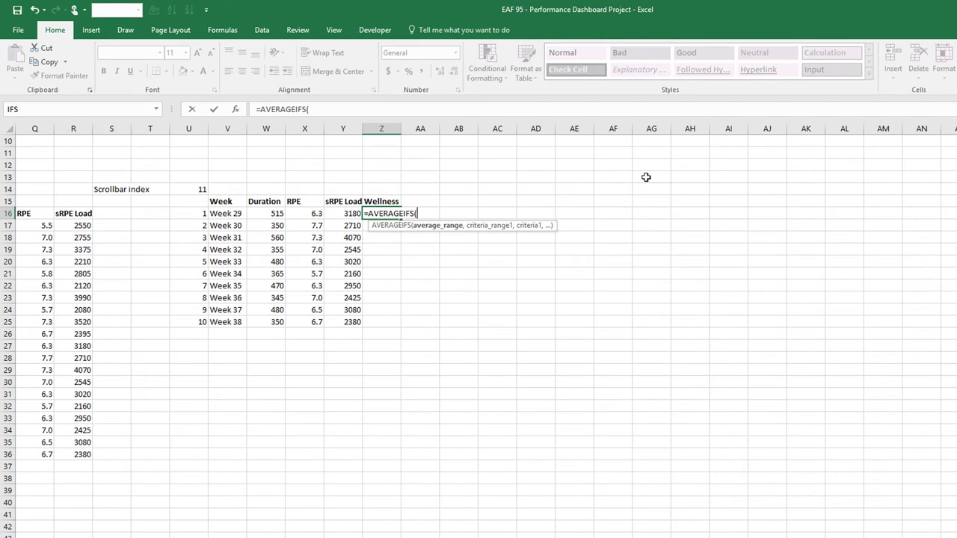
{"action": "type", "text": "tbl"}
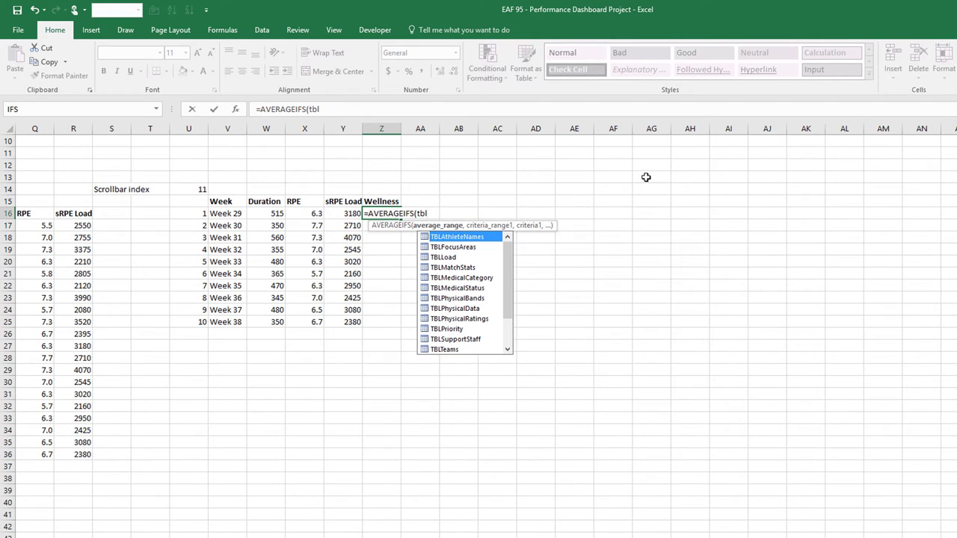
{"action": "type", "text": "we"}
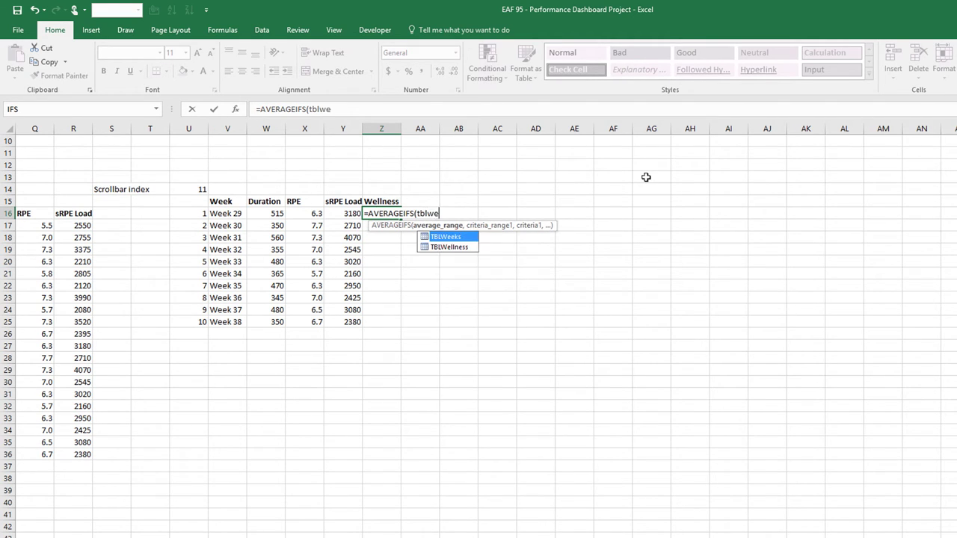
{"action": "key", "text": "Down"}
{"action": "key", "text": "Tab"}
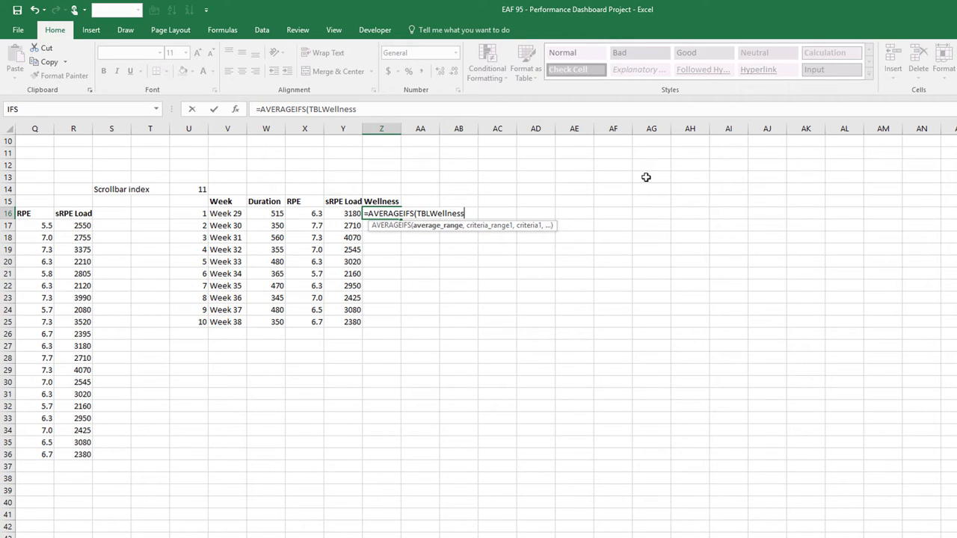
{"action": "type", "text": "["}
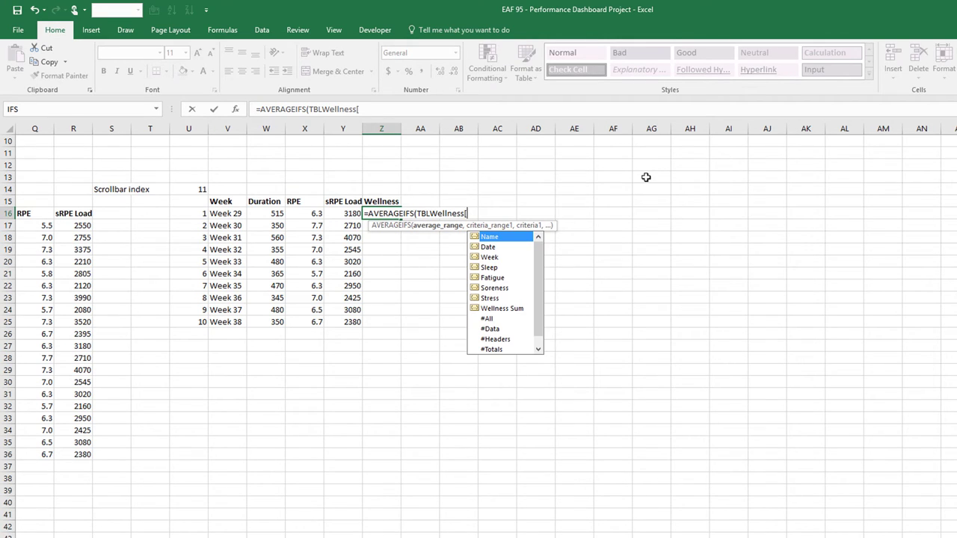
{"action": "key", "text": "Down"}
{"action": "key", "text": "Down"}
{"action": "key", "text": "Down"}
{"action": "key", "text": "Down"}
{"action": "key", "text": "Down"}
{"action": "key", "text": "Down"}
{"action": "key", "text": "Down"}
{"action": "key", "text": "Tab"}
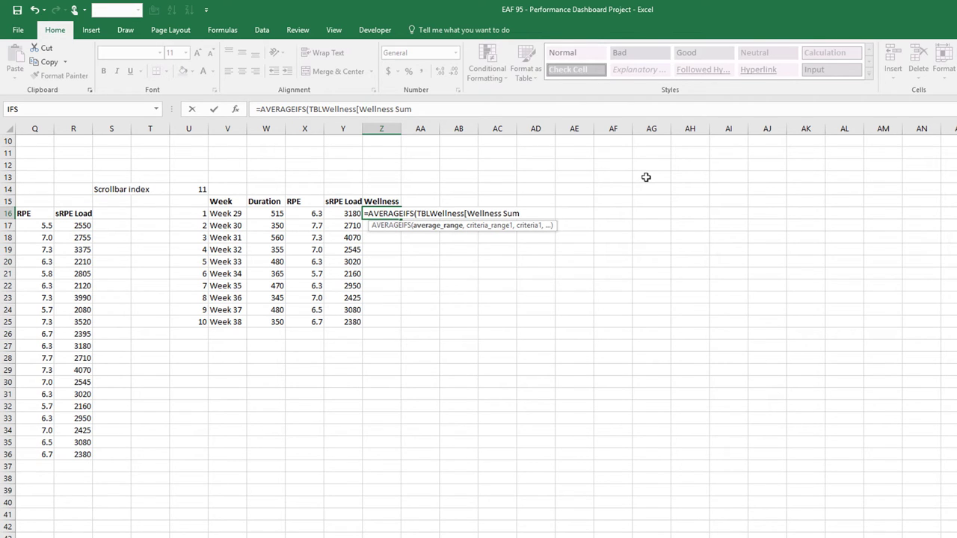
Add TBLWellness[Name] matching the player in $B$2 as the first criterion.
{"action": "type", "text": ","}
{"action": "type", "text": "tbl"}
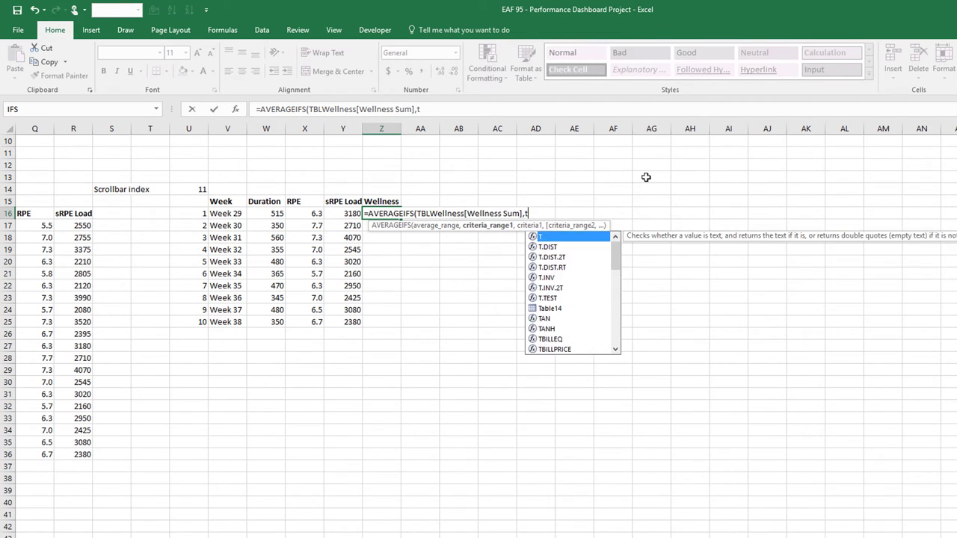
{"action": "type", "text": "we"}
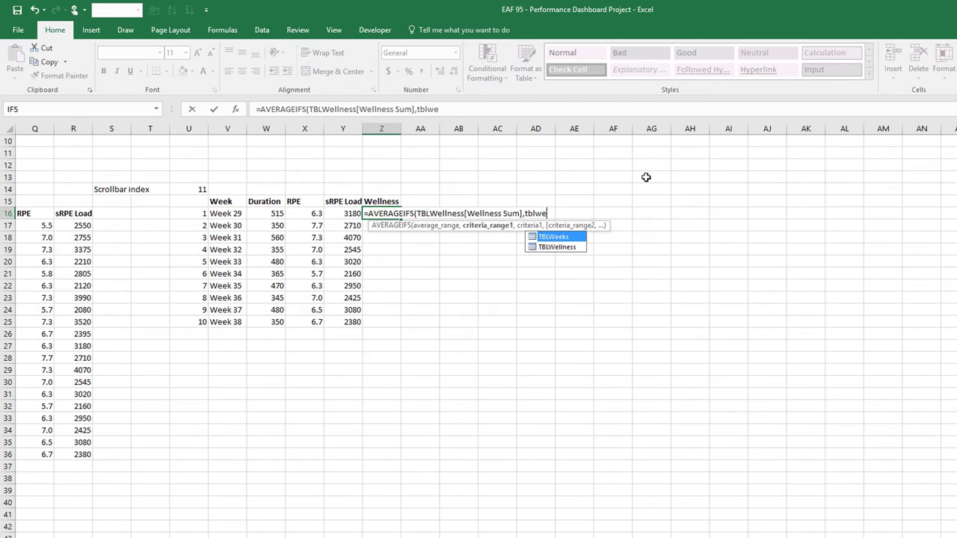
{"action": "key", "text": "Tab"}
{"action": "type", "text": "["}
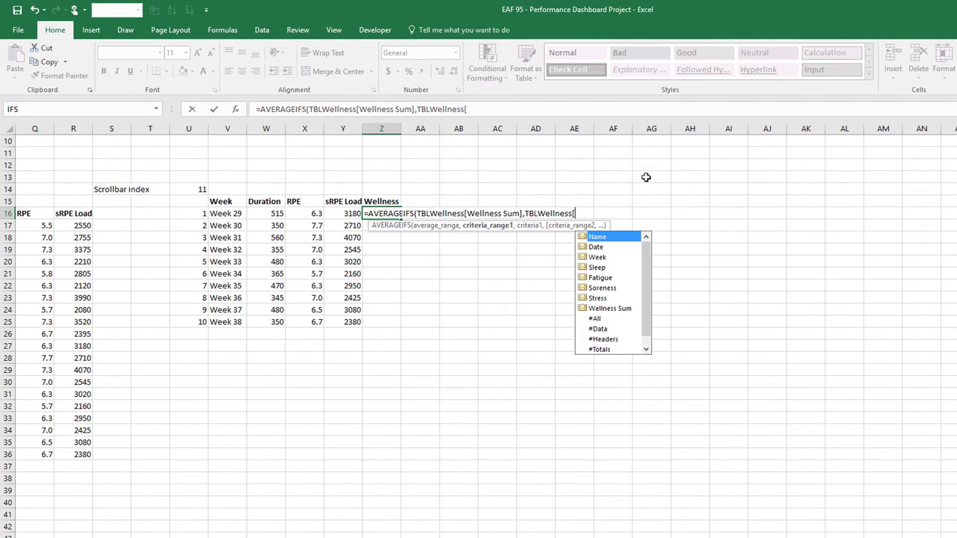
{"action": "key", "text": "Tab"}
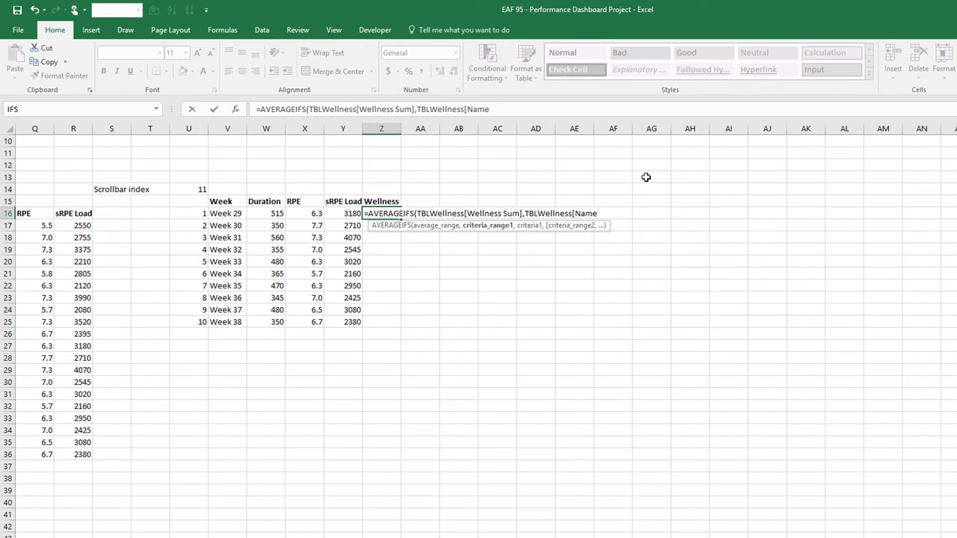
{"action": "type", "text": ","}
{"action": "scroll", "coordinate": [479, 299], "scroll_direction": "left", "scroll_amount": 5}
{"action": "scroll", "coordinate": [106, 180], "scroll_direction": "up", "scroll_amount": 3}
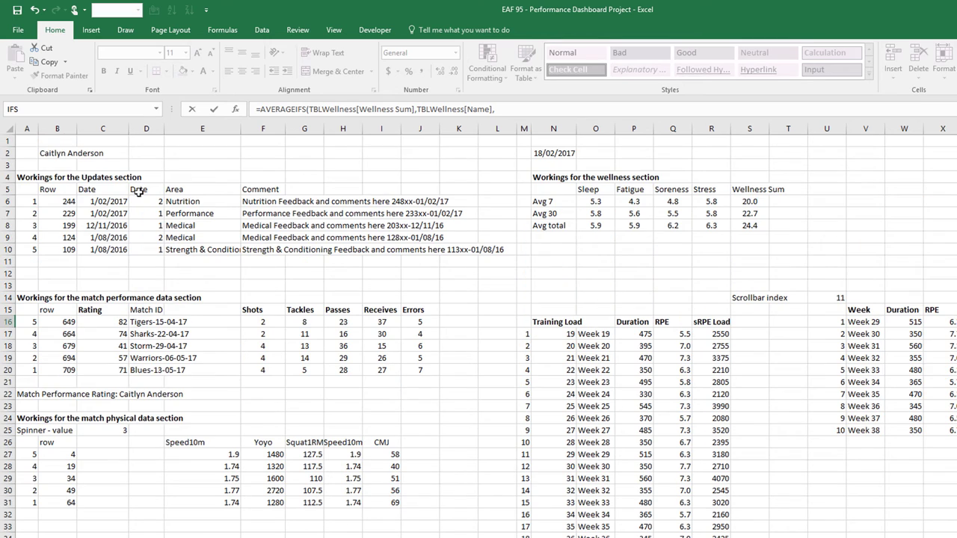
{"action": "left_click", "coordinate": [47, 152]}
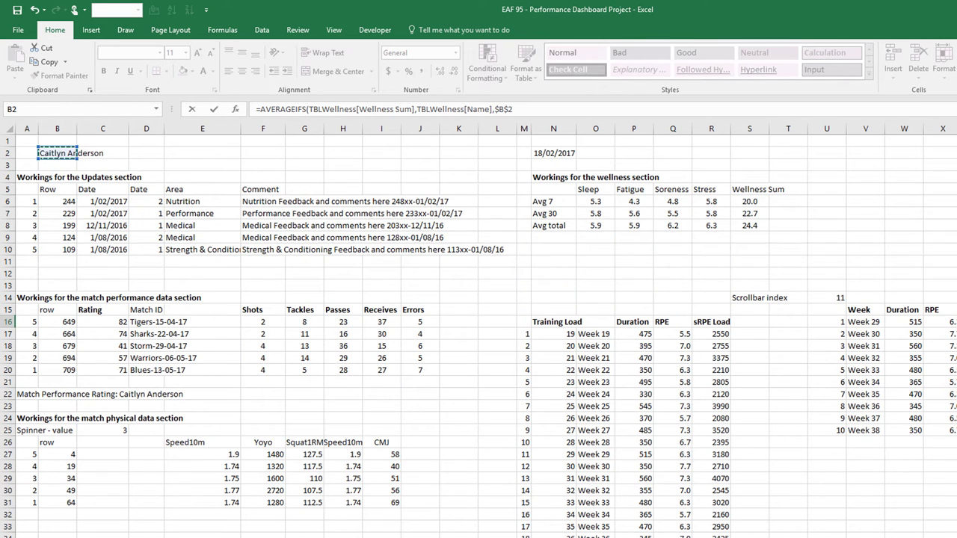
{"action": "scroll", "coordinate": [486, 331], "scroll_direction": "right", "scroll_amount": 1}
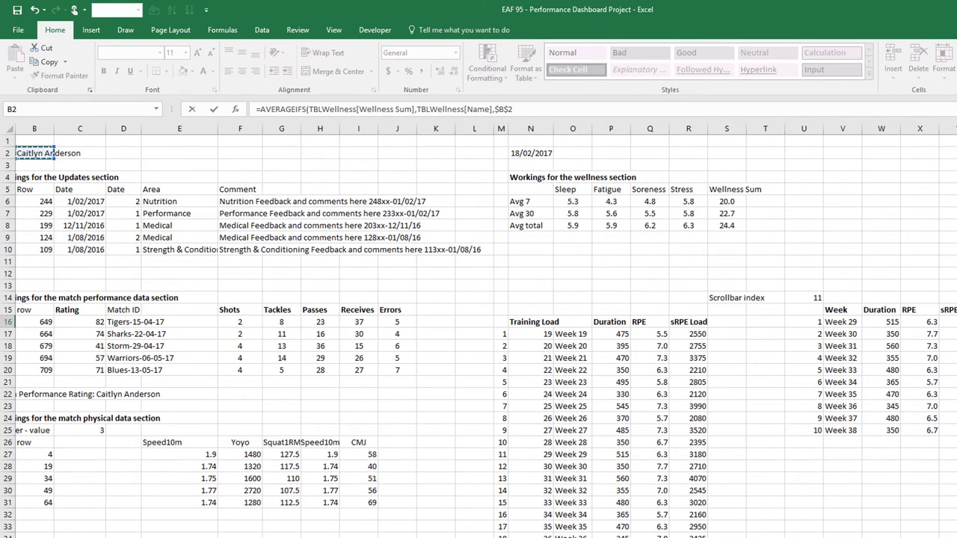
{"action": "scroll", "coordinate": [485, 330], "scroll_direction": "right", "scroll_amount": 12}
{"action": "left_click", "coordinate": [503, 321]}
{"action": "key", "text": "ctrl+v"}
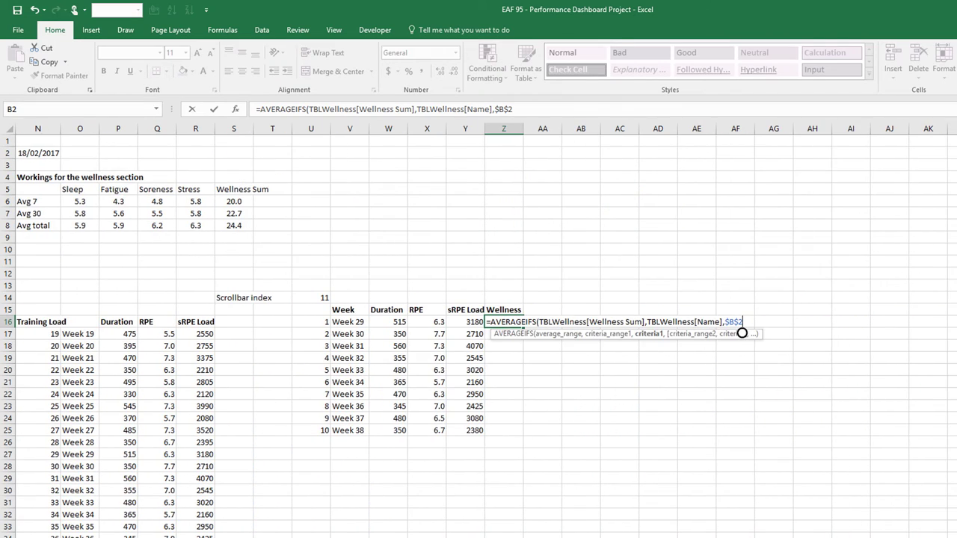
{"action": "scroll", "coordinate": [554, 260], "scroll_direction": "down", "scroll_amount": 3}
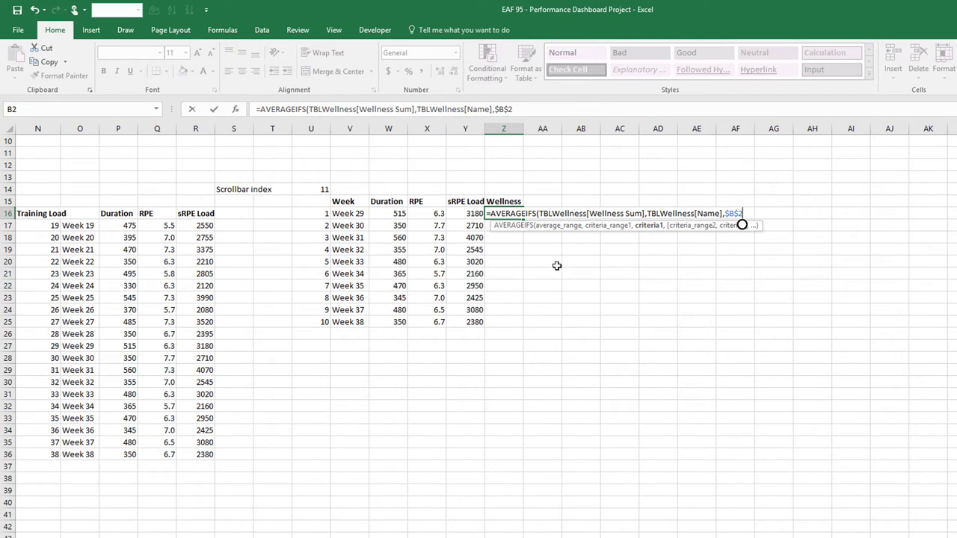
Add TBLWellness[Week] matching V16 as the second criterion and commit the formula.
{"action": "type", "text": ","}
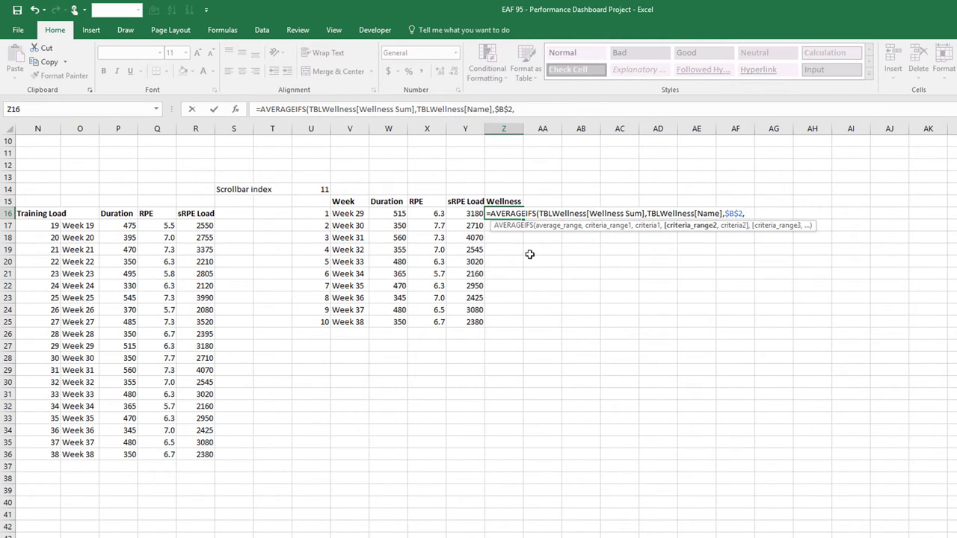
{"action": "type", "text": "tblwe"}
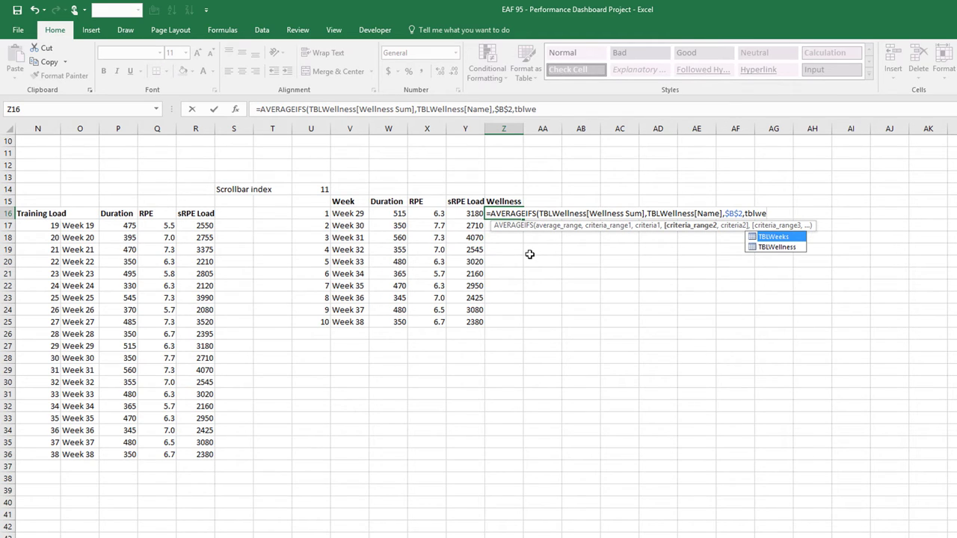
{"action": "key", "text": "Down"}
{"action": "key", "text": "Tab"}
{"action": "type", "text": "["}
{"action": "key", "text": "Down"}
{"action": "key", "text": "Down"}
{"action": "key", "text": "Tab"}
{"action": "type", "text": "],"}
{"action": "left_click", "coordinate": [348, 214]}
{"action": "type", "text": ")"}
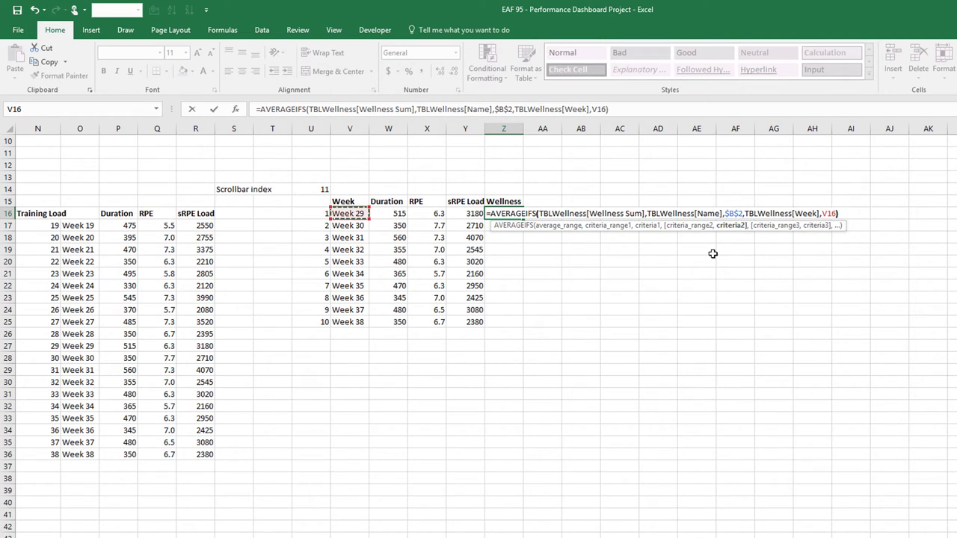
{"action": "key", "text": "Return"}
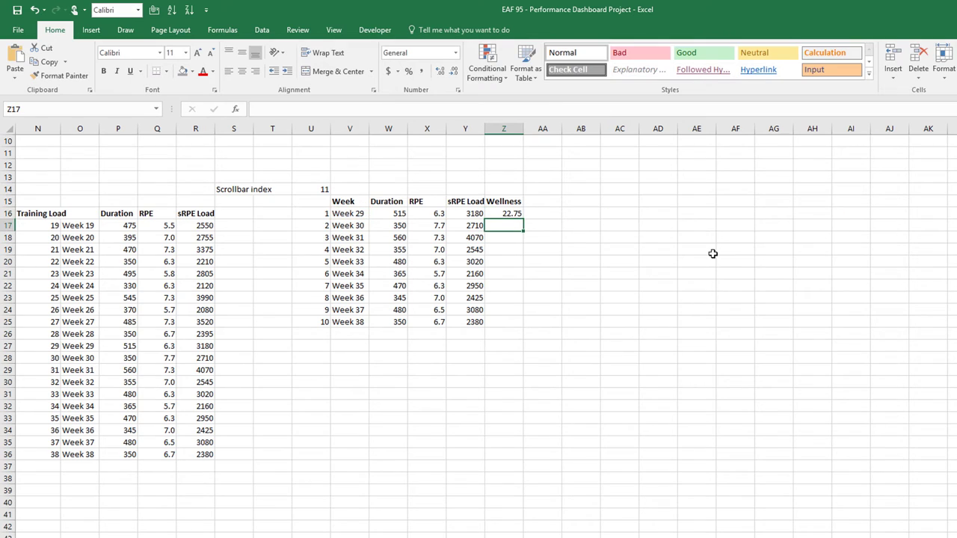
Fill the Wellness formula down to Z25 and format it as Number with one decimal.
{"action": "left_click", "coordinate": [517, 214]}
{"action": "double_click", "coordinate": [523, 221]}
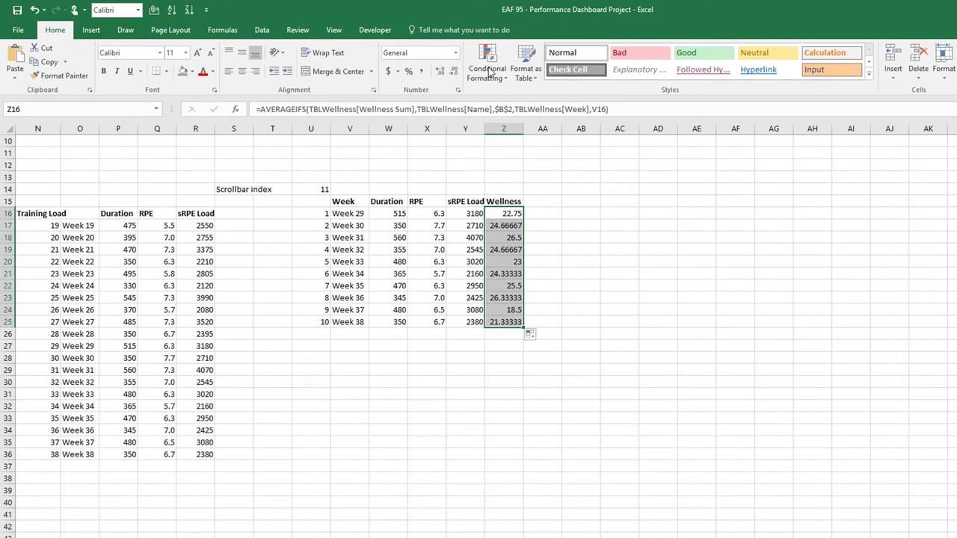
{"action": "left_click", "coordinate": [455, 53]}
{"action": "left_click", "coordinate": [444, 97]}
{"action": "left_click", "coordinate": [454, 73]}
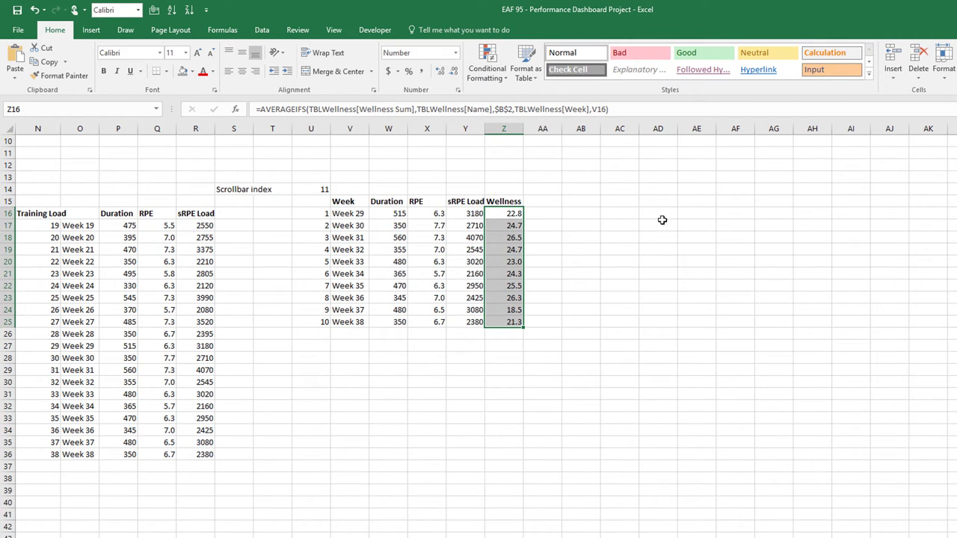
{"action": "left_click", "coordinate": [504, 361]}
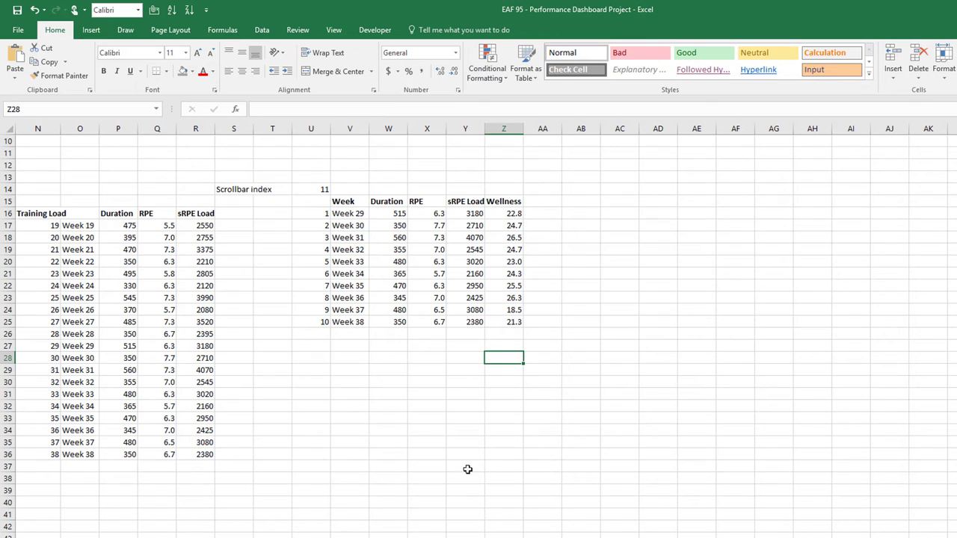
Add a 'Wellness' series to the sRPE Load chart with values Workings!Z16:Z25.
{"action": "key", "text": "ctrl+Page_Up"}
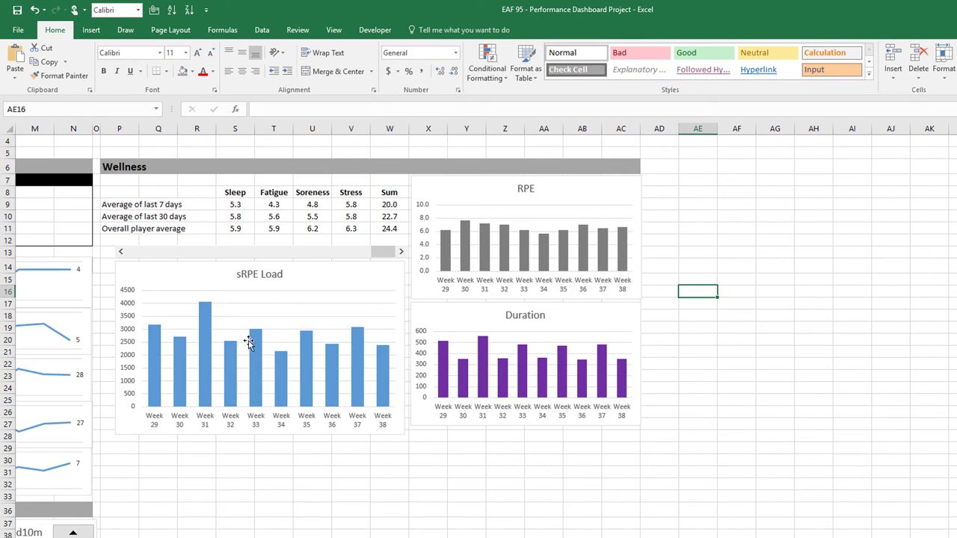
{"action": "right_click", "coordinate": [208, 324]}
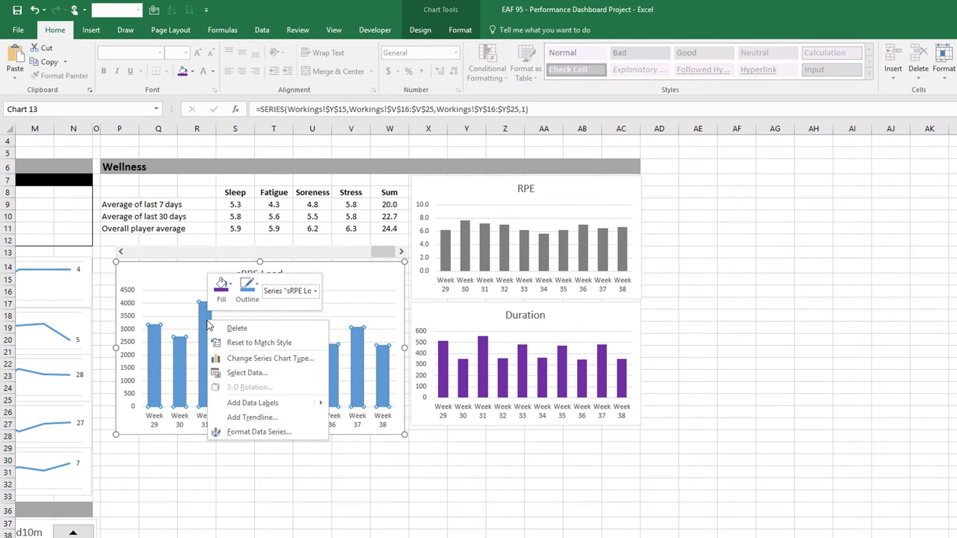
{"action": "left_click", "coordinate": [254, 373]}
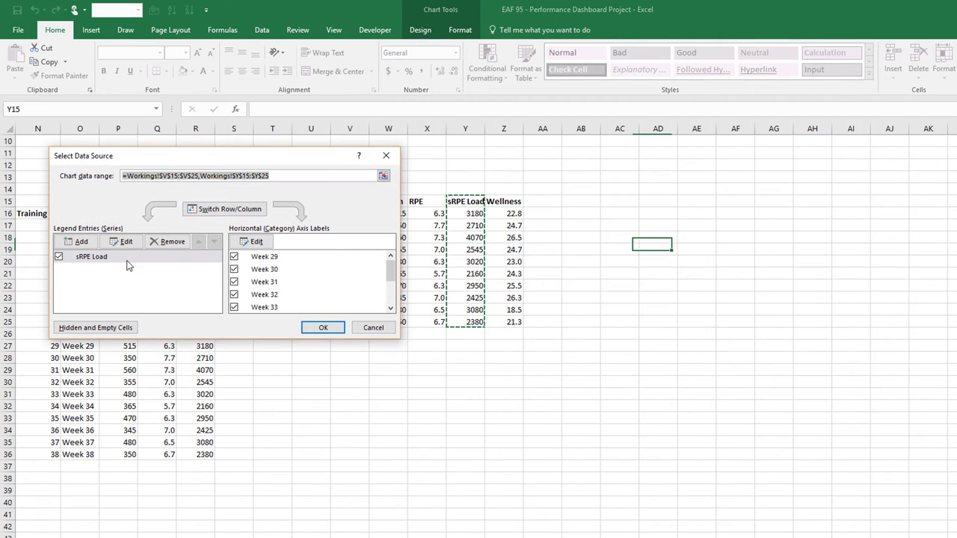
{"action": "left_click", "coordinate": [77, 243]}
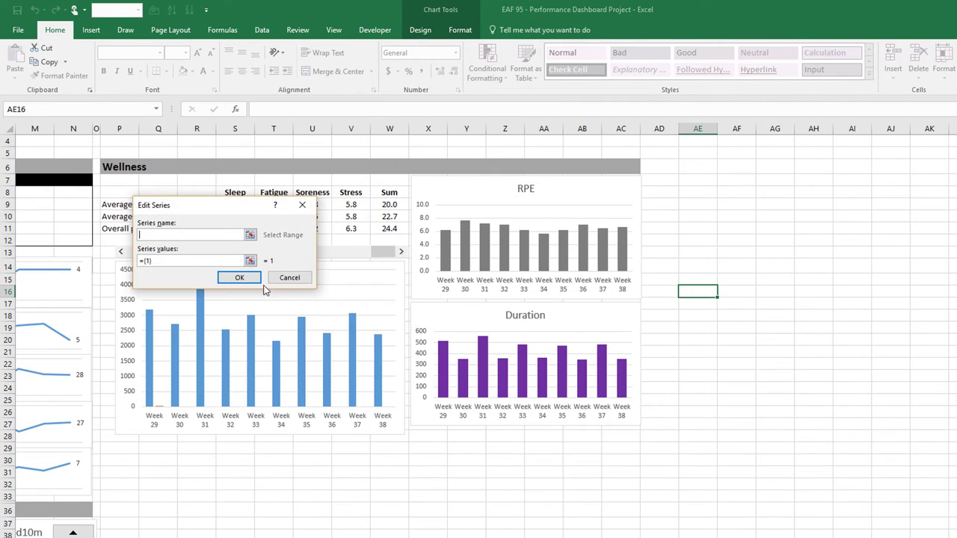
{"action": "type", "text": "Wellness"}
{"action": "left_click", "coordinate": [250, 260]}
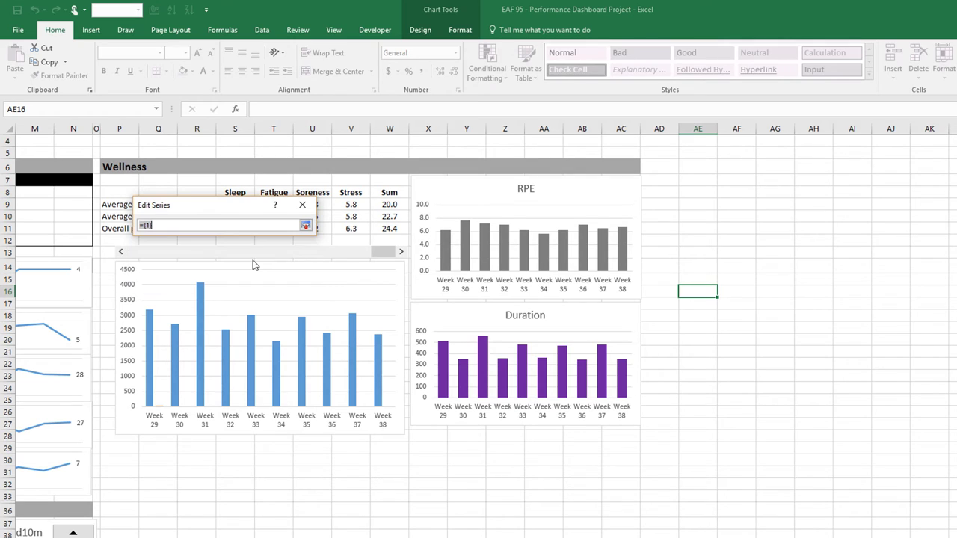
{"action": "key", "text": "ctrl+Page_Down"}
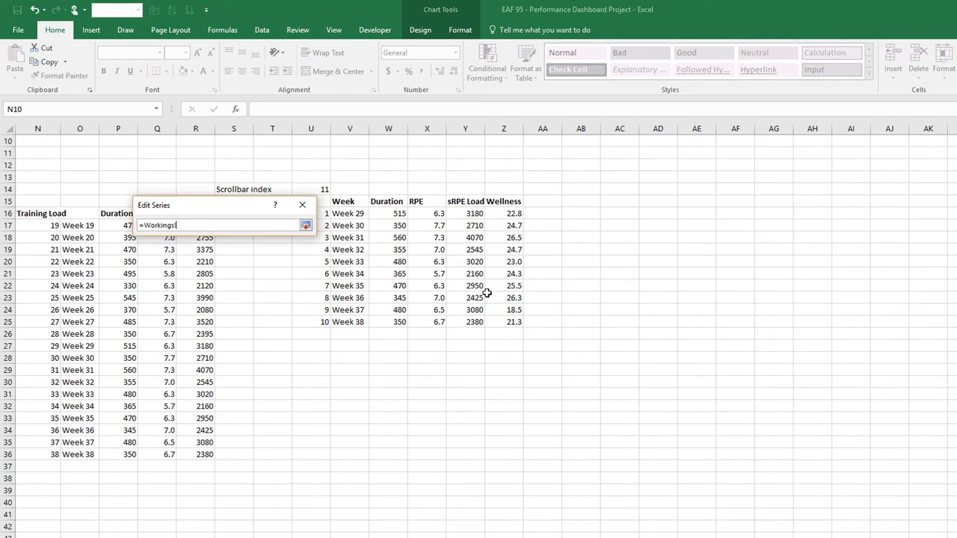
{"action": "left_click_drag", "start_coordinate": [512, 214], "coordinate": [508, 322]}
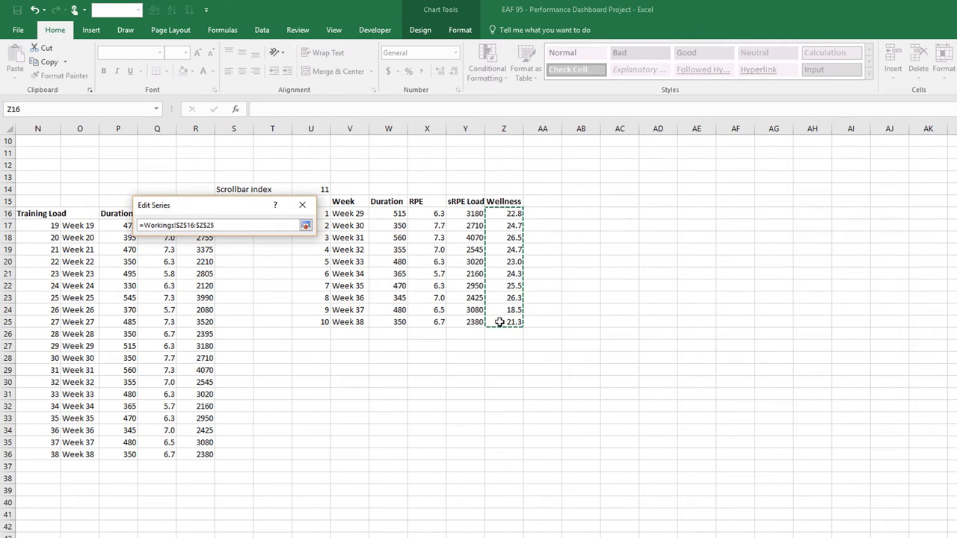
{"action": "left_click", "coordinate": [305, 225]}
{"action": "left_click", "coordinate": [254, 276]}
Set the chart's category labels to the weeks in V16:V25 and apply the changes.
{"action": "left_click", "coordinate": [253, 241]}
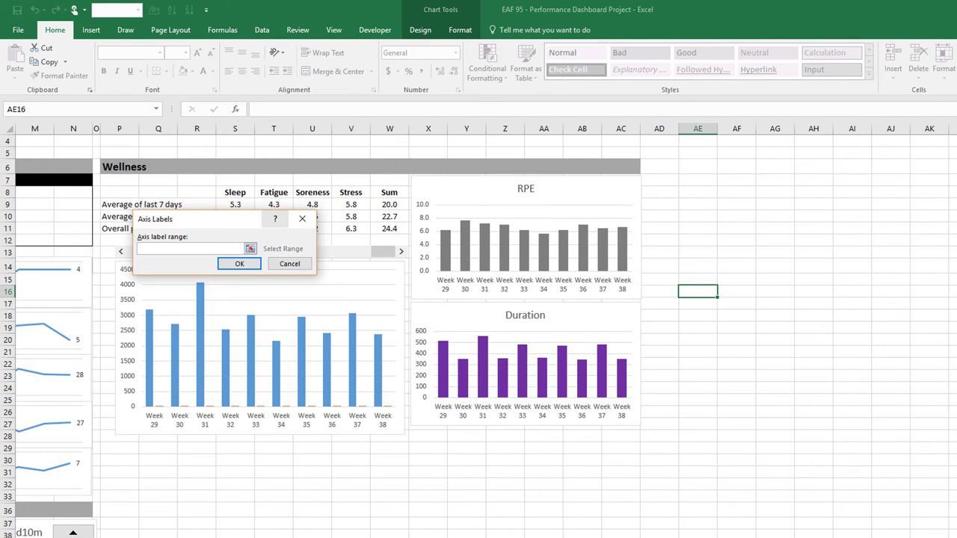
{"action": "key", "text": "ctrl+Page_Down"}
{"action": "left_click_drag", "start_coordinate": [348, 213], "coordinate": [338, 324]}
{"action": "left_click", "coordinate": [245, 264]}
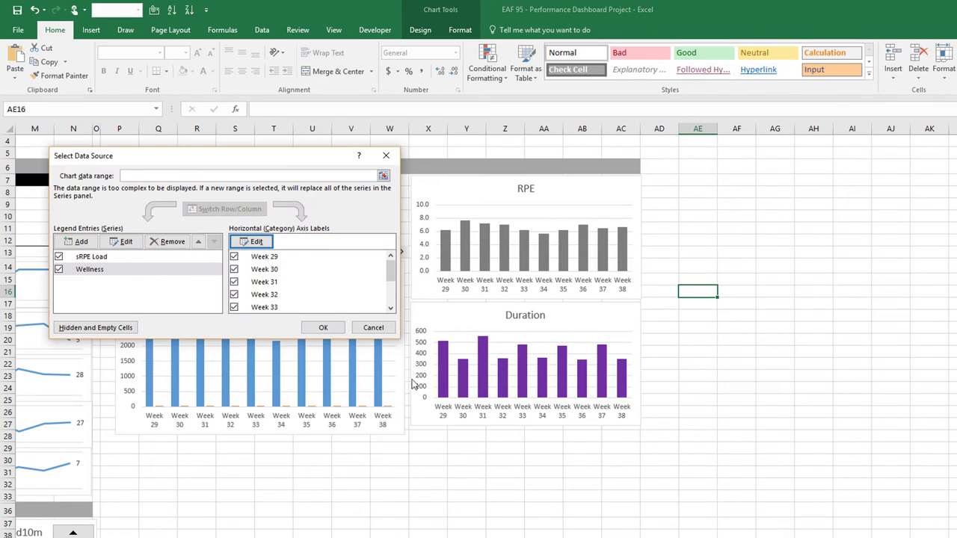
{"action": "left_click", "coordinate": [322, 329]}
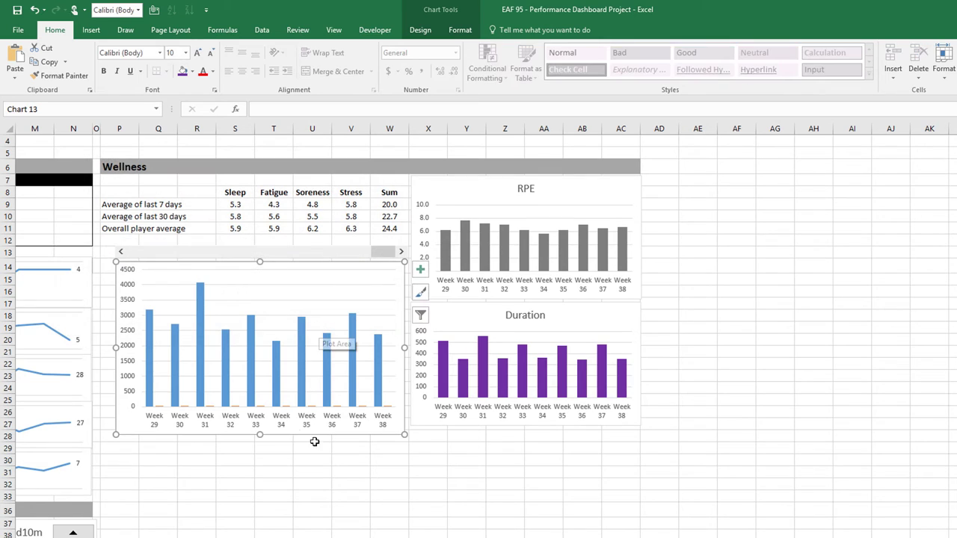
Make the load chart a combo with Wellness as a secondary-axis line, then widen the chart.
{"action": "right_click", "coordinate": [275, 363]}
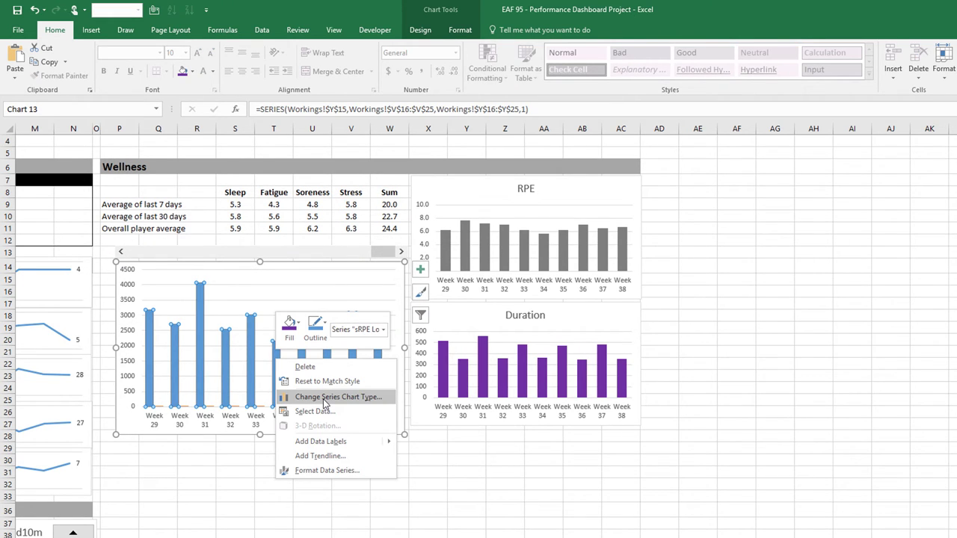
{"action": "left_click", "coordinate": [323, 400]}
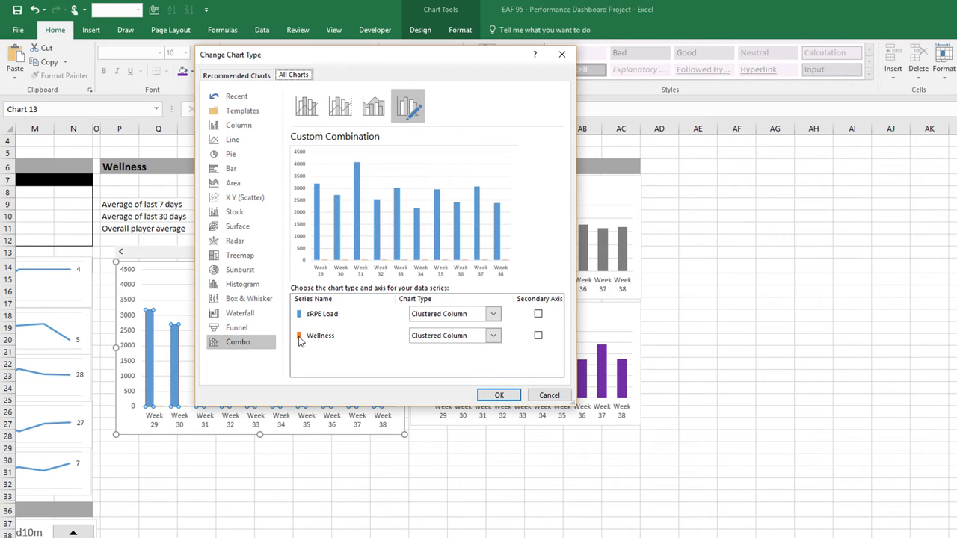
{"action": "left_click", "coordinate": [492, 337]}
{"action": "left_click", "coordinate": [493, 337]}
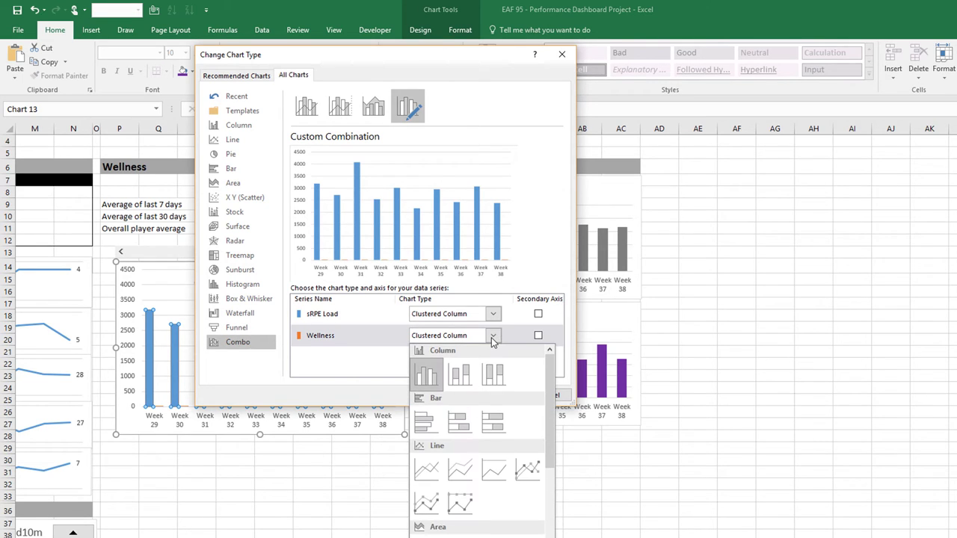
{"action": "left_click", "coordinate": [426, 470]}
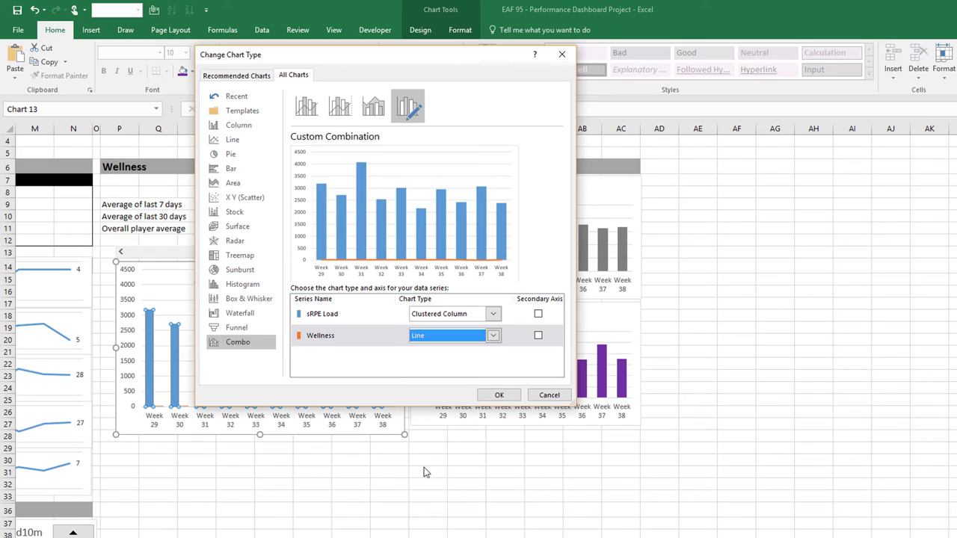
{"action": "left_click", "coordinate": [538, 336]}
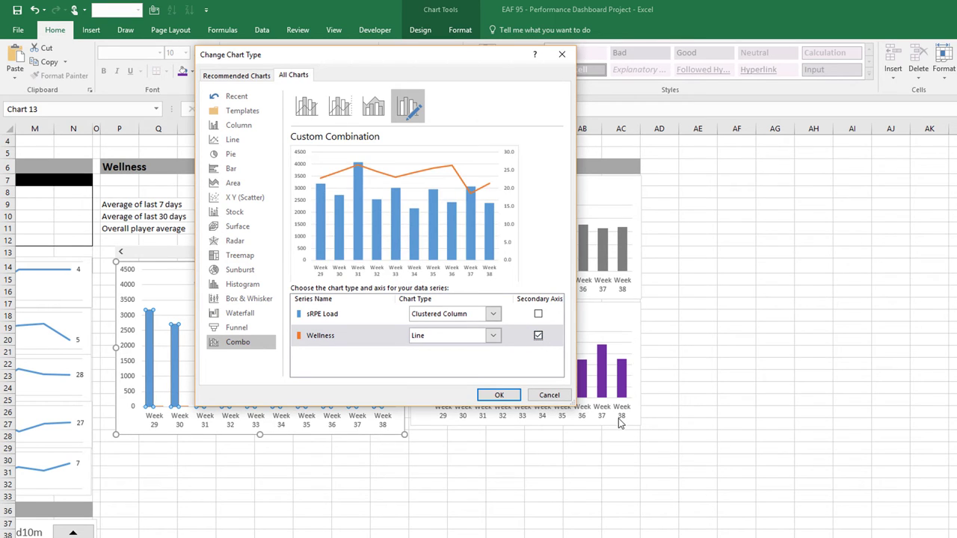
{"action": "left_click", "coordinate": [501, 397]}
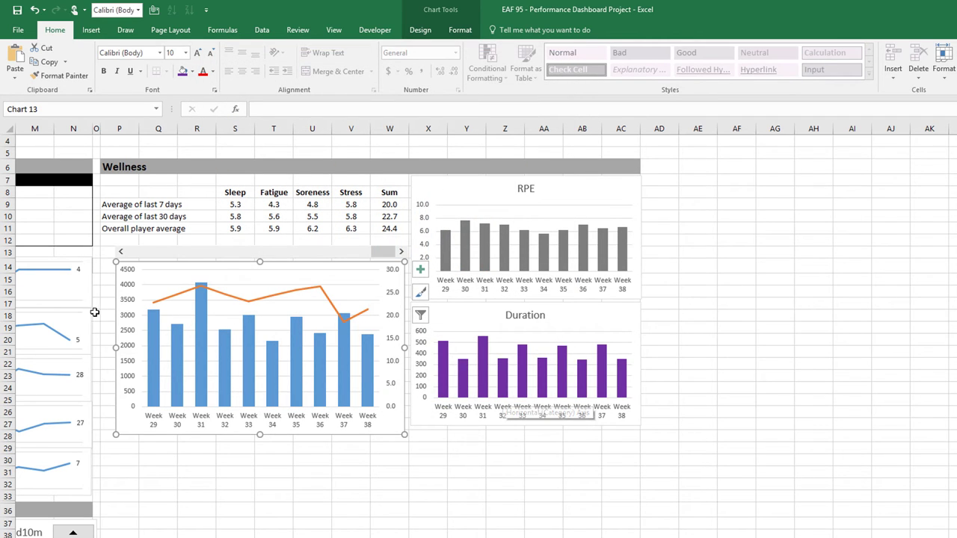
{"action": "left_click_drag", "start_coordinate": [116, 347], "coordinate": [100, 349]}
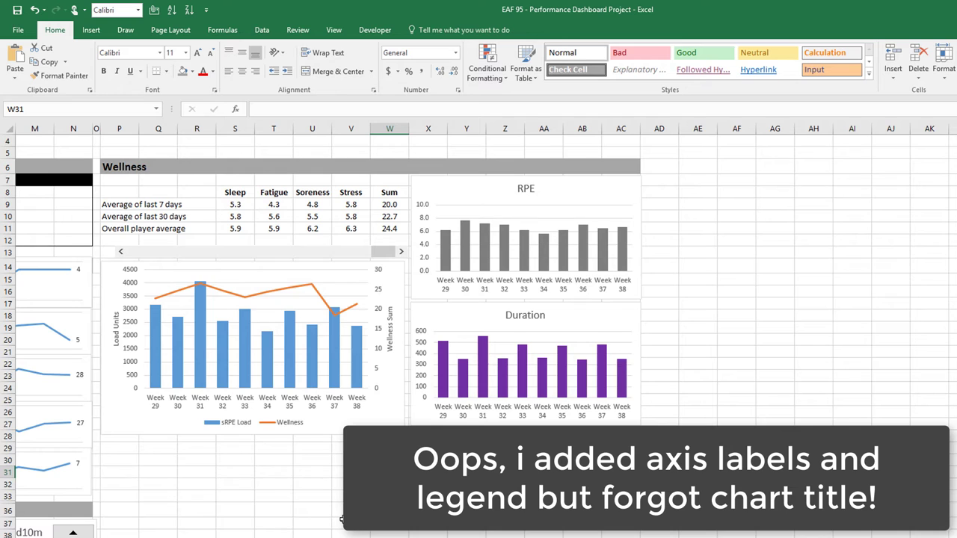
Step the dashboard charts back four weeks so they show Weeks 23–32.
{"action": "left_click", "coordinate": [123, 253]}
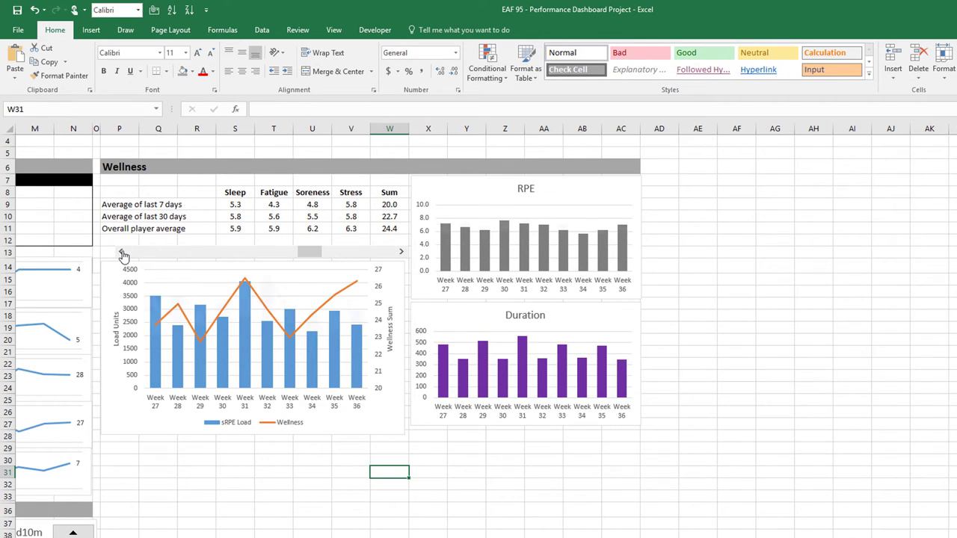
{"action": "left_click", "coordinate": [123, 252]}
{"action": "left_click", "coordinate": [123, 253]}
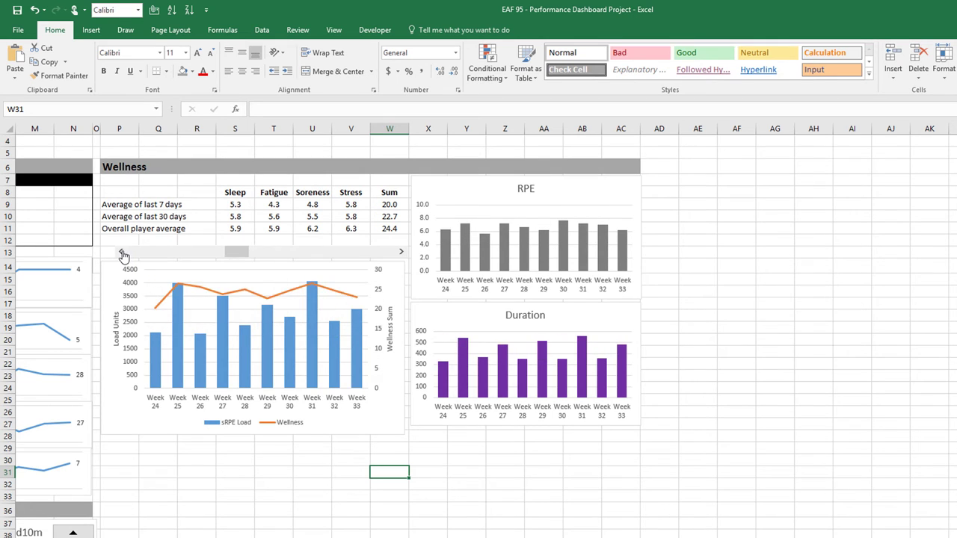
{"action": "left_click", "coordinate": [123, 252]}
Rename the P6 section header to 'Wellness and Load'.
{"action": "left_click", "coordinate": [120, 167]}
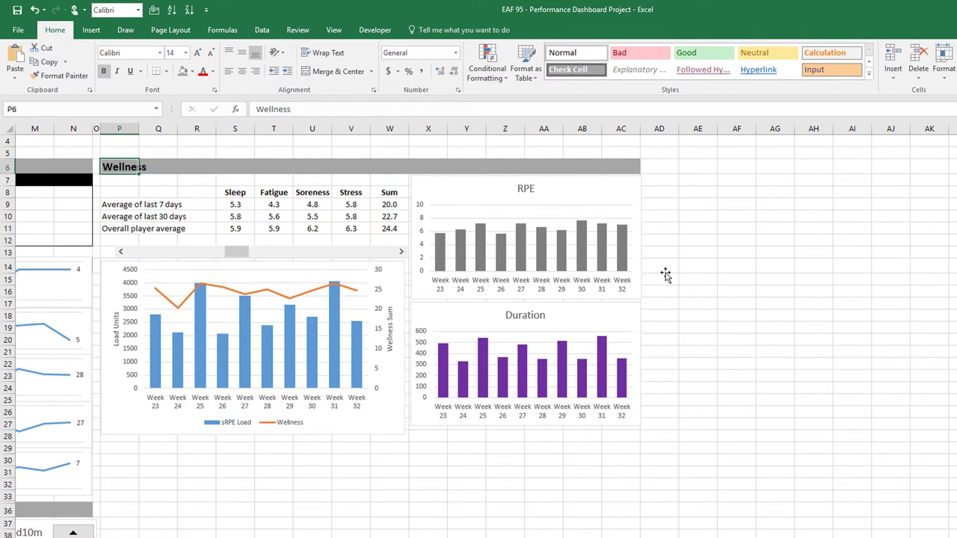
{"action": "left_click", "coordinate": [313, 110]}
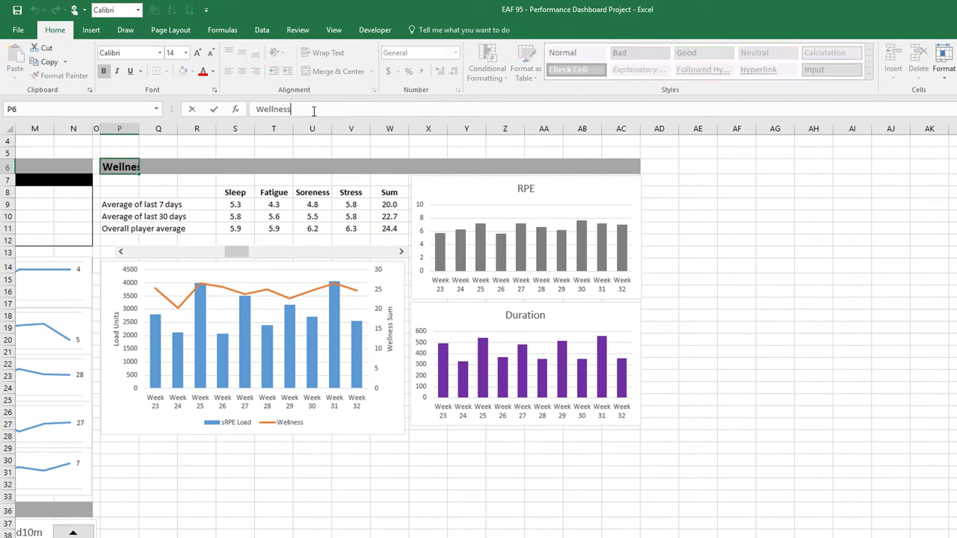
{"action": "type", "text": "and Load"}
{"action": "key", "text": "Return"}
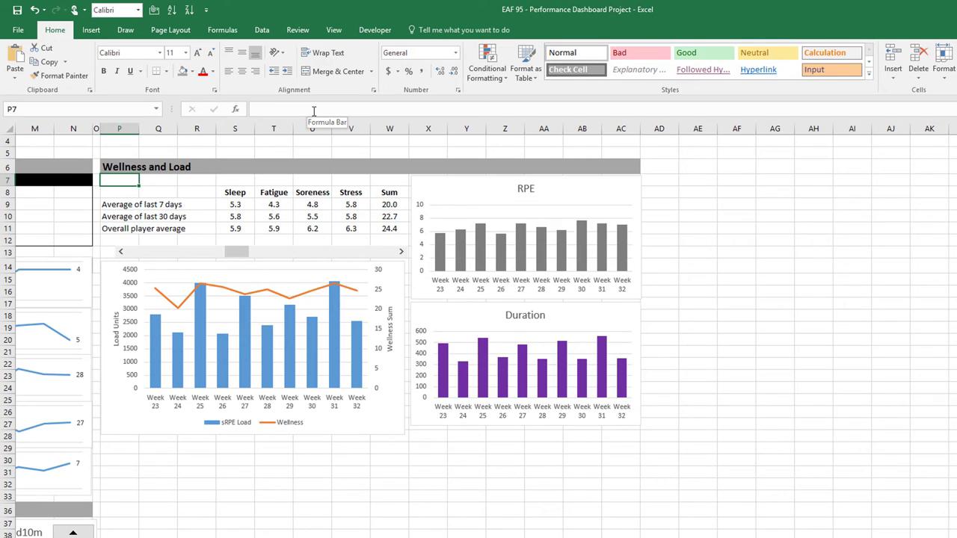
{"action": "scroll", "coordinate": [240, 343], "scroll_direction": "down", "scroll_amount": 4}
Enter 'Medical' in cell P30 as a new section header.
{"action": "scroll", "coordinate": [240, 343], "scroll_direction": "down", "scroll_amount": 2}
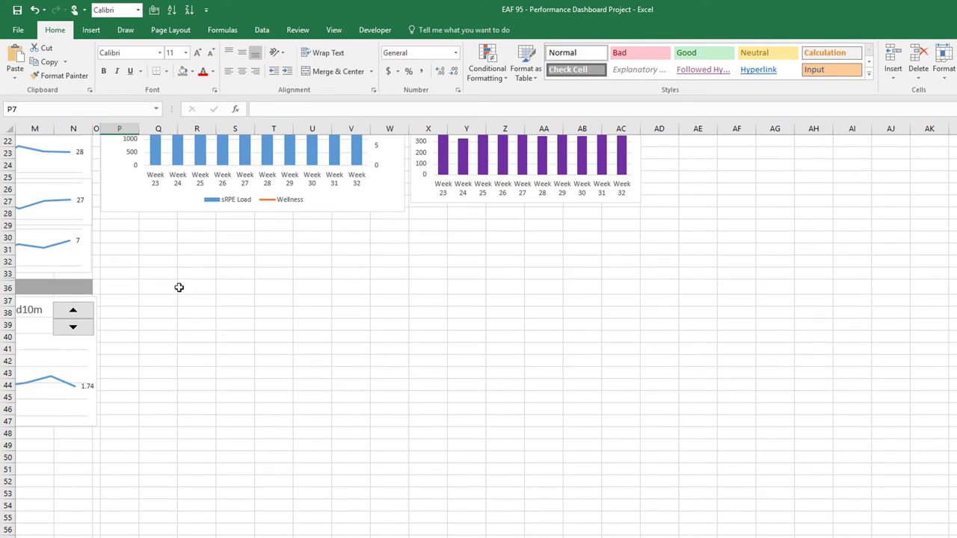
{"action": "left_click", "coordinate": [122, 237]}
{"action": "type", "text": "Me"}
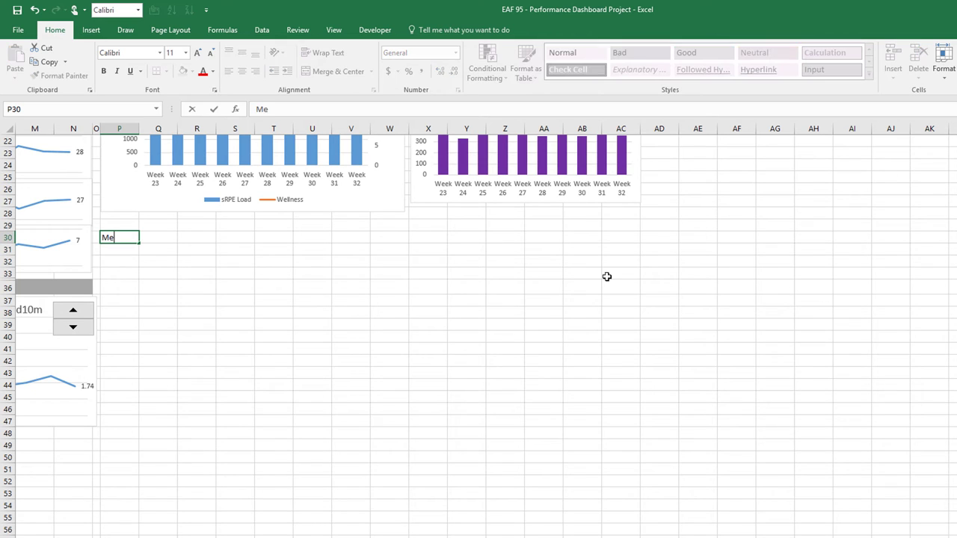
{"action": "type", "text": "dical"}
{"action": "key", "text": "Return"}
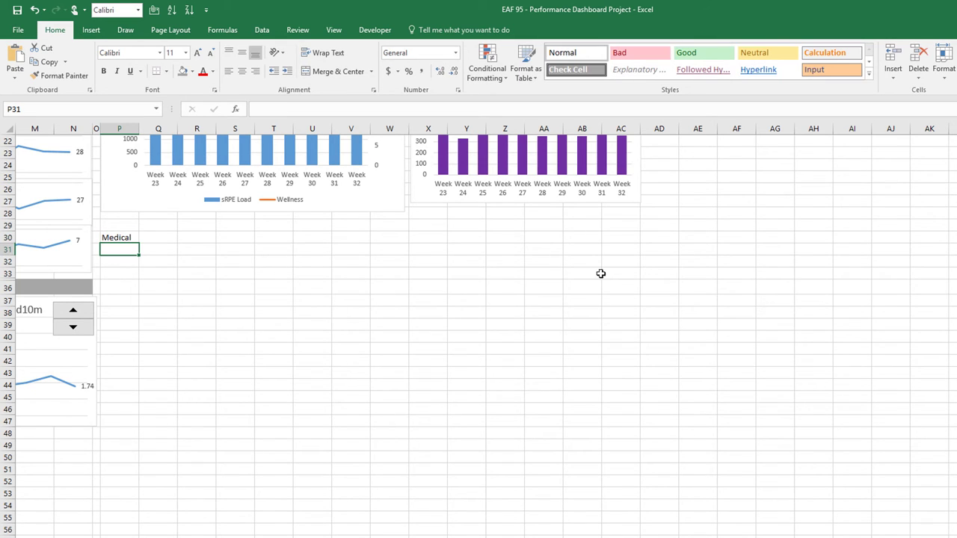
Copy the P6:AC6 header formatting onto P30:AC30 with Format Painter.
{"action": "scroll", "coordinate": [536, 402], "scroll_direction": "up", "scroll_amount": 6}
{"action": "left_click_drag", "start_coordinate": [116, 167], "coordinate": [603, 165]}
{"action": "left_click", "coordinate": [59, 76]}
{"action": "left_click_drag", "start_coordinate": [116, 461], "coordinate": [619, 461]}
{"action": "left_click", "coordinate": [117, 485]}
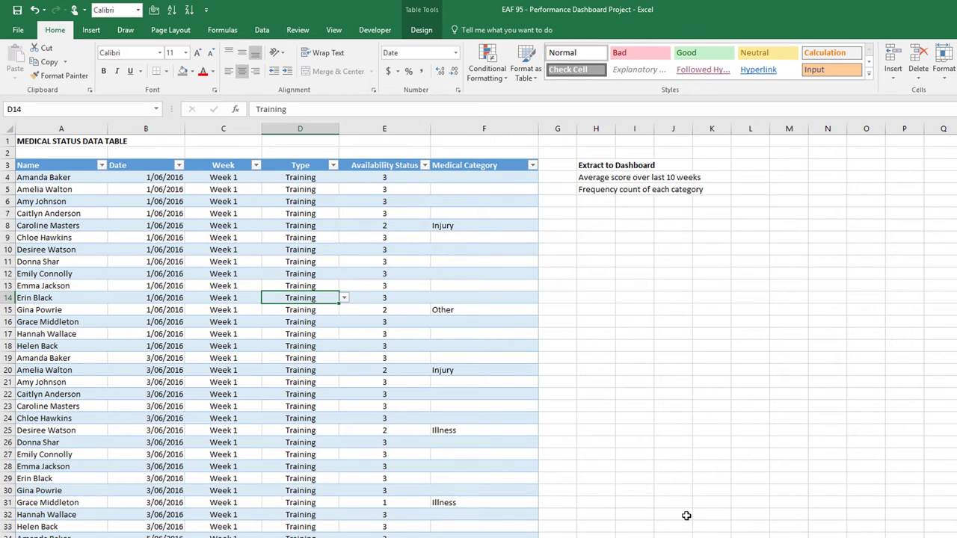
Check an availability entry and the Lists sheet's Medical Status tables, then return to the data table.
{"action": "left_click", "coordinate": [384, 189]}
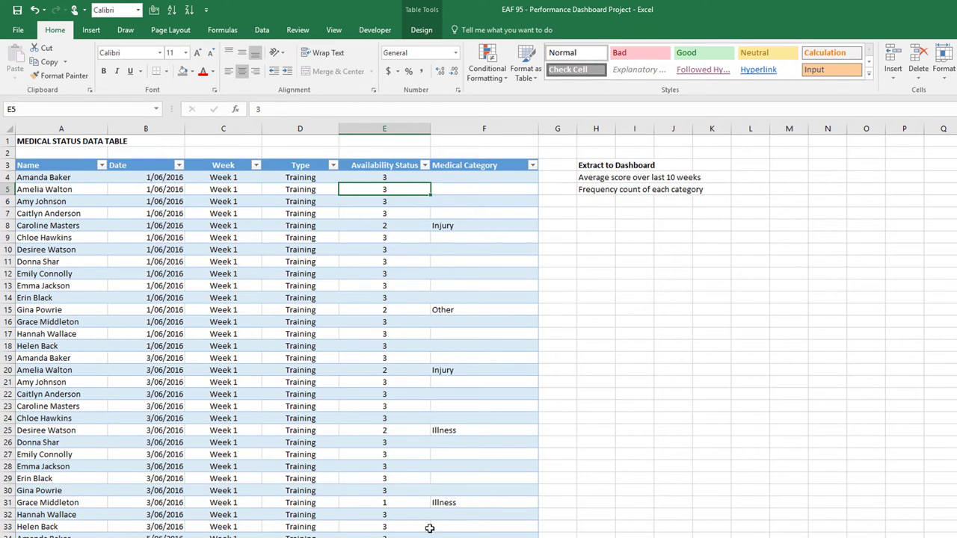
{"action": "key", "text": "ctrl+Page_Up"}
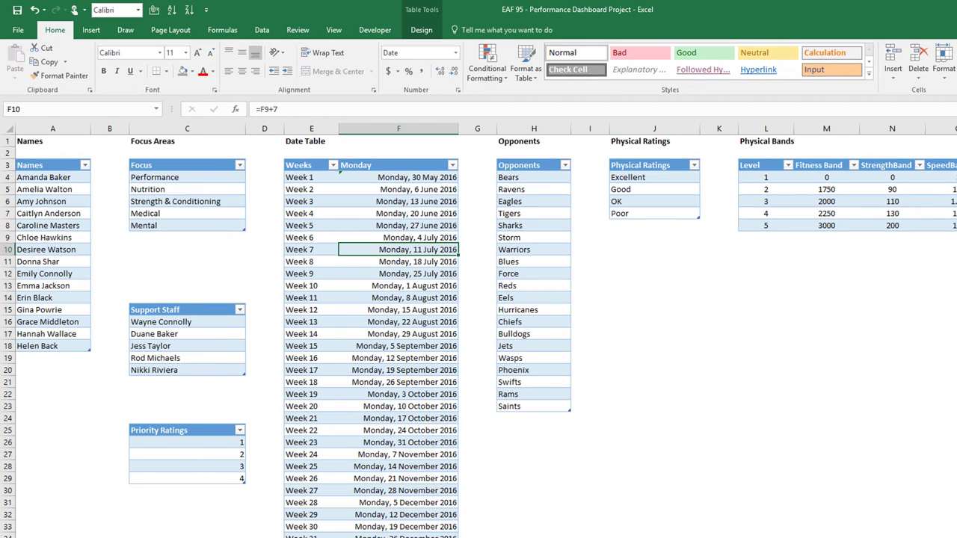
{"action": "scroll", "coordinate": [478, 328], "scroll_direction": "right", "scroll_amount": 3}
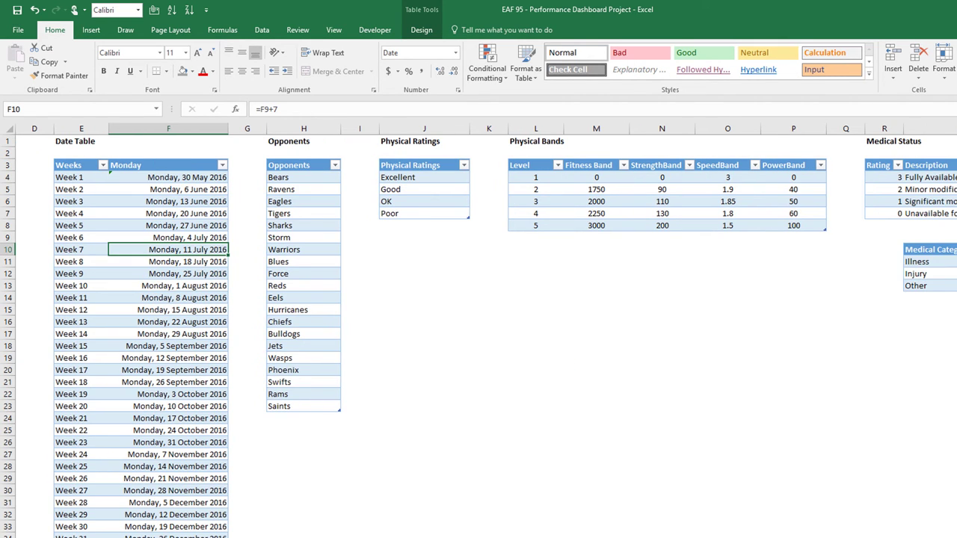
{"action": "scroll", "coordinate": [478, 329], "scroll_direction": "right", "scroll_amount": 11}
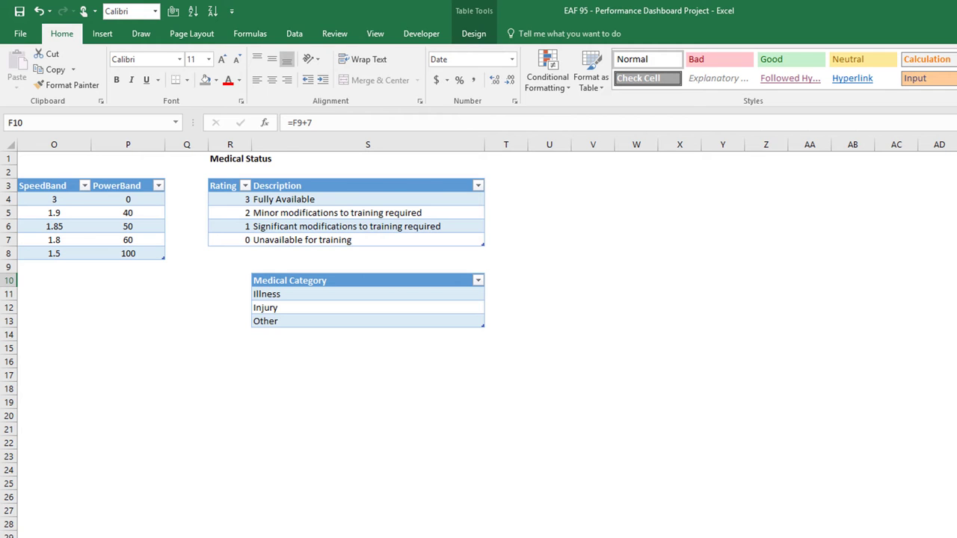
{"action": "key", "text": "ctrl+Page_Up"}
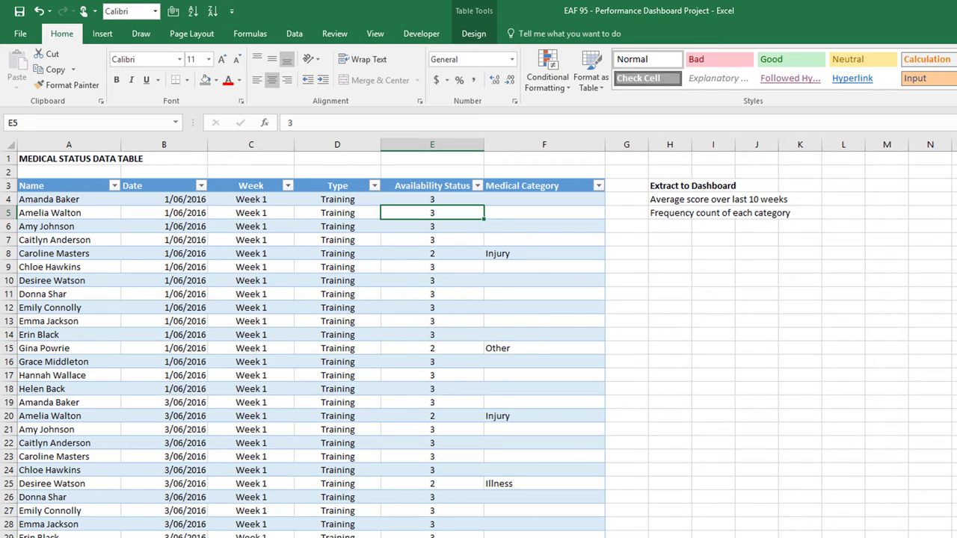
On the workings sheet, add the medical workings heading and fill Week 1 onward down column N.
{"action": "key", "text": "ctrl+Page_Down"}
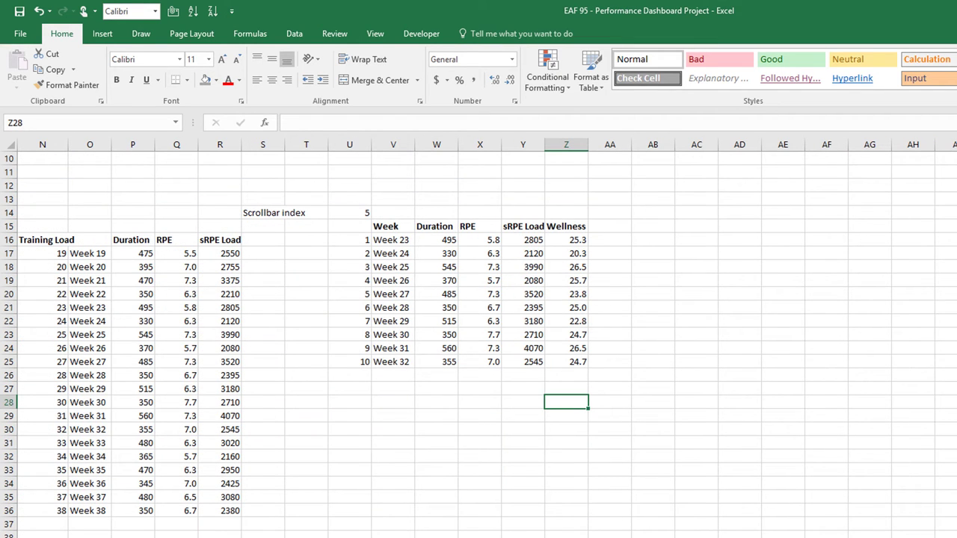
{"action": "scroll", "coordinate": [348, 344], "scroll_direction": "down", "scroll_amount": 5}
{"action": "scroll", "coordinate": [349, 343], "scroll_direction": "left", "scroll_amount": 4}
{"action": "left_click", "coordinate": [348, 344]}
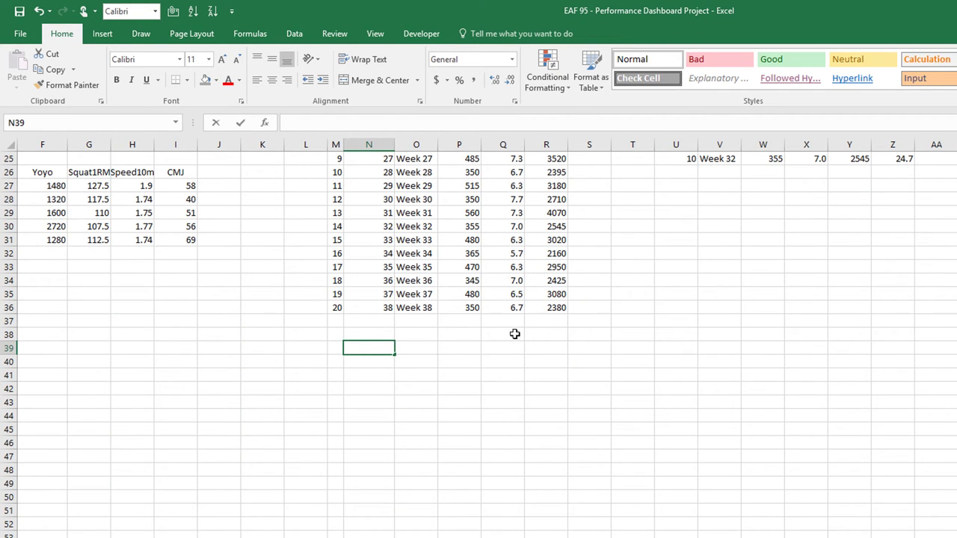
{"action": "type", "text": "Medica"}
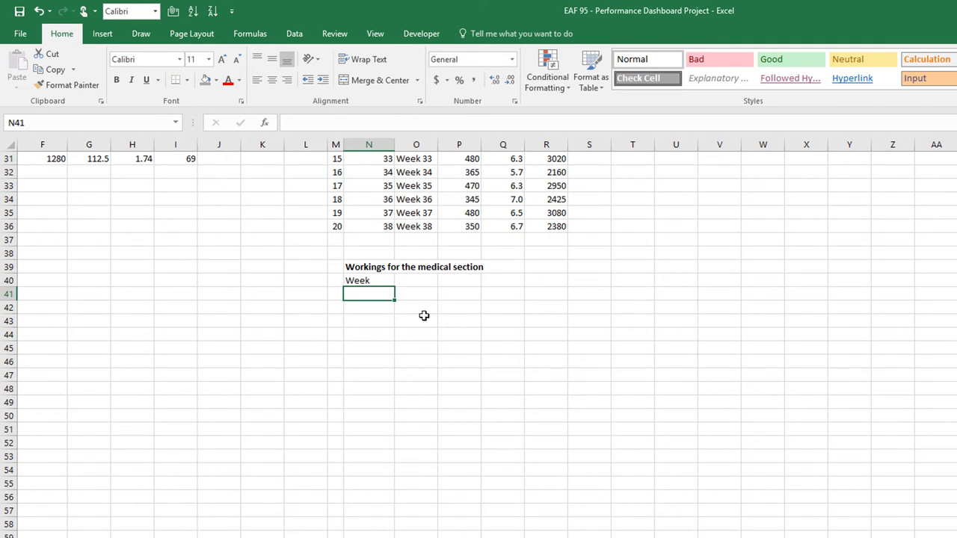
{"action": "key", "text": "F2"}
{"action": "type", "text": "Week 1"}
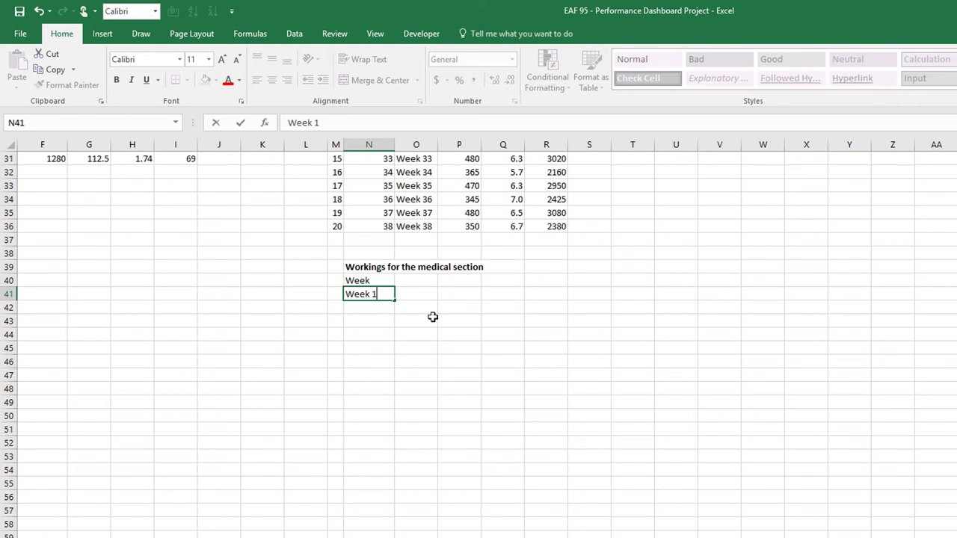
{"action": "key", "text": "Return"}
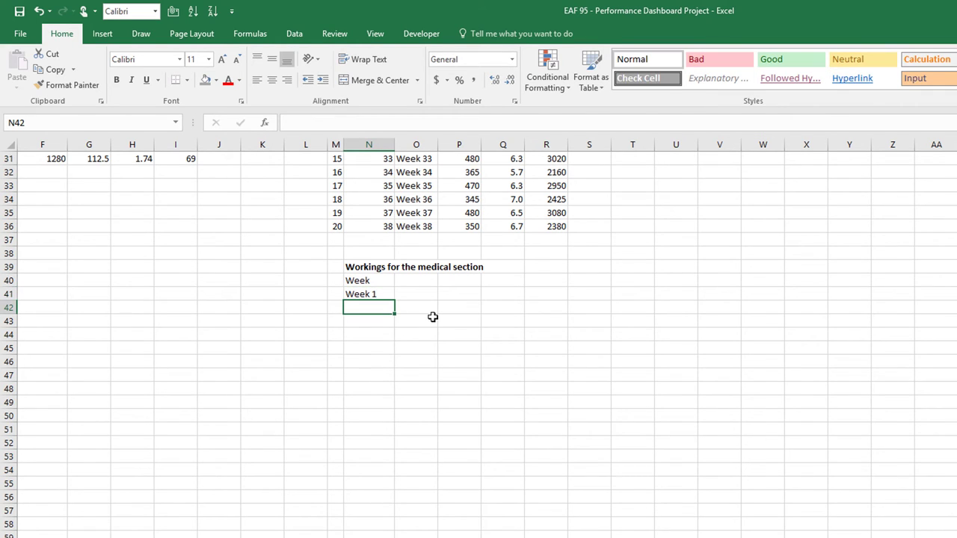
{"action": "left_click", "coordinate": [373, 294]}
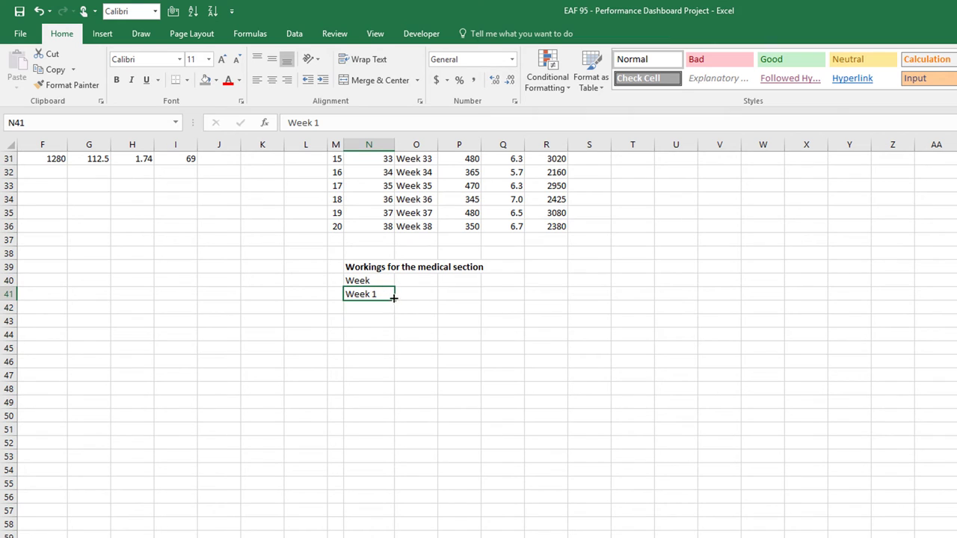
{"action": "left_click_drag", "start_coordinate": [393, 304], "coordinate": [392, 537]}
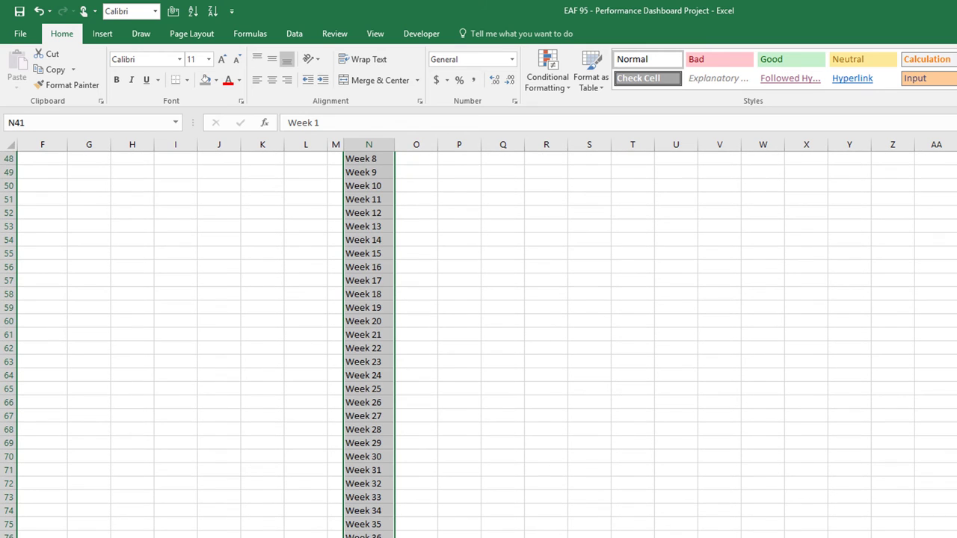
{"action": "scroll", "coordinate": [534, 213], "scroll_direction": "up", "scroll_amount": 6}
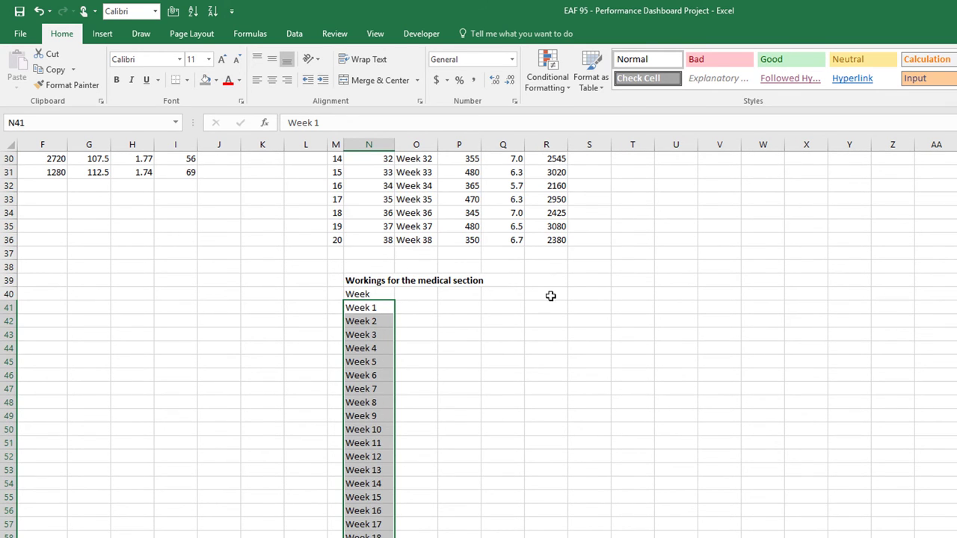
Head O40 'Availability Score' and start an AVERAGEIFS over TBLMedical[Availability Status] in O41.
{"action": "left_click", "coordinate": [427, 296]}
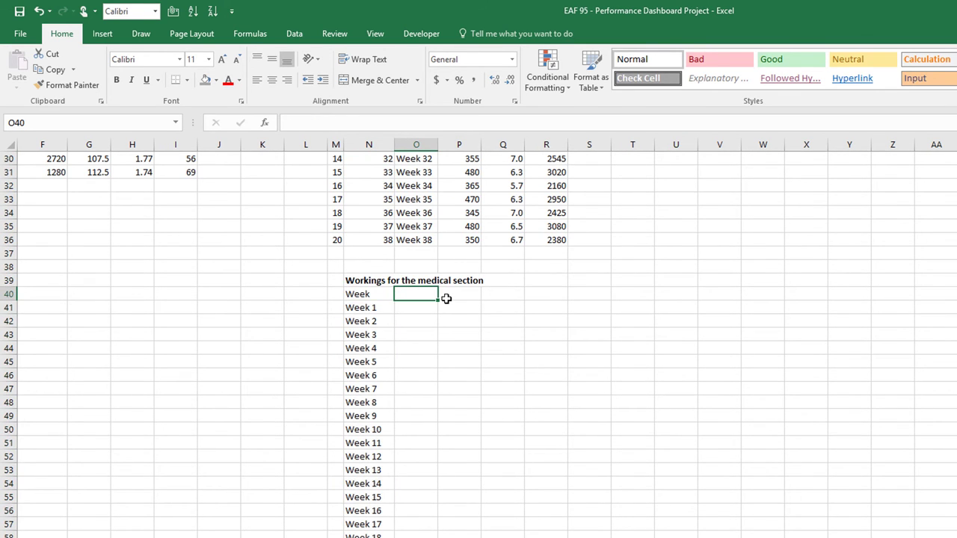
{"action": "type", "text": "Availability Score"}
{"action": "key", "text": "Return"}
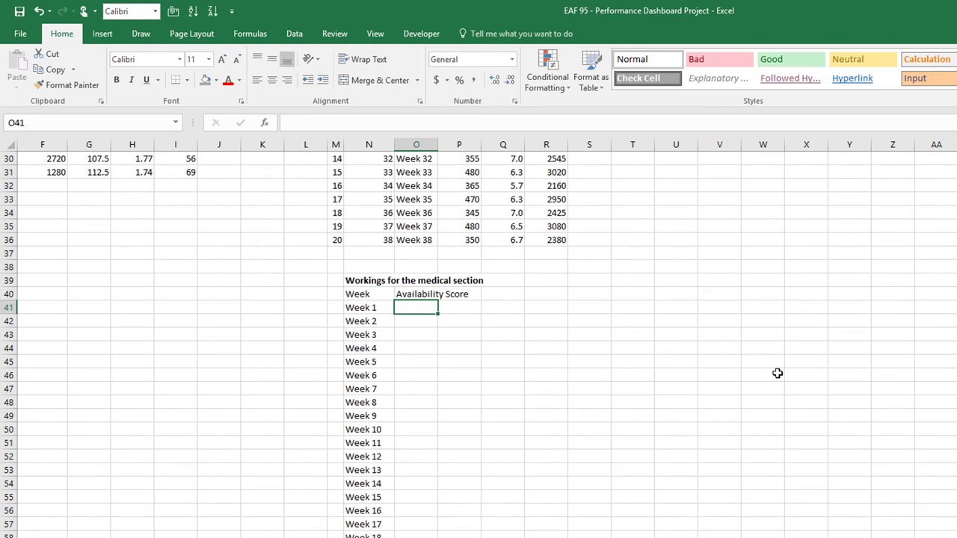
{"action": "type", "text": "=aver"}
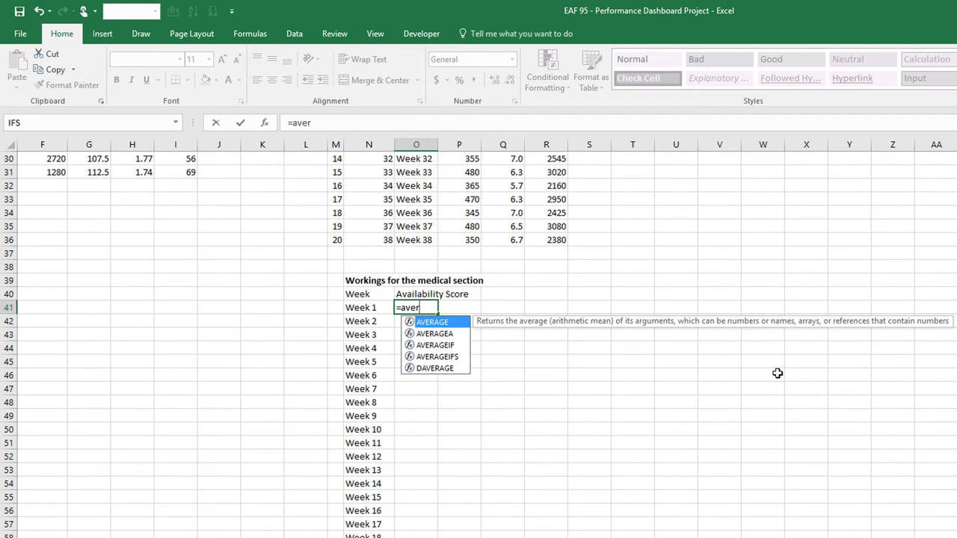
{"action": "key", "text": "Down"}
{"action": "key", "text": "Down"}
{"action": "key", "text": "Down"}
{"action": "key", "text": "Tab"}
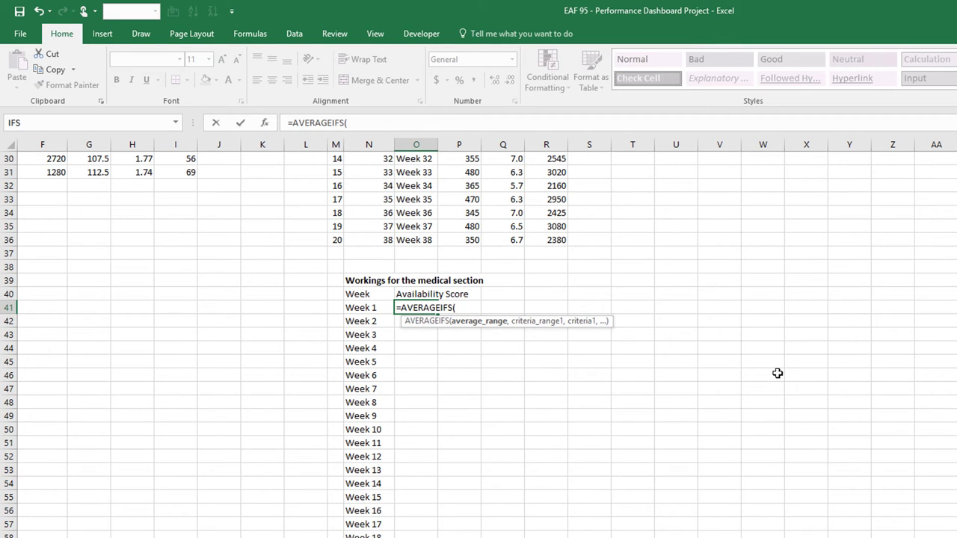
{"action": "type", "text": "tbl"}
{"action": "key", "text": "Down"}
{"action": "key", "text": "Down"}
{"action": "key", "text": "Down"}
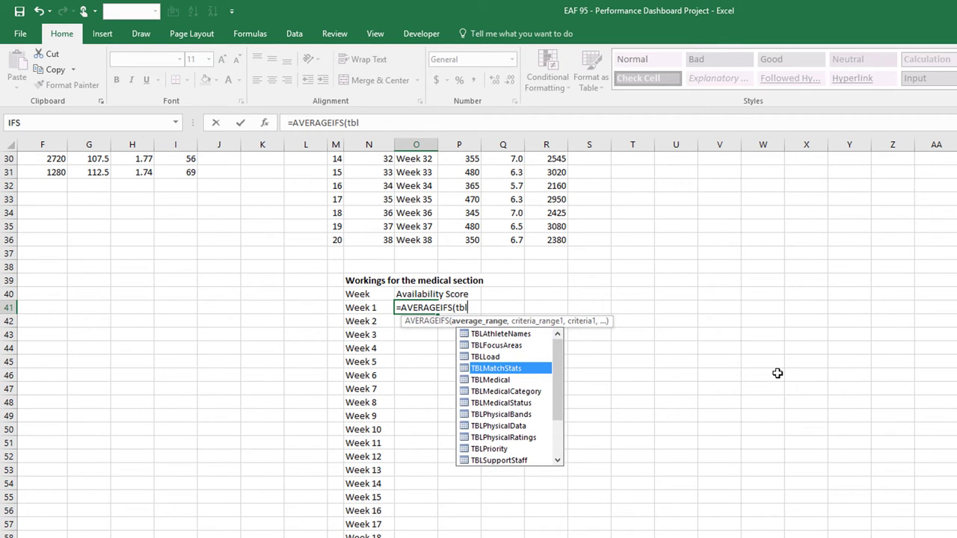
{"action": "key", "text": "Down"}
{"action": "key", "text": "Tab"}
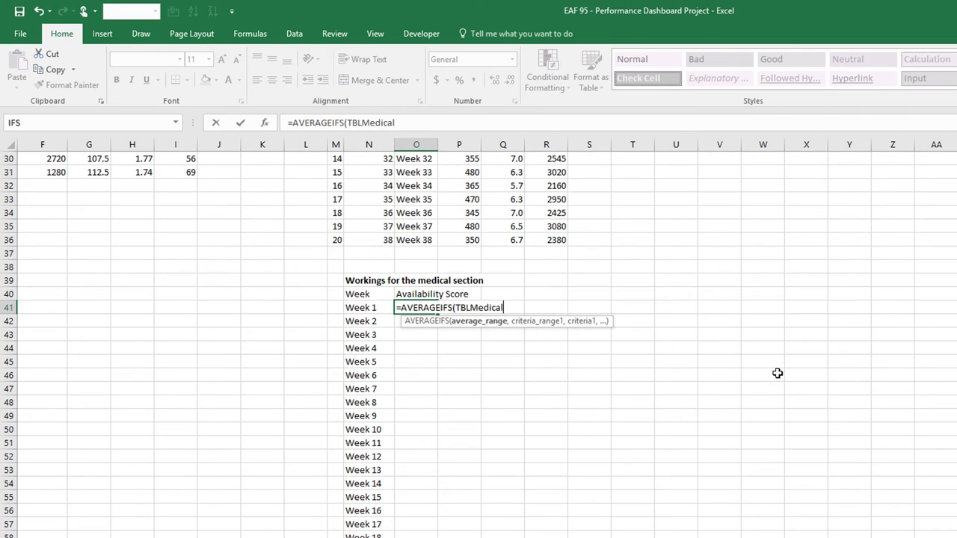
{"action": "type", "text": "["}
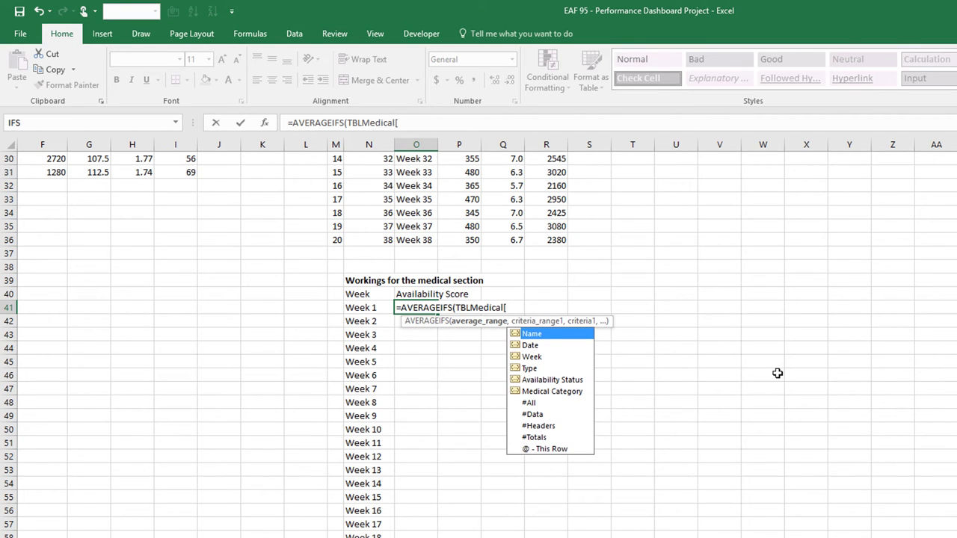
{"action": "key", "text": "Down"}
{"action": "key", "text": "Down"}
{"action": "key", "text": "Down"}
{"action": "key", "text": "Down"}
{"action": "key", "text": "Tab"}
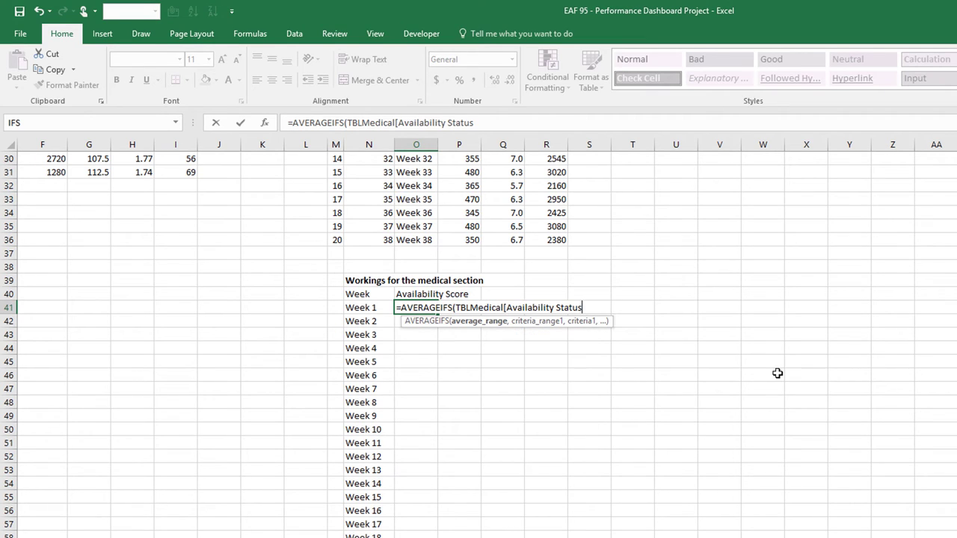
Add criteria TBLMedical[Name] = $B$2 and TBLMedical[Week] = N41, then commit the formula.
{"action": "type", "text": "],"}
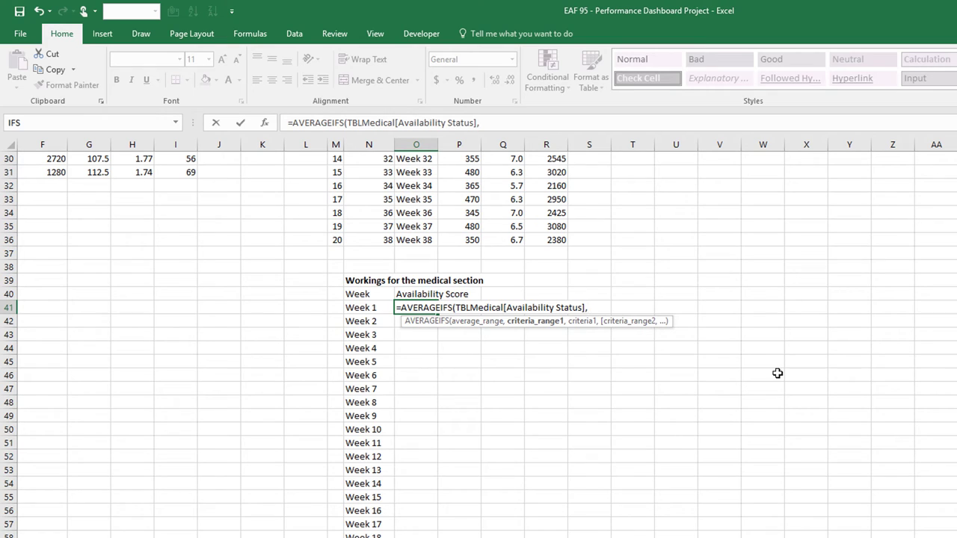
{"action": "type", "text": "tbl"}
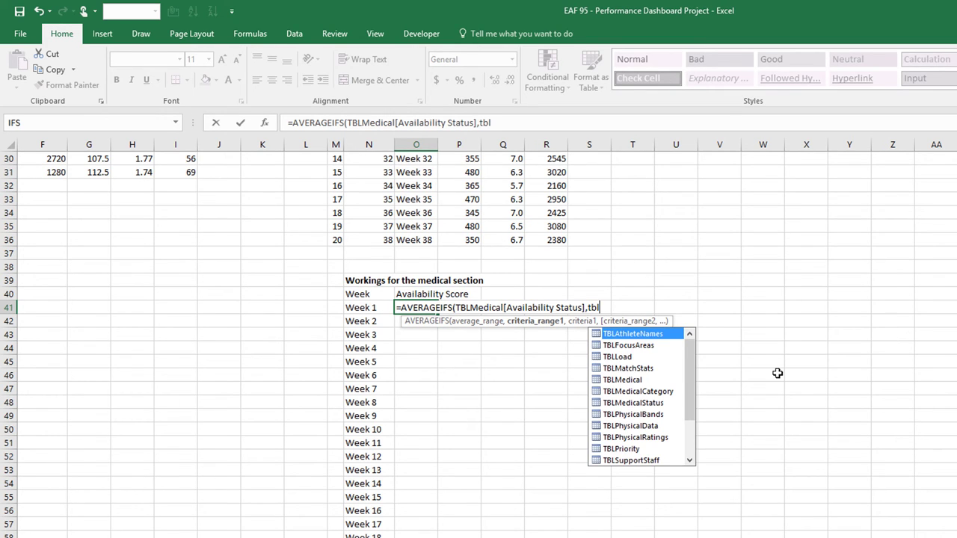
{"action": "key", "text": "Down"}
{"action": "key", "text": "Down"}
{"action": "key", "text": "Down"}
{"action": "key", "text": "Down"}
{"action": "key", "text": "Tab"}
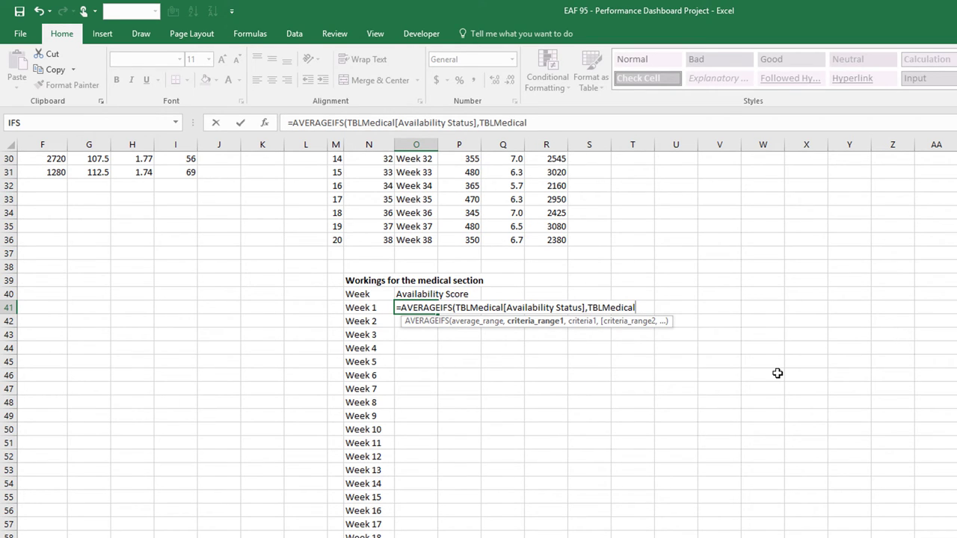
{"action": "type", "text": "["}
{"action": "key", "text": "Tab"}
{"action": "type", "text": ","}
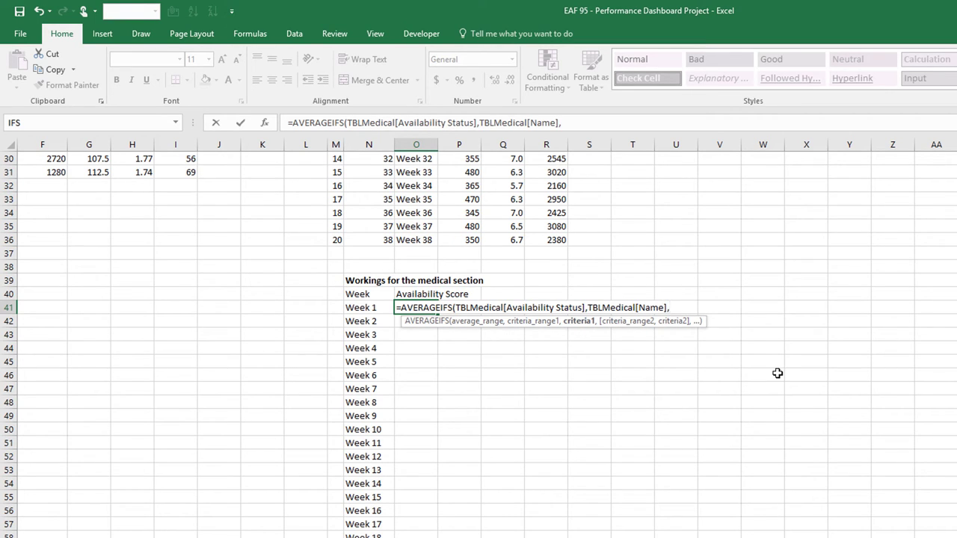
{"action": "type", "text": "$B$2,"}
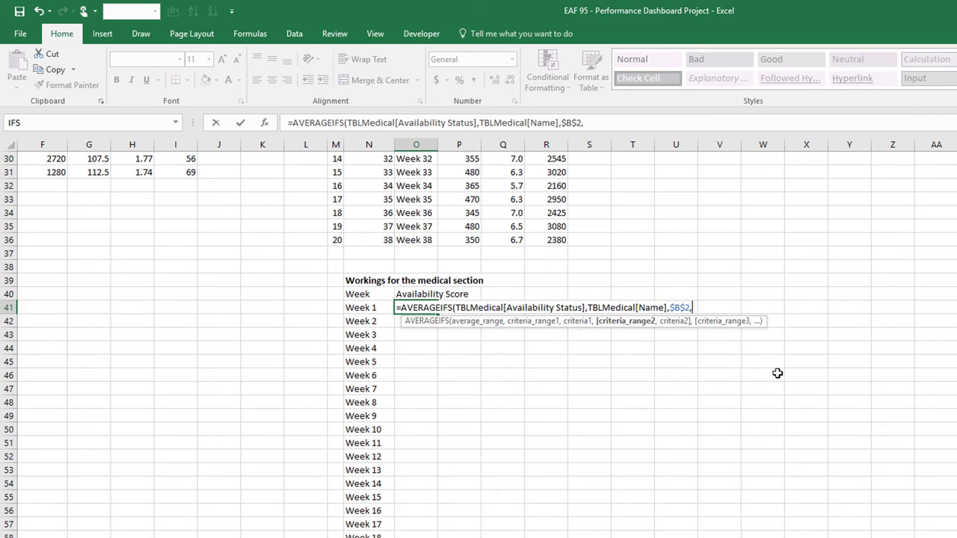
{"action": "type", "text": "tbl"}
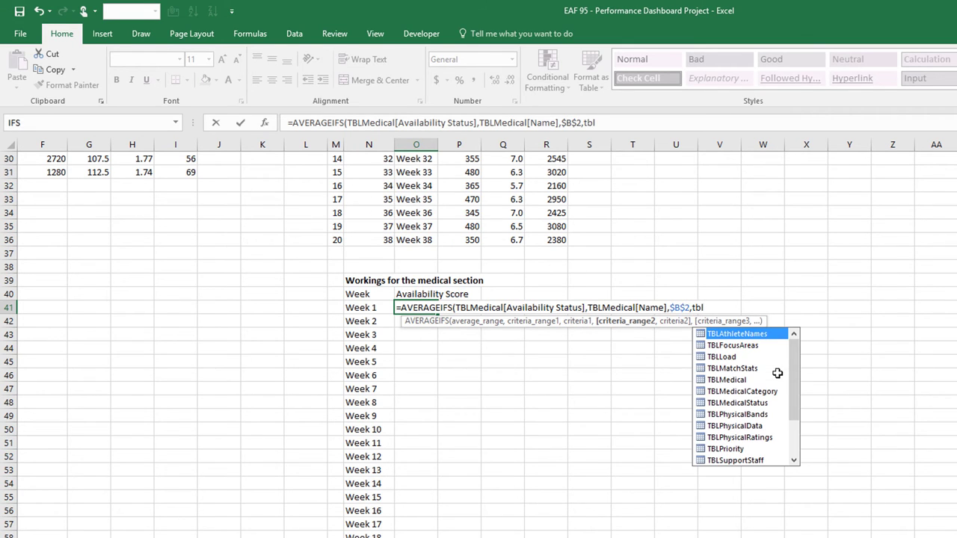
{"action": "key", "text": "Down"}
{"action": "key", "text": "Down"}
{"action": "key", "text": "Down"}
{"action": "key", "text": "Down"}
{"action": "key", "text": "Tab"}
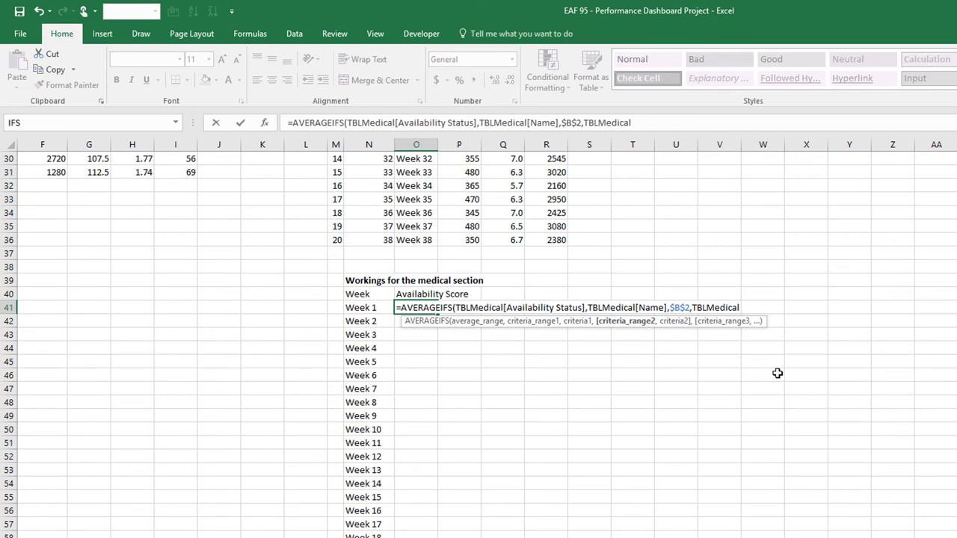
{"action": "type", "text": "["}
{"action": "key", "text": "Down"}
{"action": "key", "text": "Down"}
{"action": "key", "text": "Tab"}
{"action": "type", "text": "],"}
{"action": "left_click", "coordinate": [361, 308]}
{"action": "type", "text": ")"}
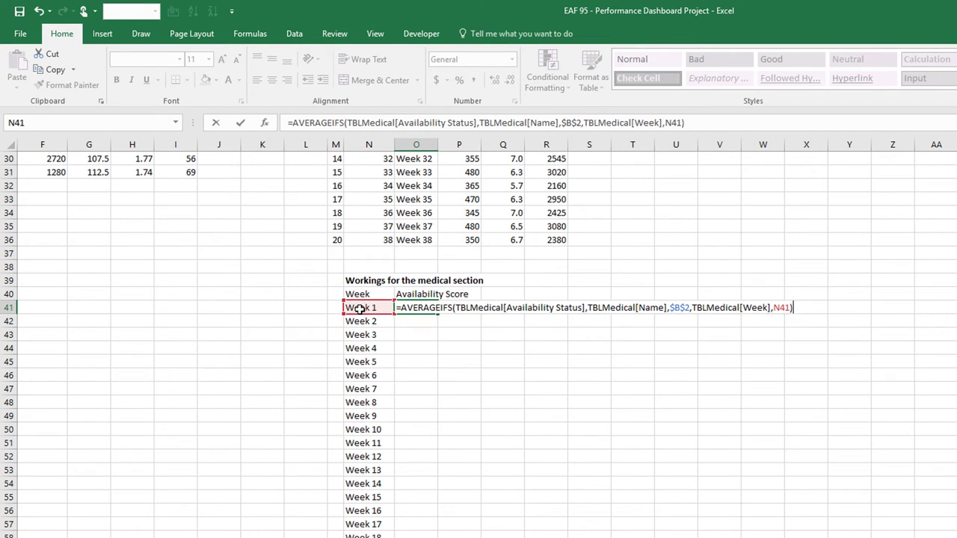
{"action": "key", "text": "Return"}
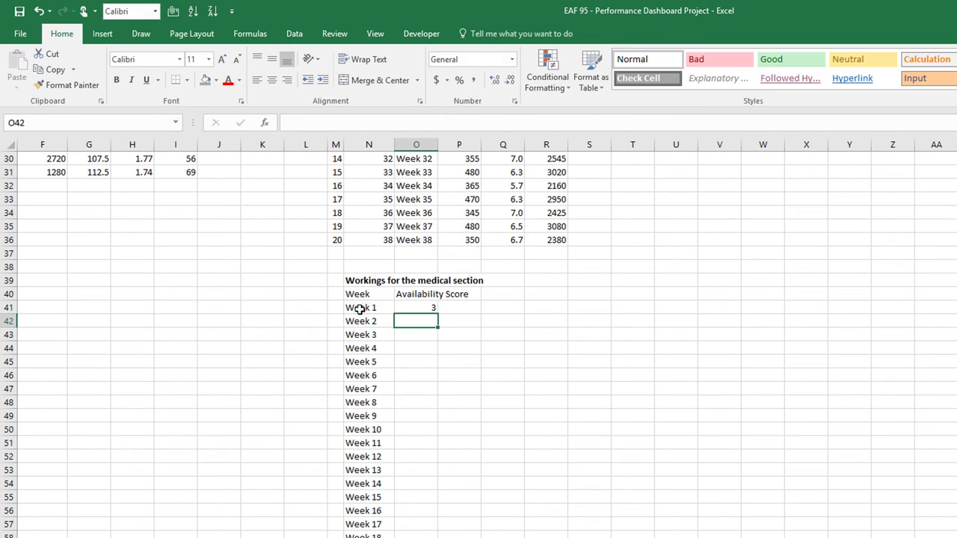
Fill the Week 1 availability formula down all week rows and format as Number with one decimal.
{"action": "left_click", "coordinate": [435, 309]}
{"action": "double_click", "coordinate": [437, 315]}
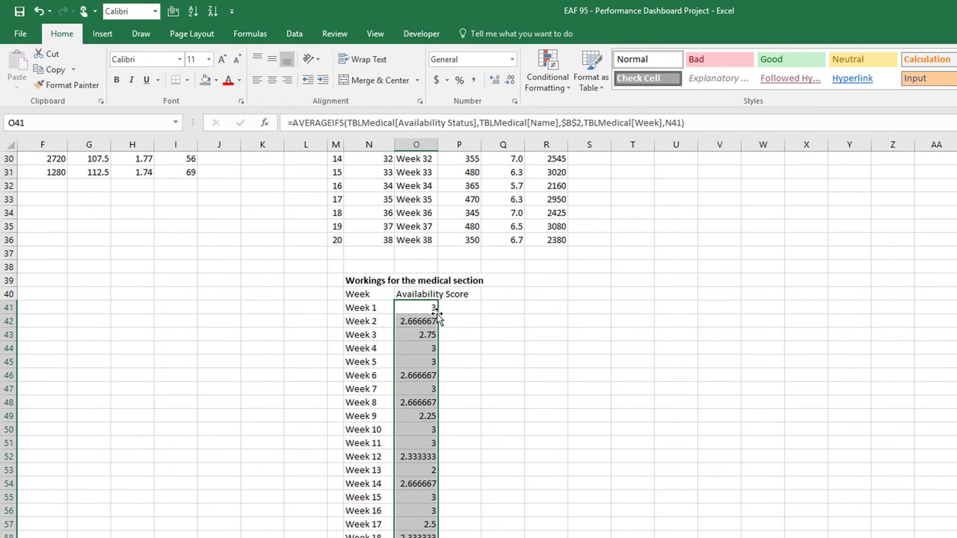
{"action": "left_click", "coordinate": [512, 59]}
{"action": "left_click", "coordinate": [487, 111]}
{"action": "left_click", "coordinate": [509, 79]}
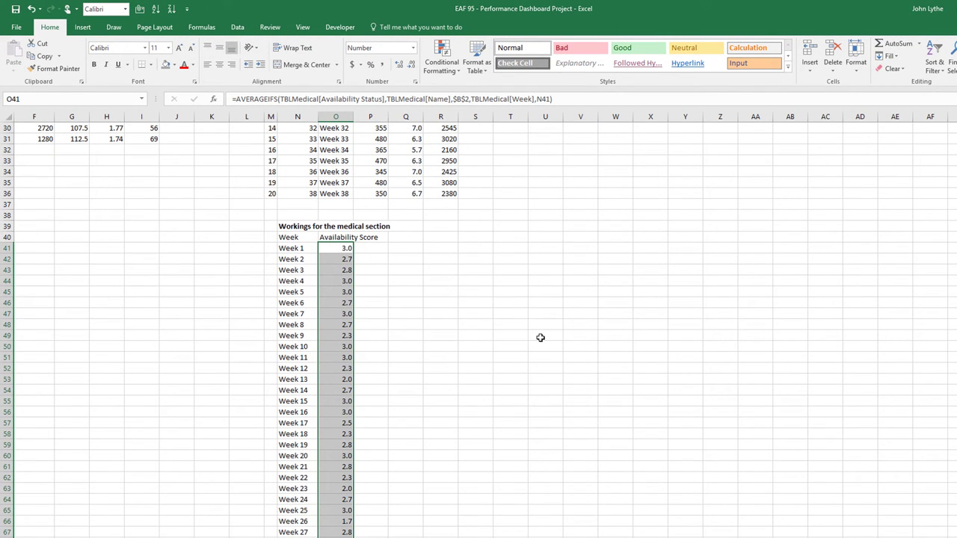
{"action": "scroll", "coordinate": [427, 341], "scroll_direction": "down", "scroll_amount": 3}
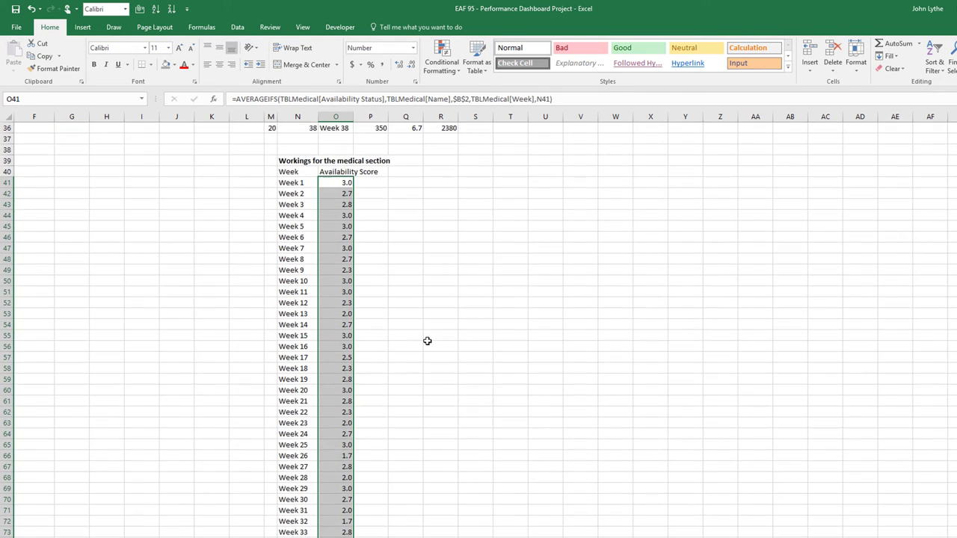
{"action": "scroll", "coordinate": [426, 341], "scroll_direction": "down", "scroll_amount": 3}
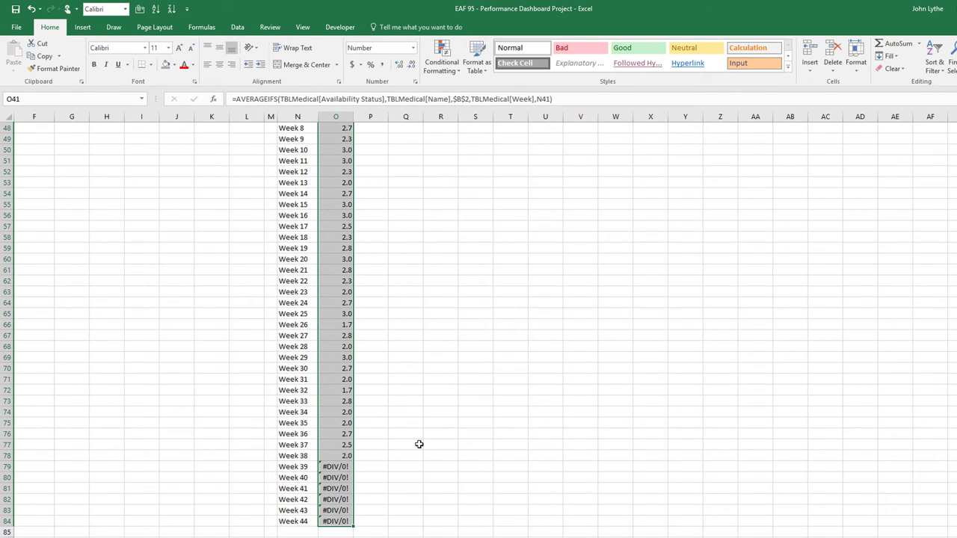
{"action": "scroll", "coordinate": [419, 444], "scroll_direction": "up", "scroll_amount": 6}
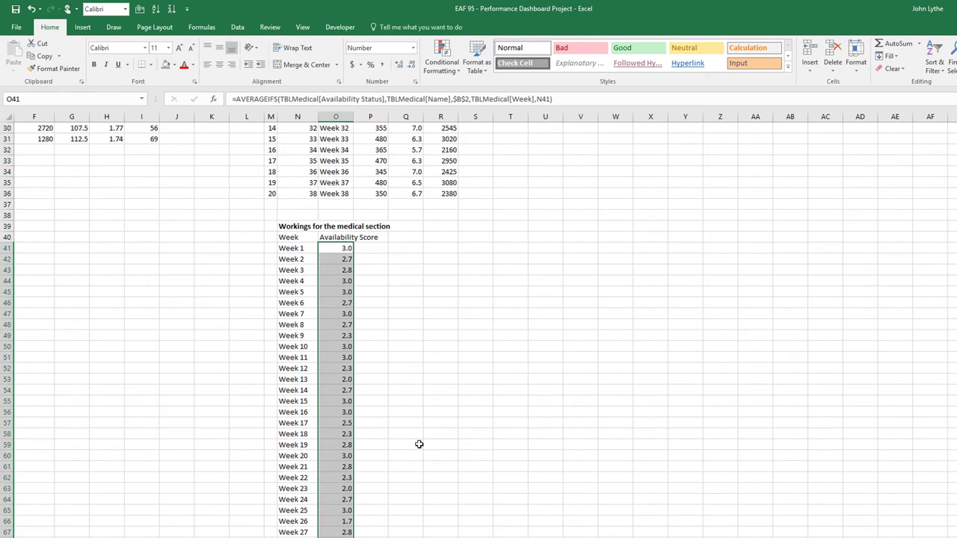
Wrap O41's formula in IFERROR(…,"") and copy it down so Weeks 39–44 stay blank.
{"action": "left_click", "coordinate": [330, 249]}
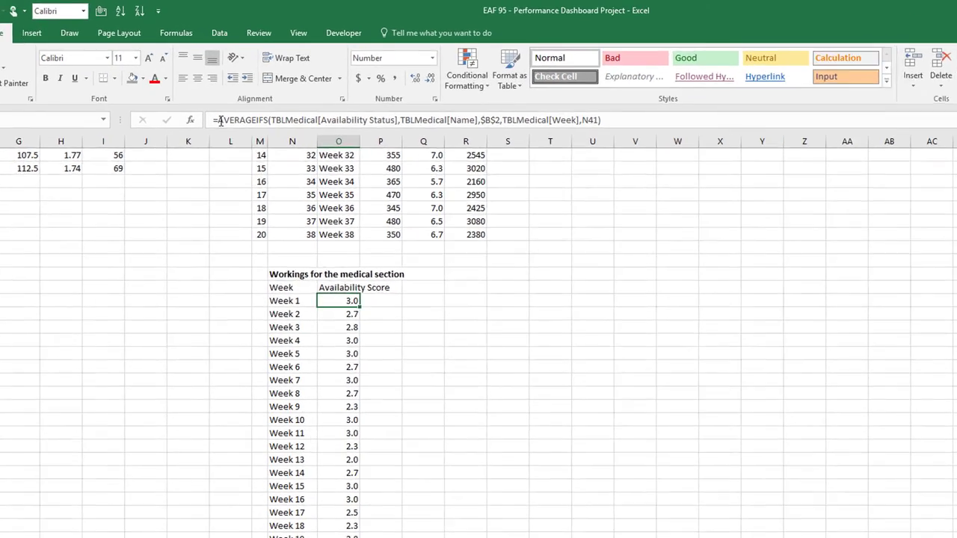
{"action": "left_click", "coordinate": [235, 99]}
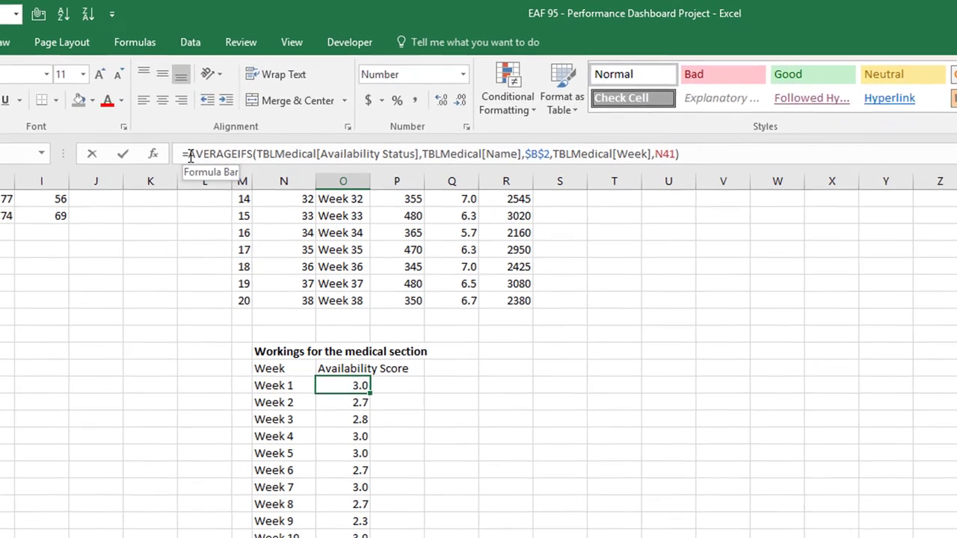
{"action": "type", "text": "iferro"}
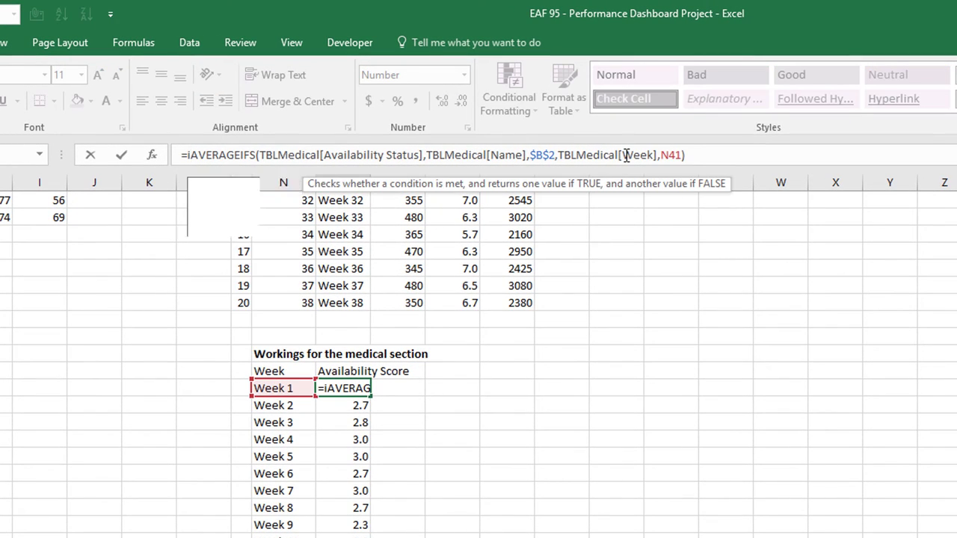
{"action": "type", "text": "r("}
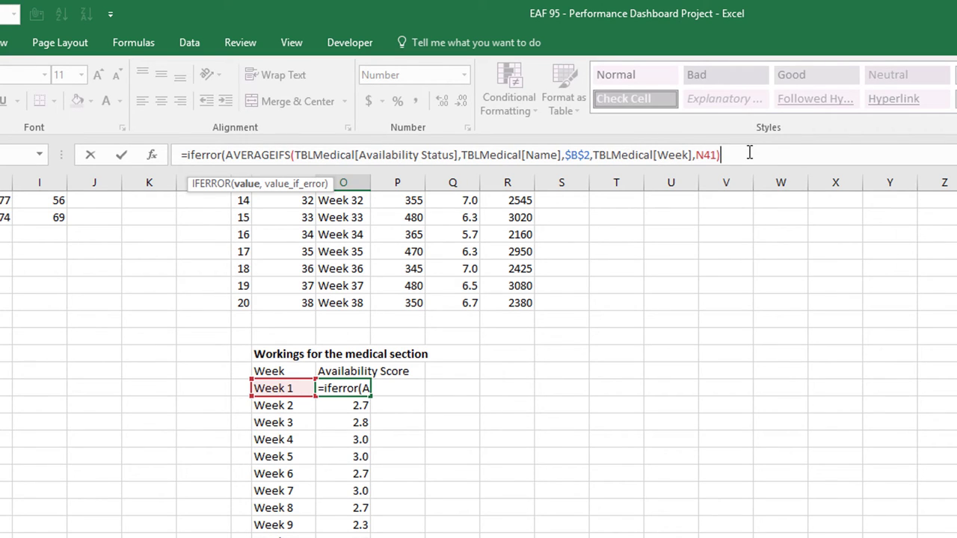
{"action": "type", "text": ",\"\""}
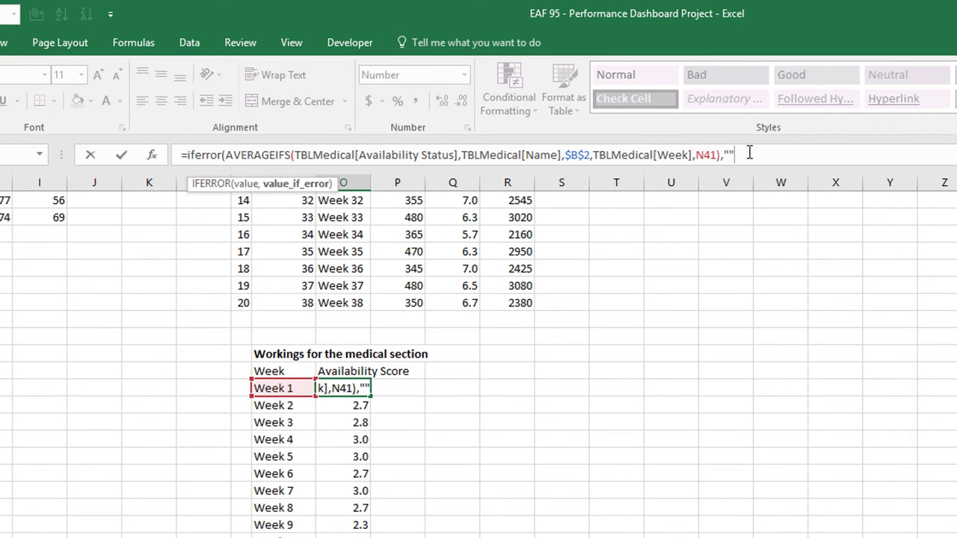
{"action": "type", "text": ")"}
{"action": "key", "text": "Return"}
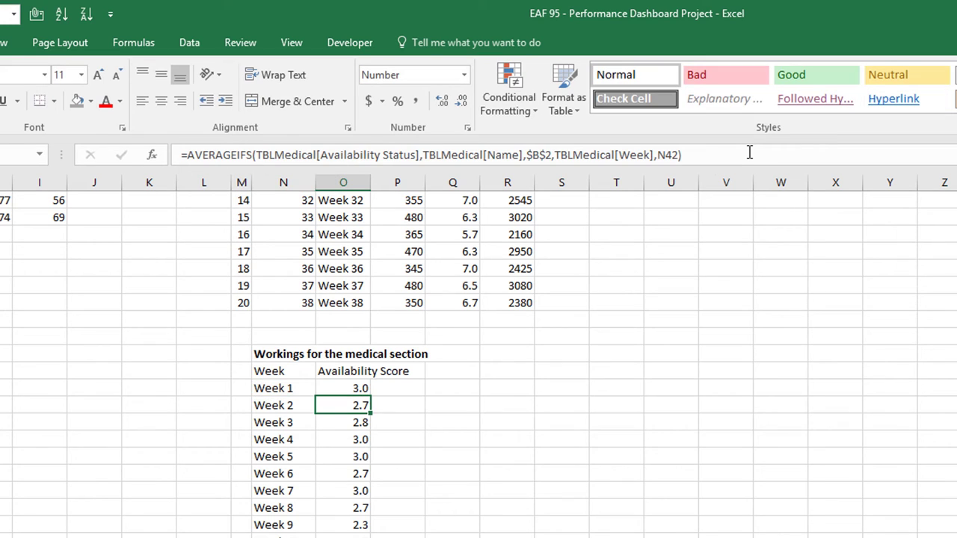
{"action": "left_click", "coordinate": [343, 385]}
{"action": "double_click", "coordinate": [370, 396]}
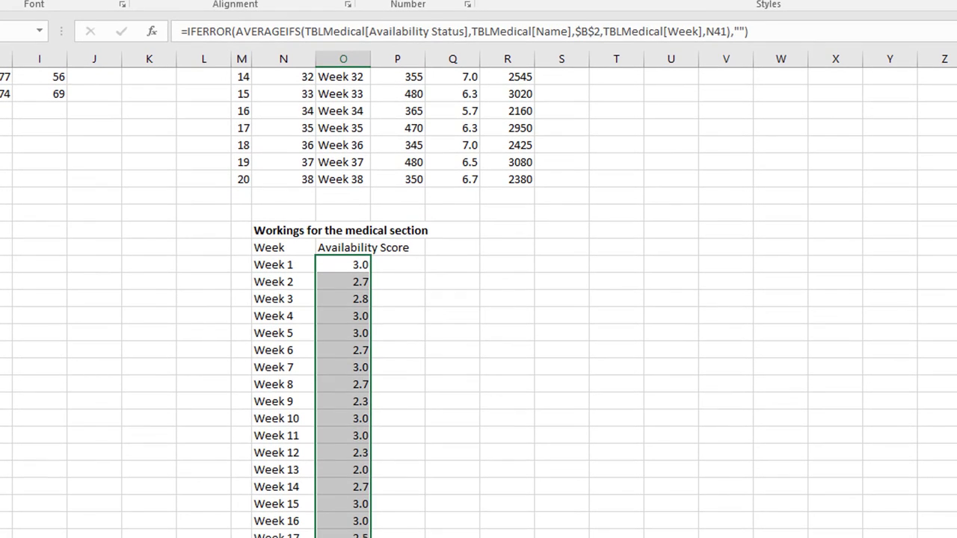
{"action": "scroll", "coordinate": [403, 441], "scroll_direction": "down", "scroll_amount": 10}
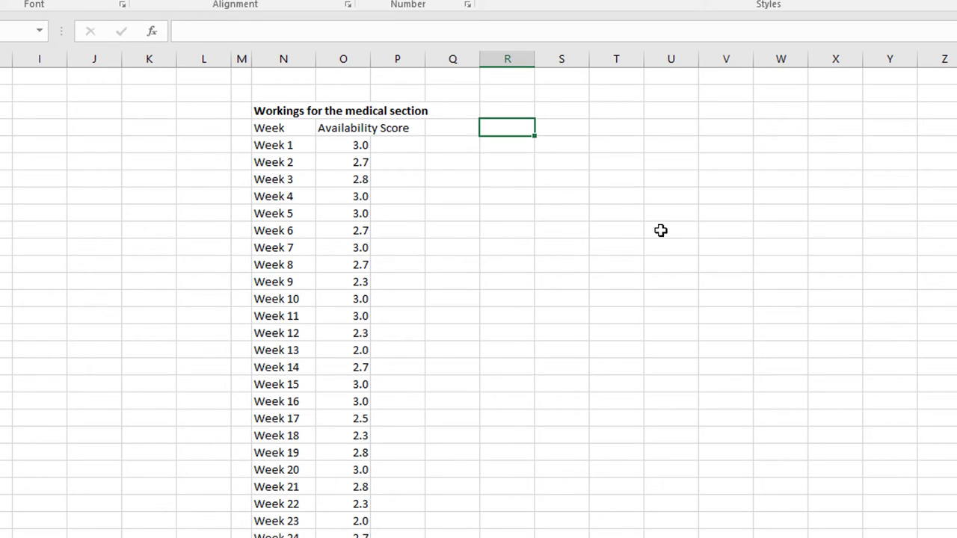
{"action": "left_click", "coordinate": [494, 97]}
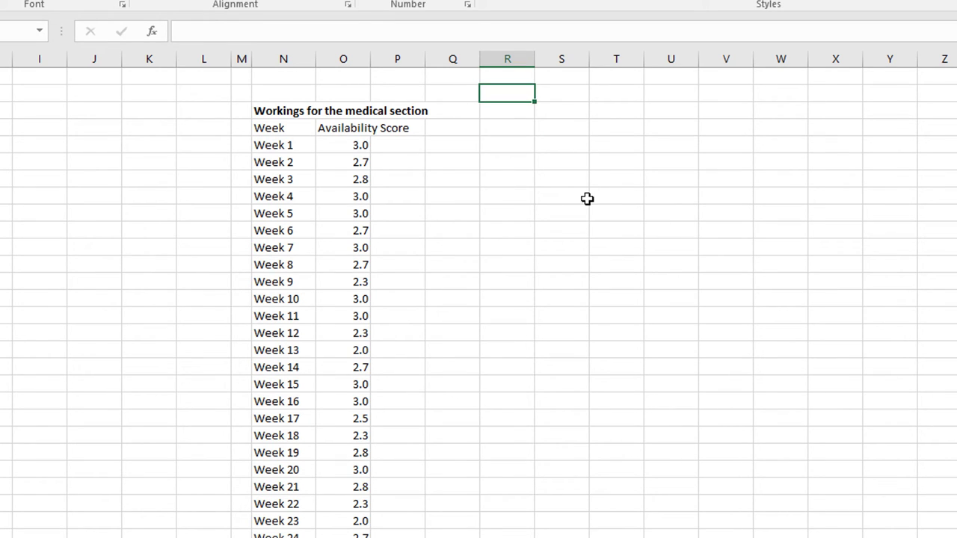
{"action": "type", "text": "drWeeks"}
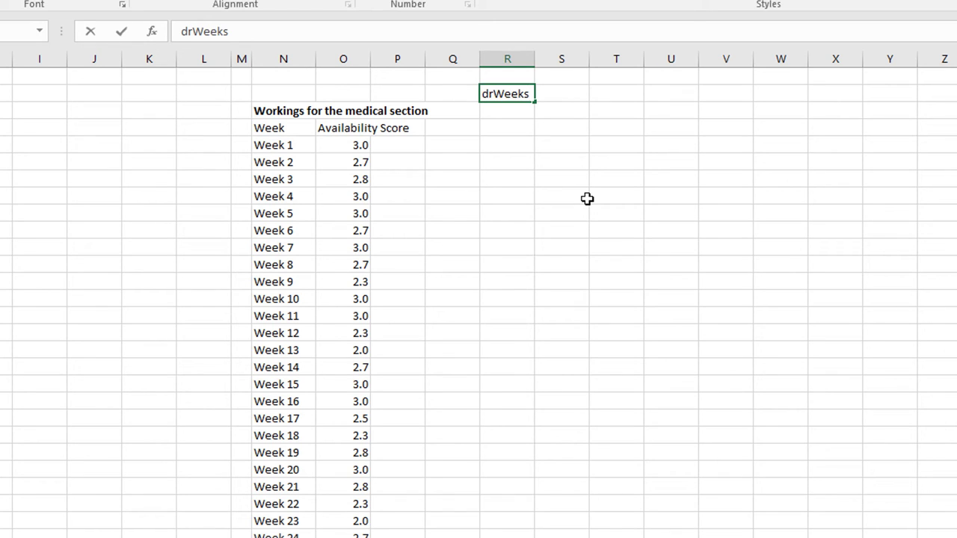
{"action": "key", "text": "Return"}
{"action": "type", "text": "dr"}
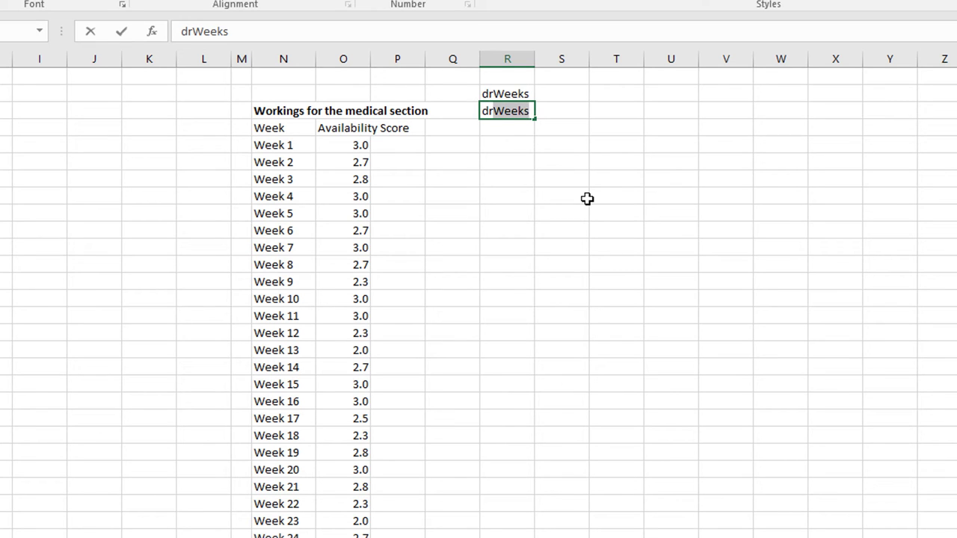
{"action": "type", "text": "Availabi"}
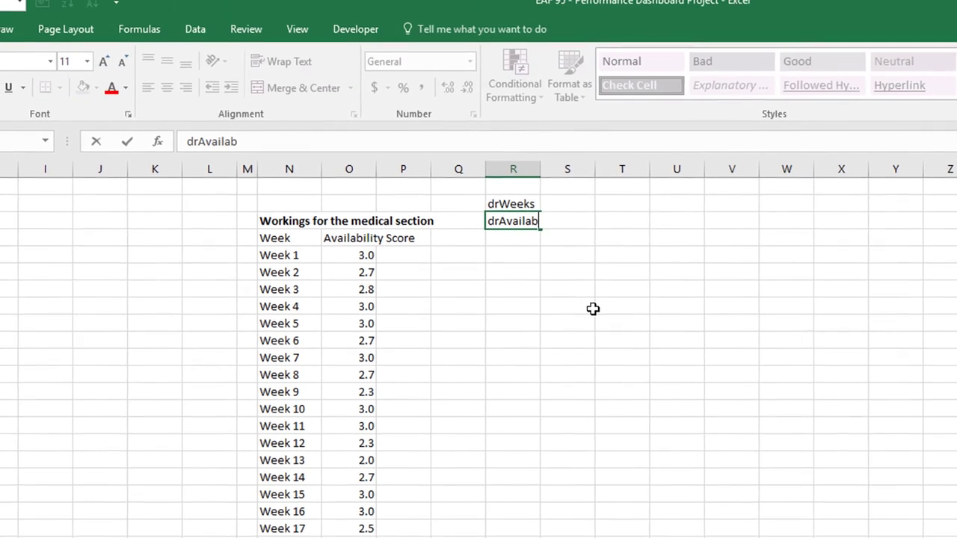
{"action": "type", "text": "lity"}
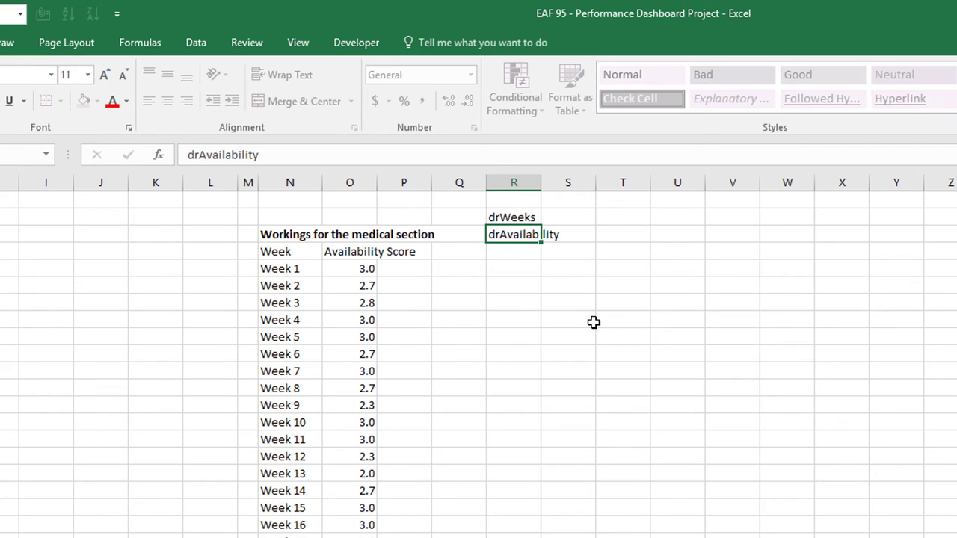
{"action": "key", "text": "Return"}
{"action": "scroll", "coordinate": [686, 306], "scroll_direction": "up", "scroll_amount": 2}
{"action": "left_click", "coordinate": [685, 307]}
{"action": "scroll", "coordinate": [686, 302], "scroll_direction": "up", "scroll_amount": 1}
{"action": "scroll", "coordinate": [686, 302], "scroll_direction": "up", "scroll_amount": 2}
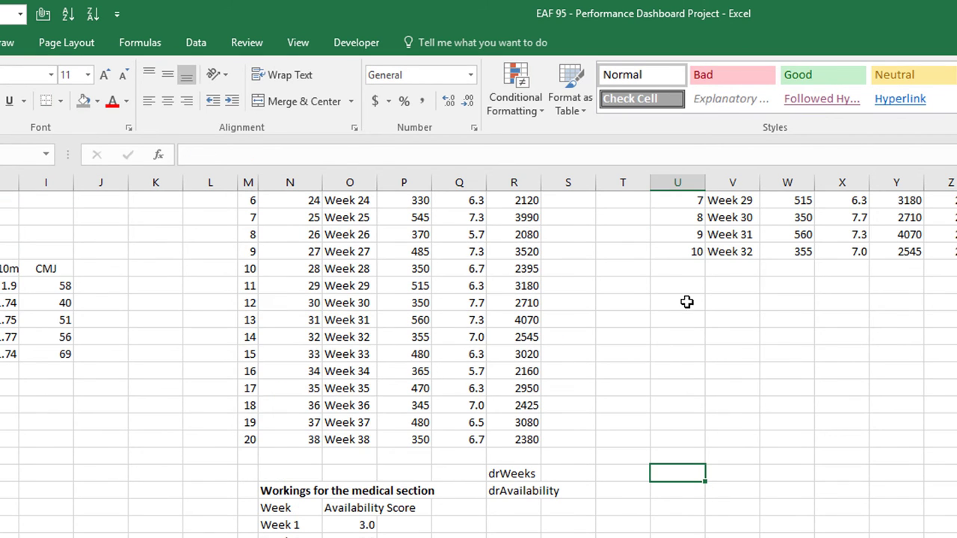
{"action": "left_click", "coordinate": [290, 440]}
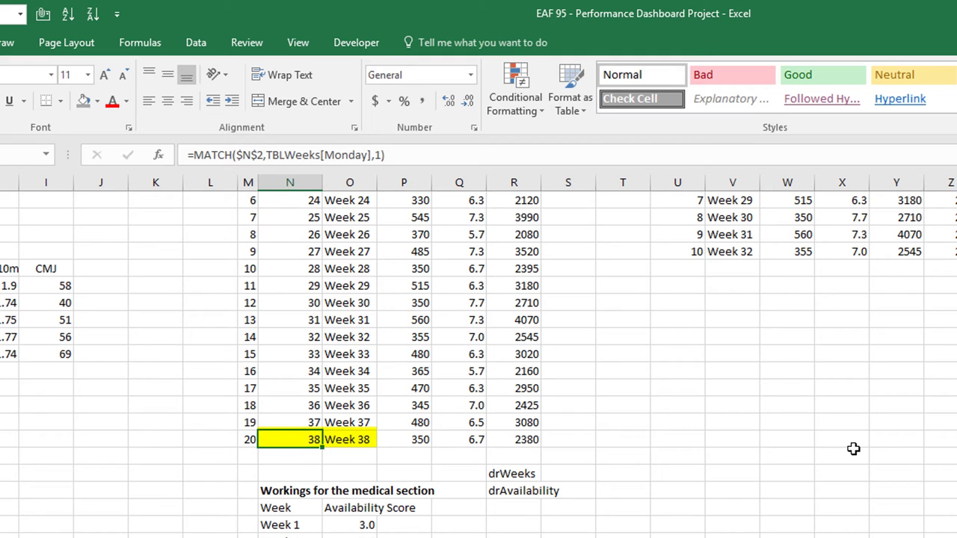
{"action": "scroll", "coordinate": [852, 448], "scroll_direction": "up", "scroll_amount": 7}
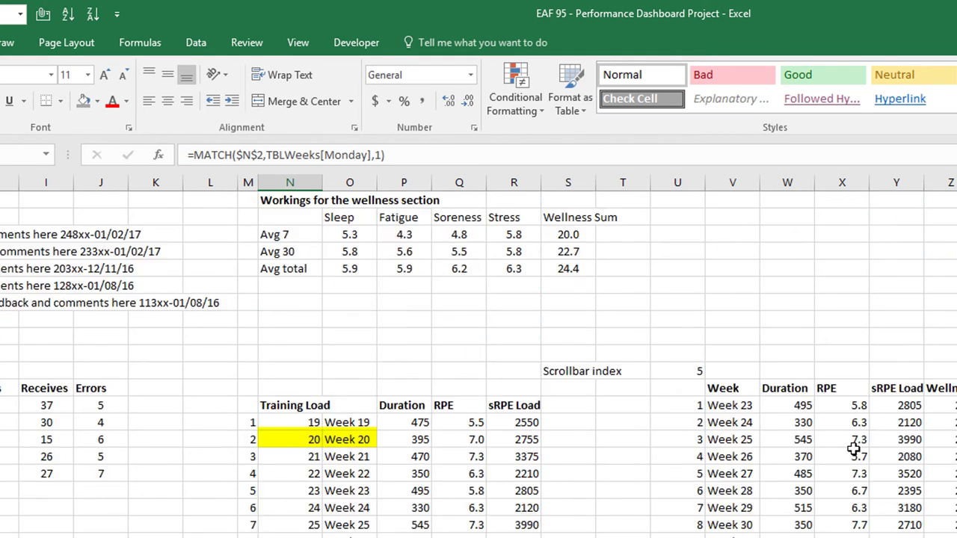
{"action": "left_click", "coordinate": [281, 217]}
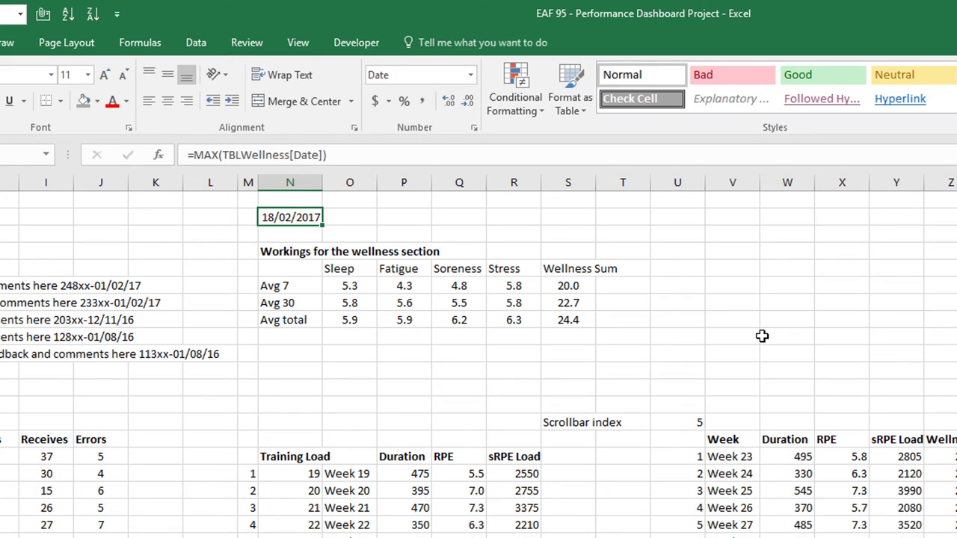
{"action": "scroll", "coordinate": [761, 337], "scroll_direction": "down", "scroll_amount": 10}
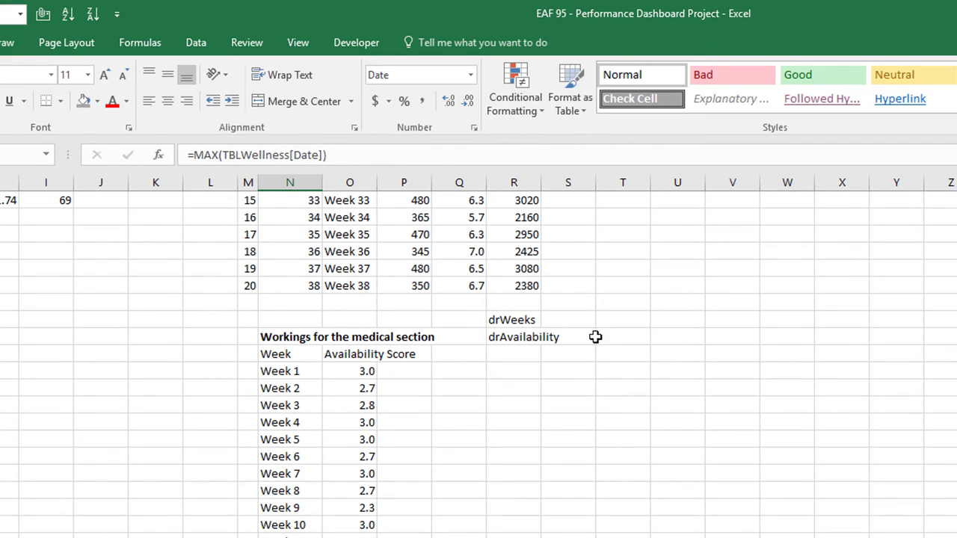
Start a new defined name drWeeks and clear its default reference.
{"action": "left_click", "coordinate": [364, 371]}
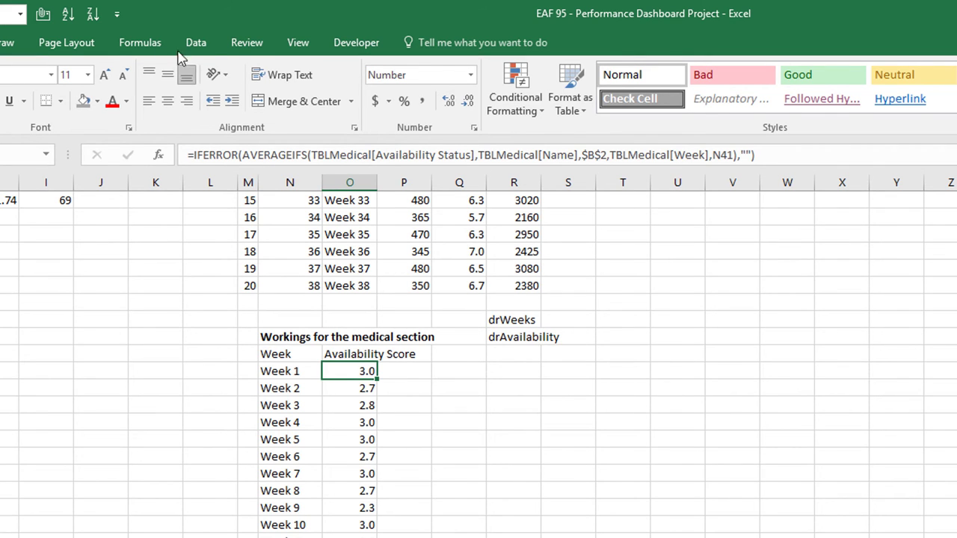
{"action": "left_click", "coordinate": [131, 45]}
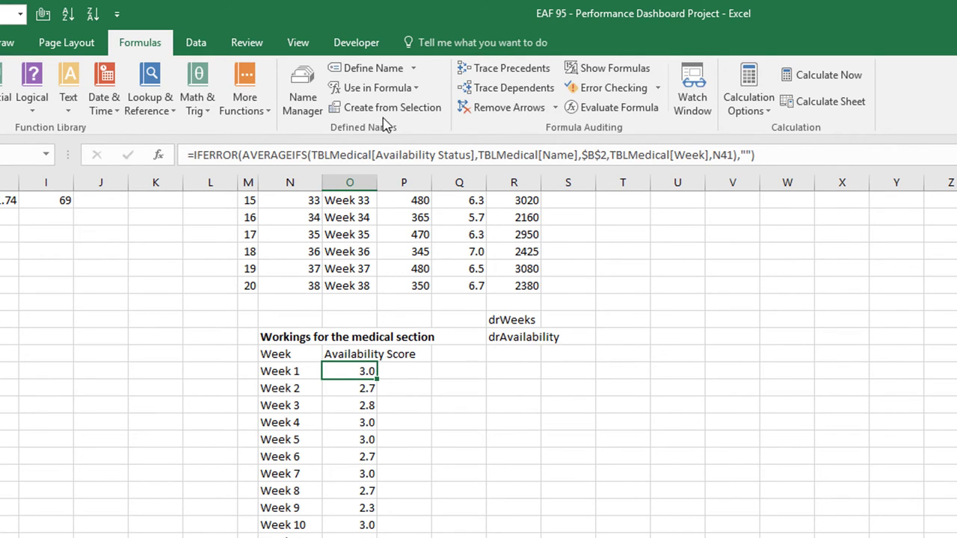
{"action": "left_click", "coordinate": [372, 68]}
{"action": "left_click_drag", "start_coordinate": [180, 229], "coordinate": [566, 416]}
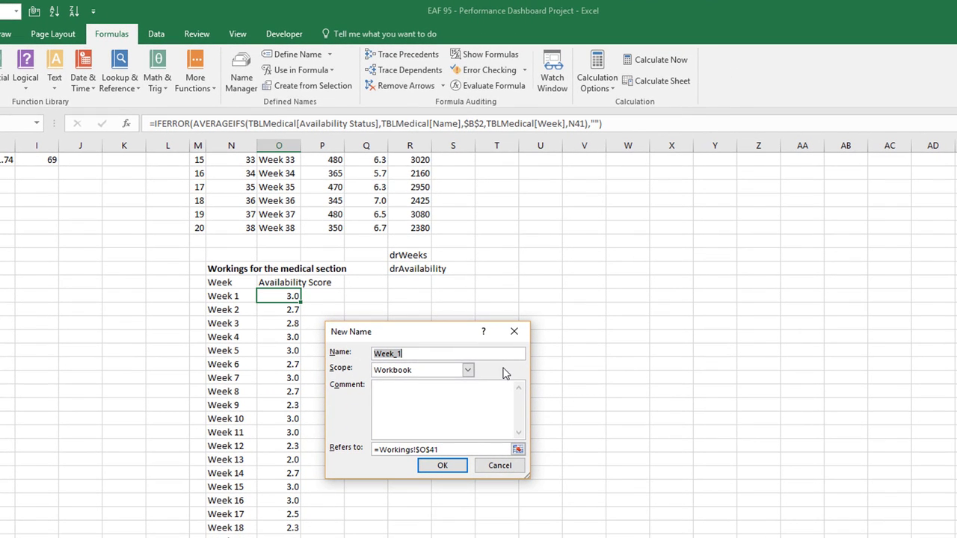
{"action": "type", "text": "drWeek"}
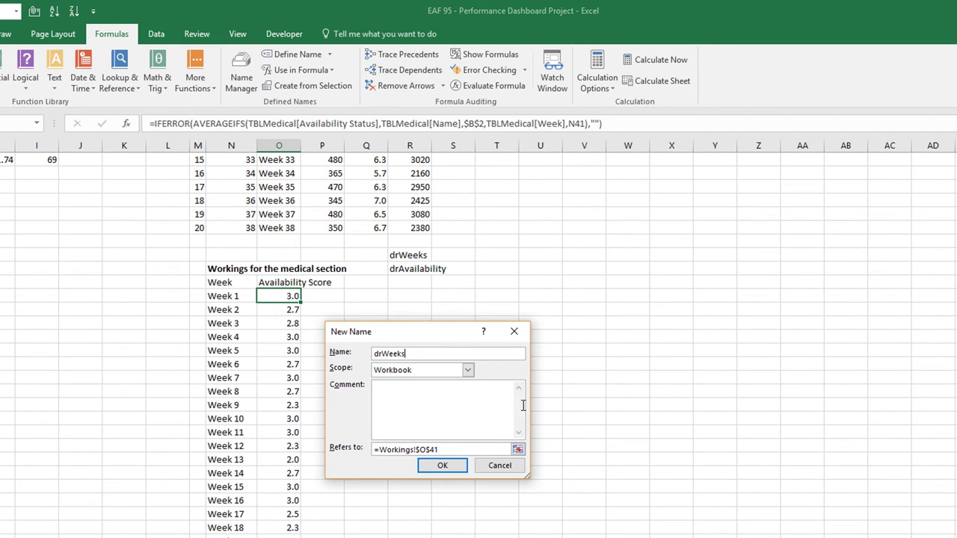
{"action": "left_click_drag", "start_coordinate": [528, 475], "coordinate": [771, 525]}
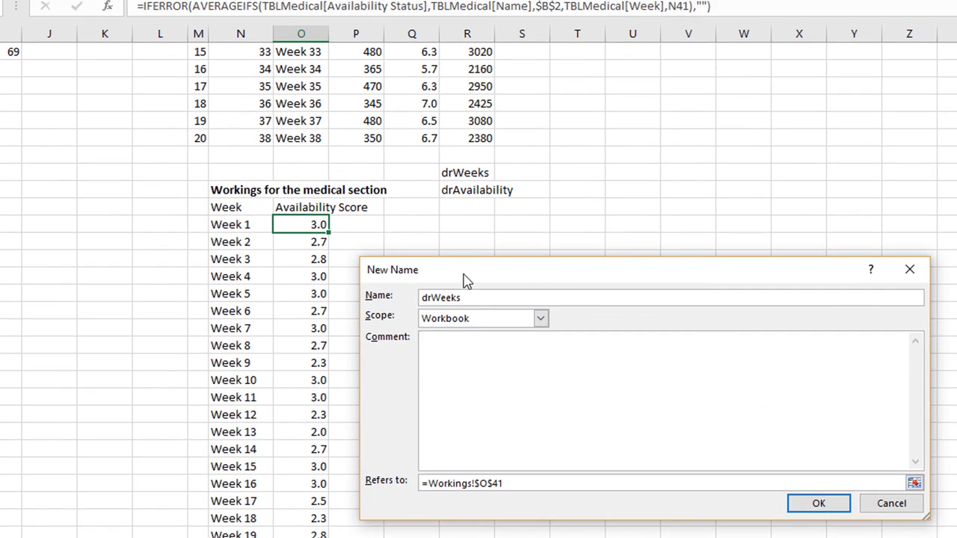
{"action": "left_click_drag", "start_coordinate": [466, 276], "coordinate": [446, 237]}
{"action": "left_click_drag", "start_coordinate": [530, 447], "coordinate": [375, 441]}
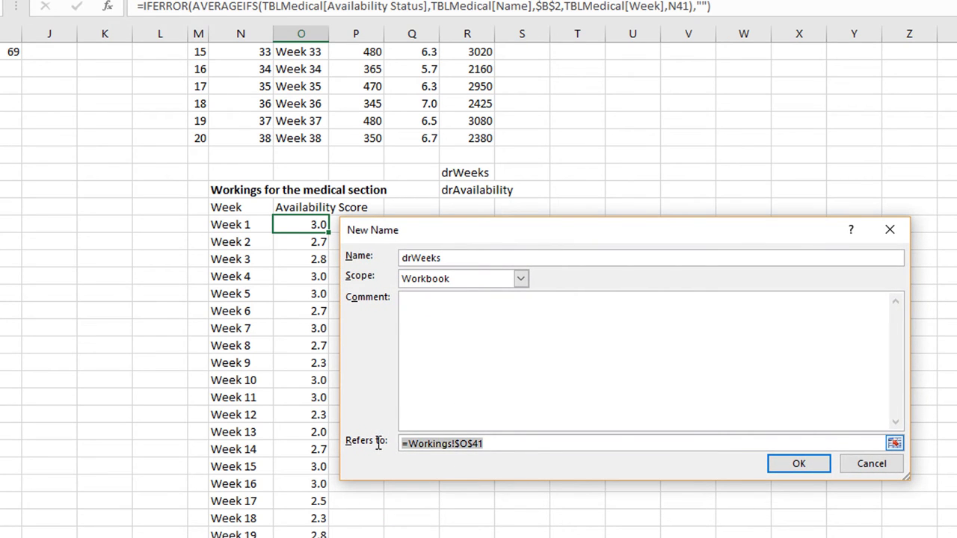
{"action": "key", "text": "BackSpace"}
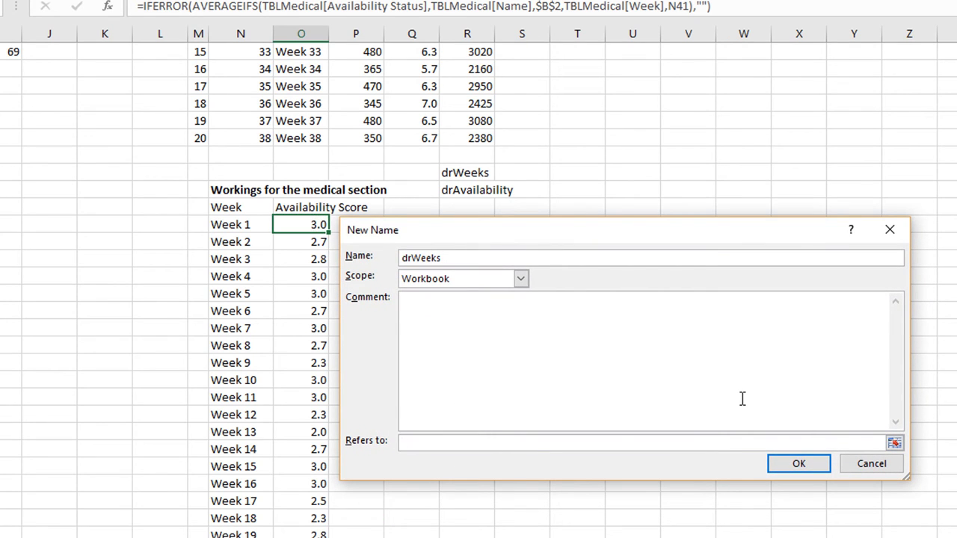
Point drWeeks to =Workings!$N$41:INDEX(Workings!$N$41:$N$84,Workings!$N$36,1), copy the formula, and confirm.
{"action": "type", "text": "="}
{"action": "left_click", "coordinate": [236, 225]}
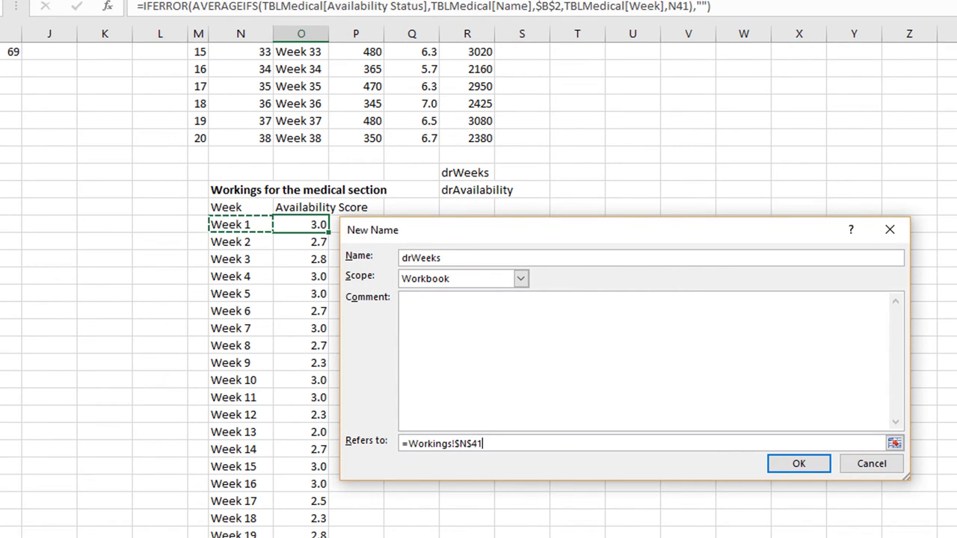
{"action": "key", "text": "shift+Down"}
{"action": "key", "text": "shift+Up"}
{"action": "key", "text": "BackSpace"}
{"action": "key", "text": "BackSpace"}
{"action": "key", "text": "BackSpace"}
{"action": "key", "text": "BackSpace"}
{"action": "key", "text": "BackSpace"}
{"action": "type", "text": "index"}
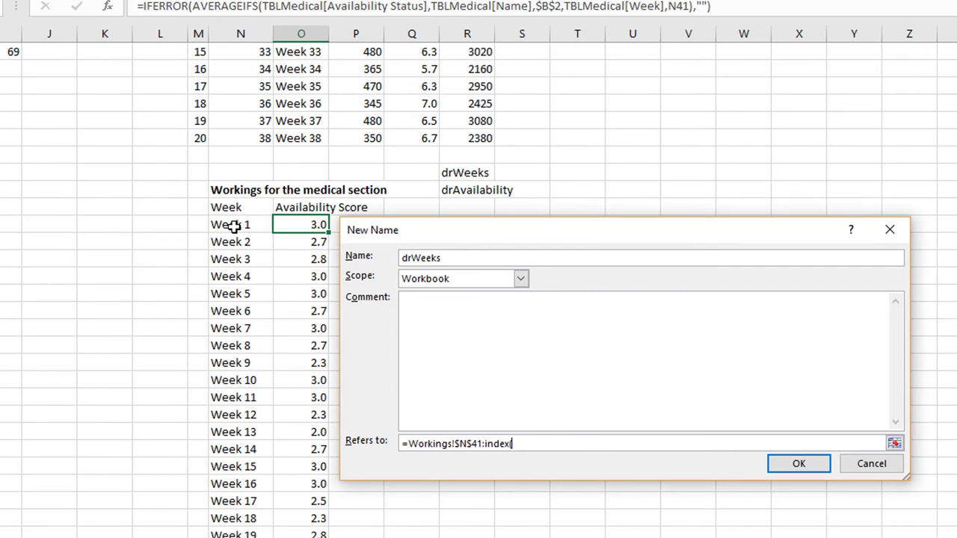
{"action": "type", "text": "("}
{"action": "left_click_drag", "start_coordinate": [234, 225], "coordinate": [217, 535]}
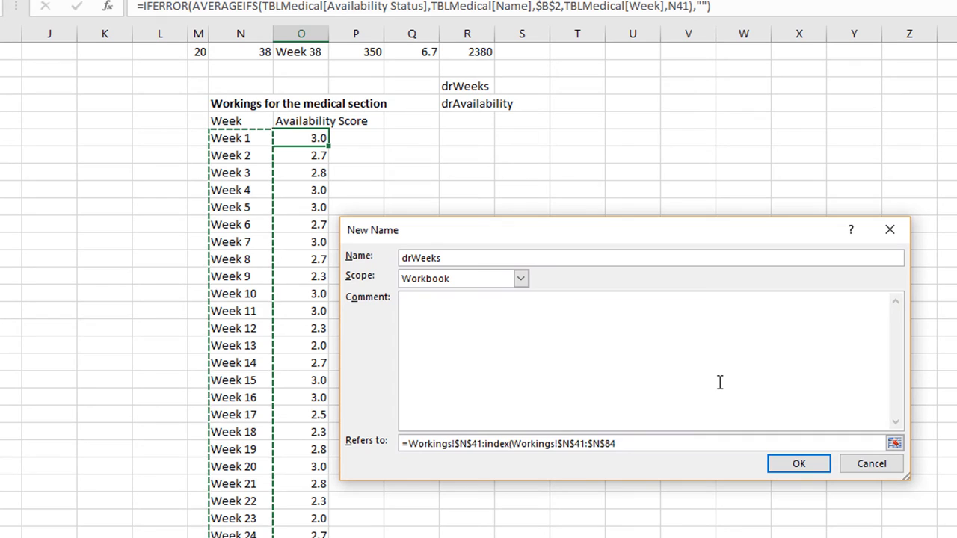
{"action": "type", "text": ","}
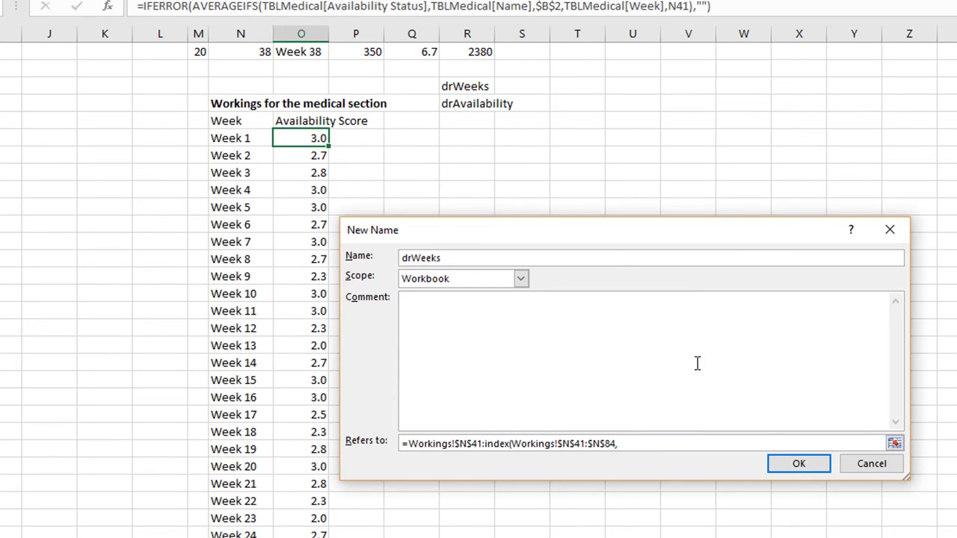
{"action": "scroll", "coordinate": [528, 194], "scroll_direction": "up", "scroll_amount": 2}
{"action": "left_click", "coordinate": [246, 158]}
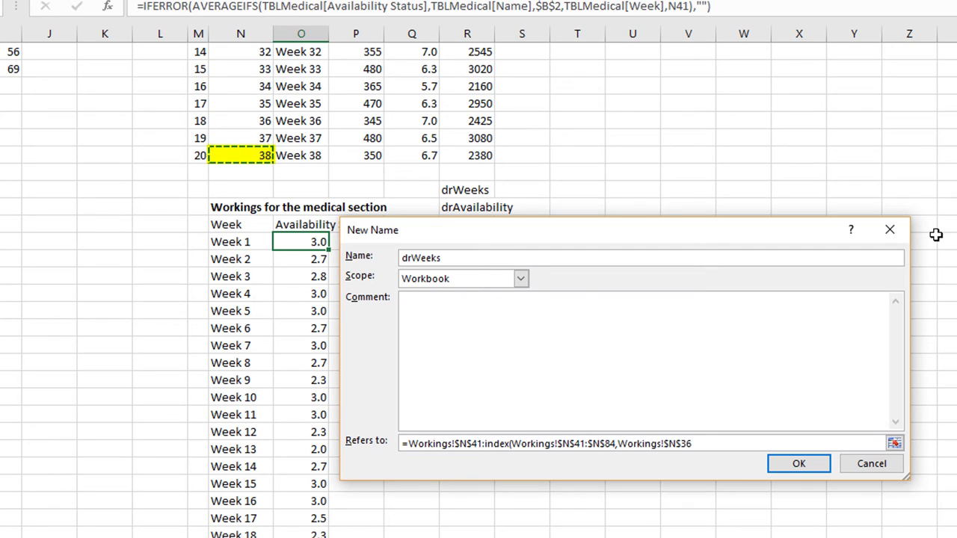
{"action": "type", "text": ",1"}
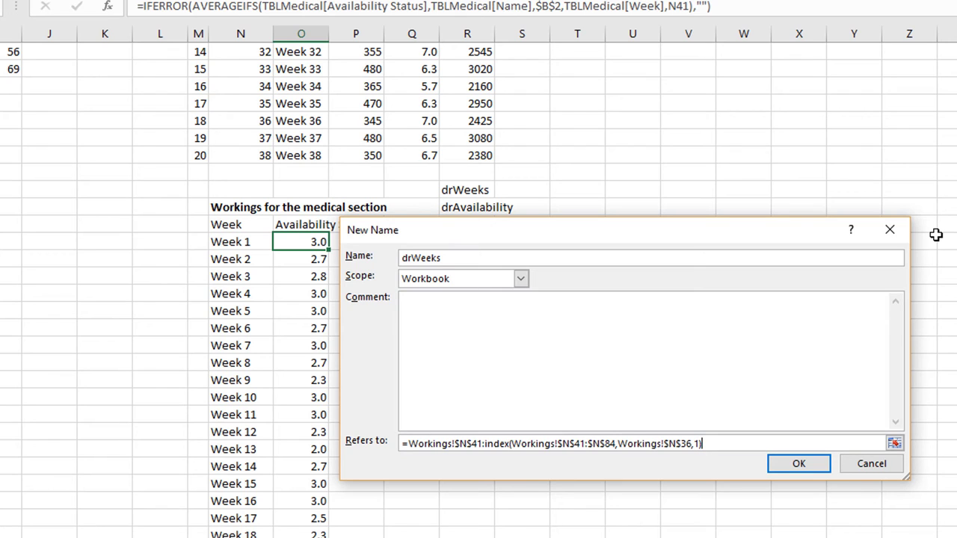
{"action": "left_click_drag", "start_coordinate": [718, 444], "coordinate": [527, 444]}
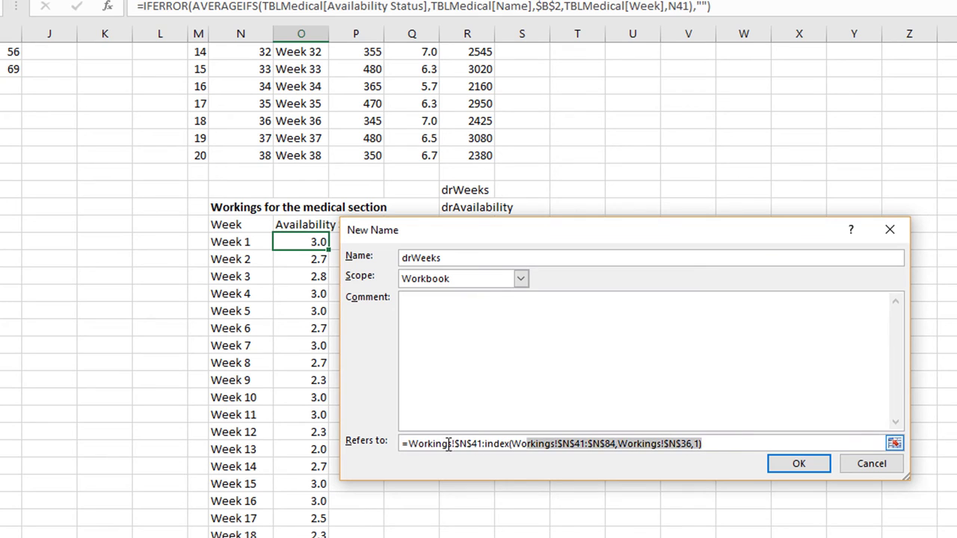
{"action": "left_click_drag", "start_coordinate": [426, 444], "coordinate": [374, 446]}
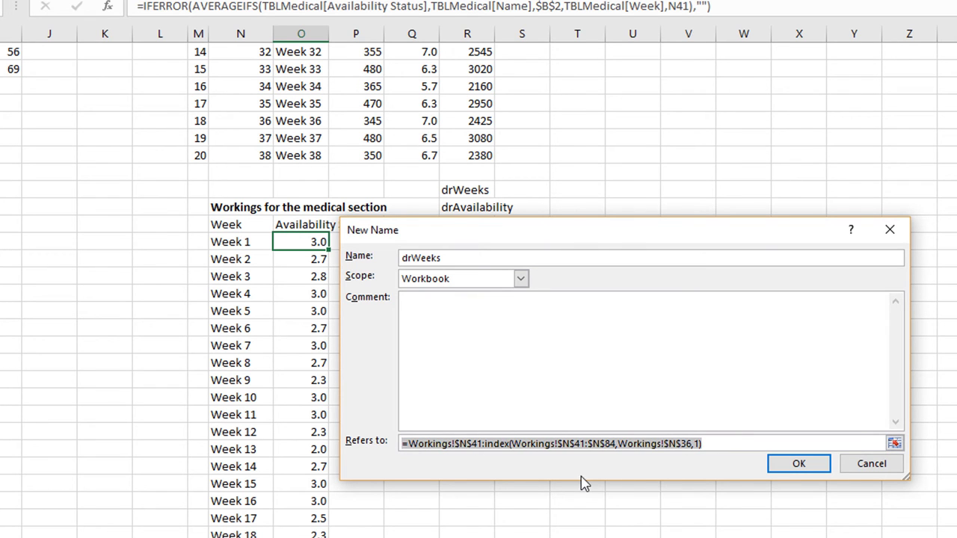
{"action": "left_click", "coordinate": [808, 471]}
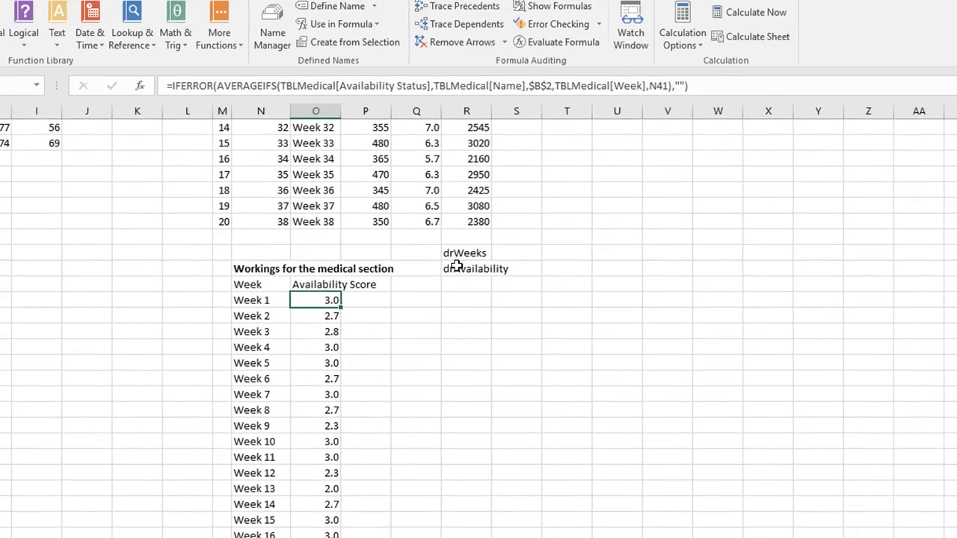
Define drAvailability from the R39 label, changing the reference to $O$41 and $O$84.
{"action": "left_click", "coordinate": [469, 211]}
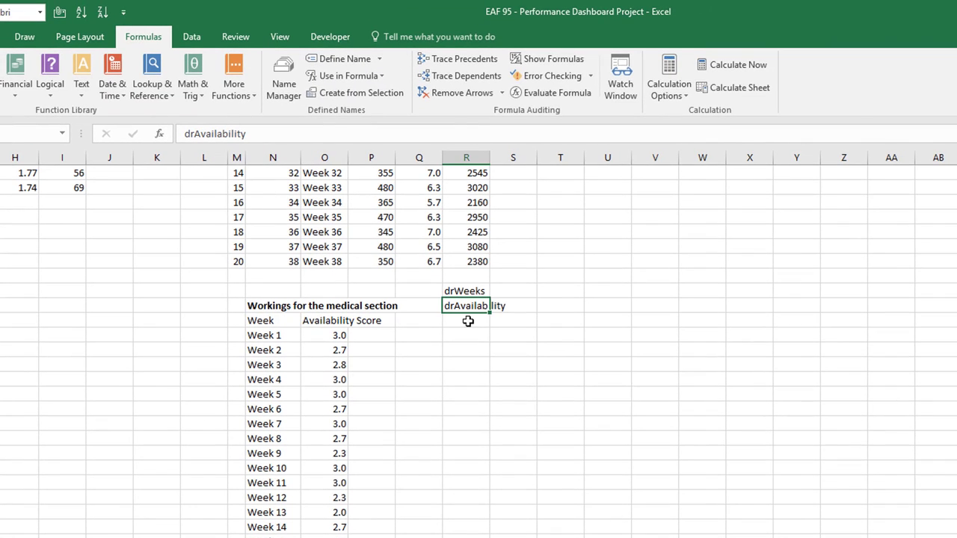
{"action": "left_click", "coordinate": [340, 58]}
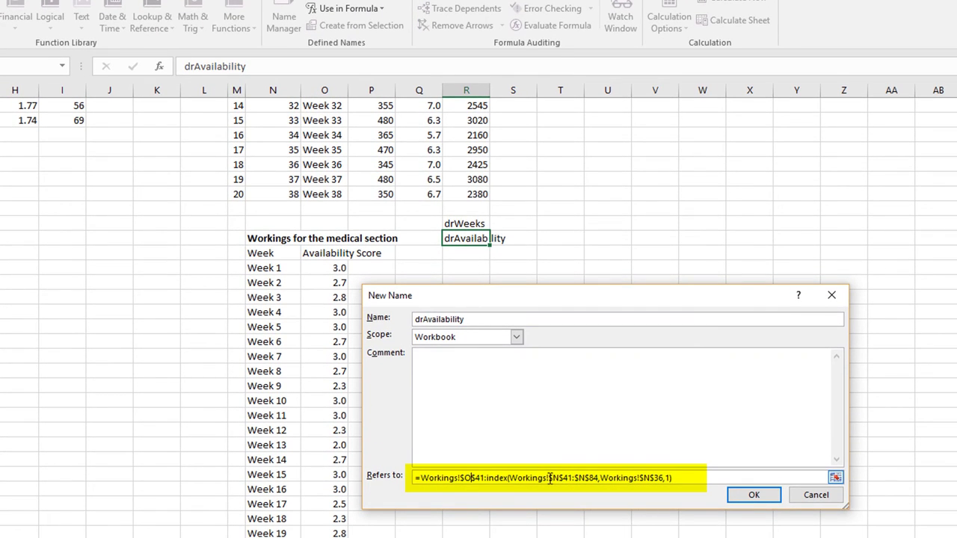
{"action": "key", "text": "BackSpace"}
{"action": "type", "text": "O"}
{"action": "left_click", "coordinate": [587, 477]}
{"action": "key", "text": "BackSpace"}
{"action": "type", "text": "O"}
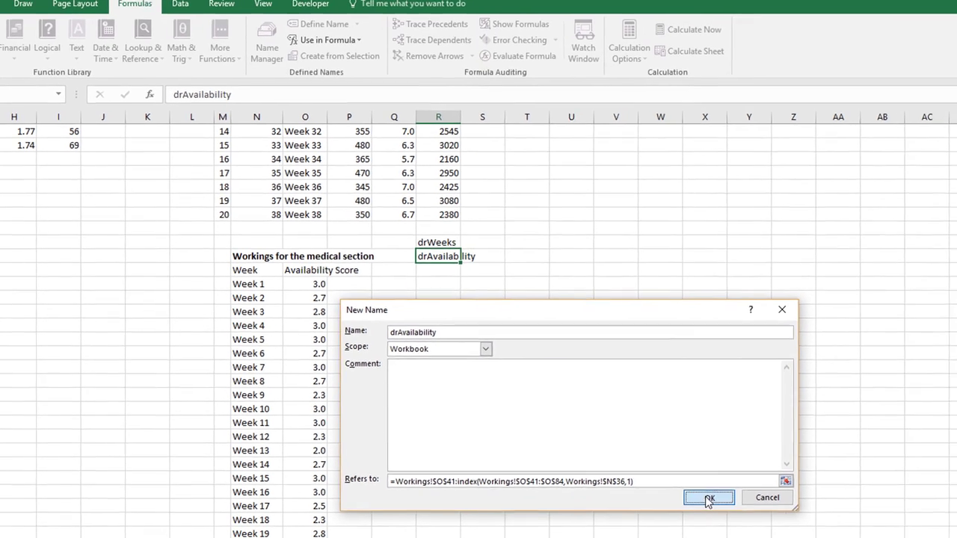
{"action": "left_click", "coordinate": [752, 499]}
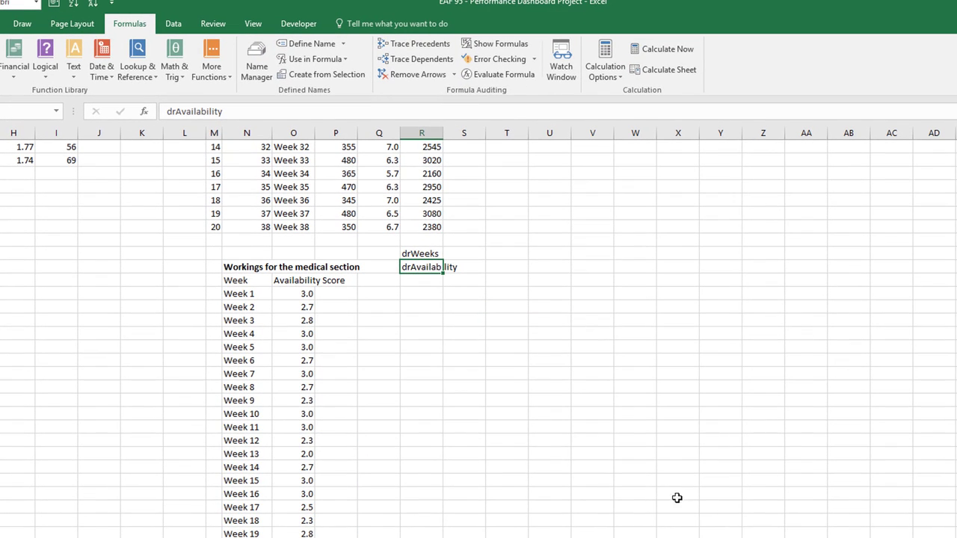
{"action": "left_click", "coordinate": [255, 66]}
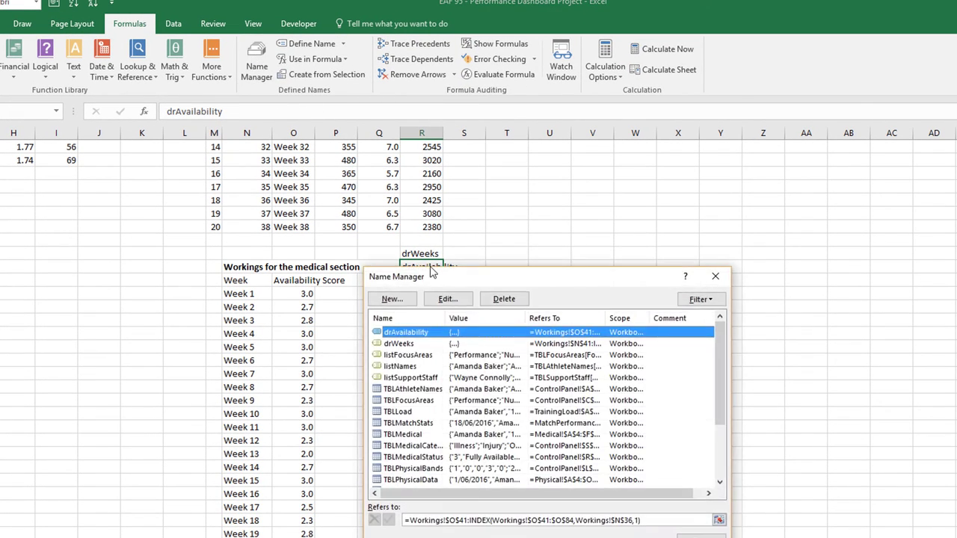
{"action": "left_click_drag", "start_coordinate": [479, 278], "coordinate": [527, 107]}
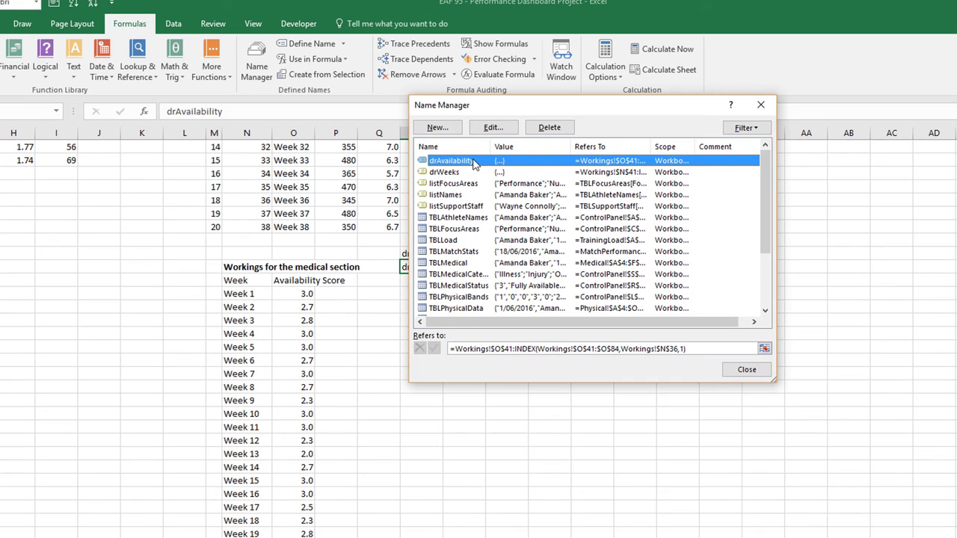
{"action": "left_click", "coordinate": [494, 173]}
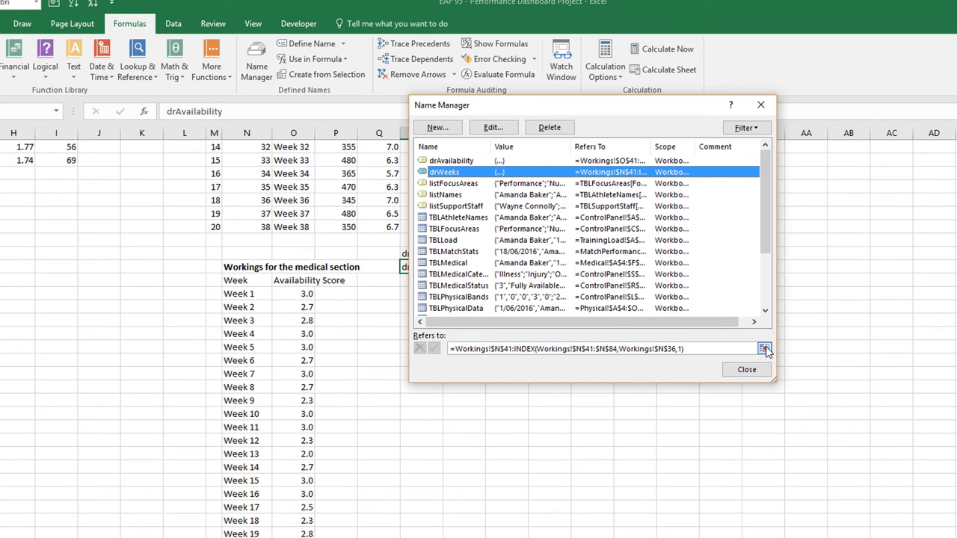
{"action": "left_click", "coordinate": [764, 349]}
{"action": "scroll", "coordinate": [329, 385], "scroll_direction": "down", "scroll_amount": 9}
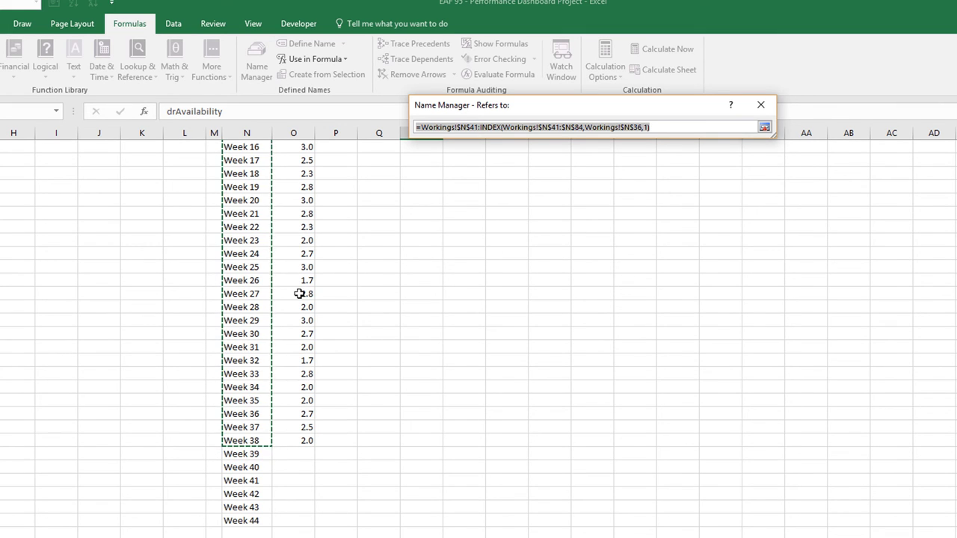
{"action": "scroll", "coordinate": [299, 294], "scroll_direction": "up", "scroll_amount": 7}
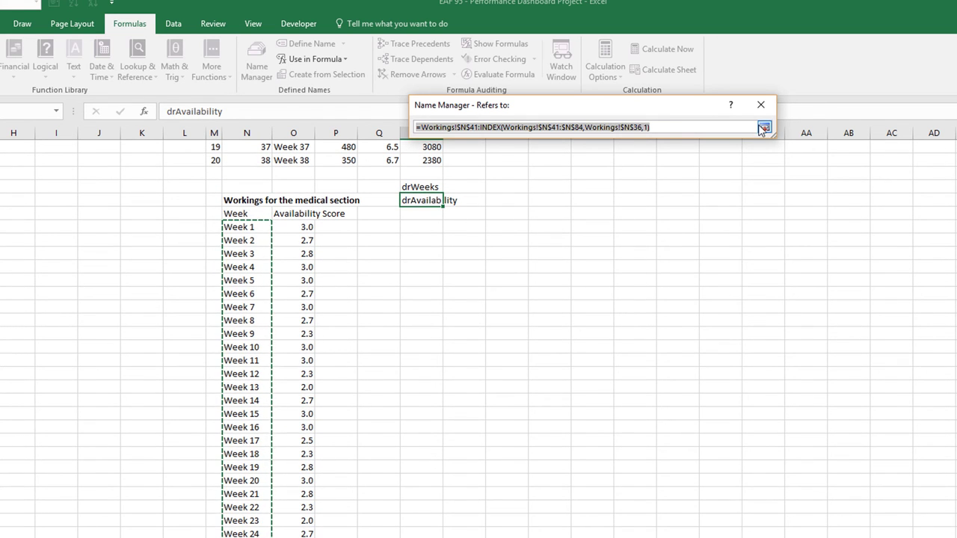
{"action": "left_click", "coordinate": [763, 130]}
{"action": "left_click", "coordinate": [756, 373]}
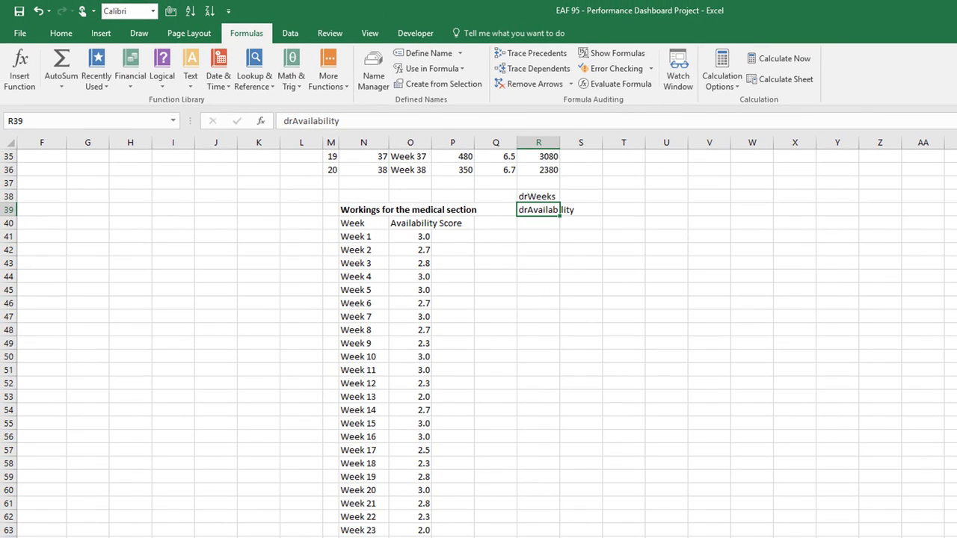
Start a new wellness row below the last entry, with a player name and date 24/2/2017.
{"action": "key", "text": "ctrl+Page_Up"}
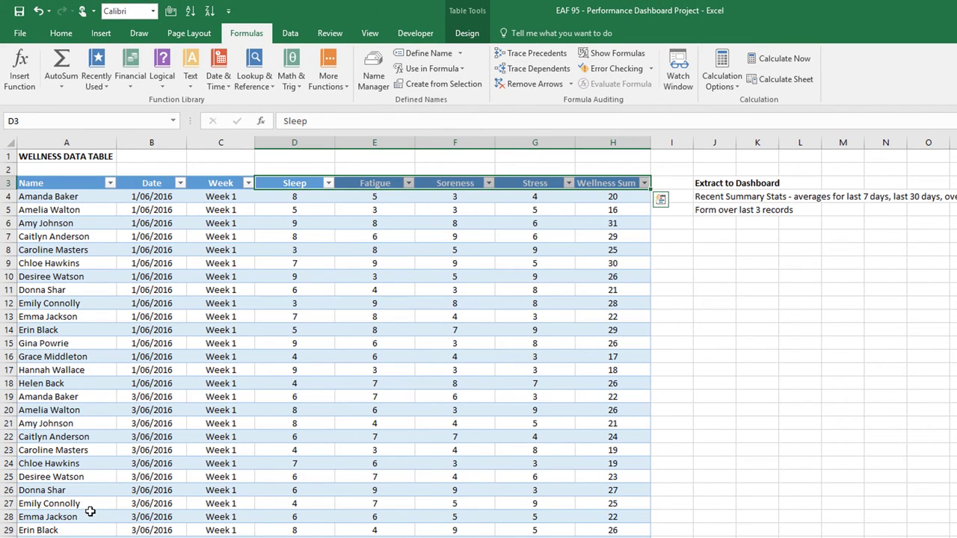
{"action": "left_click", "coordinate": [89, 512]}
{"action": "key", "text": "ctrl+Down"}
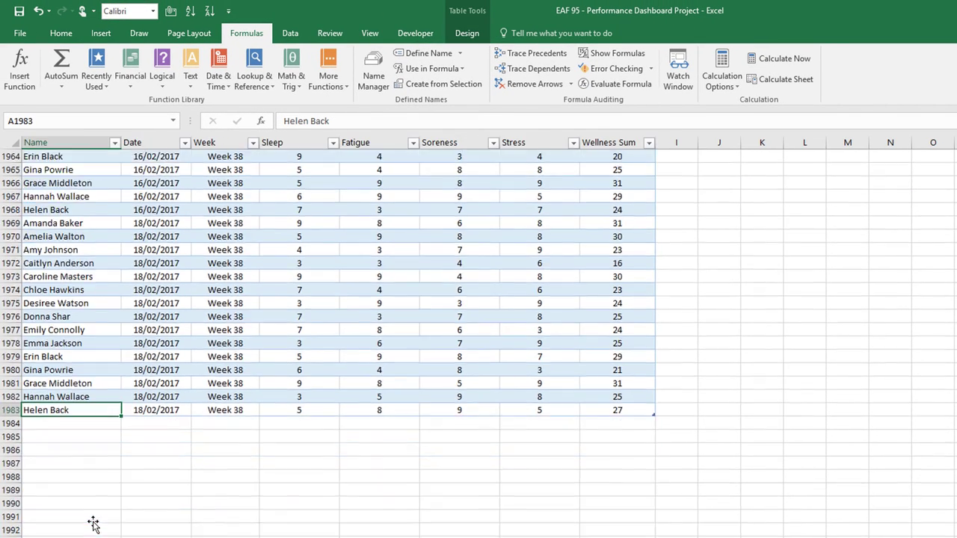
{"action": "left_click", "coordinate": [71, 422]}
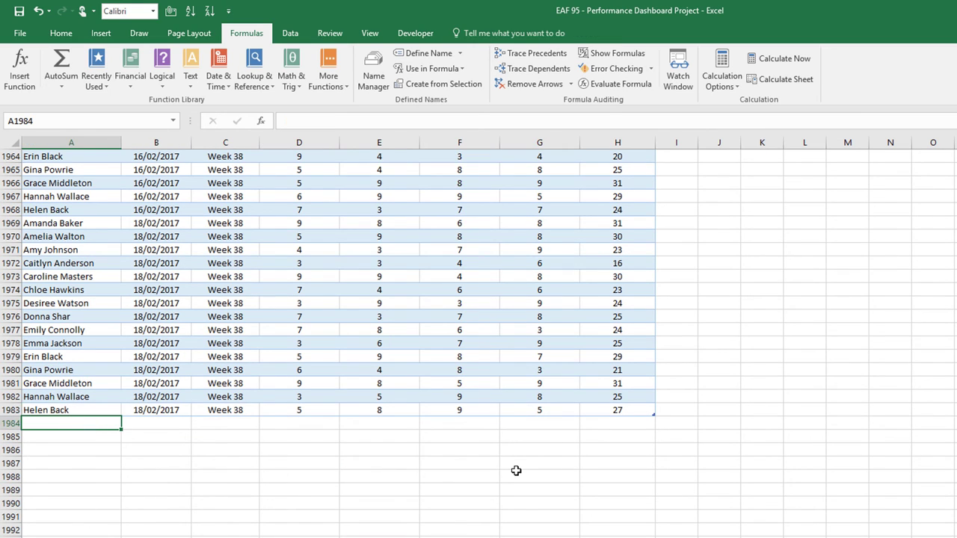
{"action": "type", "text": "caitlyn Anderson"}
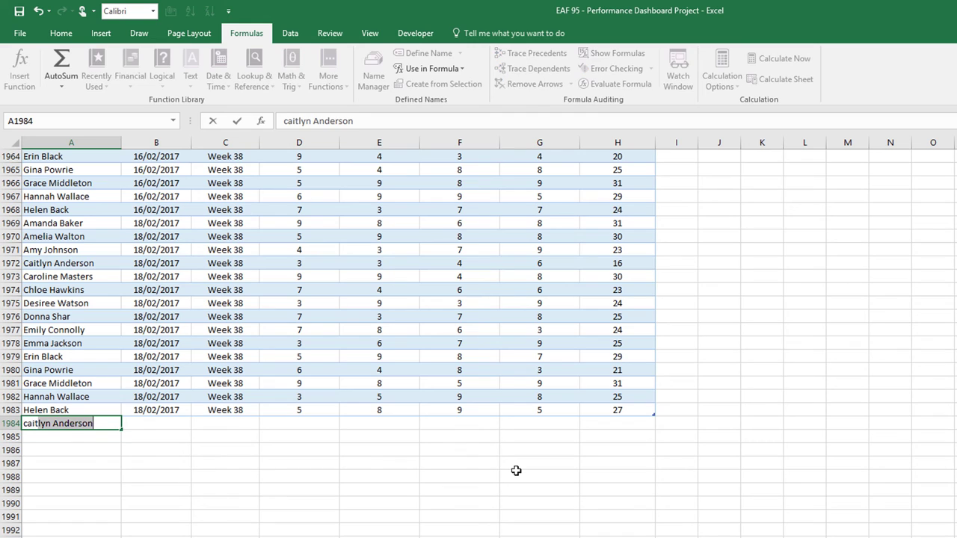
{"action": "key", "text": "Tab"}
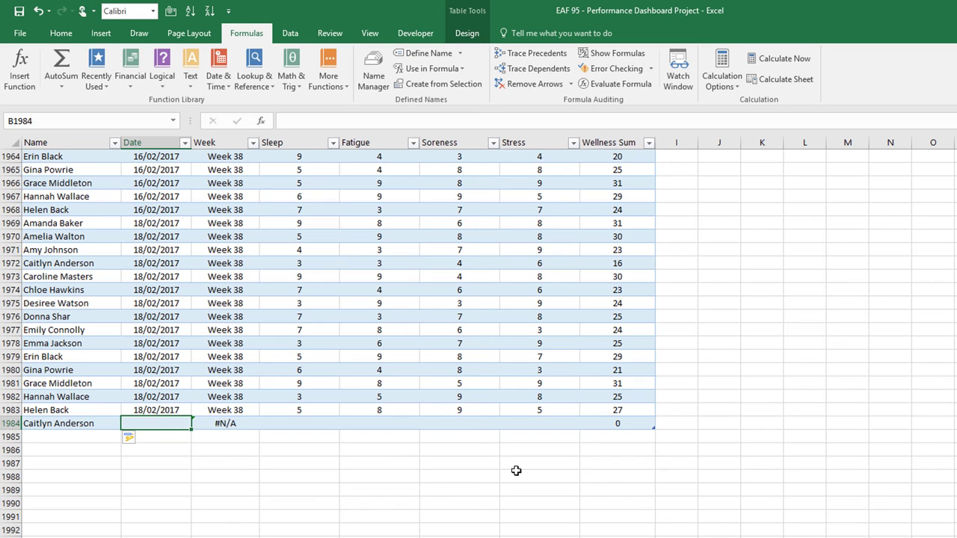
{"action": "type", "text": "24"}
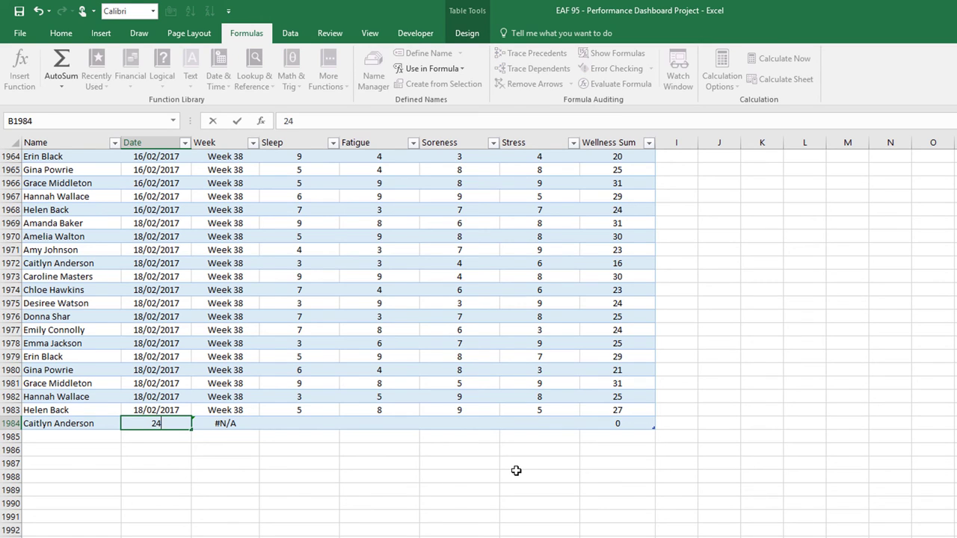
{"action": "type", "text": "/2/2017"}
{"action": "key", "text": "Return"}
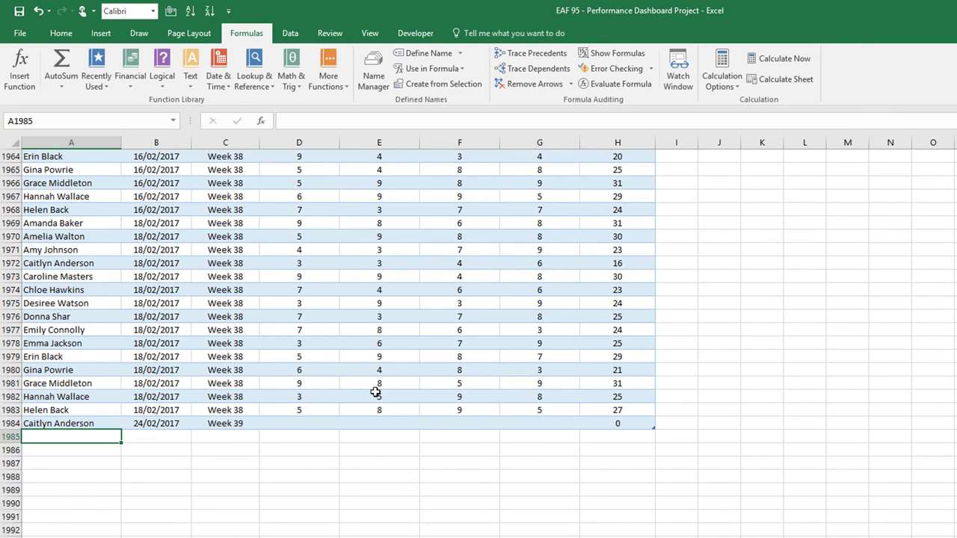
Score the new entry 5, 6, 5, 6 for Sleep, Fatigue, Soreness and Stress.
{"action": "left_click", "coordinate": [300, 421]}
{"action": "type", "text": "5"}
{"action": "key", "text": "Tab"}
{"action": "type", "text": "6"}
{"action": "key", "text": "Tab"}
{"action": "type", "text": "5"}
{"action": "key", "text": "Tab"}
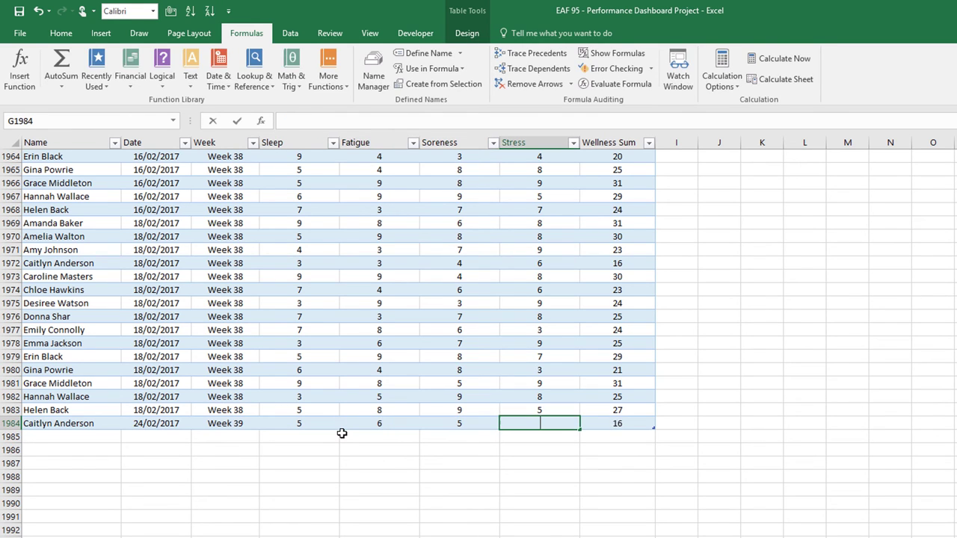
{"action": "type", "text": "6"}
{"action": "key", "text": "Tab"}
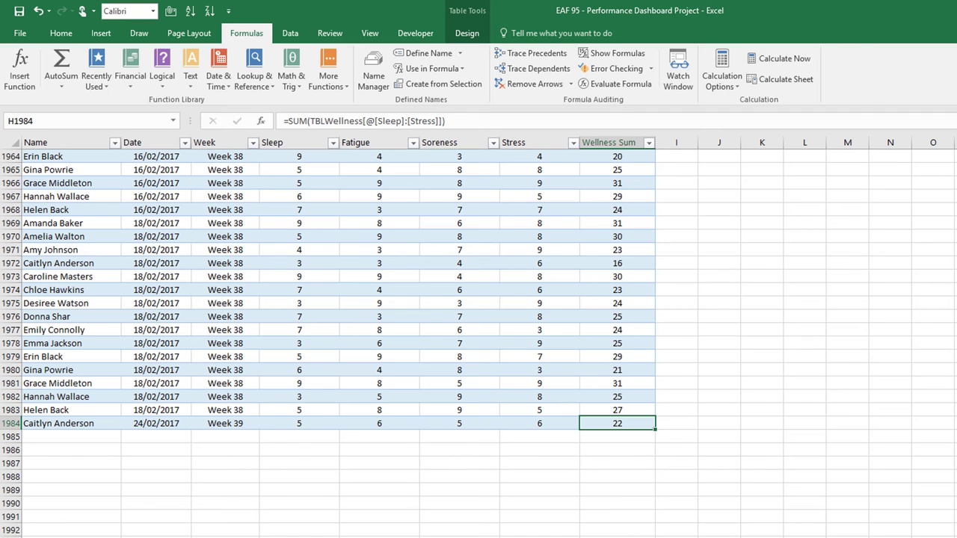
{"action": "key", "text": "ctrl+Page_Down"}
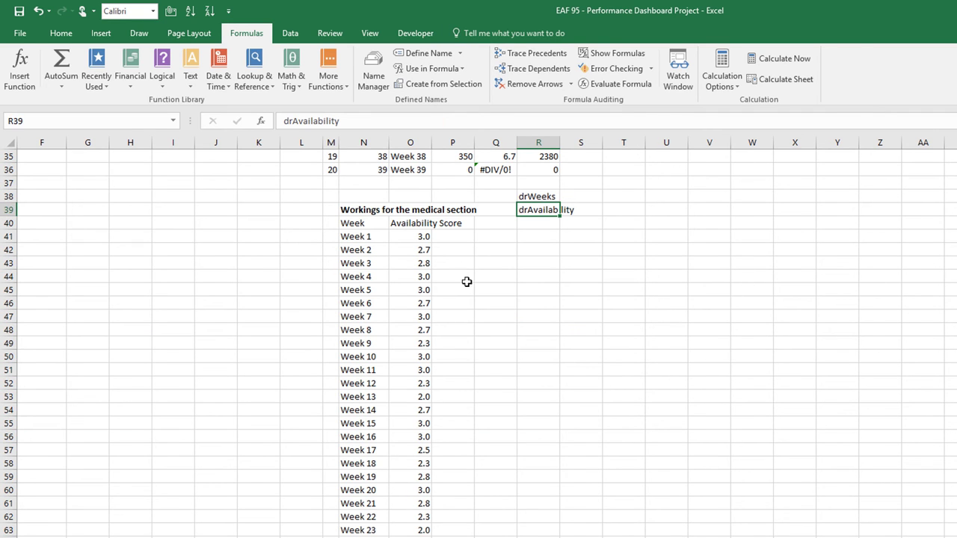
{"action": "scroll", "coordinate": [464, 306], "scroll_direction": "up", "scroll_amount": 5}
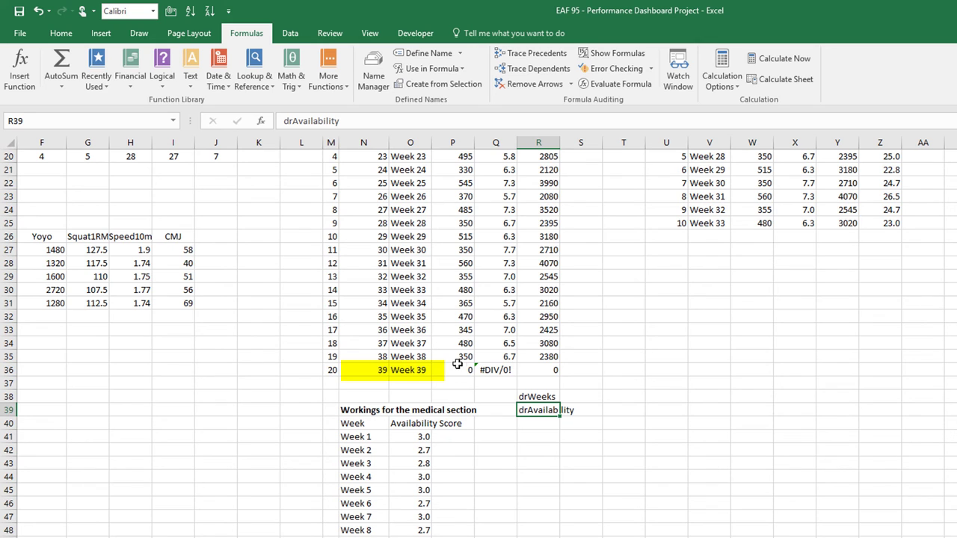
{"action": "left_click", "coordinate": [371, 465]}
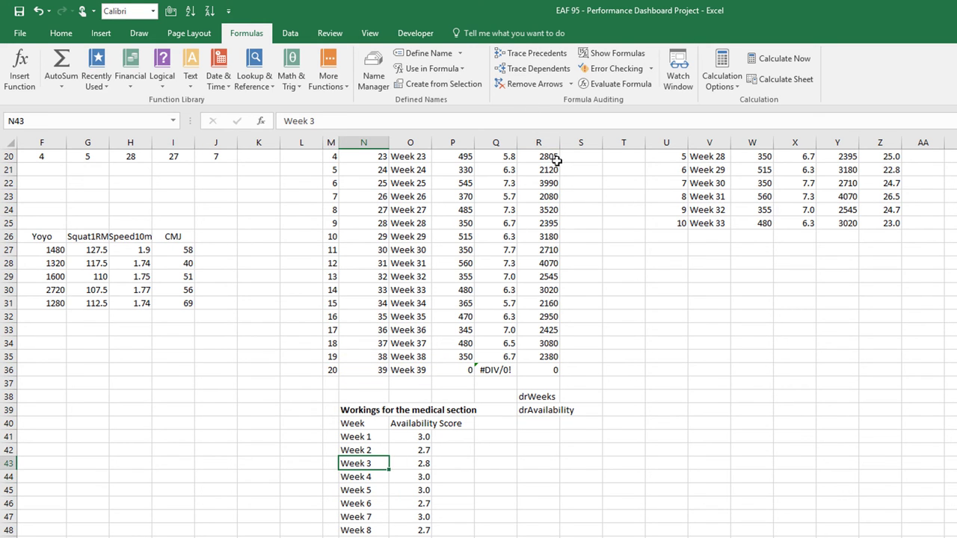
{"action": "scroll", "coordinate": [553, 159], "scroll_direction": "down", "scroll_amount": 6}
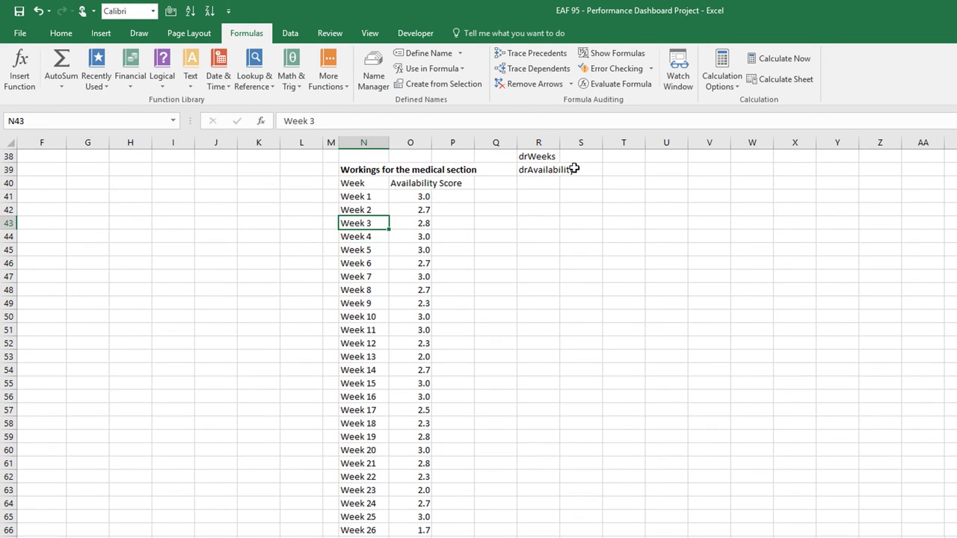
{"action": "left_click", "coordinate": [373, 69]}
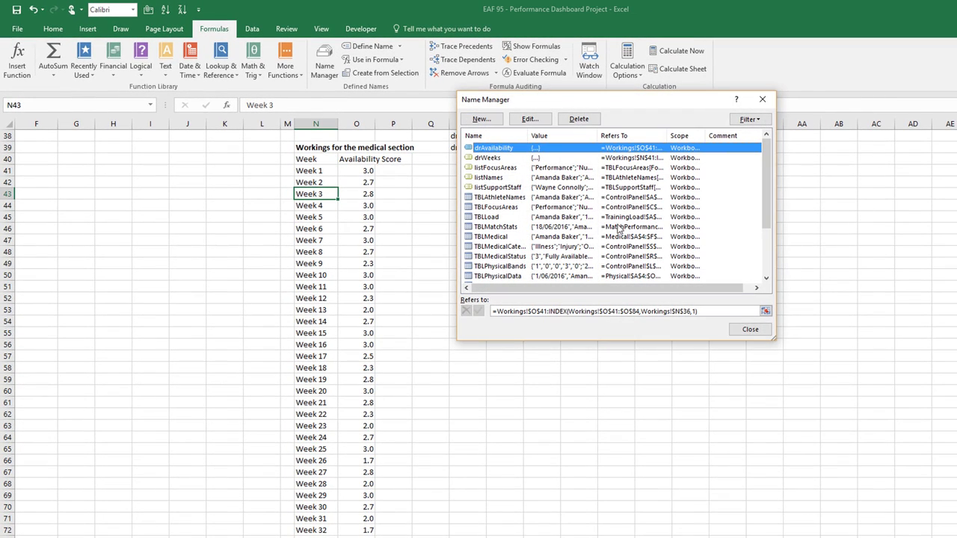
{"action": "left_click", "coordinate": [490, 157]}
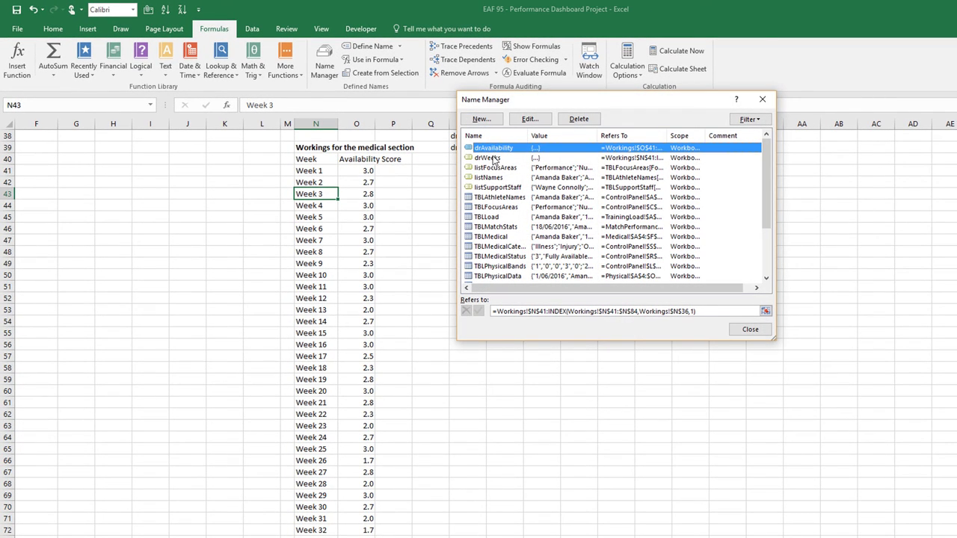
{"action": "left_click", "coordinate": [765, 312]}
{"action": "scroll", "coordinate": [510, 326], "scroll_direction": "down", "scroll_amount": 4}
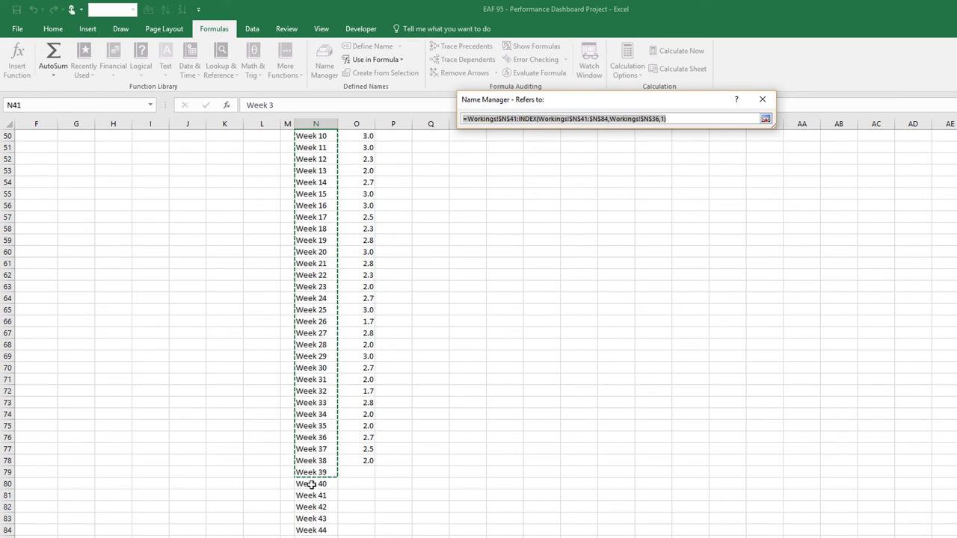
{"action": "key", "text": "End"}
{"action": "left_click", "coordinate": [765, 118]}
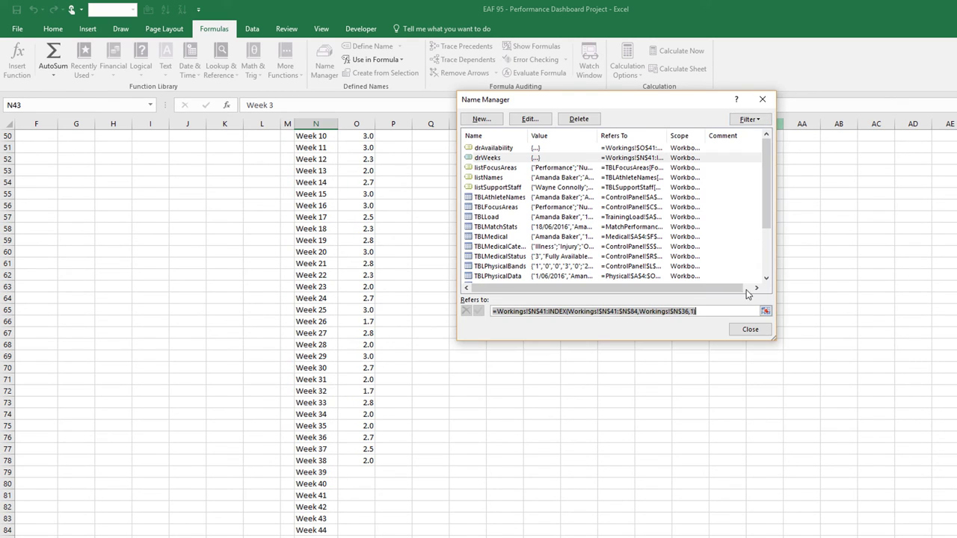
{"action": "left_click", "coordinate": [751, 331]}
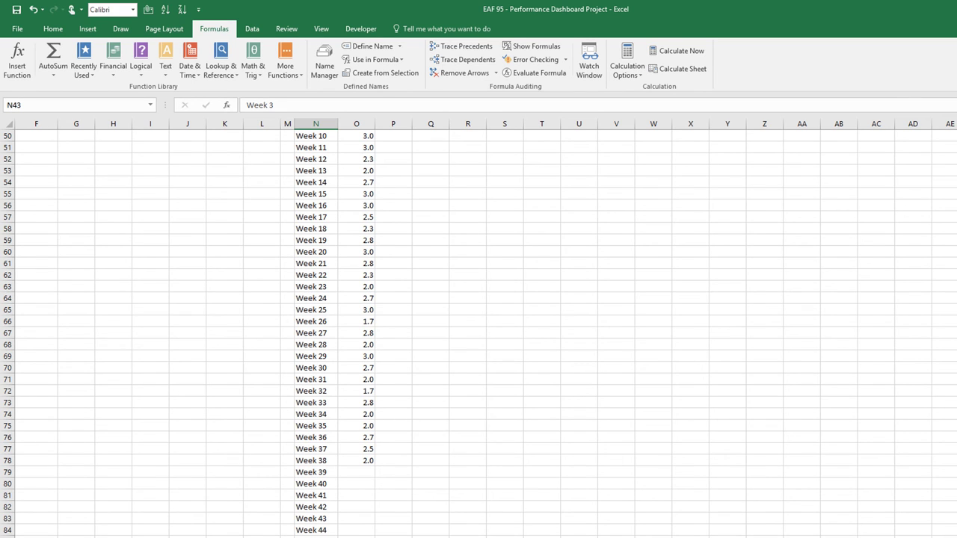
Delete test row 1984 from the wellness table and go back to the Workings sheet.
{"action": "key", "text": "ctrl+Page_Up"}
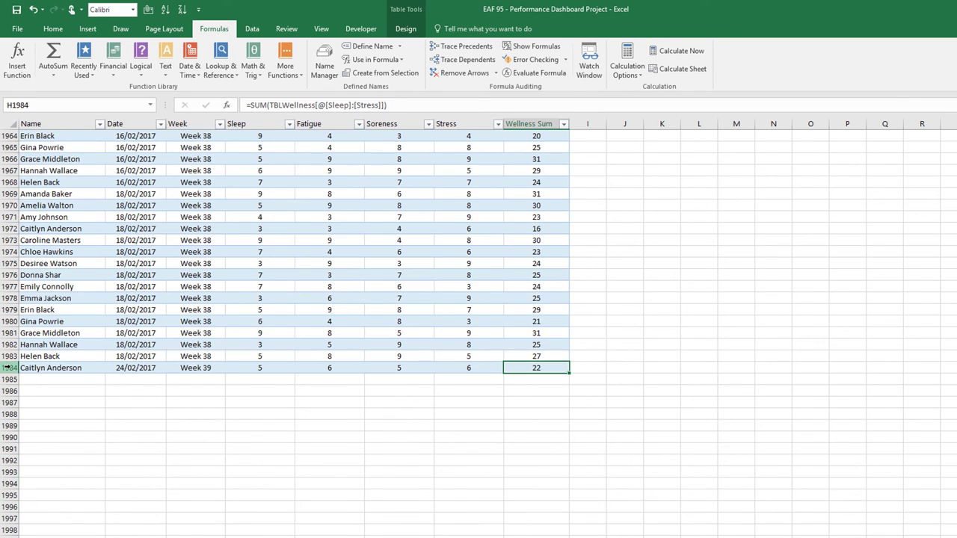
{"action": "left_click", "coordinate": [12, 367]}
{"action": "right_click", "coordinate": [12, 367]}
{"action": "key", "text": "Escape"}
{"action": "key", "text": "ctrl+minus"}
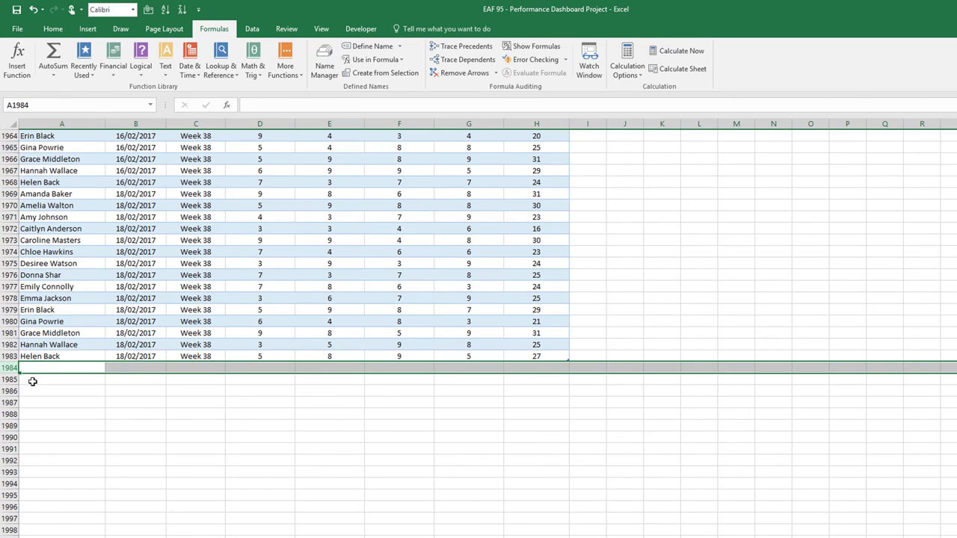
{"action": "key", "text": "Down"}
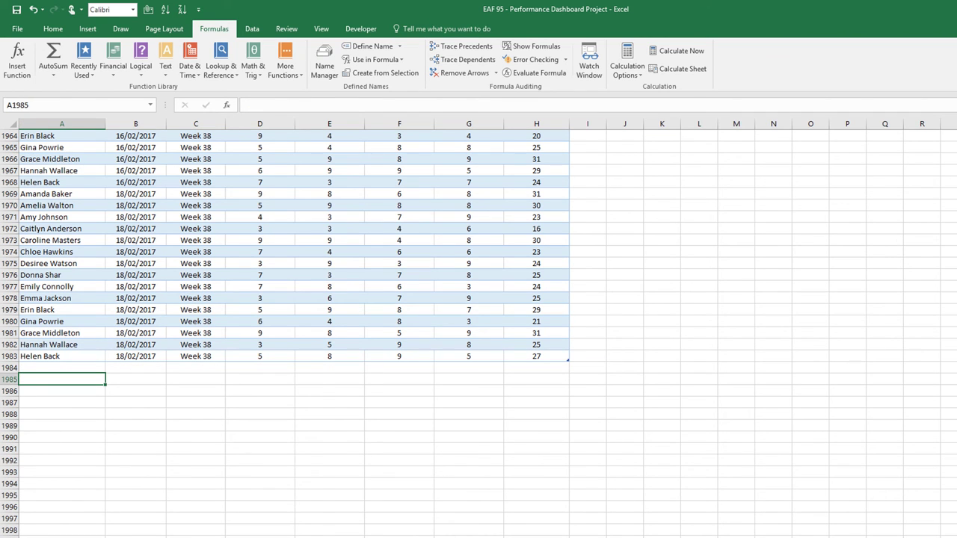
{"action": "key", "text": "ctrl+Page_Down"}
{"action": "scroll", "coordinate": [497, 351], "scroll_direction": "up", "scroll_amount": 7}
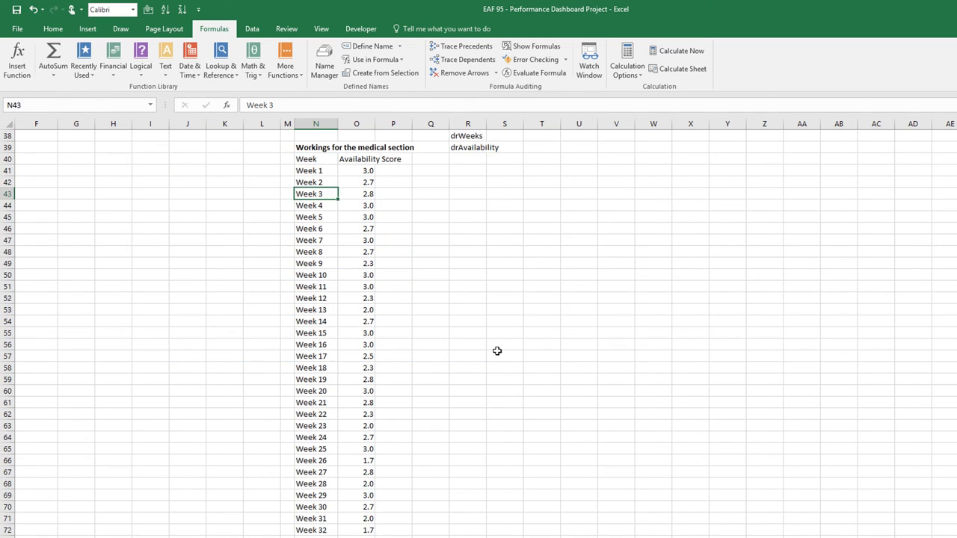
Insert a 2-D line chart of Week vs Availability Score (N40:O58) beside the data.
{"action": "left_click_drag", "start_coordinate": [314, 263], "coordinate": [359, 473]}
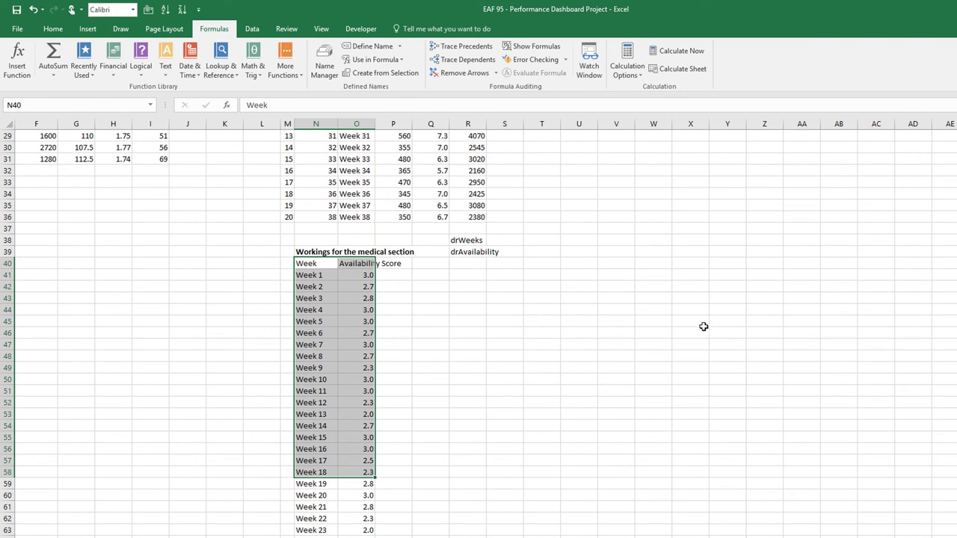
{"action": "left_click", "coordinate": [87, 29]}
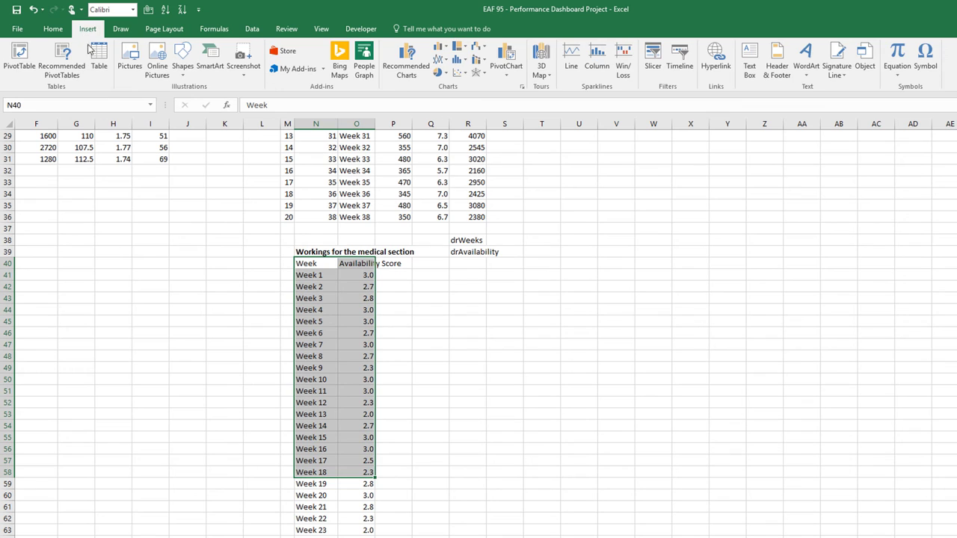
{"action": "left_click", "coordinate": [439, 59]}
{"action": "left_click", "coordinate": [447, 94]}
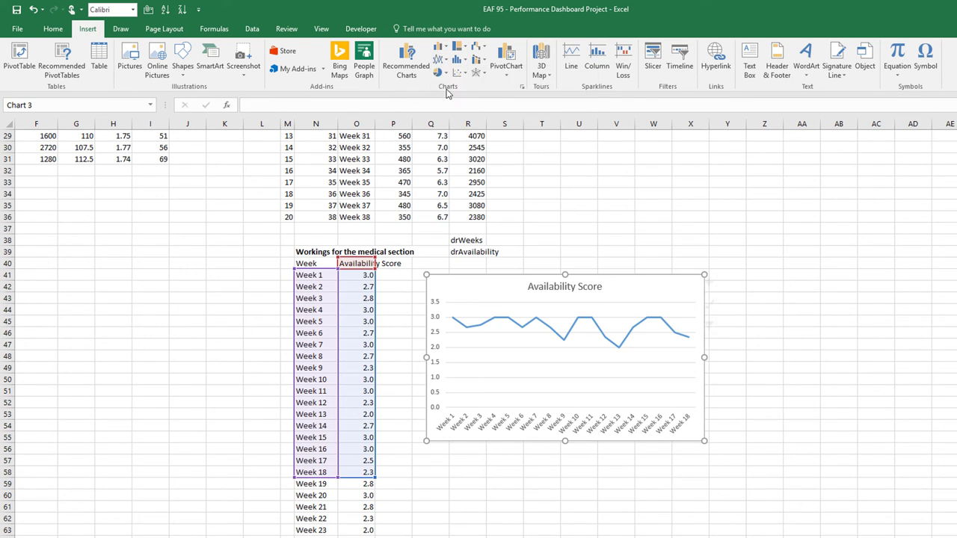
{"action": "left_click_drag", "start_coordinate": [473, 299], "coordinate": [449, 274]}
Set the chart's vertical axis Maximum to 3.0 and clear the old Major unit.
{"action": "right_click", "coordinate": [421, 318]}
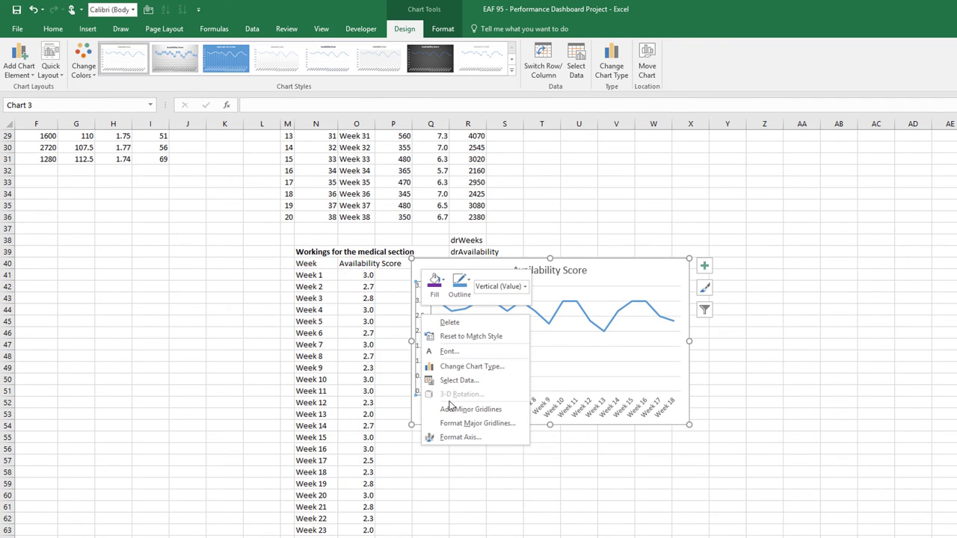
{"action": "left_click", "coordinate": [457, 436]}
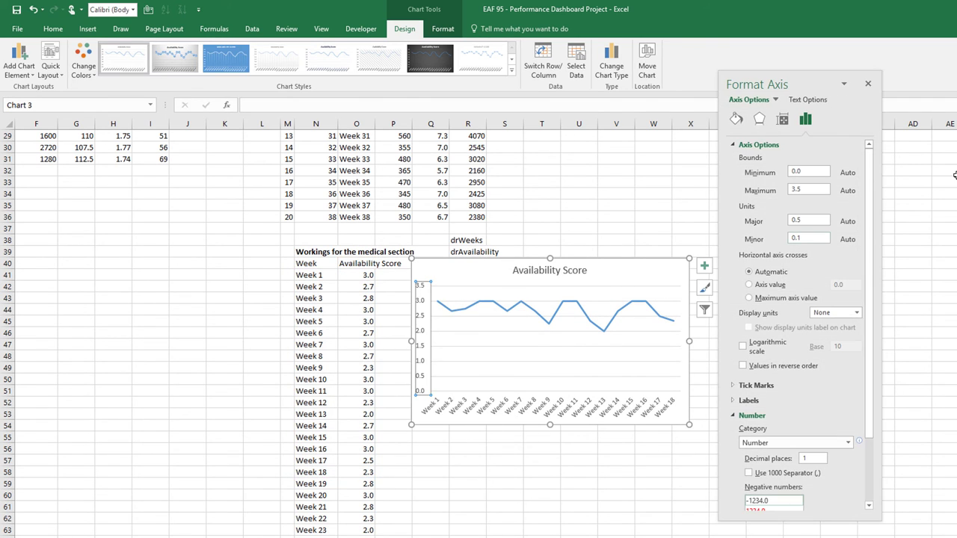
{"action": "left_click", "coordinate": [814, 189]}
{"action": "left_click", "coordinate": [814, 218]}
{"action": "key", "text": "BackSpace"}
{"action": "key", "text": "BackSpace"}
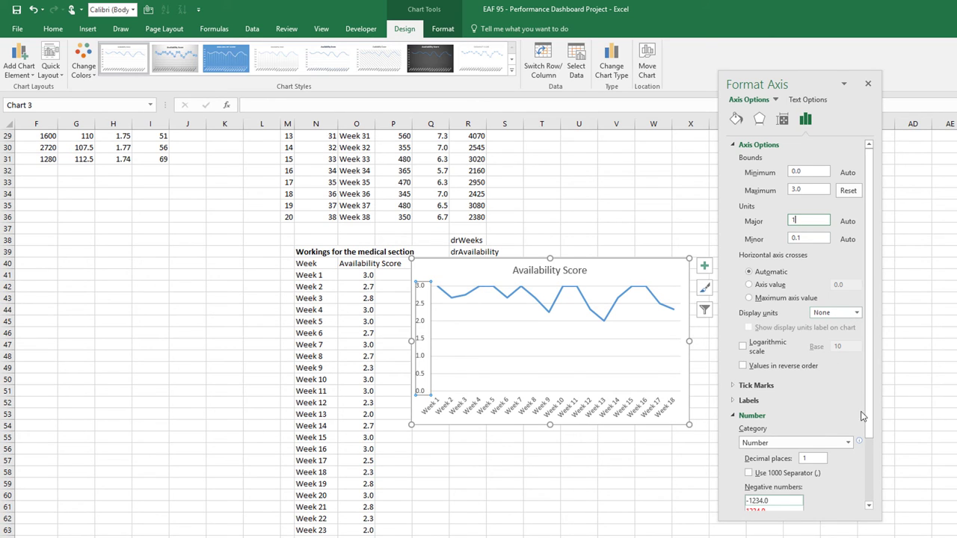
Apply major unit 1.0 and 0 decimal places to the axis labels, then close Format Axis.
{"action": "left_click", "coordinate": [819, 459]}
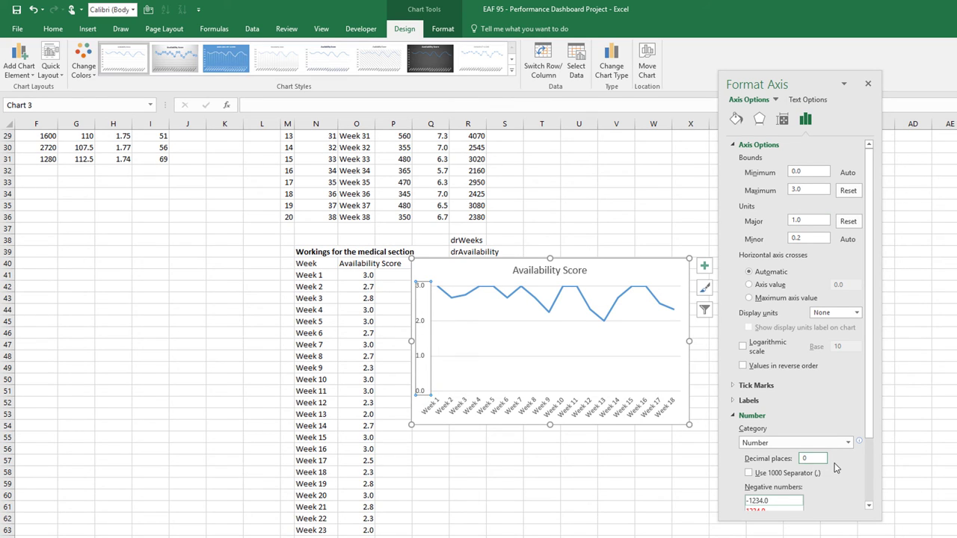
{"action": "type", "text": "0"}
{"action": "key", "text": "Return"}
{"action": "left_click", "coordinate": [868, 83]}
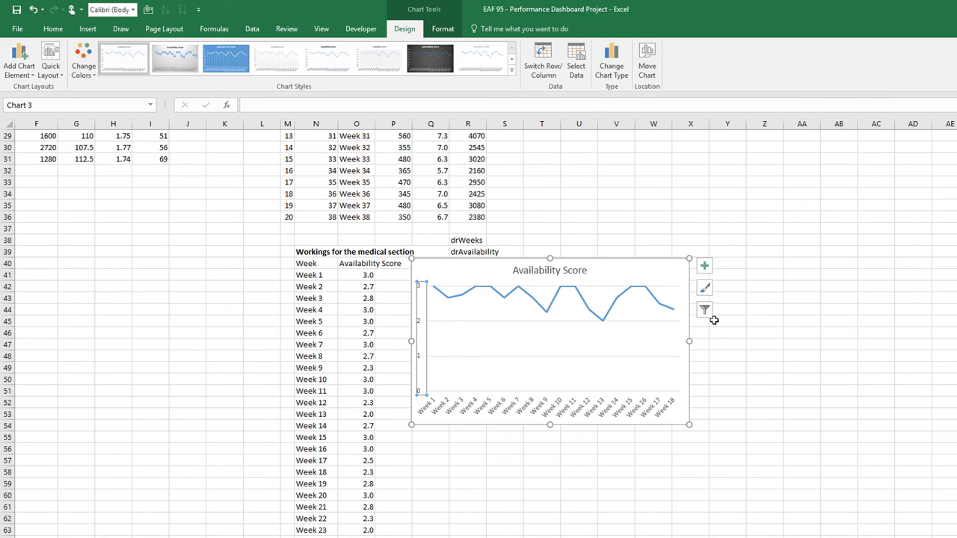
{"action": "left_click", "coordinate": [462, 297]}
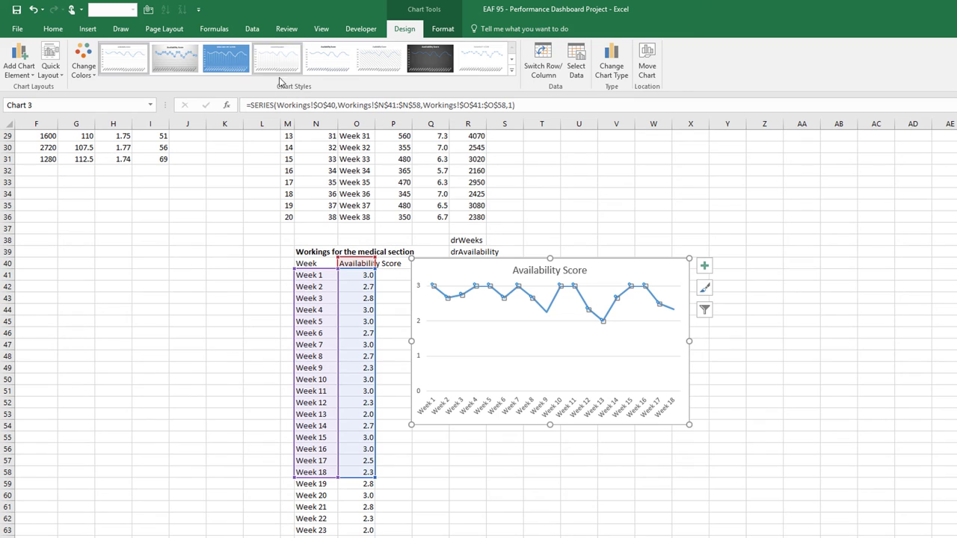
Change the Availability Score series values to =Workings!drAvailability via Paste Name.
{"action": "right_click", "coordinate": [470, 297]}
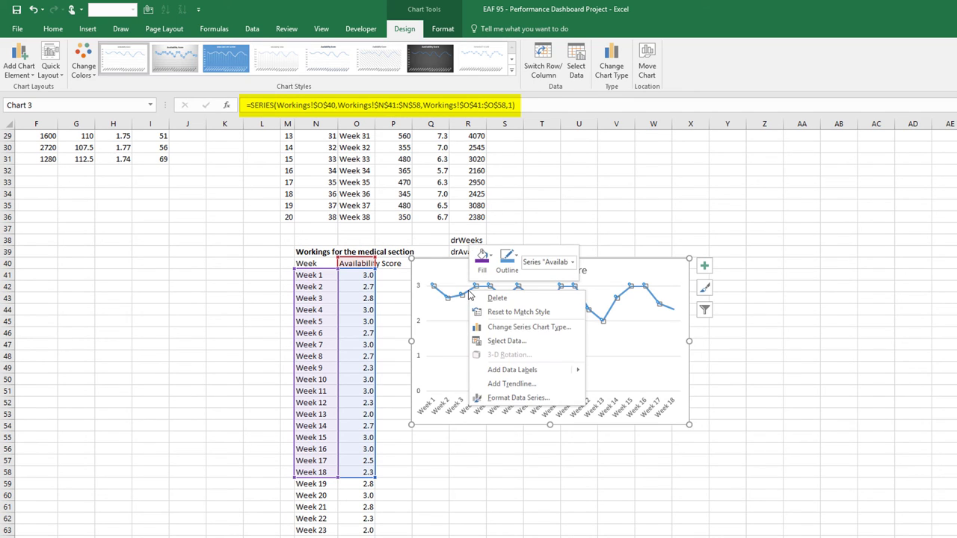
{"action": "left_click", "coordinate": [506, 341]}
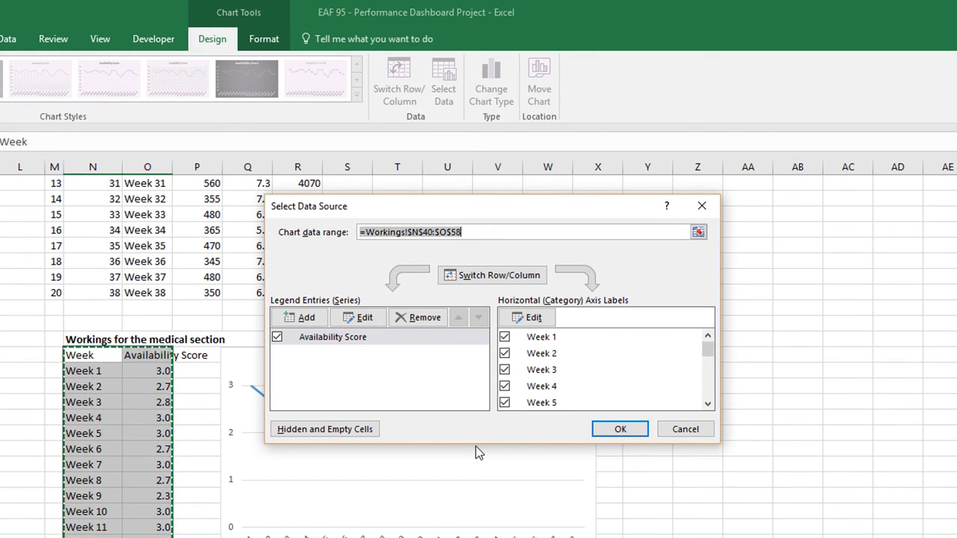
{"action": "left_click", "coordinate": [356, 343]}
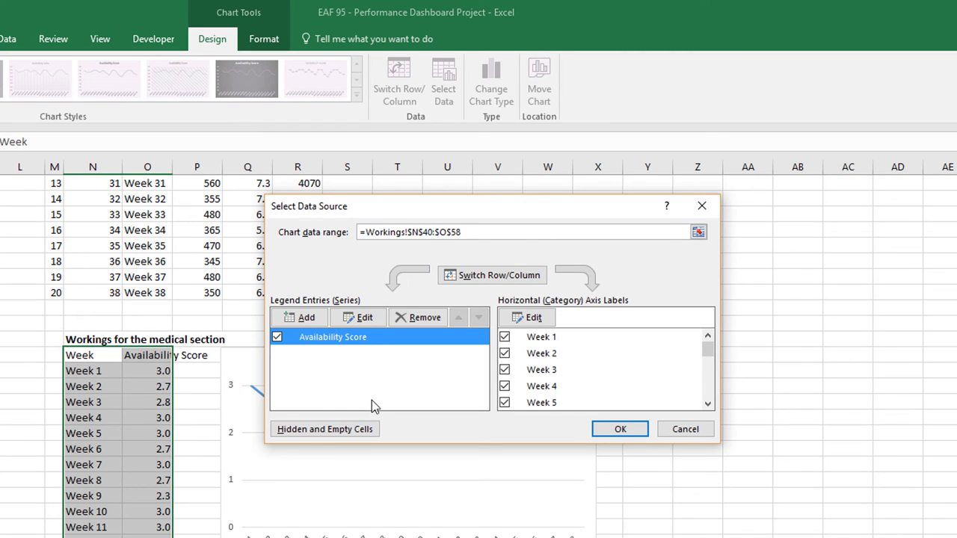
{"action": "left_click", "coordinate": [360, 317]}
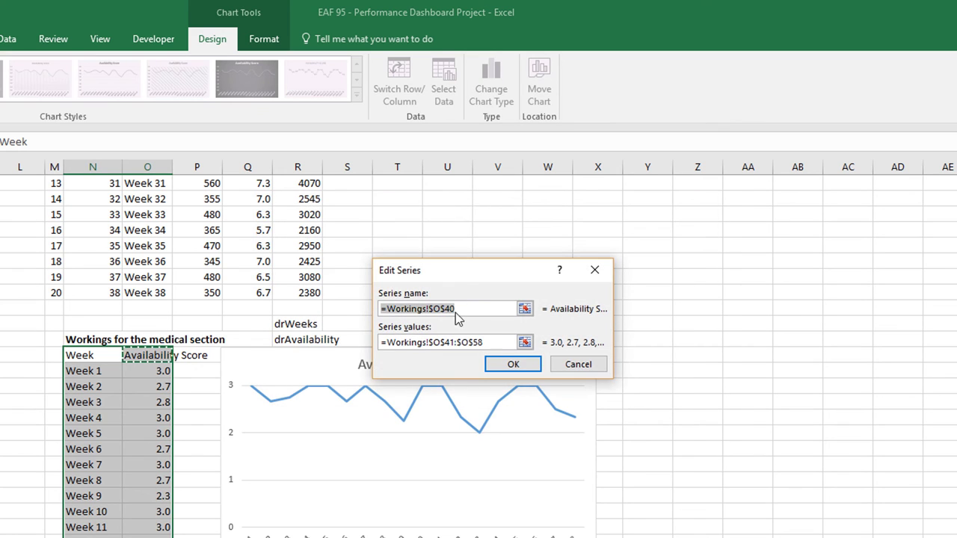
{"action": "left_click_drag", "start_coordinate": [455, 268], "coordinate": [319, 194]}
{"action": "left_click", "coordinate": [357, 266]}
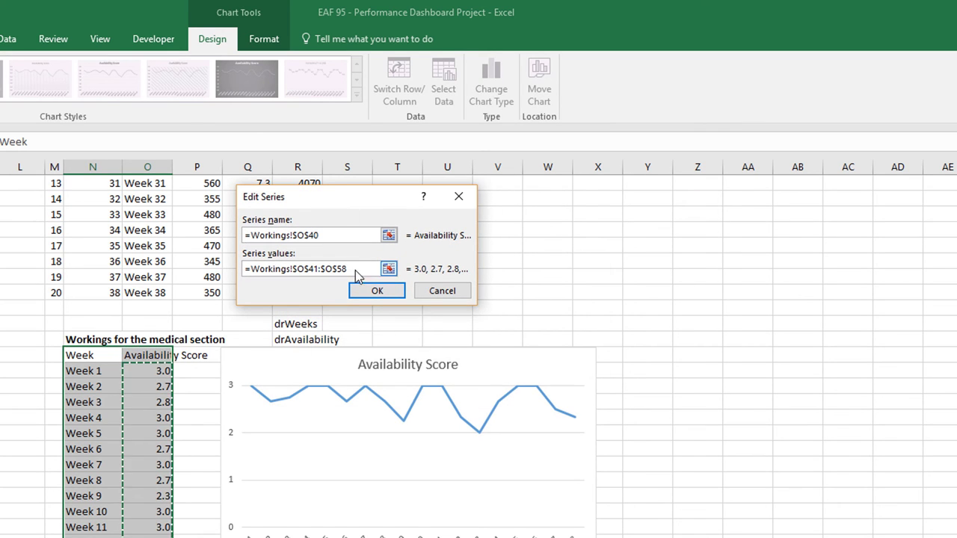
{"action": "key", "text": "BackSpace"}
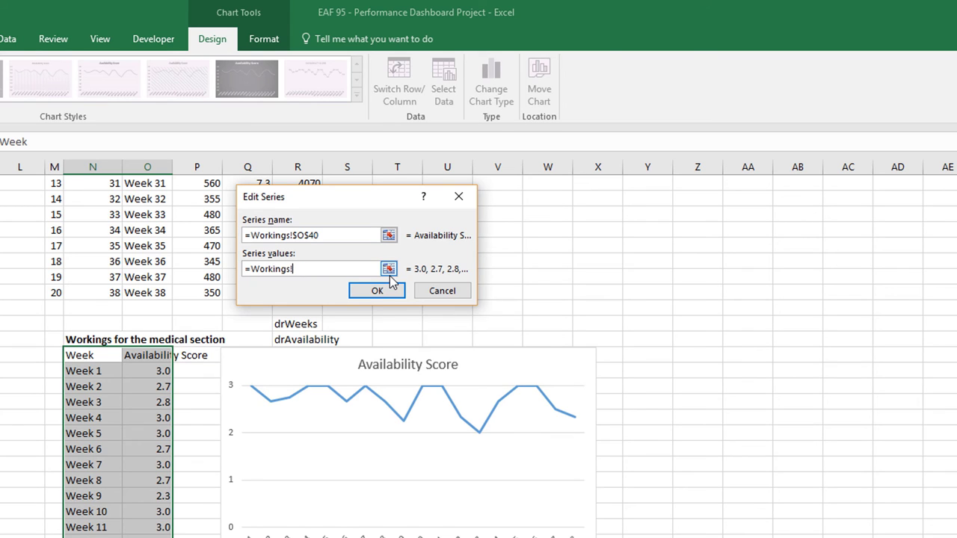
{"action": "key", "text": "F3"}
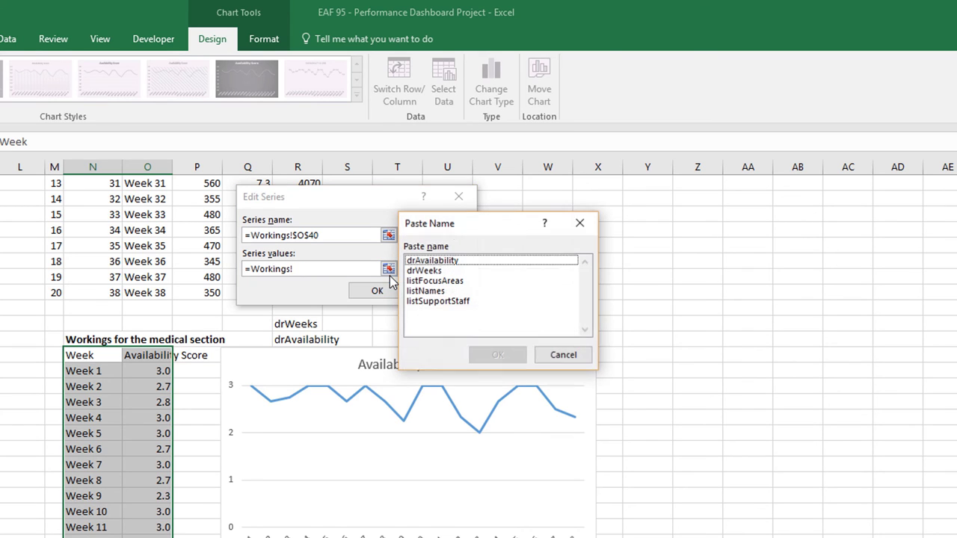
{"action": "double_click", "coordinate": [451, 261]}
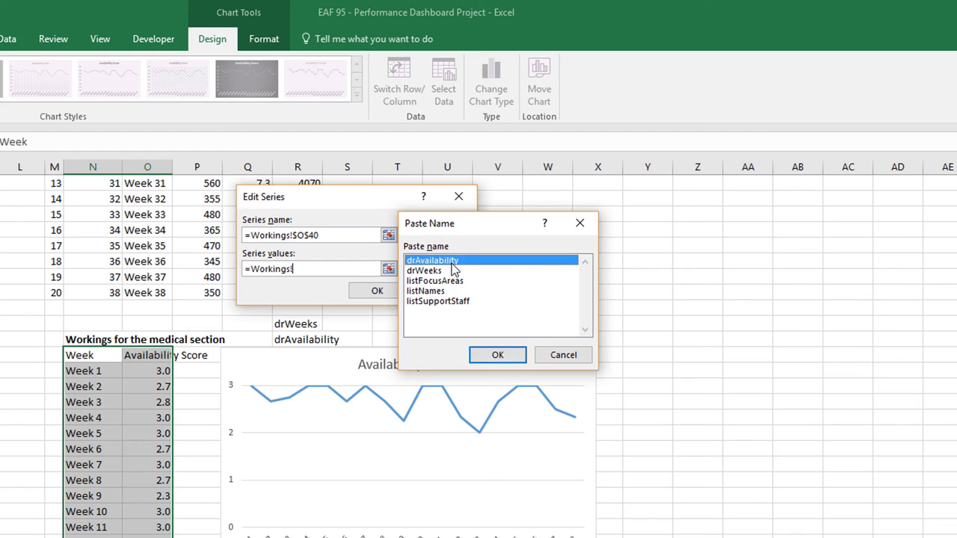
{"action": "left_click", "coordinate": [377, 292]}
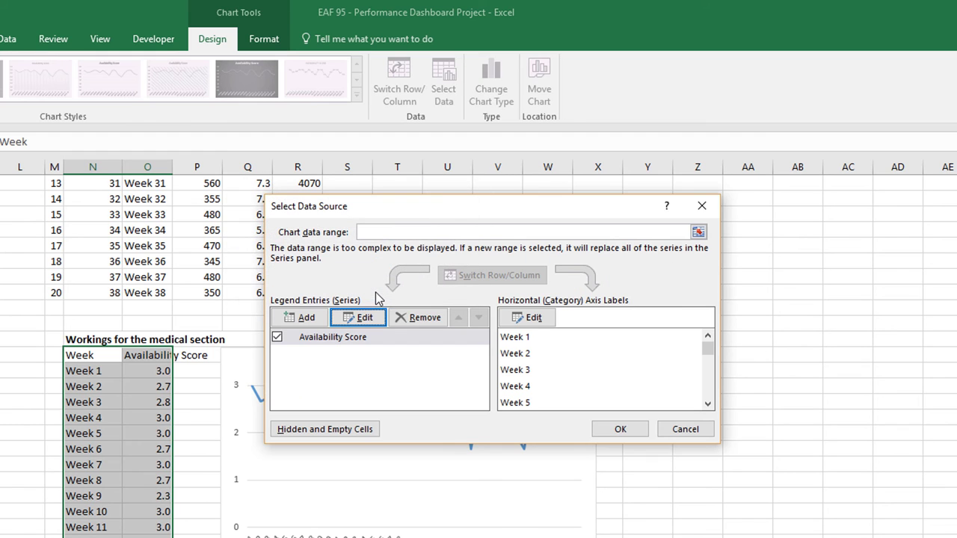
Set the category axis labels to =Workings!drWeeks and apply the new data source.
{"action": "left_click", "coordinate": [530, 318]}
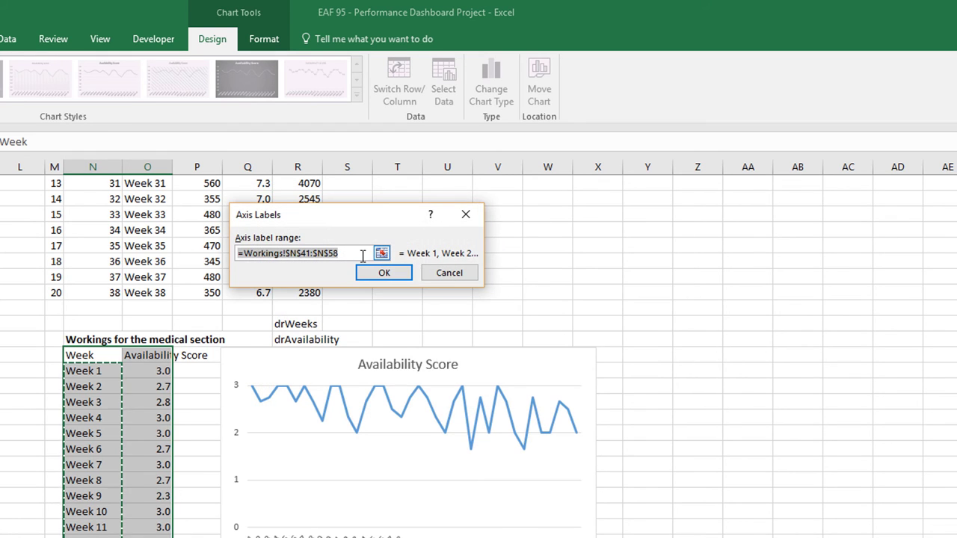
{"action": "left_click", "coordinate": [360, 254]}
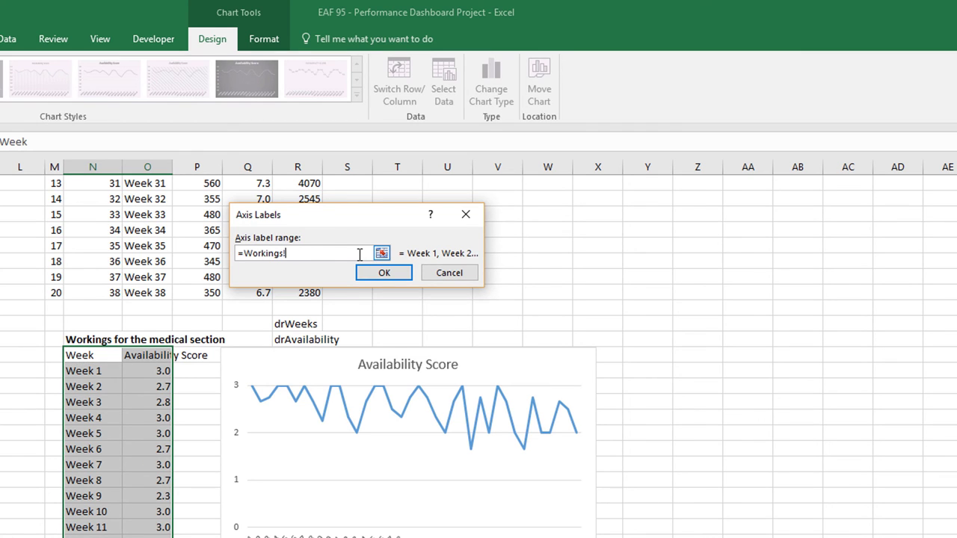
{"action": "key", "text": "F3"}
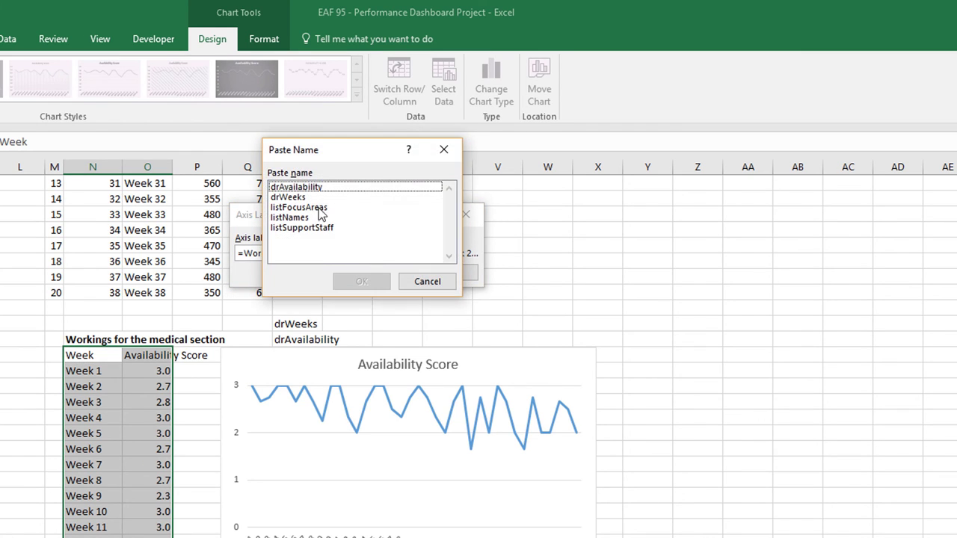
{"action": "double_click", "coordinate": [297, 198]}
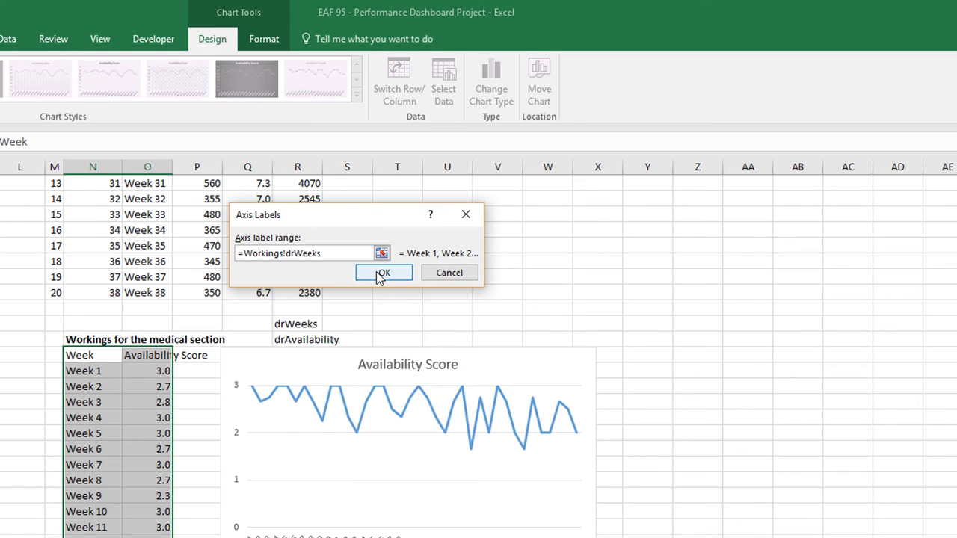
{"action": "left_click", "coordinate": [381, 274]}
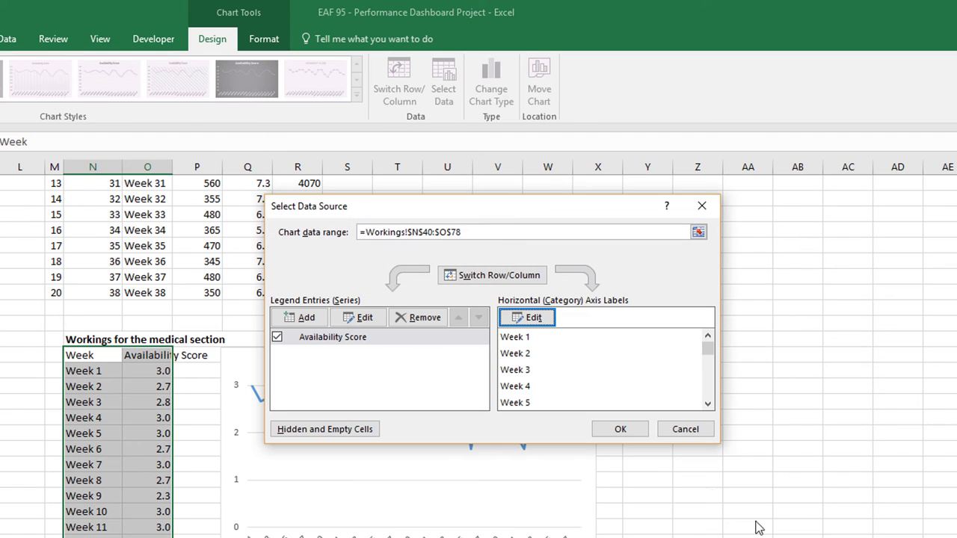
{"action": "left_click", "coordinate": [626, 431]}
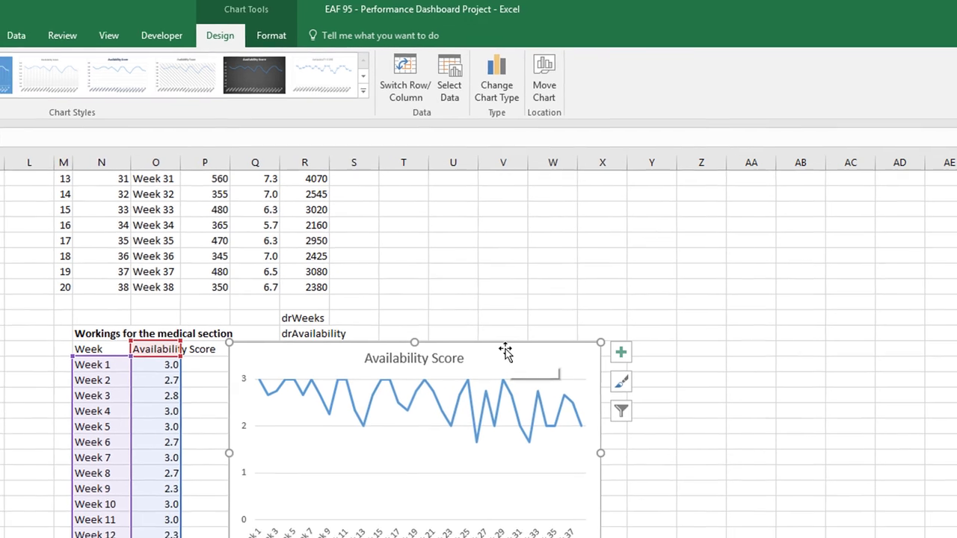
Cut the chart, paste it under Medical on the dashboard, then shift it right and widen it leftward.
{"action": "right_click", "coordinate": [505, 358]}
{"action": "left_click", "coordinate": [598, 280]}
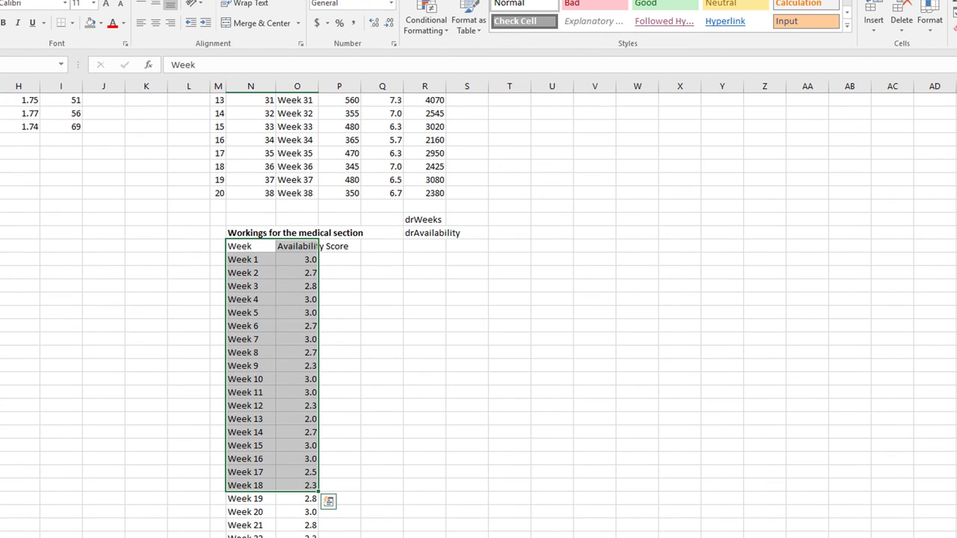
{"action": "key", "text": "ctrl+Page_Up"}
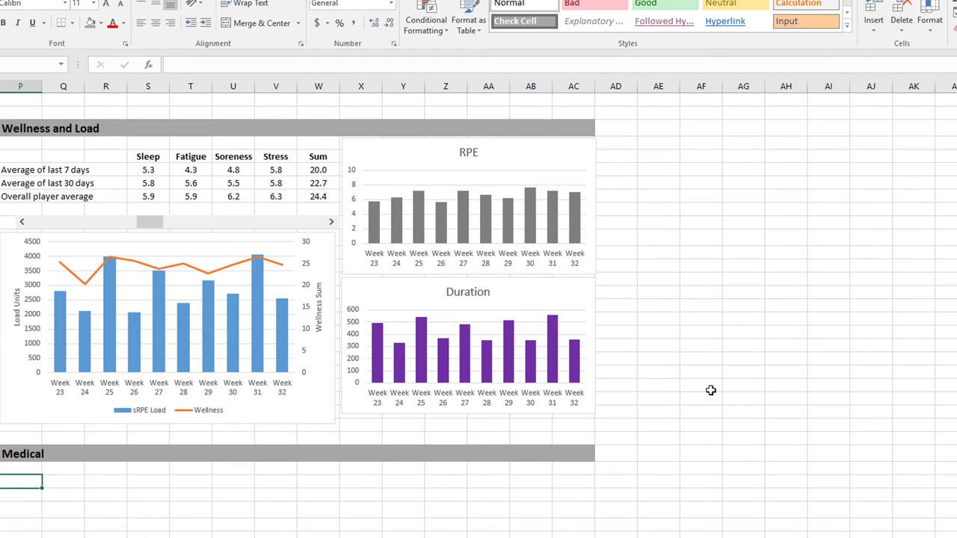
{"action": "scroll", "coordinate": [711, 391], "scroll_direction": "down", "scroll_amount": 4}
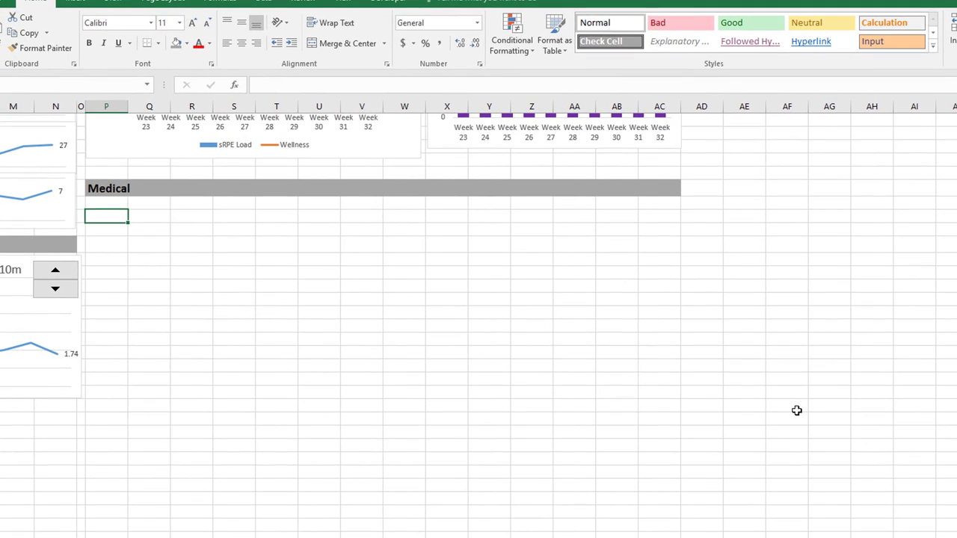
{"action": "key", "text": "ctrl+v"}
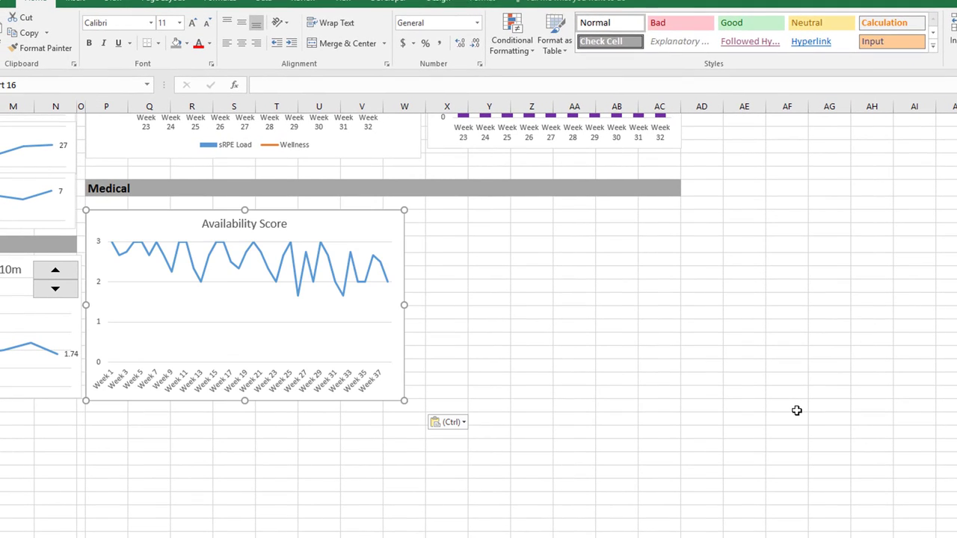
{"action": "left_click_drag", "start_coordinate": [299, 211], "coordinate": [575, 202]}
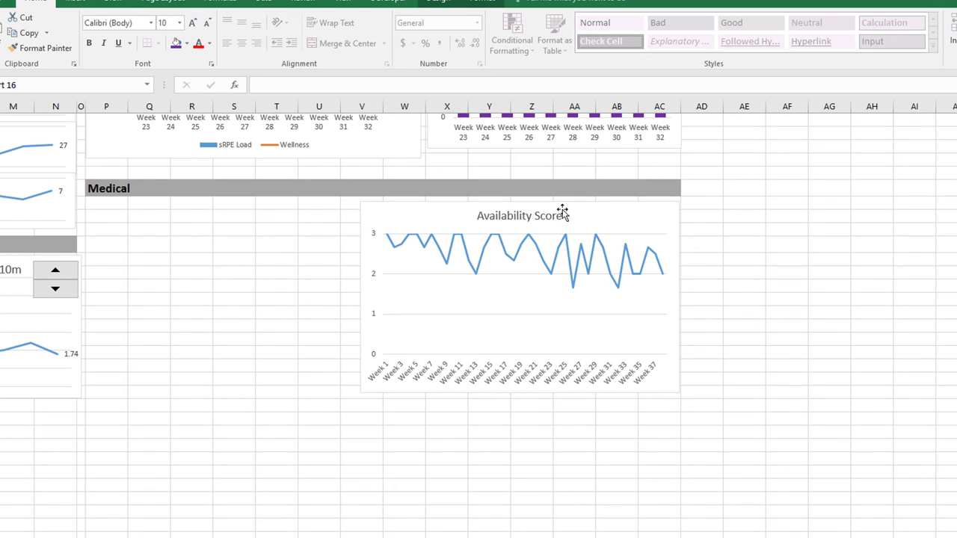
{"action": "left_click_drag", "start_coordinate": [359, 297], "coordinate": [257, 297]}
{"action": "key", "text": "Escape"}
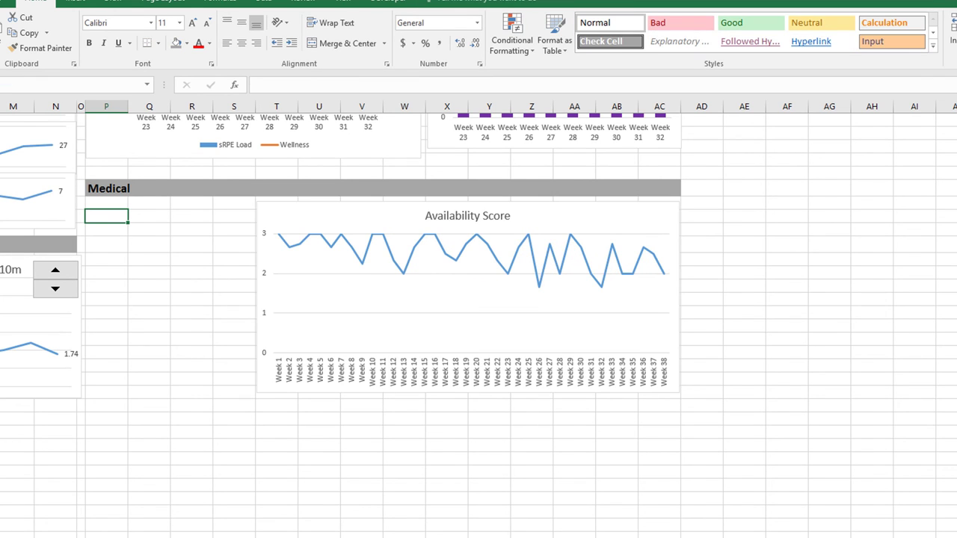
{"action": "scroll", "coordinate": [478, 319], "scroll_direction": "left", "scroll_amount": 6}
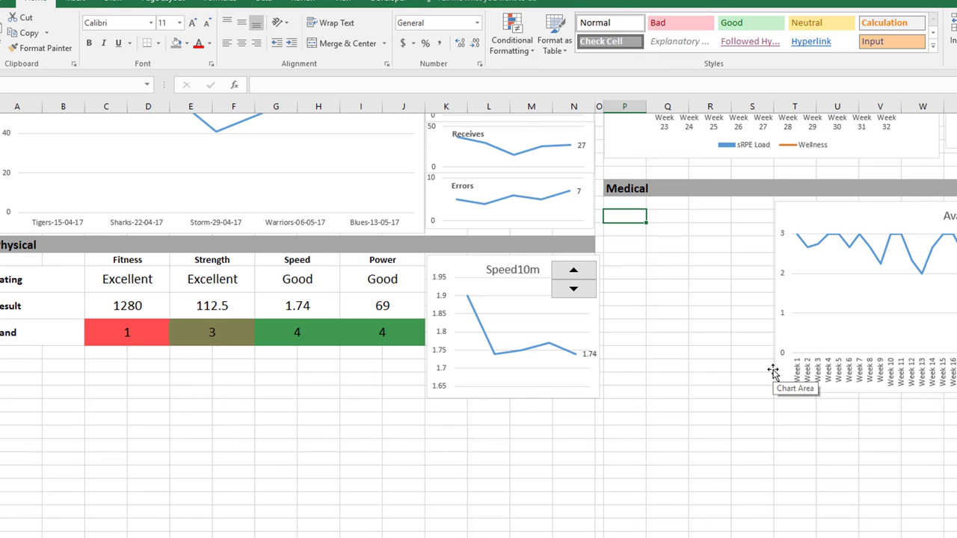
Add the Average Availability label and begin =AVERAGEIF(TBLMedical[Name], beneath it.
{"action": "type", "text": "Average Availability"}
{"action": "key", "text": "Return"}
{"action": "type", "text": "=averageif("}
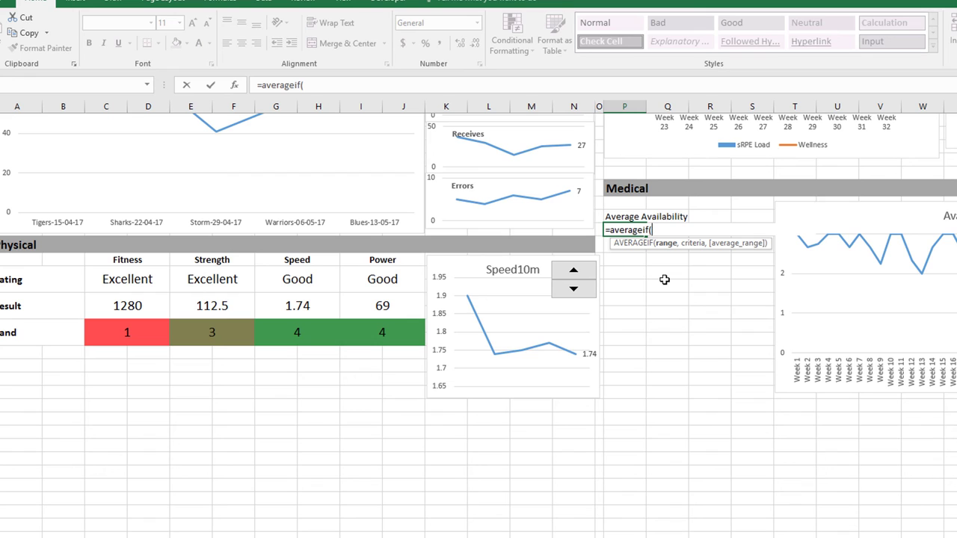
{"action": "type", "text": "tbl"}
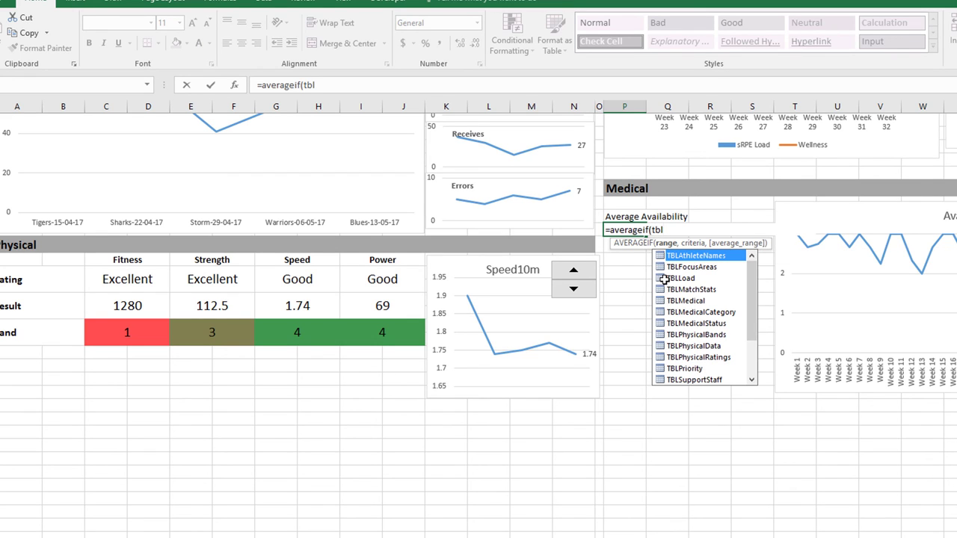
{"action": "key", "text": "Down"}
{"action": "key", "text": "Down"}
{"action": "key", "text": "Down"}
{"action": "key", "text": "Down"}
{"action": "key", "text": "Tab"}
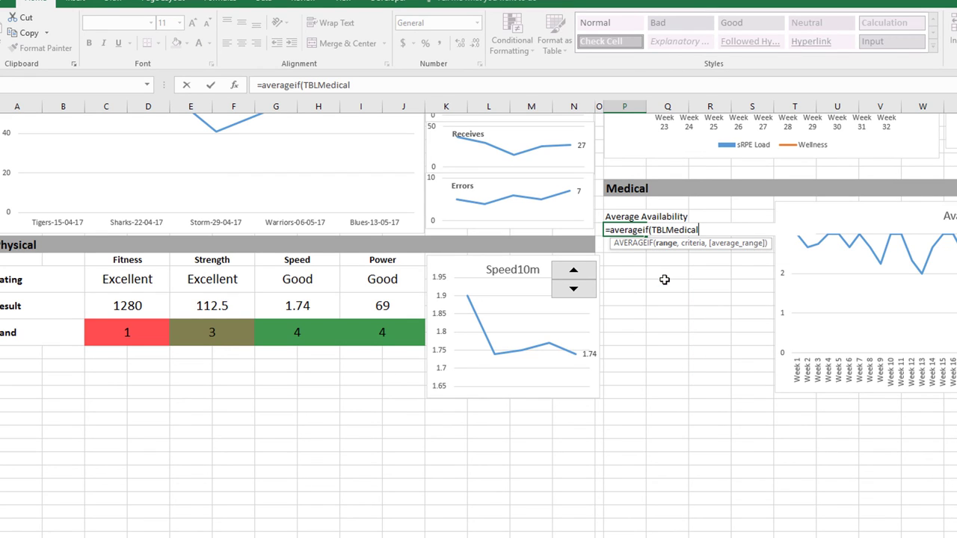
{"action": "type", "text": "["}
{"action": "key", "text": "Down"}
{"action": "key", "text": "Up"}
{"action": "key", "text": "Tab"}
{"action": "type", "text": ","}
Finish the formula with criteria $A$4 and average range TBLMedical[Availability Status].
{"action": "scroll", "coordinate": [338, 293], "scroll_direction": "up", "scroll_amount": 9}
{"action": "left_click", "coordinate": [5, 187]}
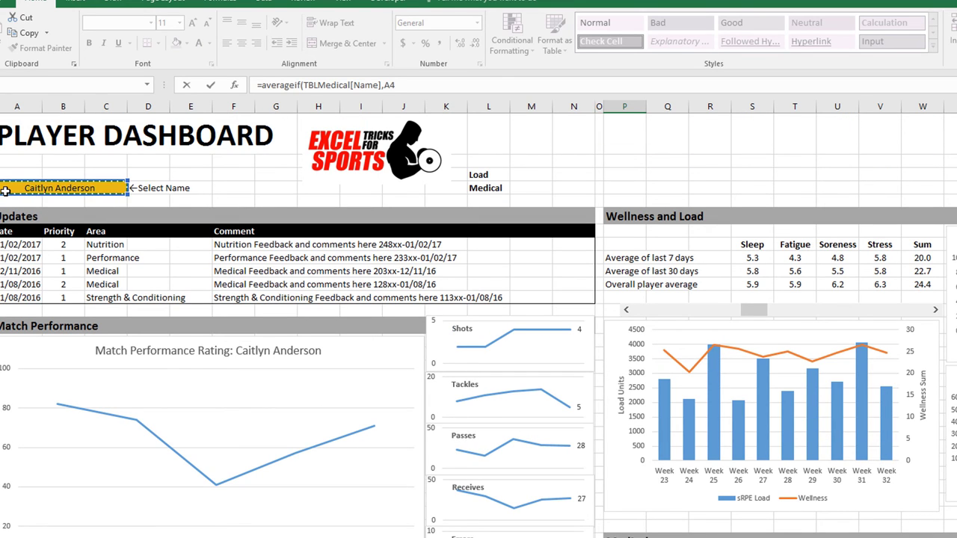
{"action": "key", "text": "F4"}
{"action": "type", "text": ",tbl"}
{"action": "scroll", "coordinate": [479, 337], "scroll_direction": "down", "scroll_amount": 8}
{"action": "double_click", "coordinate": [807, 422]}
{"action": "type", "text": "["}
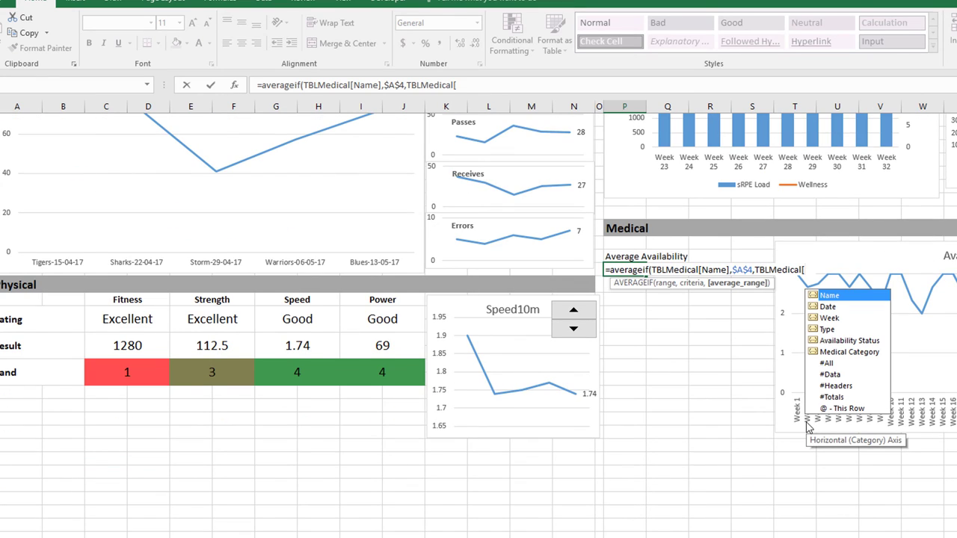
{"action": "key", "text": "Down"}
{"action": "key", "text": "Down"}
{"action": "key", "text": "Down"}
{"action": "key", "text": "Down"}
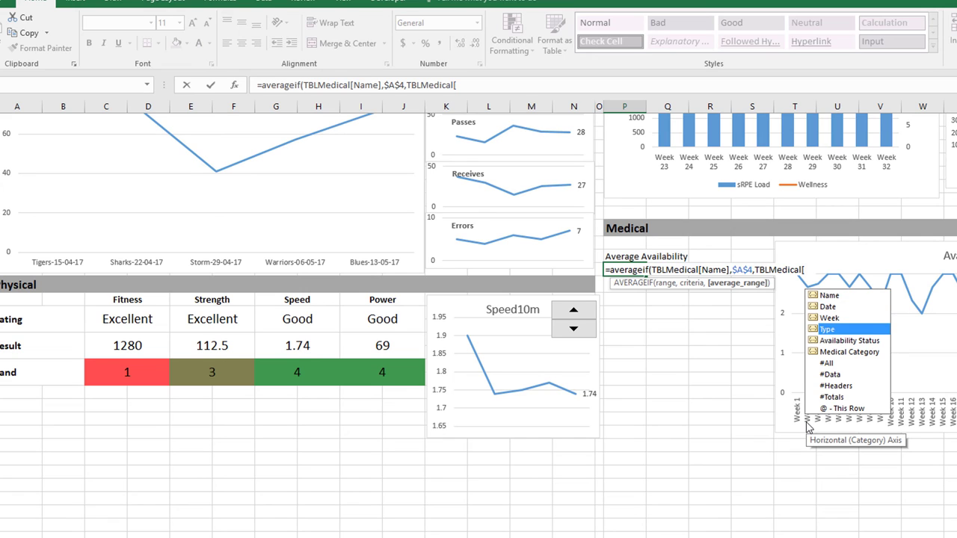
{"action": "key", "text": "Tab"}
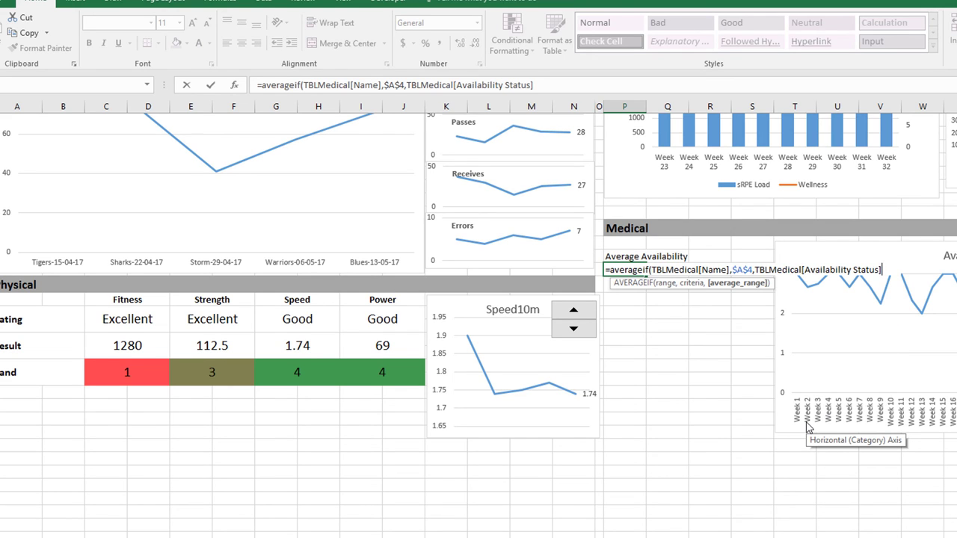
{"action": "key", "text": "Return"}
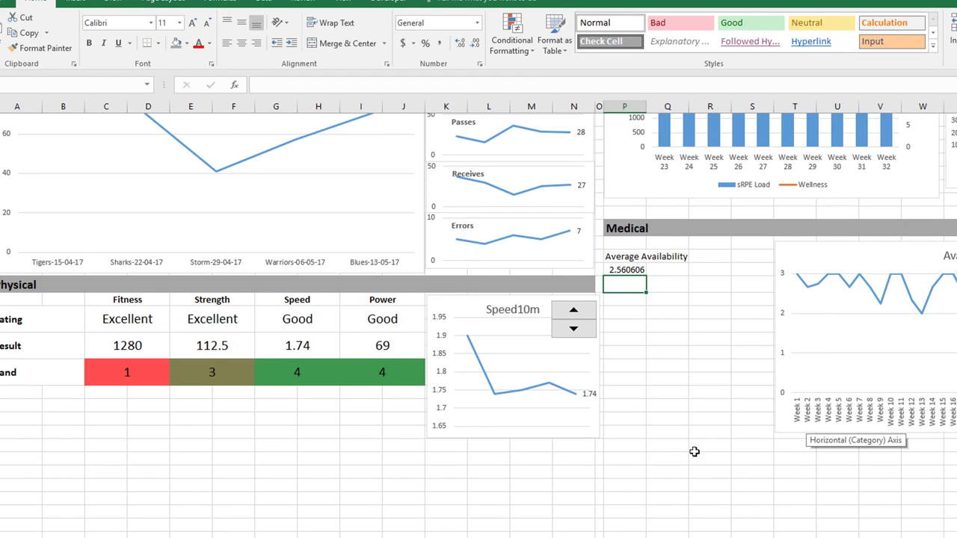
Format the result as Number with one decimal (2.6) and move it to column R.
{"action": "left_click", "coordinate": [639, 269]}
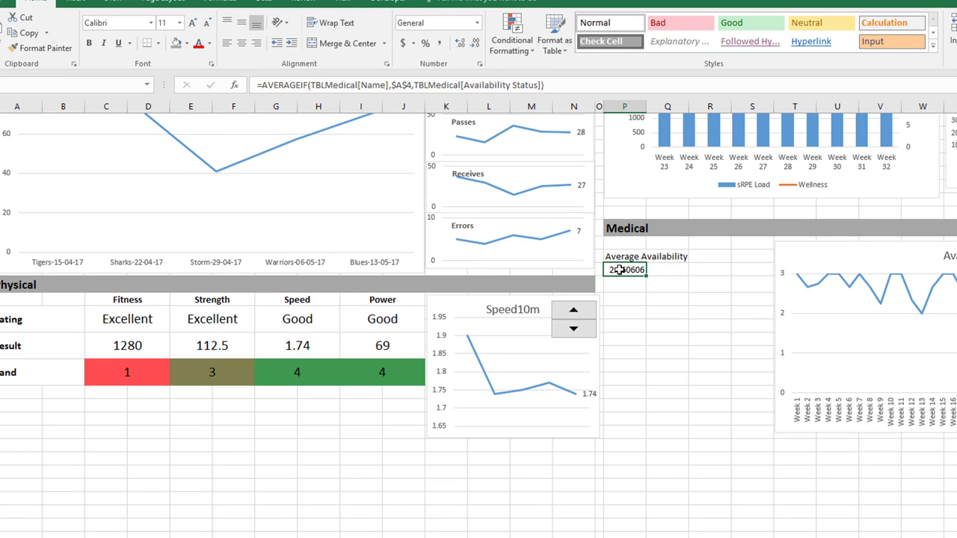
{"action": "left_click", "coordinate": [478, 23]}
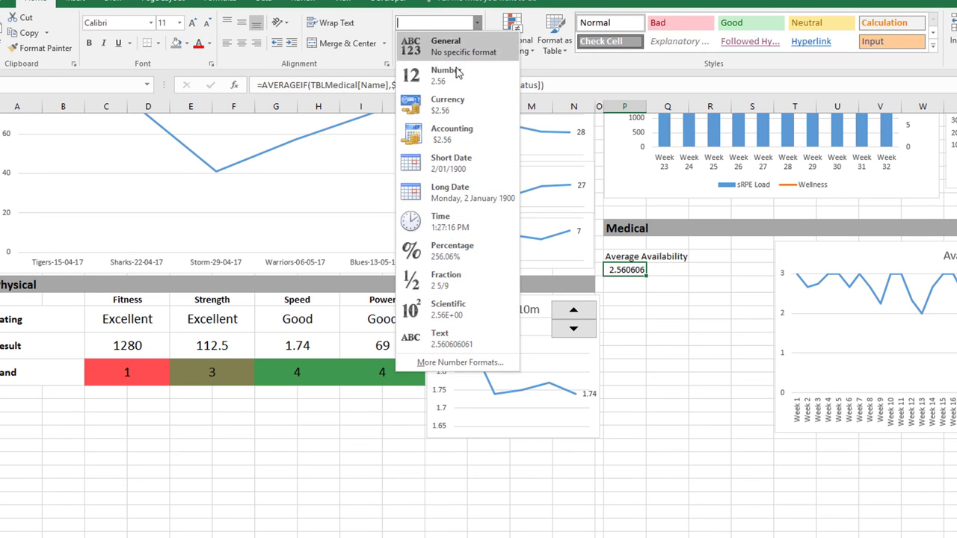
{"action": "left_click", "coordinate": [479, 72]}
{"action": "left_click", "coordinate": [476, 43]}
{"action": "left_click_drag", "start_coordinate": [633, 268], "coordinate": [718, 270]}
Add Player and Team labels under the Average Availability heading.
{"action": "left_click", "coordinate": [629, 270]}
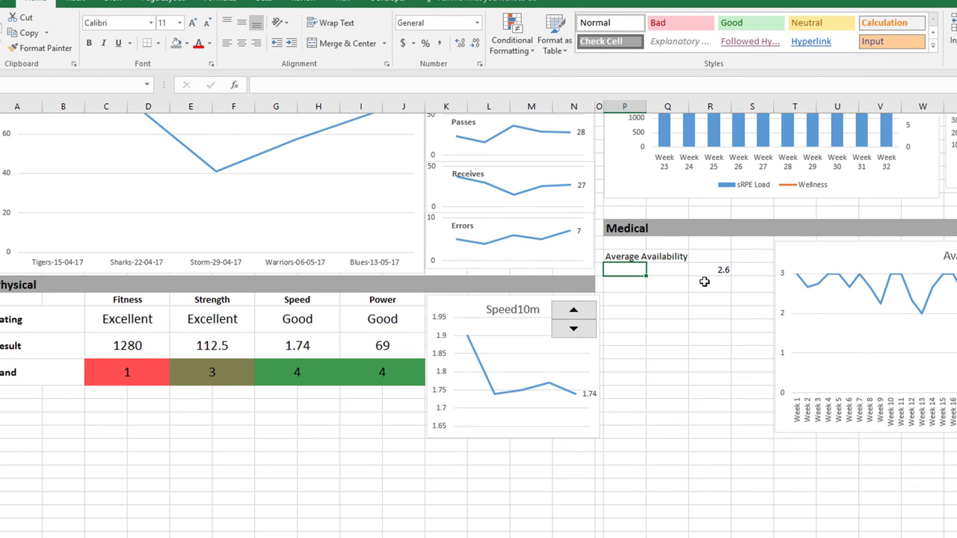
{"action": "type", "text": "Player"}
{"action": "key", "text": "Return"}
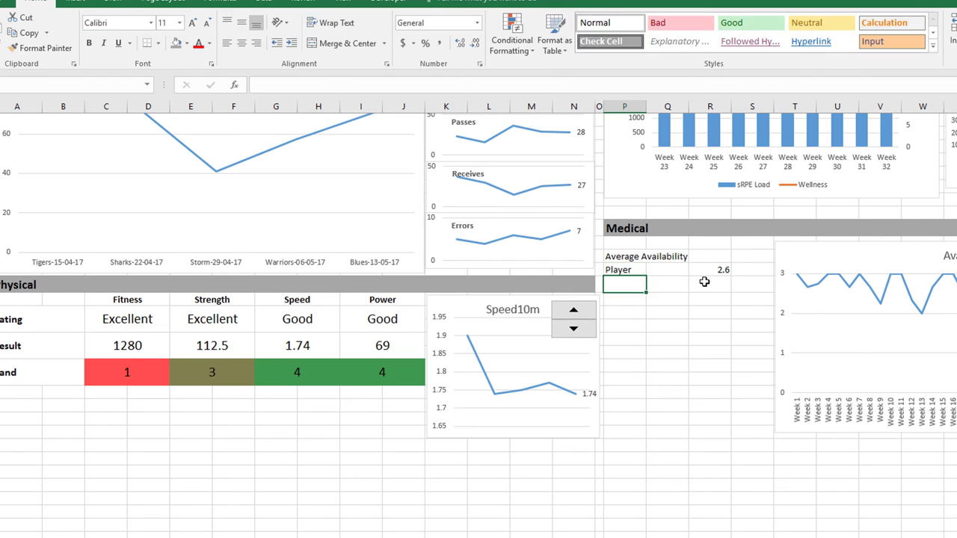
{"action": "type", "text": "Team"}
{"action": "key", "text": "Tab"}
{"action": "key", "text": "Tab"}
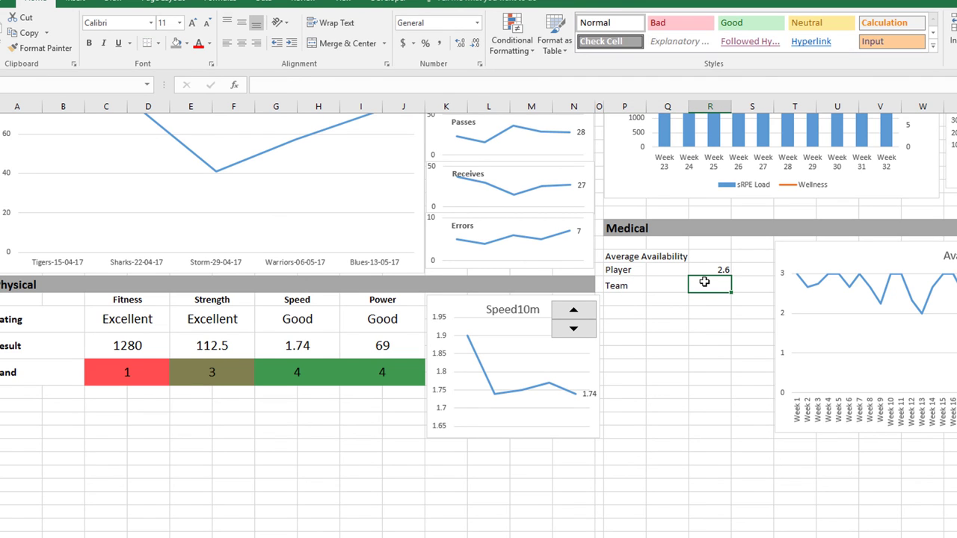
Enter =AVERAGE(TBLMedical[Availability Status]) beside Team for the team average.
{"action": "left_click", "coordinate": [706, 269]}
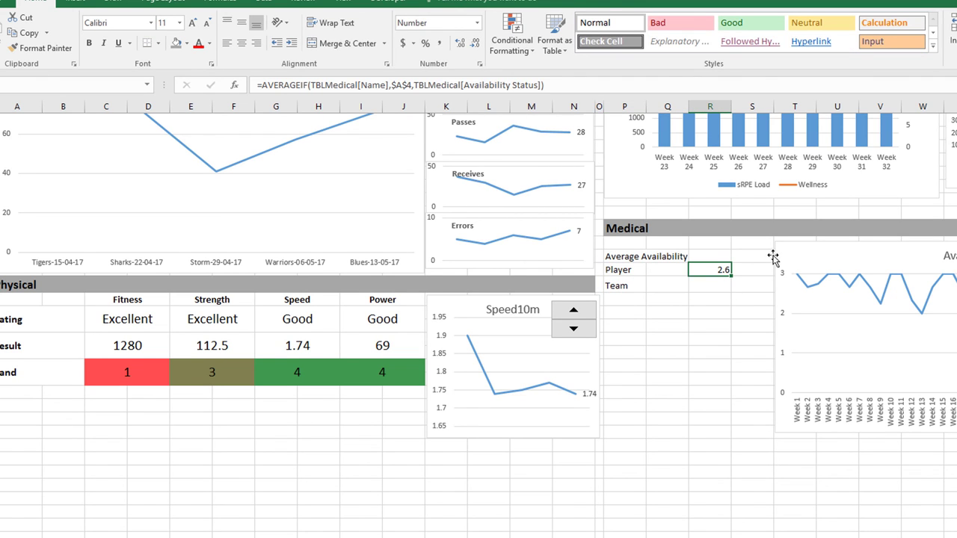
{"action": "left_click", "coordinate": [695, 286]}
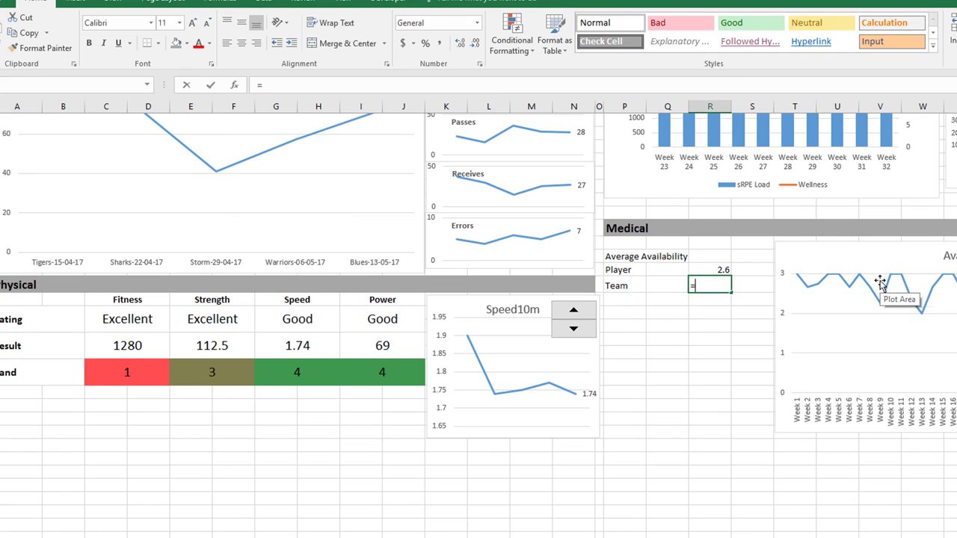
{"action": "type", "text": "=aver"}
{"action": "key", "text": "Tab"}
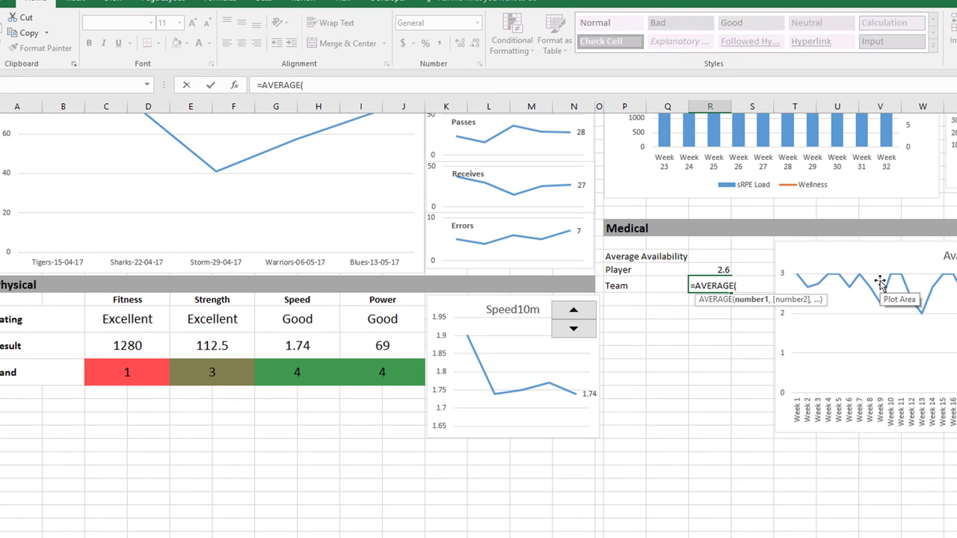
{"action": "type", "text": "tbl"}
{"action": "key", "text": "Down"}
{"action": "key", "text": "Down"}
{"action": "key", "text": "Down"}
{"action": "key", "text": "Down"}
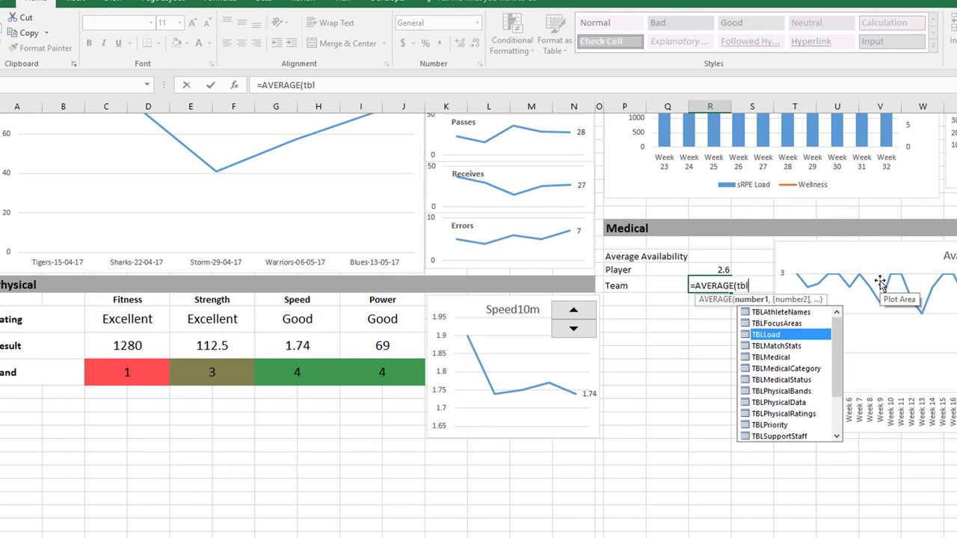
{"action": "key", "text": "Tab"}
{"action": "type", "text": "["}
{"action": "key", "text": "Down"}
{"action": "key", "text": "Down"}
{"action": "key", "text": "Down"}
{"action": "key", "text": "Down"}
{"action": "key", "text": "Tab"}
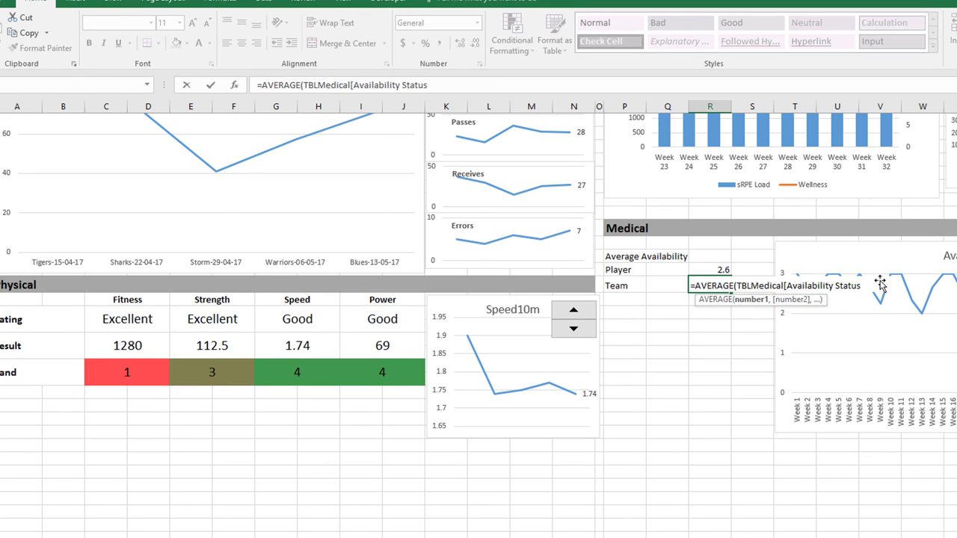
{"action": "type", "text": ","}
{"action": "key", "text": "BackSpace"}
{"action": "key", "text": "Return"}
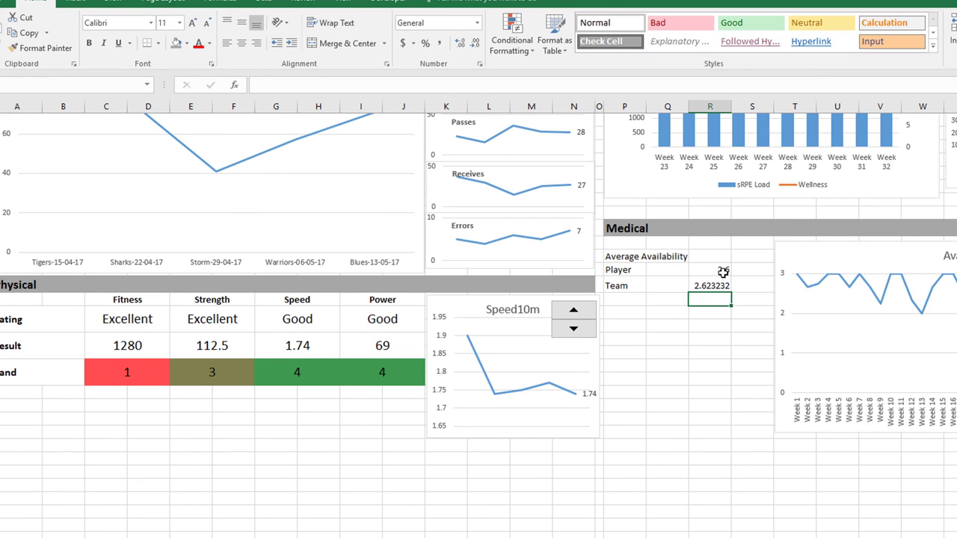
Show both averages centred with two decimals (2.56 and 2.62).
{"action": "left_click", "coordinate": [722, 285]}
{"action": "left_click_drag", "start_coordinate": [724, 271], "coordinate": [710, 284]}
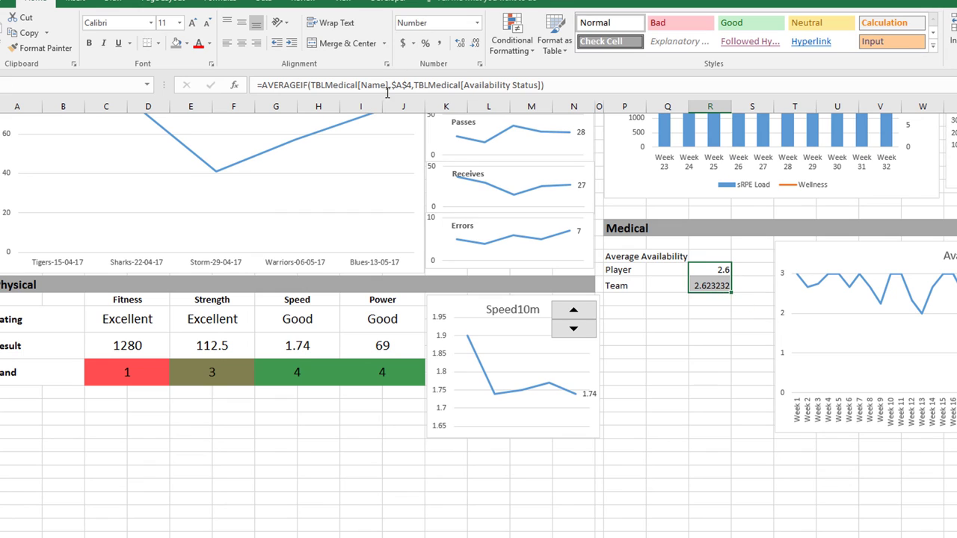
{"action": "left_click", "coordinate": [461, 44]}
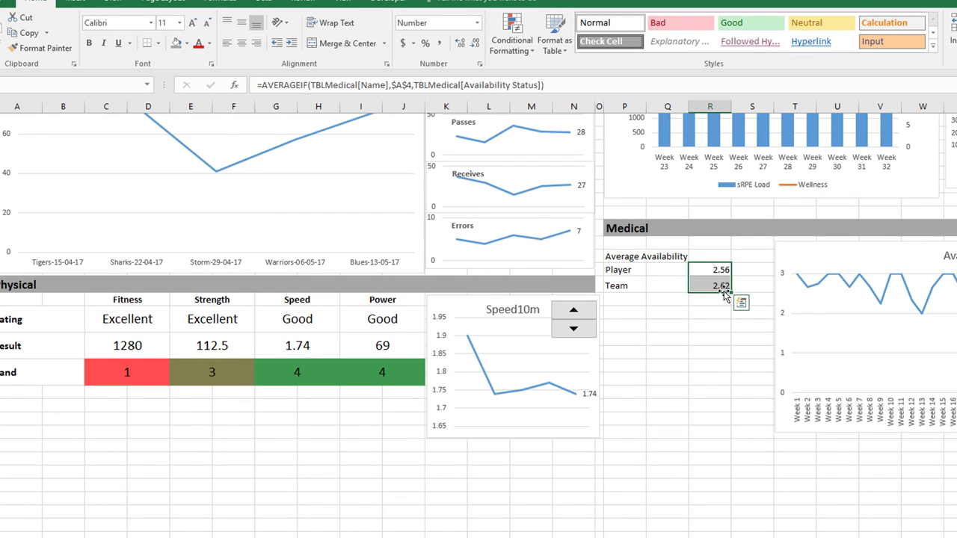
{"action": "left_click", "coordinate": [242, 45]}
Bold the Average Availability heading and put an outside border around the block.
{"action": "left_click", "coordinate": [622, 261]}
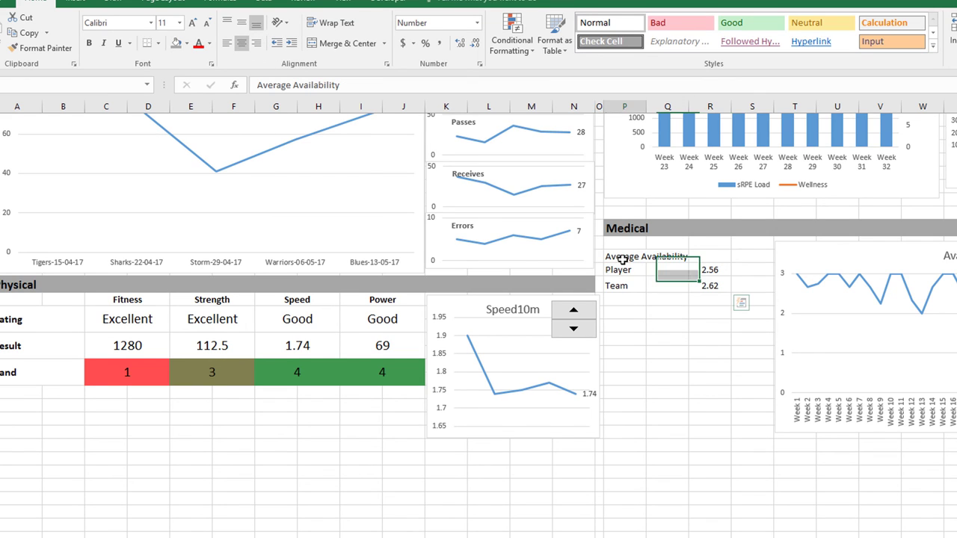
{"action": "key", "text": "ctrl+b"}
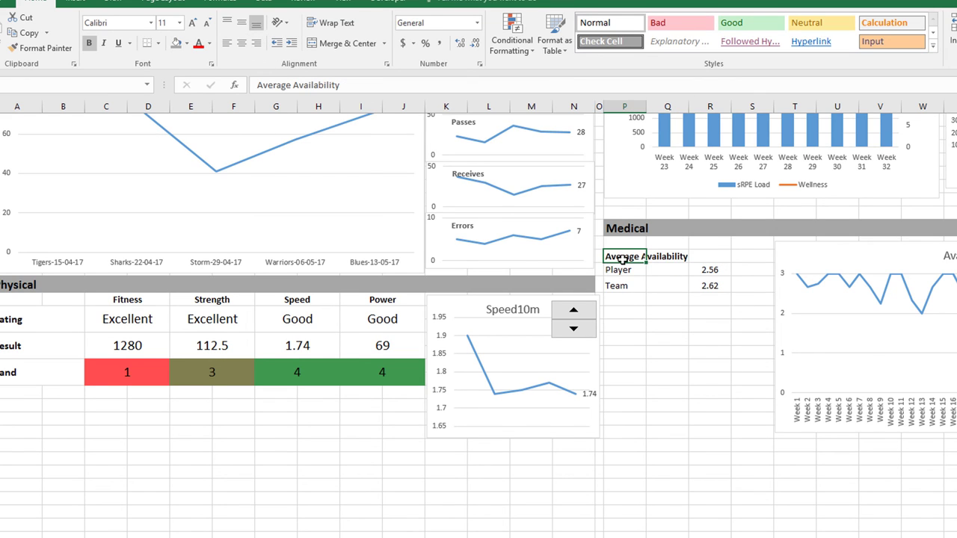
{"action": "left_click_drag", "start_coordinate": [619, 259], "coordinate": [724, 284]}
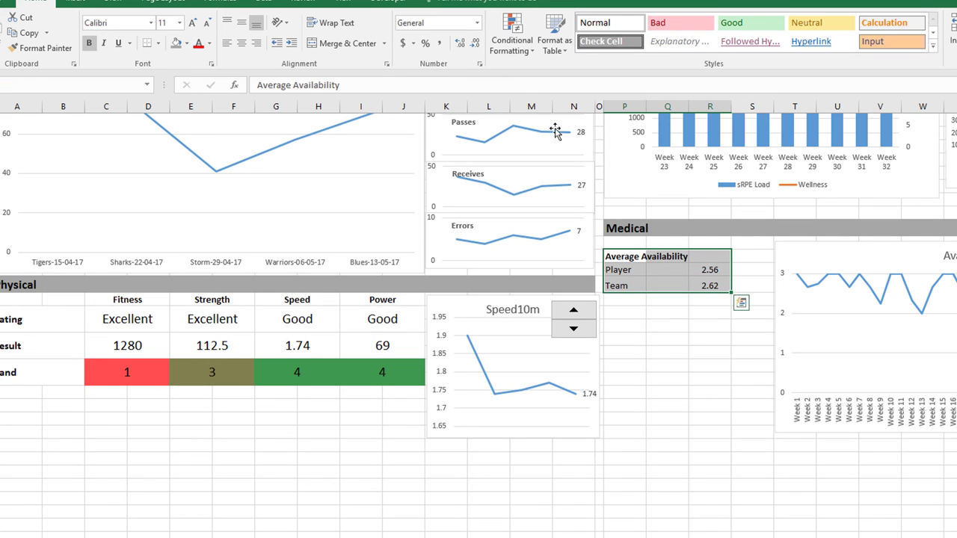
{"action": "left_click", "coordinate": [158, 43]}
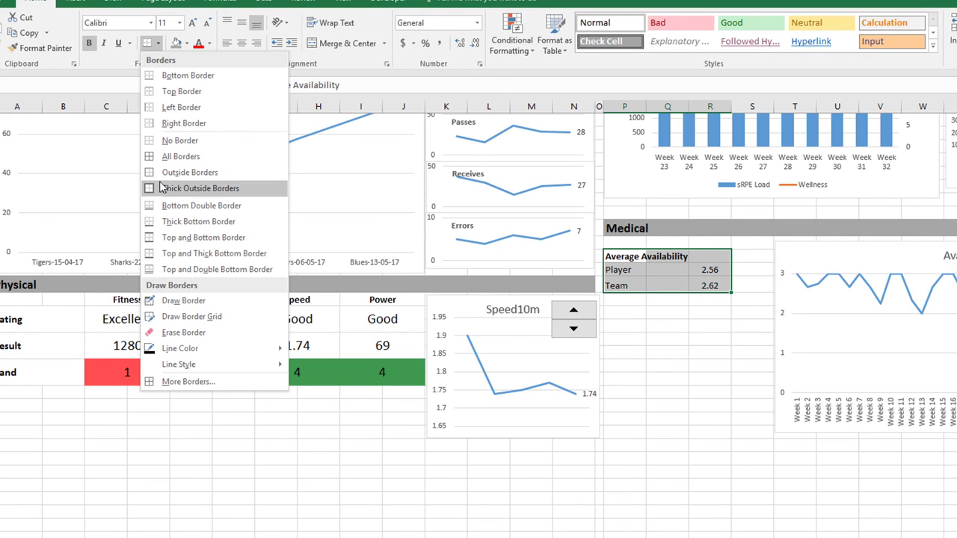
{"action": "left_click", "coordinate": [168, 172]}
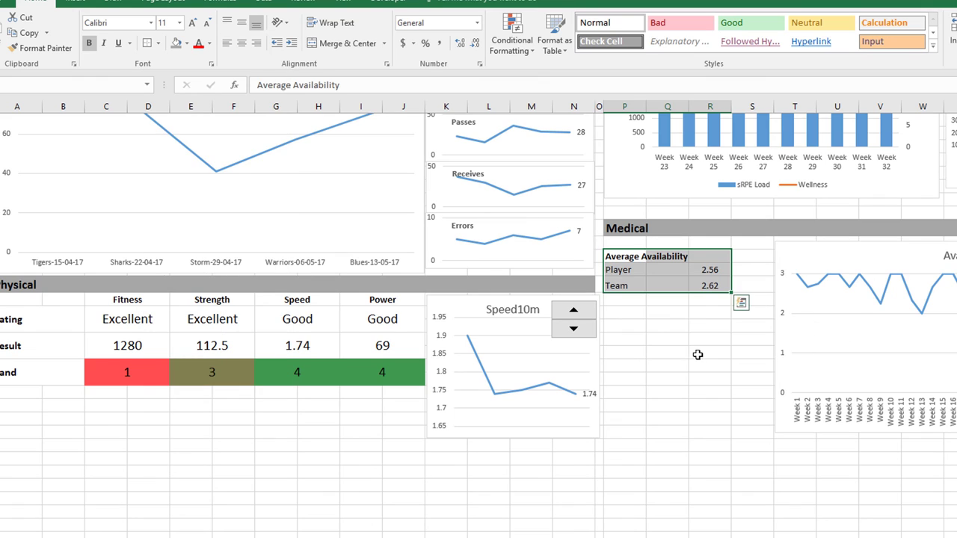
{"action": "left_click", "coordinate": [699, 352]}
Widen the availability chart leftward toward the bordered box.
{"action": "left_click", "coordinate": [791, 260]}
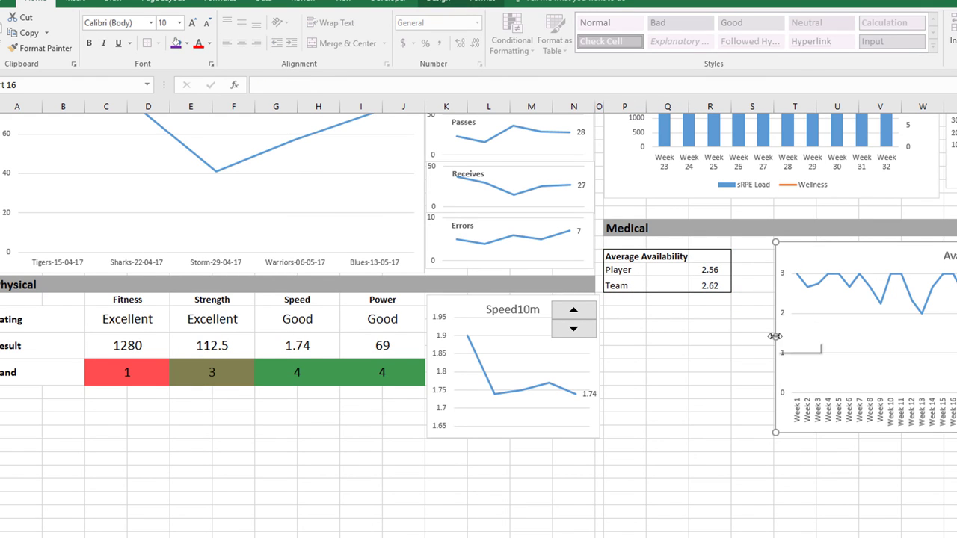
{"action": "left_click_drag", "start_coordinate": [775, 337], "coordinate": [735, 340]}
{"action": "key", "text": "Escape"}
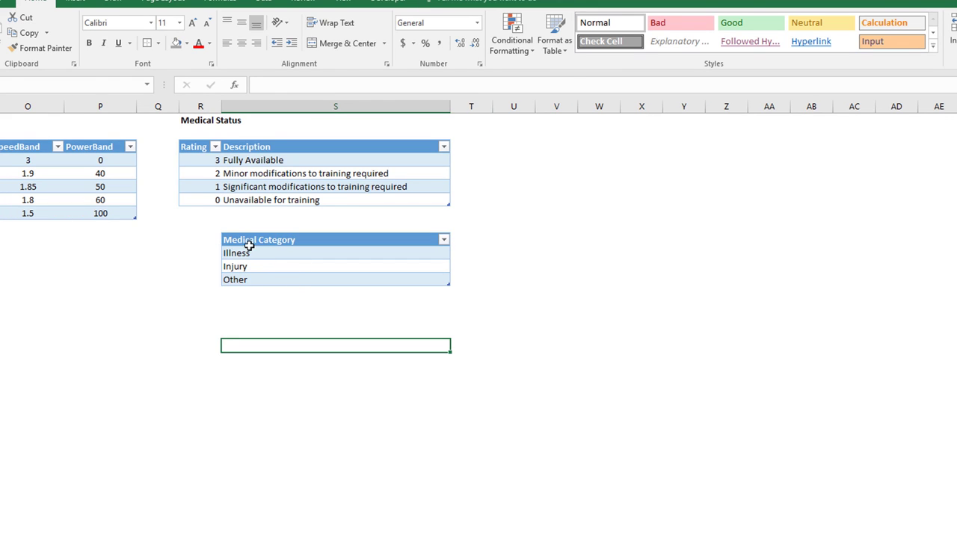
Copy the Illness, Injury and Other categories and paste them below the averages box.
{"action": "left_click_drag", "start_coordinate": [243, 254], "coordinate": [256, 274]}
{"action": "right_click", "coordinate": [256, 275]}
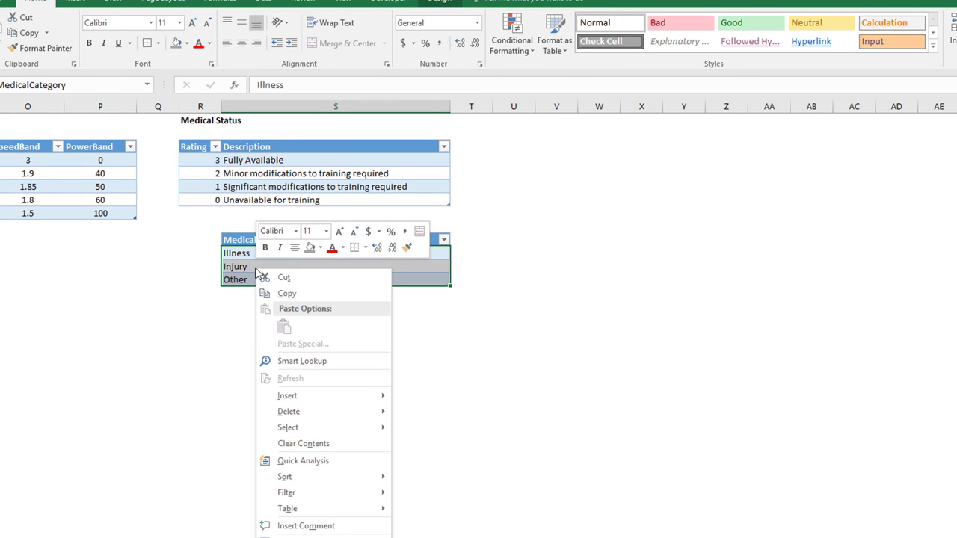
{"action": "left_click", "coordinate": [287, 294]}
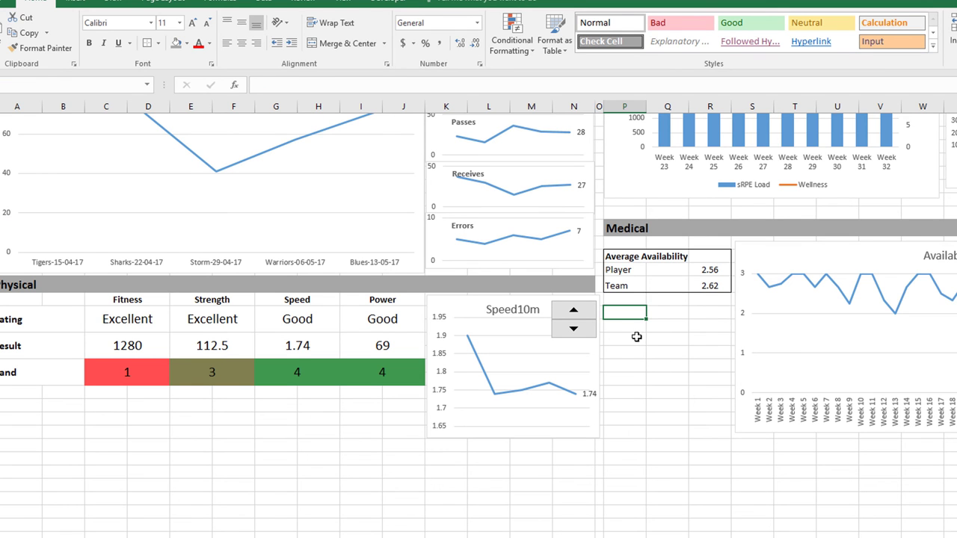
{"action": "left_click", "coordinate": [634, 326]}
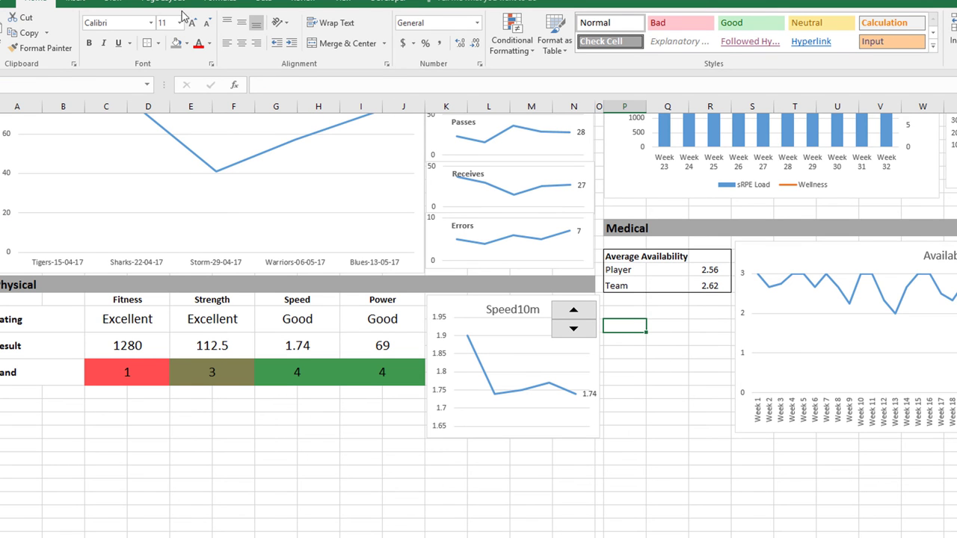
{"action": "left_click", "coordinate": [5, 57]}
{"action": "left_click", "coordinate": [7, 80]}
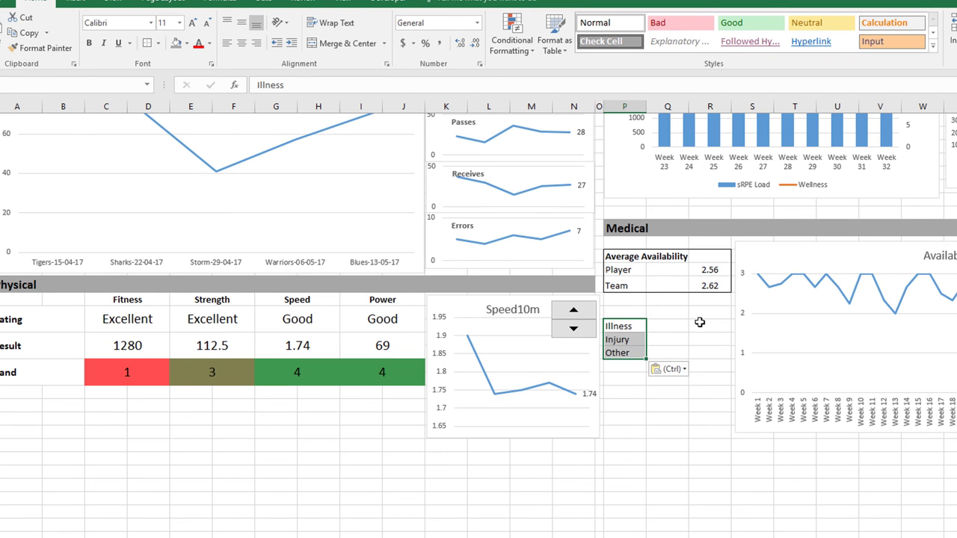
Add a bold 'Player' header beside the pasted category list.
{"action": "left_click", "coordinate": [669, 313]}
{"action": "type", "text": "Player"}
{"action": "key", "text": "ctrl+b"}
{"action": "key", "text": "Return"}
Start a COUNTIFS formula on TBLMedical[Medical Category] with the Illness label as criterion.
{"action": "type", "text": "=countifs"}
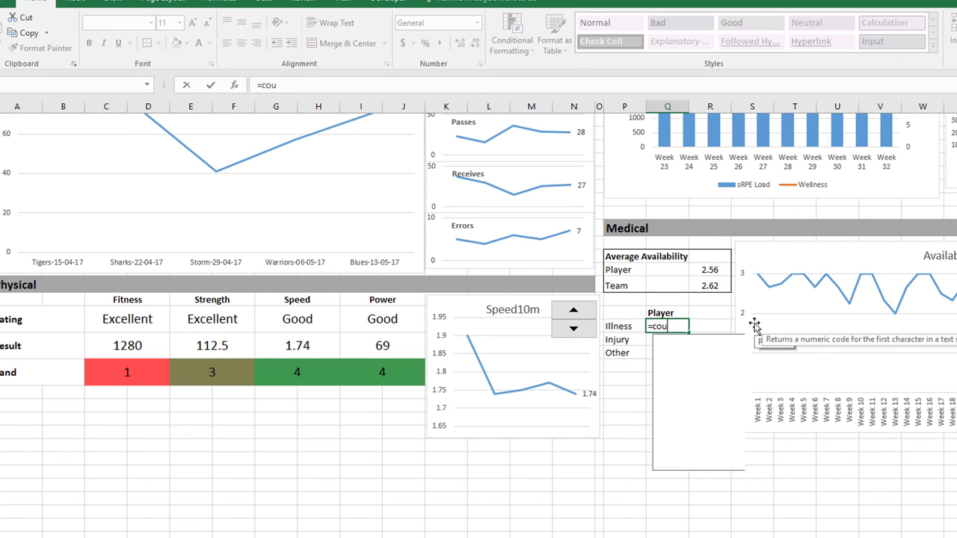
{"action": "type", "text": "("}
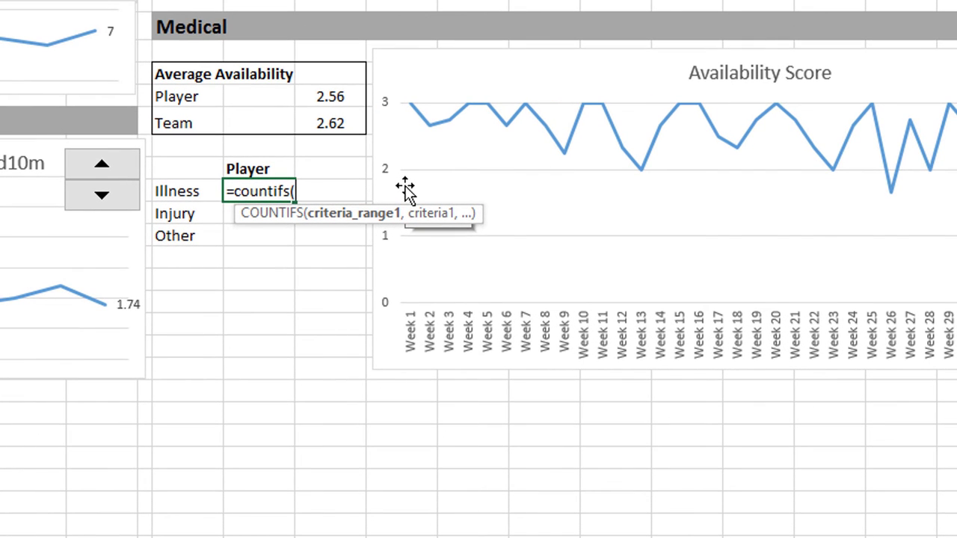
{"action": "type", "text": "tbl"}
{"action": "key", "text": "Down"}
{"action": "key", "text": "Down"}
{"action": "key", "text": "Down"}
{"action": "key", "text": "Down"}
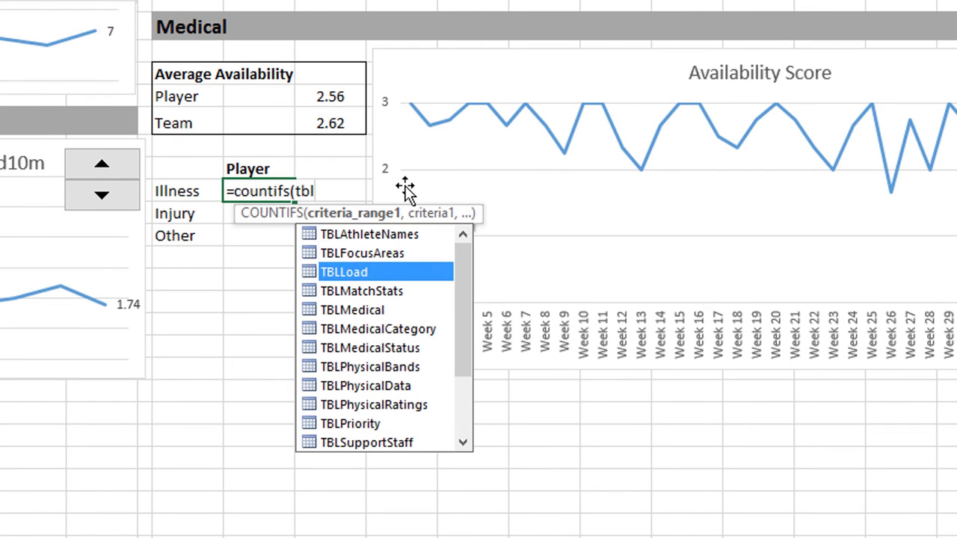
{"action": "key", "text": "Tab"}
{"action": "type", "text": "["}
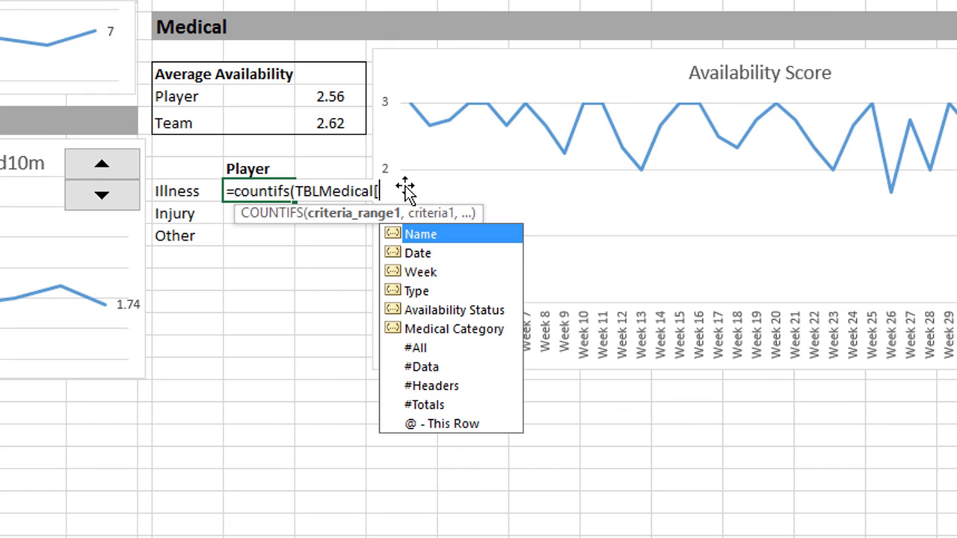
{"action": "key", "text": "Down"}
{"action": "key", "text": "Down"}
{"action": "key", "text": "Down"}
{"action": "key", "text": "Down"}
{"action": "key", "text": "Down"}
{"action": "key", "text": "Tab"}
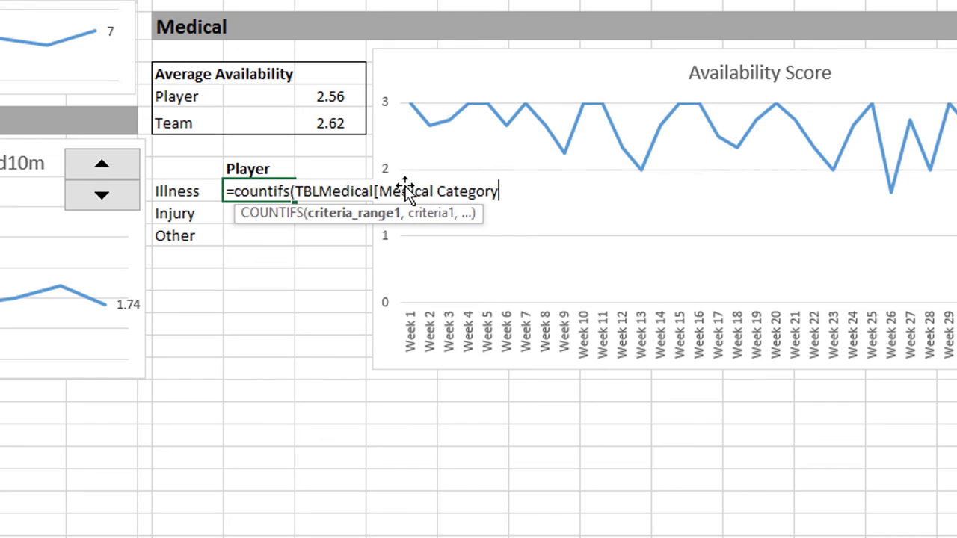
{"action": "type", "text": ","}
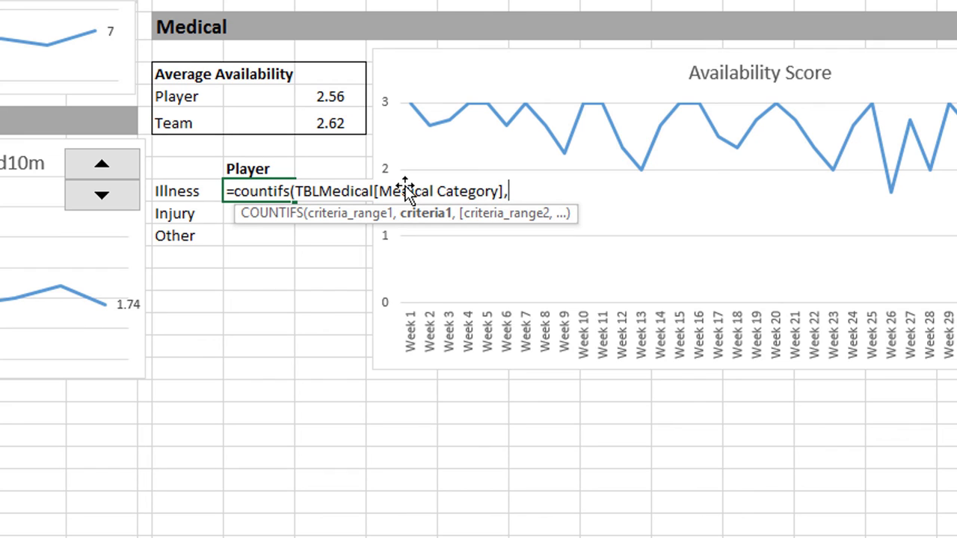
{"action": "left_click", "coordinate": [176, 193]}
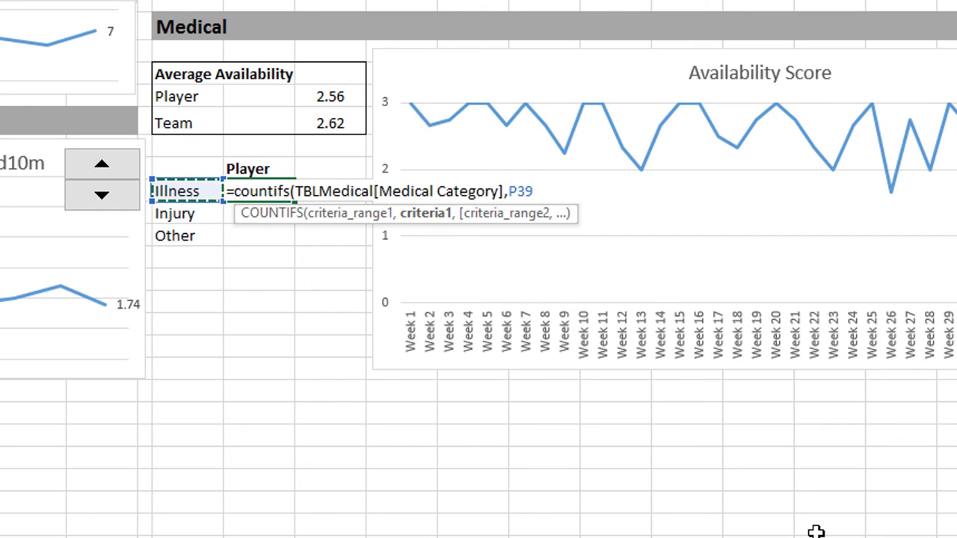
Finish the formula with TBLMedical[Name] matching $A$4, then fill it down to Injury and Other.
{"action": "type", "text": ",tbl"}
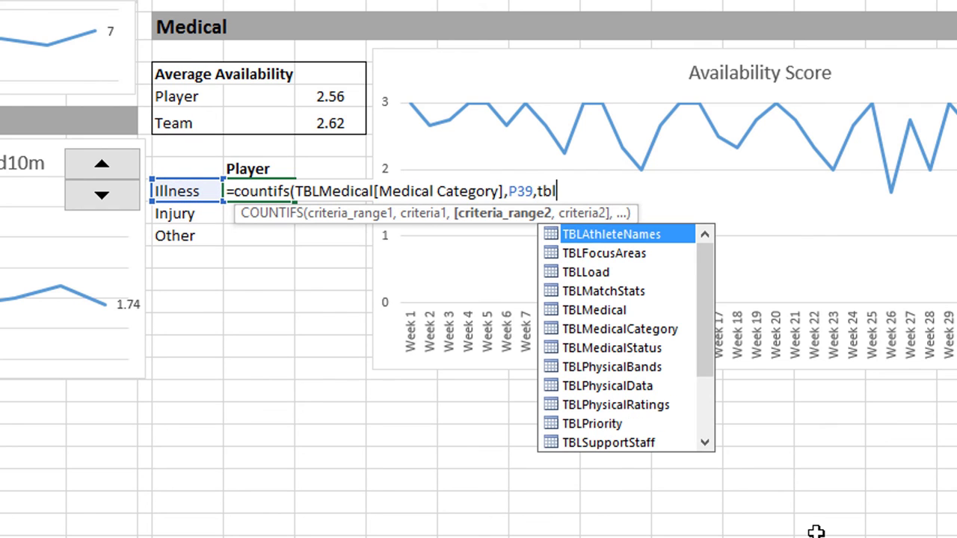
{"action": "key", "text": "Down"}
{"action": "key", "text": "Down"}
{"action": "key", "text": "Down"}
{"action": "key", "text": "Down"}
{"action": "key", "text": "Tab"}
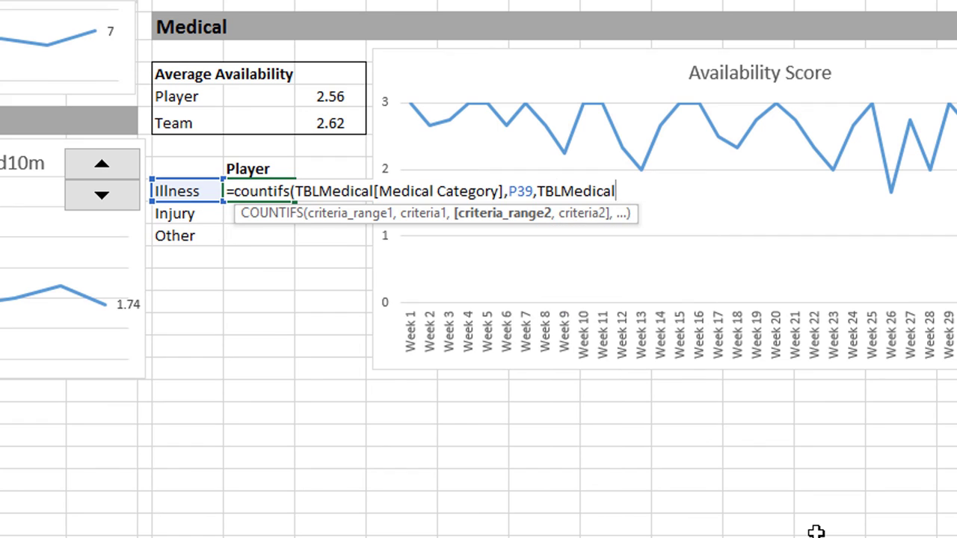
{"action": "type", "text": "["}
{"action": "key", "text": "Tab"}
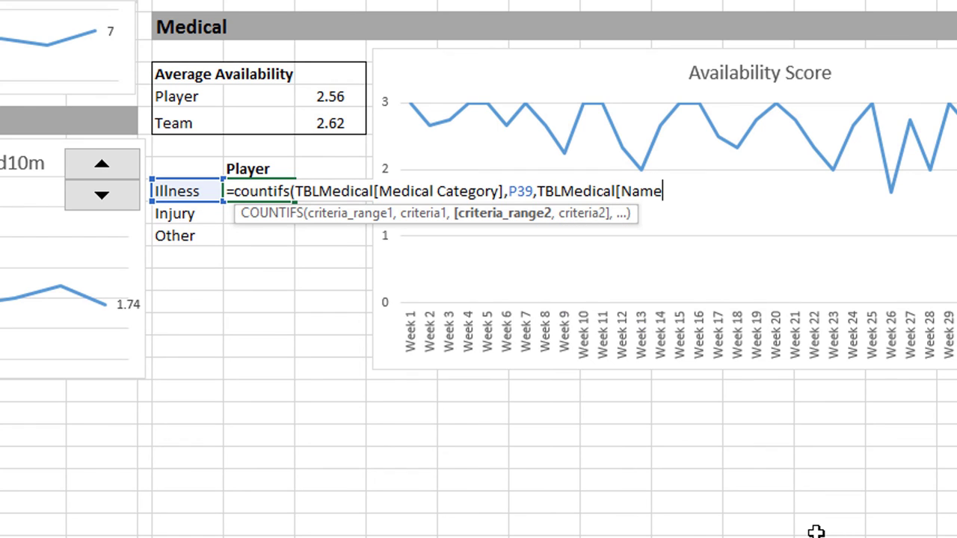
{"action": "type", "text": "],$A$4"}
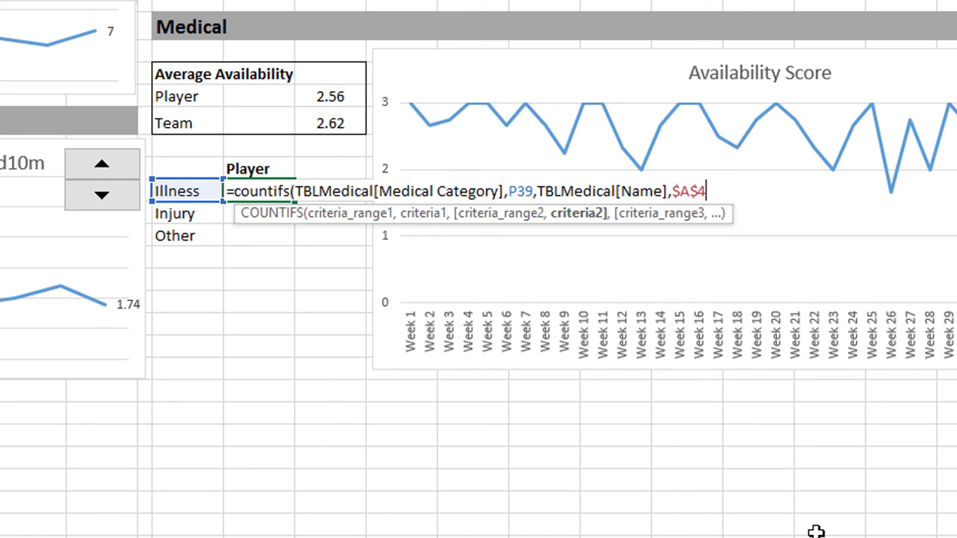
{"action": "type", "text": ")"}
{"action": "key", "text": "Return"}
{"action": "left_click", "coordinate": [260, 188]}
{"action": "left_click_drag", "start_coordinate": [296, 200], "coordinate": [287, 248]}
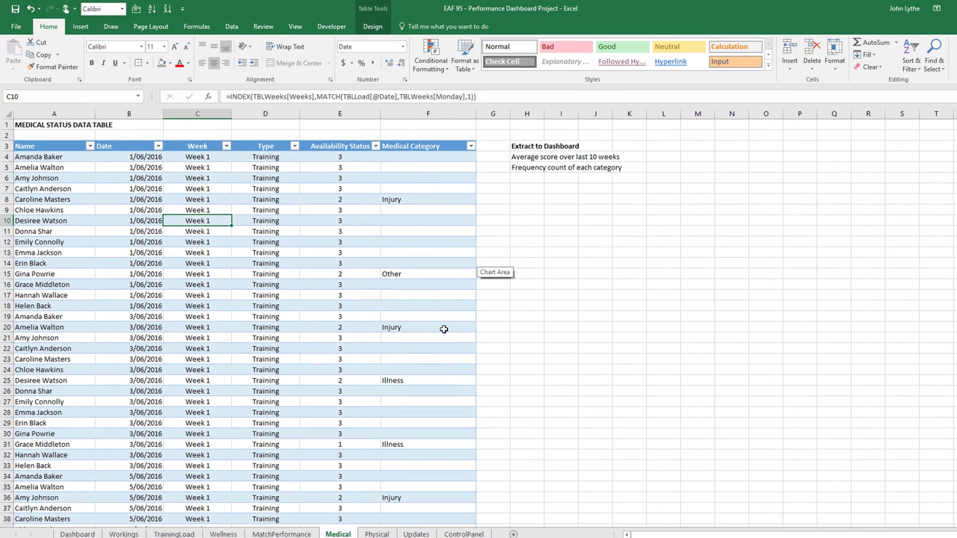
Auto-hide the ribbon on the Dashboard sheet for a full-screen view.
{"action": "left_click", "coordinate": [77, 535]}
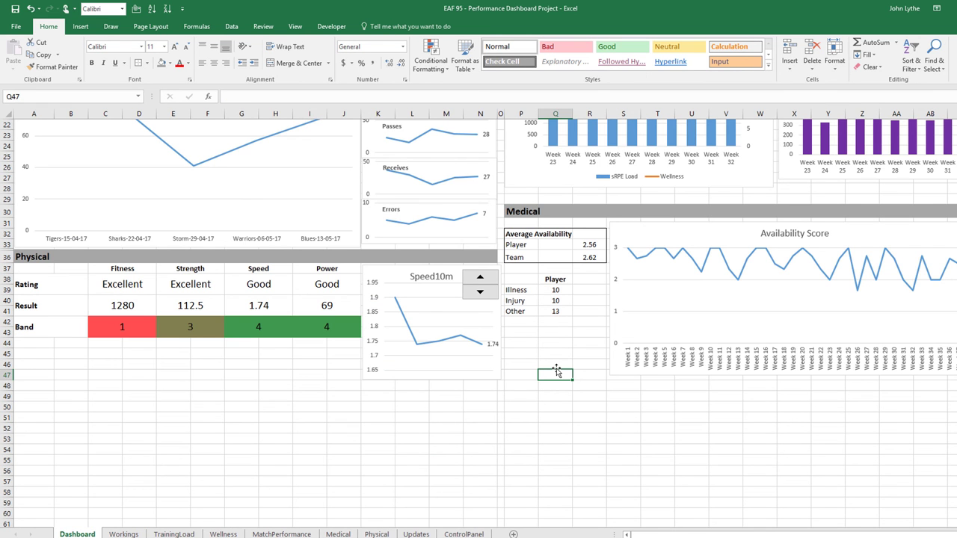
{"action": "scroll", "coordinate": [558, 368], "scroll_direction": "up", "scroll_amount": 3}
{"action": "scroll", "coordinate": [478, 318], "scroll_direction": "up", "scroll_amount": 3}
{"action": "scroll", "coordinate": [478, 317], "scroll_direction": "up", "scroll_amount": 3}
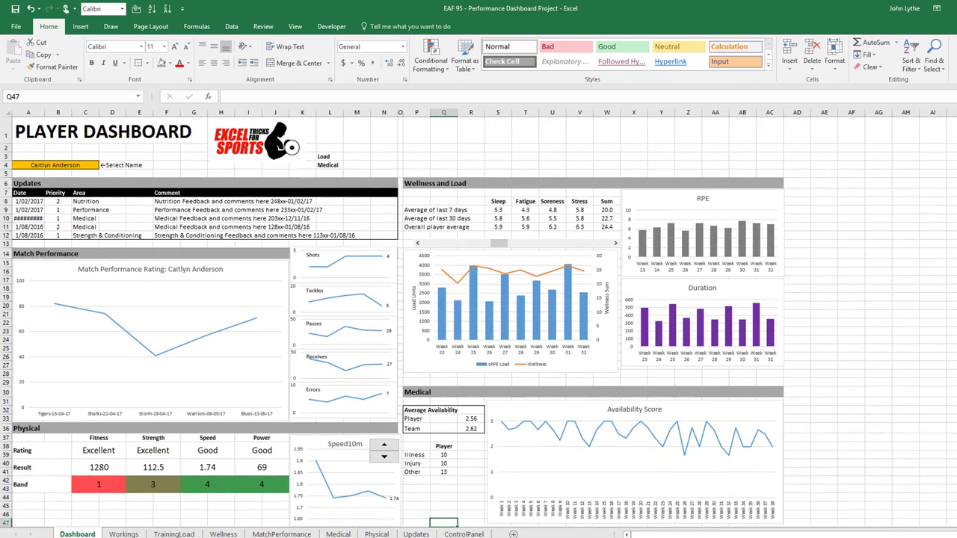
{"action": "scroll", "coordinate": [478, 318], "scroll_direction": "down", "scroll_amount": 1}
{"action": "scroll", "coordinate": [478, 318], "scroll_direction": "up", "scroll_amount": 1}
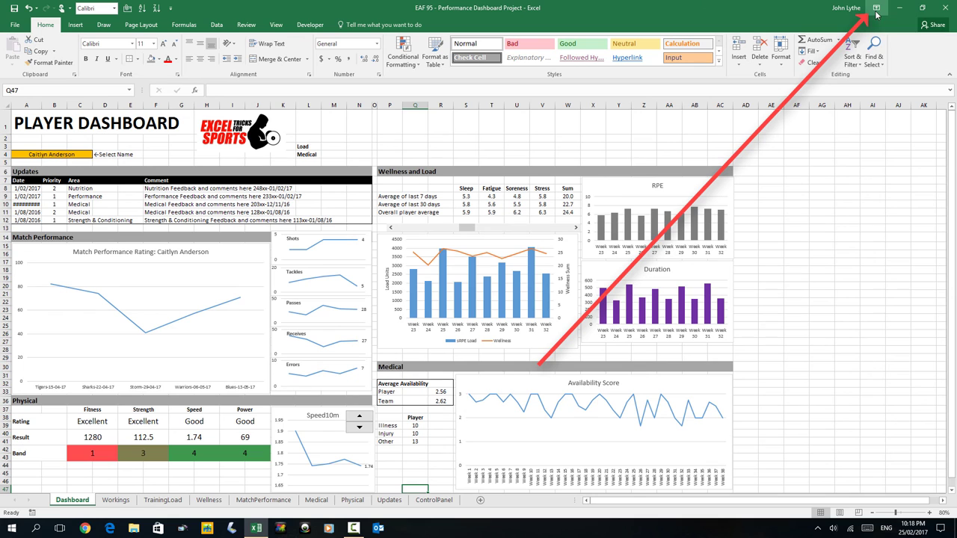
{"action": "left_click", "coordinate": [876, 8]}
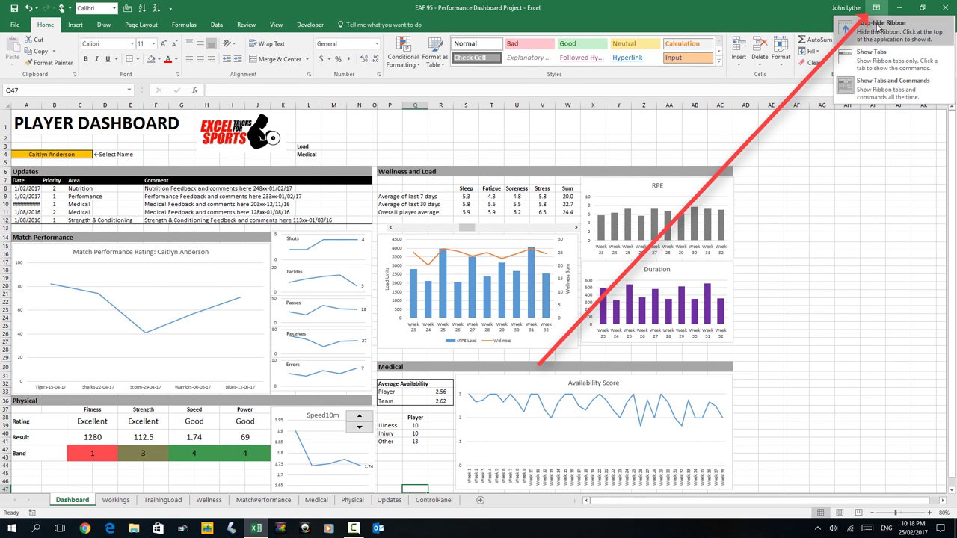
{"action": "left_click", "coordinate": [878, 29]}
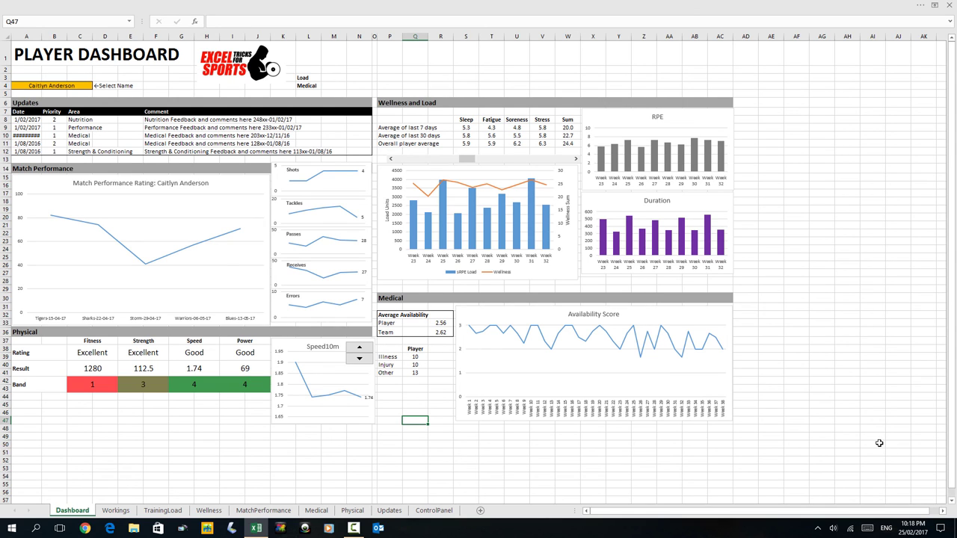
Select the stray Load and Medical labels at the top of the dashboard.
{"action": "scroll", "coordinate": [858, 398], "scroll_direction": "up", "scroll_amount": 2}
{"action": "scroll", "coordinate": [858, 397], "scroll_direction": "up", "scroll_amount": 2}
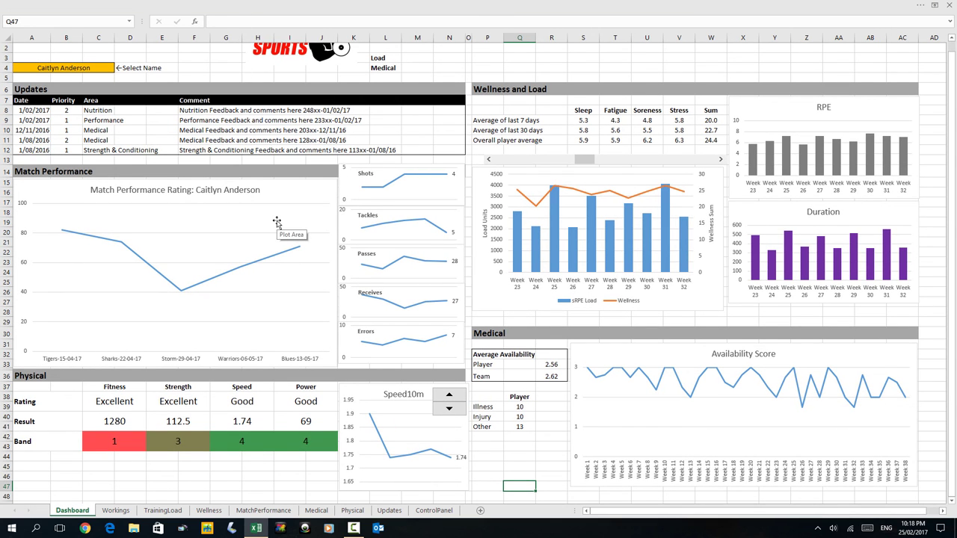
{"action": "left_click_drag", "start_coordinate": [380, 57], "coordinate": [384, 65]}
{"action": "key", "text": "Delete"}
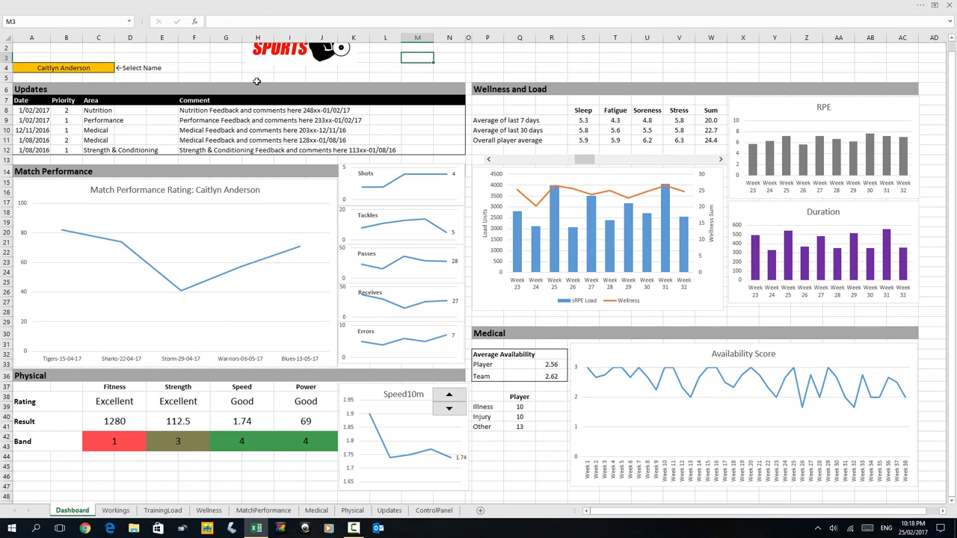
{"action": "left_click", "coordinate": [82, 67]}
{"action": "left_click", "coordinate": [118, 67]}
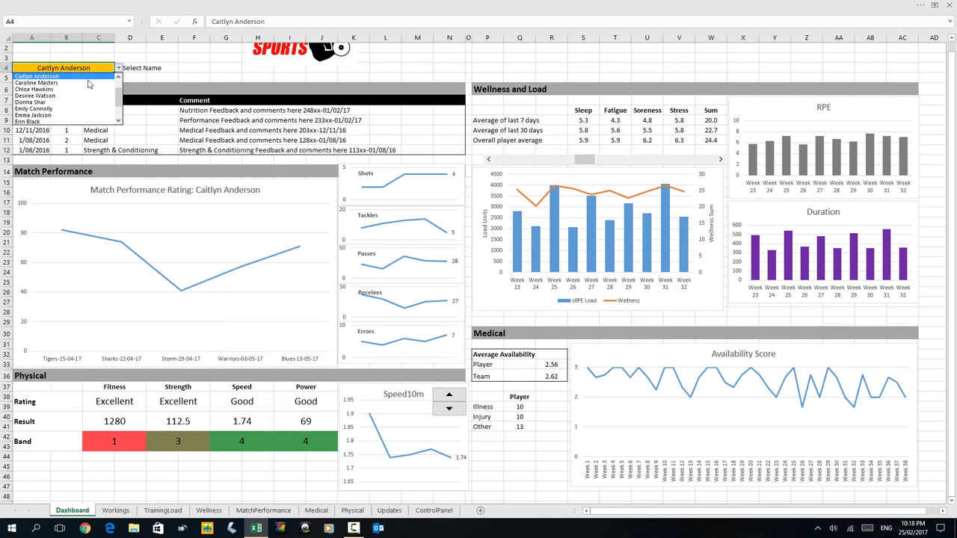
{"action": "left_click", "coordinate": [88, 83]}
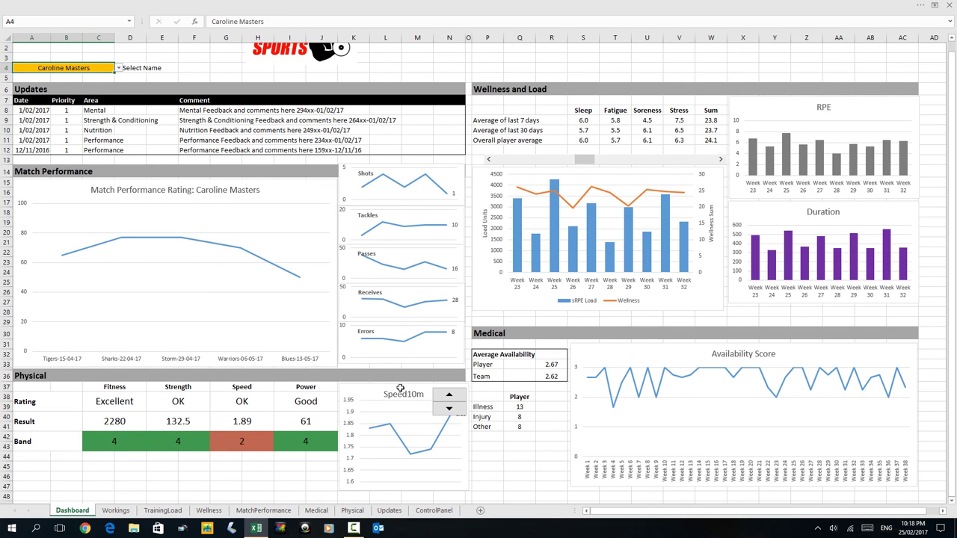
Toggle the physical chart to Squat1RM and back to Speed10m, then advance wellness charts to weeks 25–34.
{"action": "left_click", "coordinate": [449, 409]}
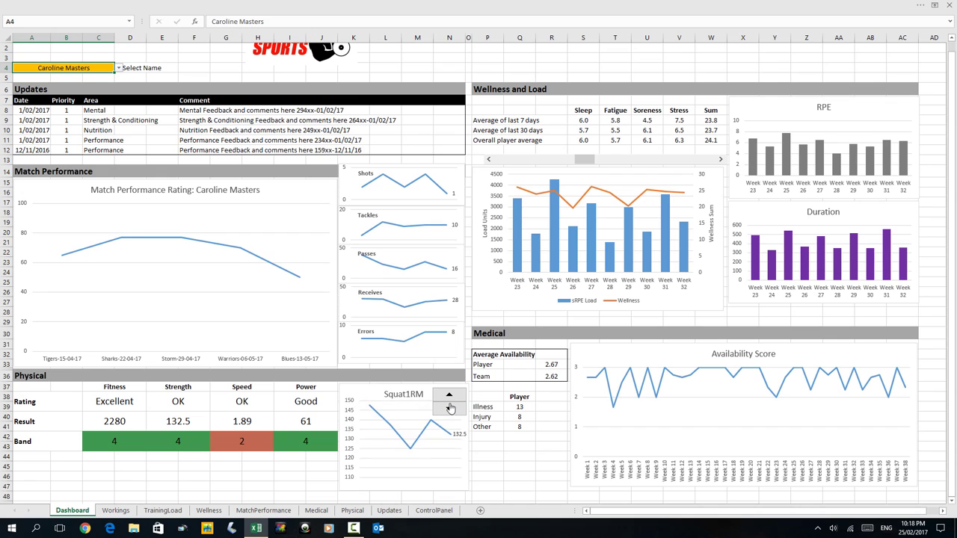
{"action": "left_click", "coordinate": [449, 396]}
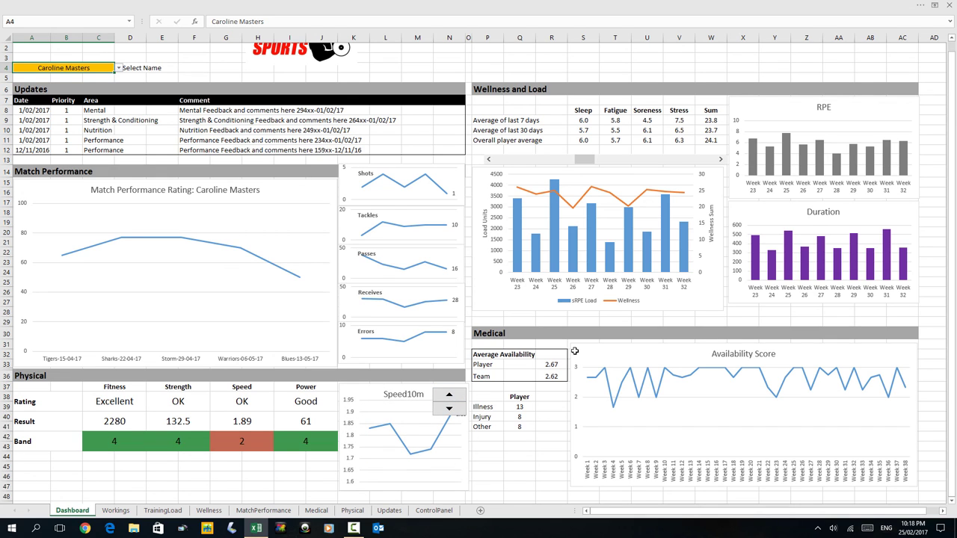
{"action": "left_click", "coordinate": [720, 160]}
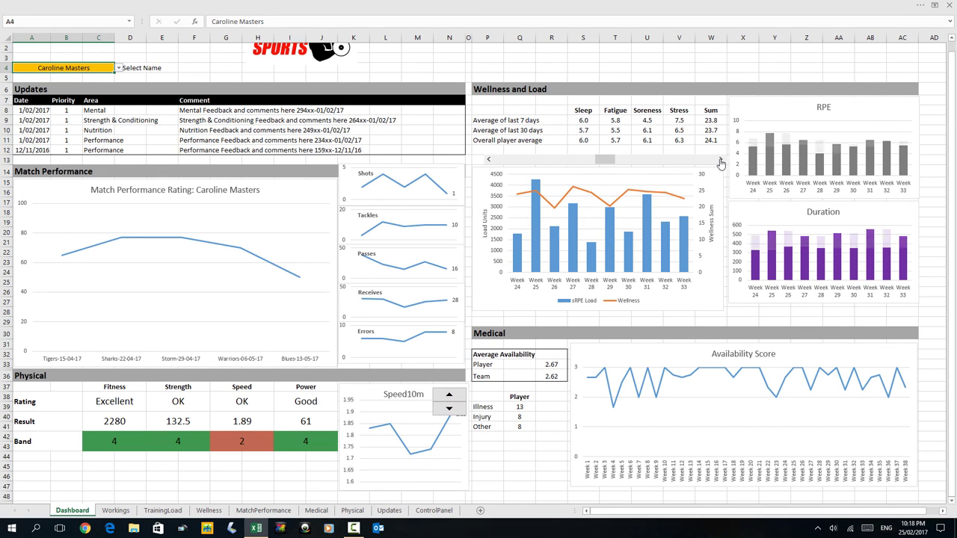
{"action": "left_click", "coordinate": [720, 160]}
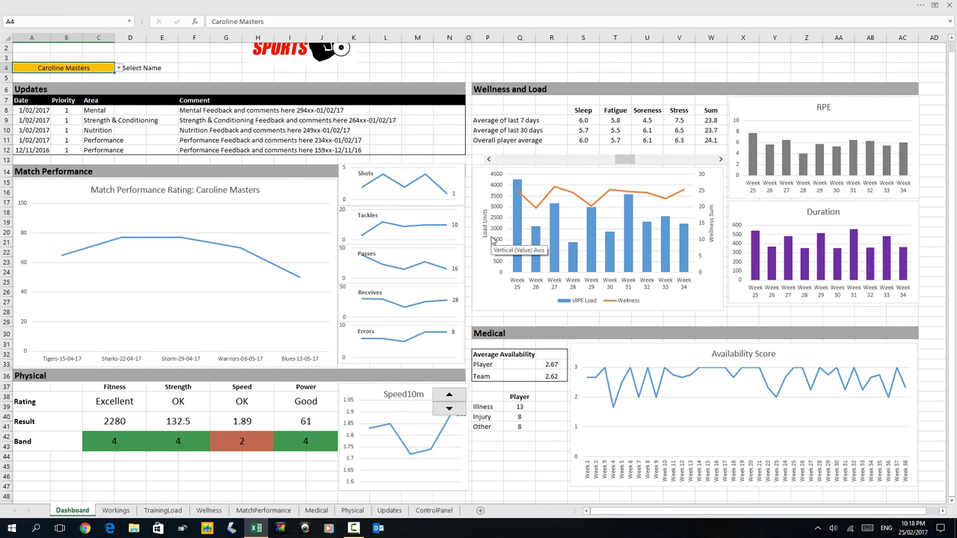
{"action": "left_click_drag", "start_coordinate": [493, 112], "coordinate": [701, 140]}
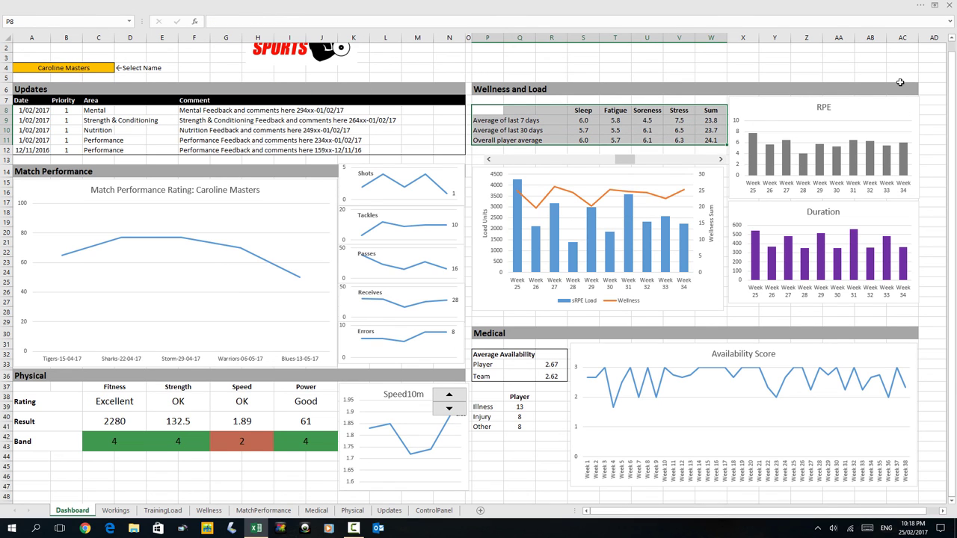
Restore the full ribbon with Show Tabs and Commands.
{"action": "left_click", "coordinate": [935, 6]}
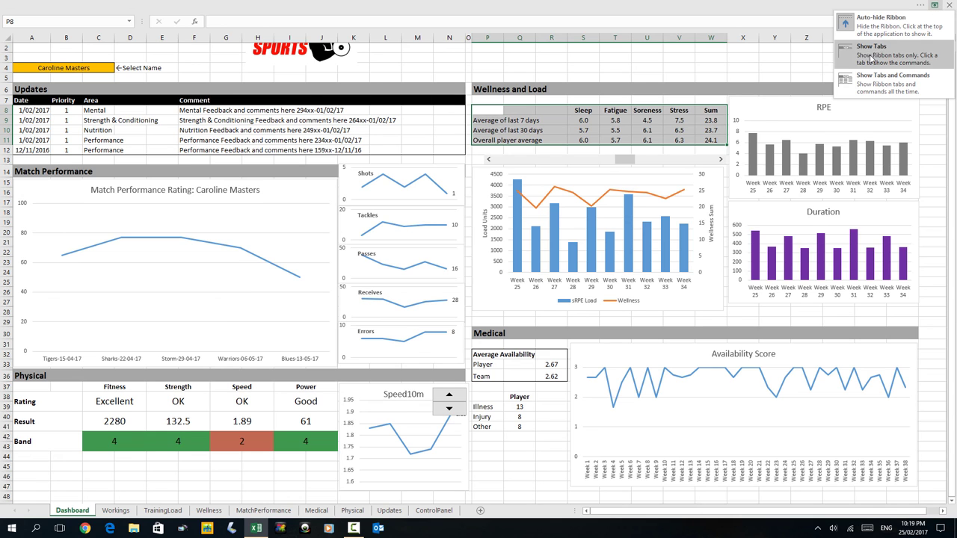
{"action": "left_click", "coordinate": [873, 86]}
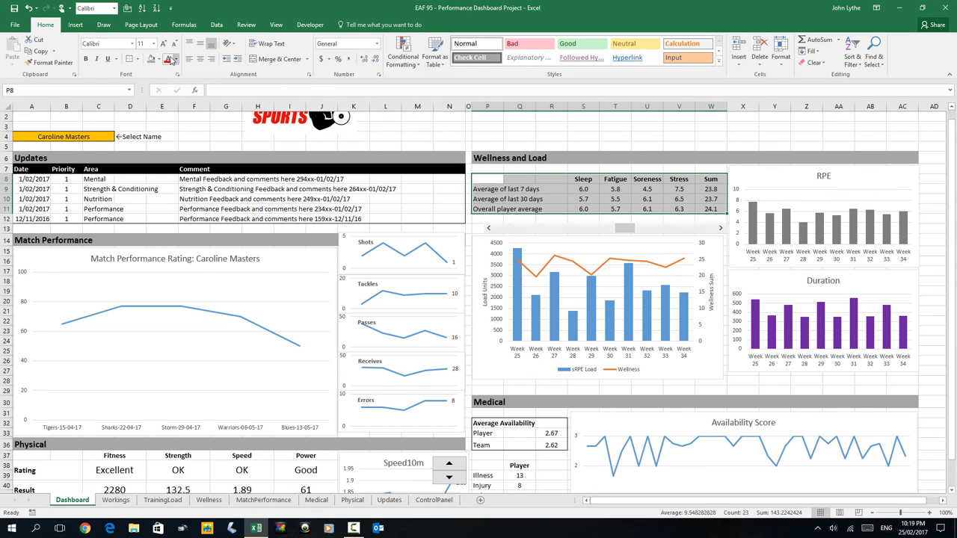
{"action": "scroll", "coordinate": [478, 299], "scroll_direction": "up", "scroll_amount": 1}
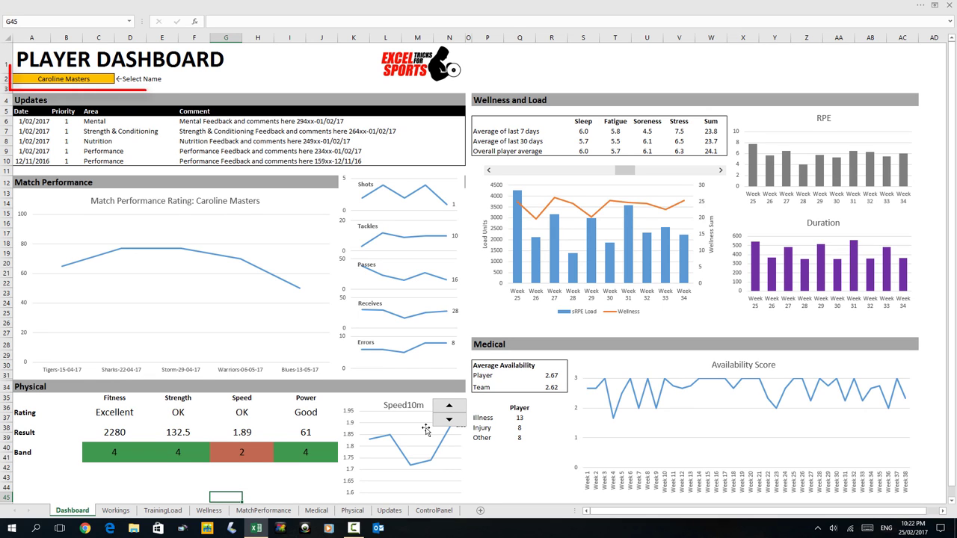
{"action": "left_click", "coordinate": [98, 78]}
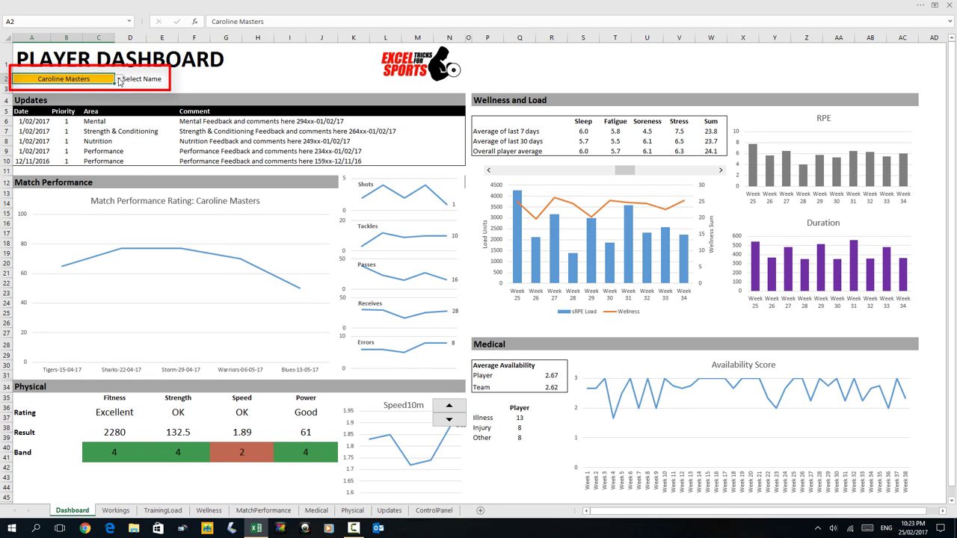
{"action": "left_click", "coordinate": [118, 78]}
{"action": "left_click", "coordinate": [118, 79]}
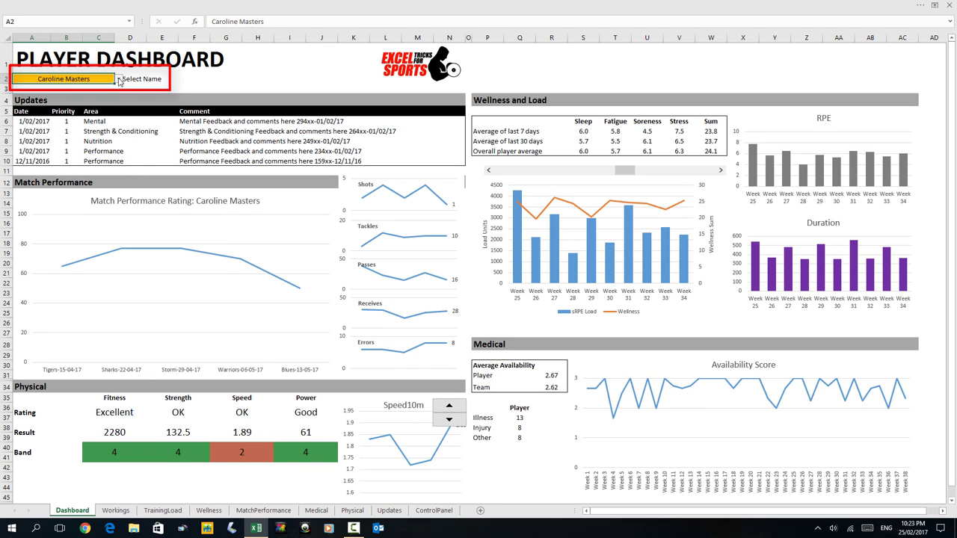
{"action": "left_click", "coordinate": [258, 80]}
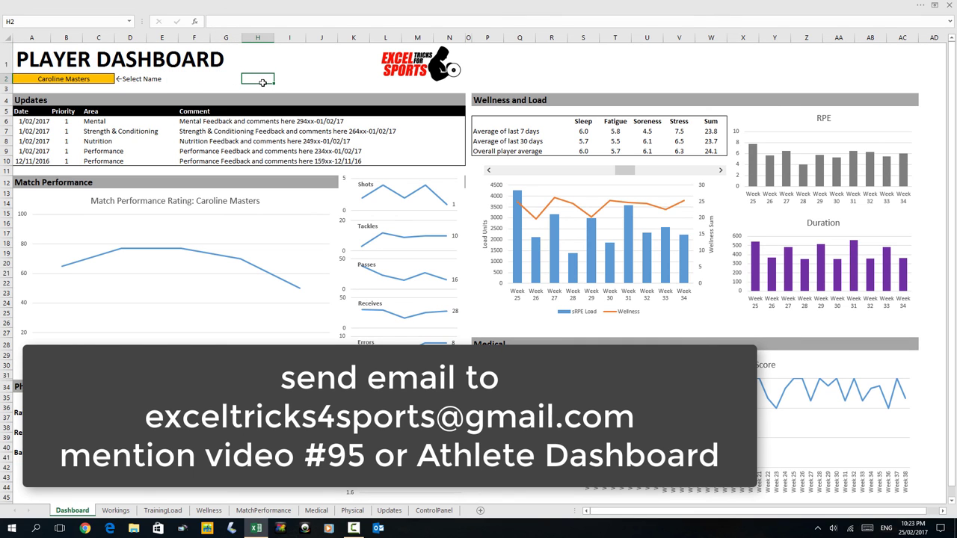